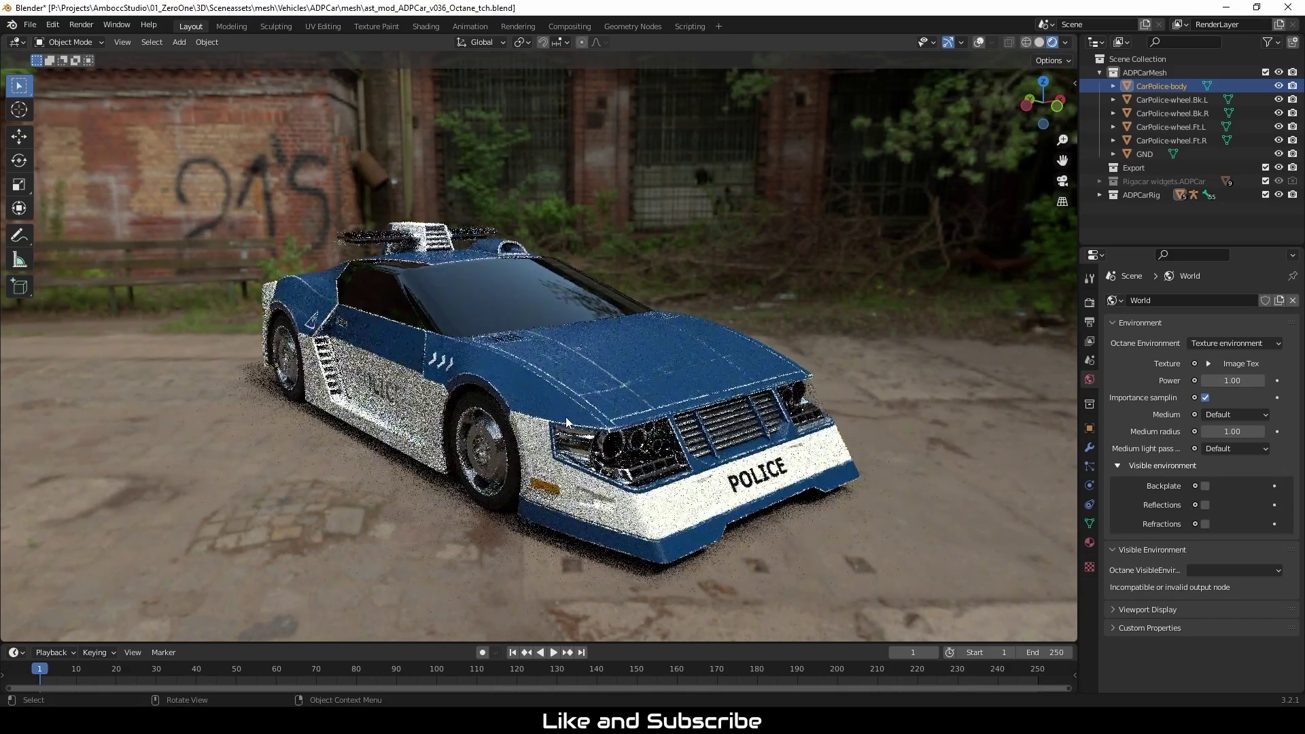
Step: Split the 3D viewport showing the rendered police car in two and change the new area's editor type
scroll(560, 431, "up", 1)
middle_click_drag(560, 431, 569, 431)
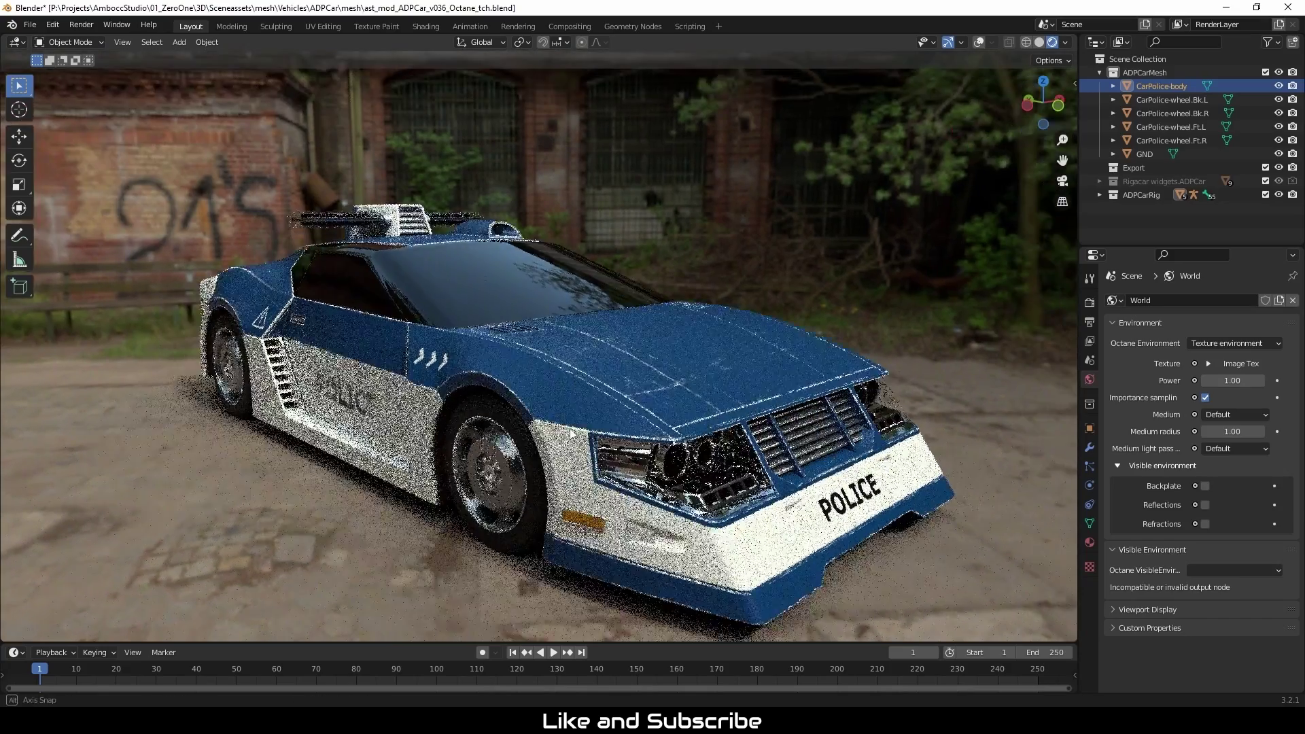
middle_click_drag(645, 401, 627, 377, "shift")
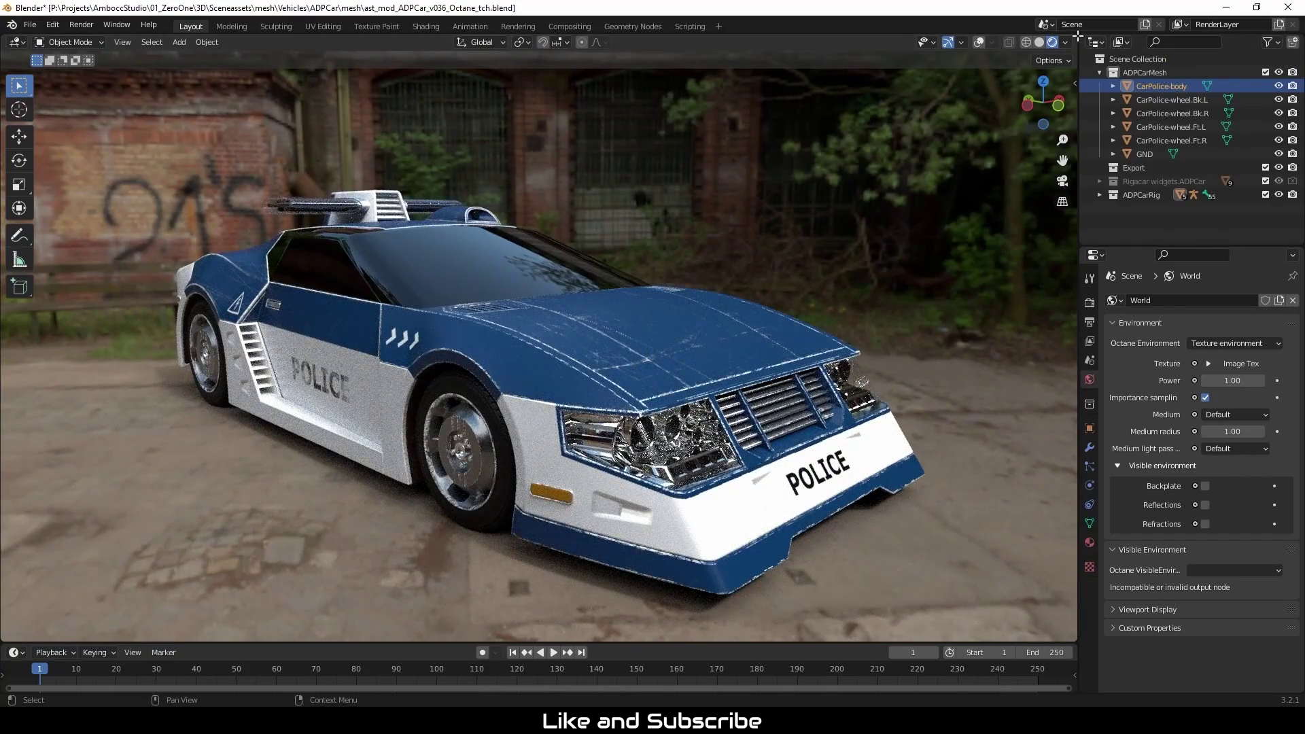
left_click_drag(1077, 35, 614, 77)
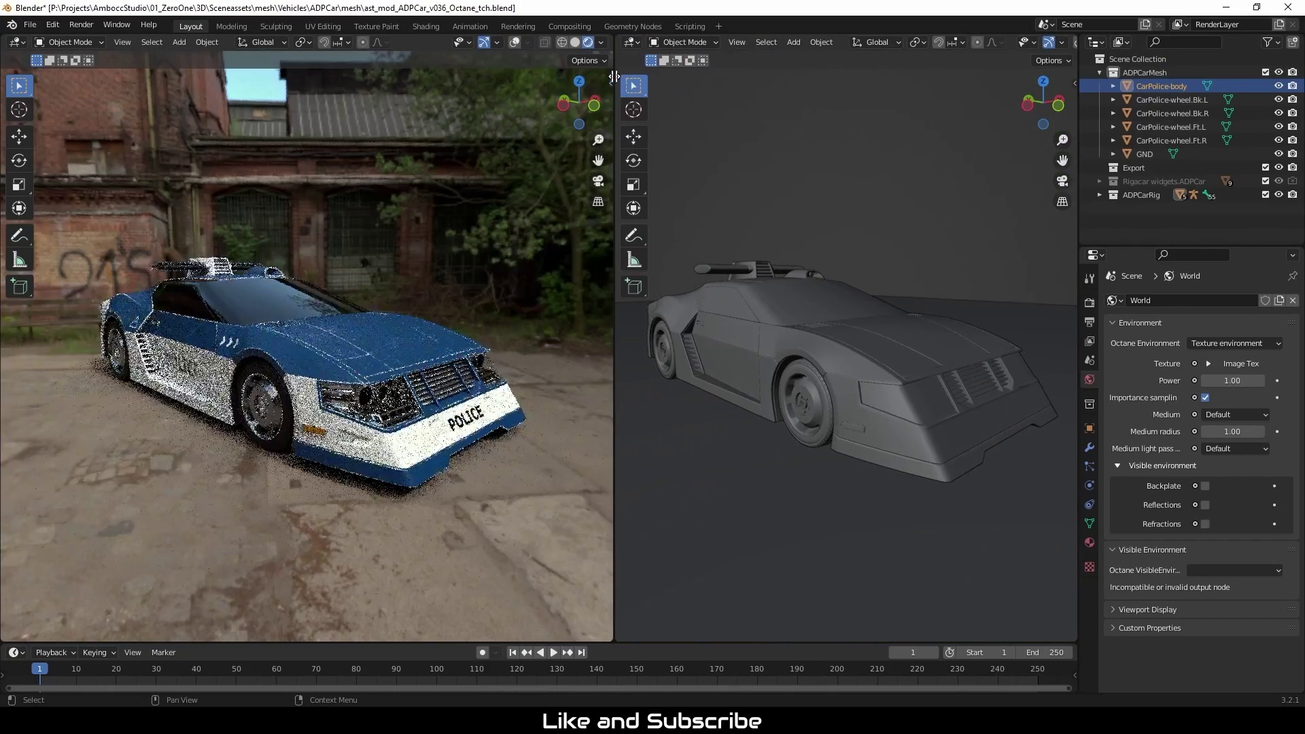
left_click(635, 43)
left_click(664, 198)
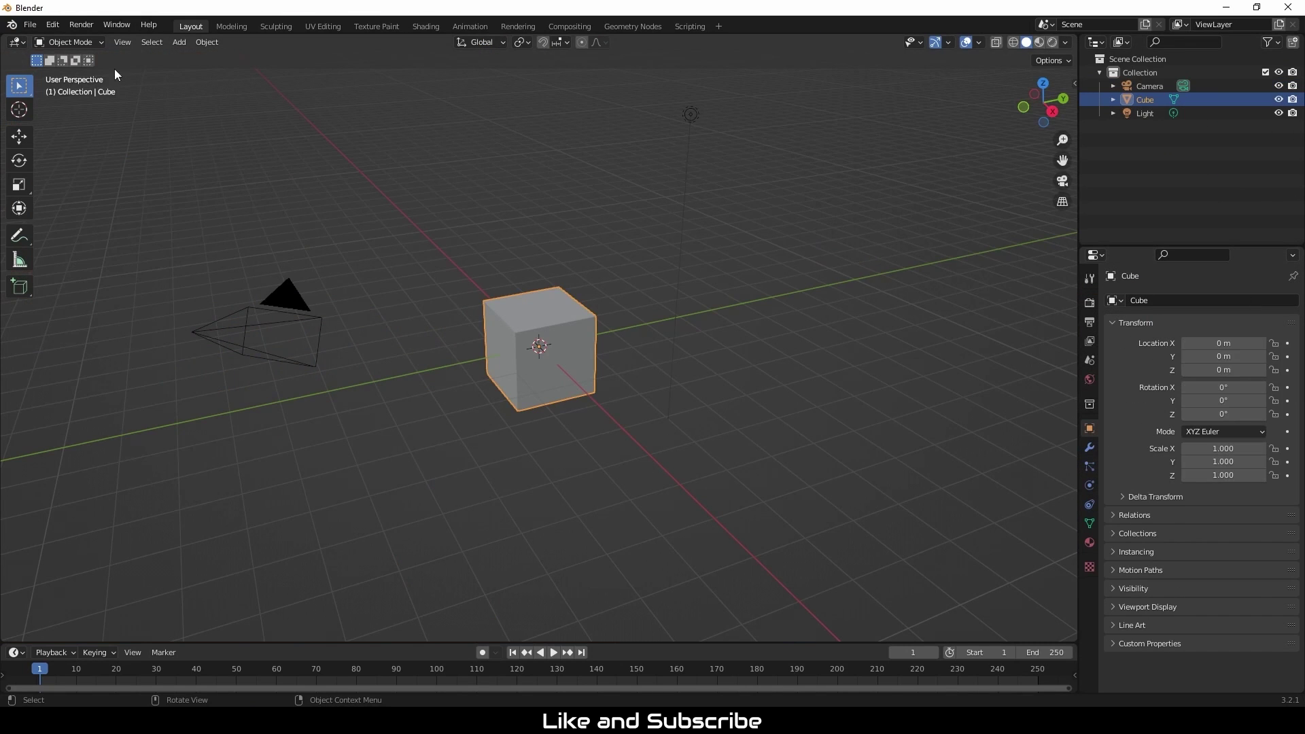
Step: Open the file mod_ADPCar.blend from the ADPCar vehicle folder
left_click(30, 25)
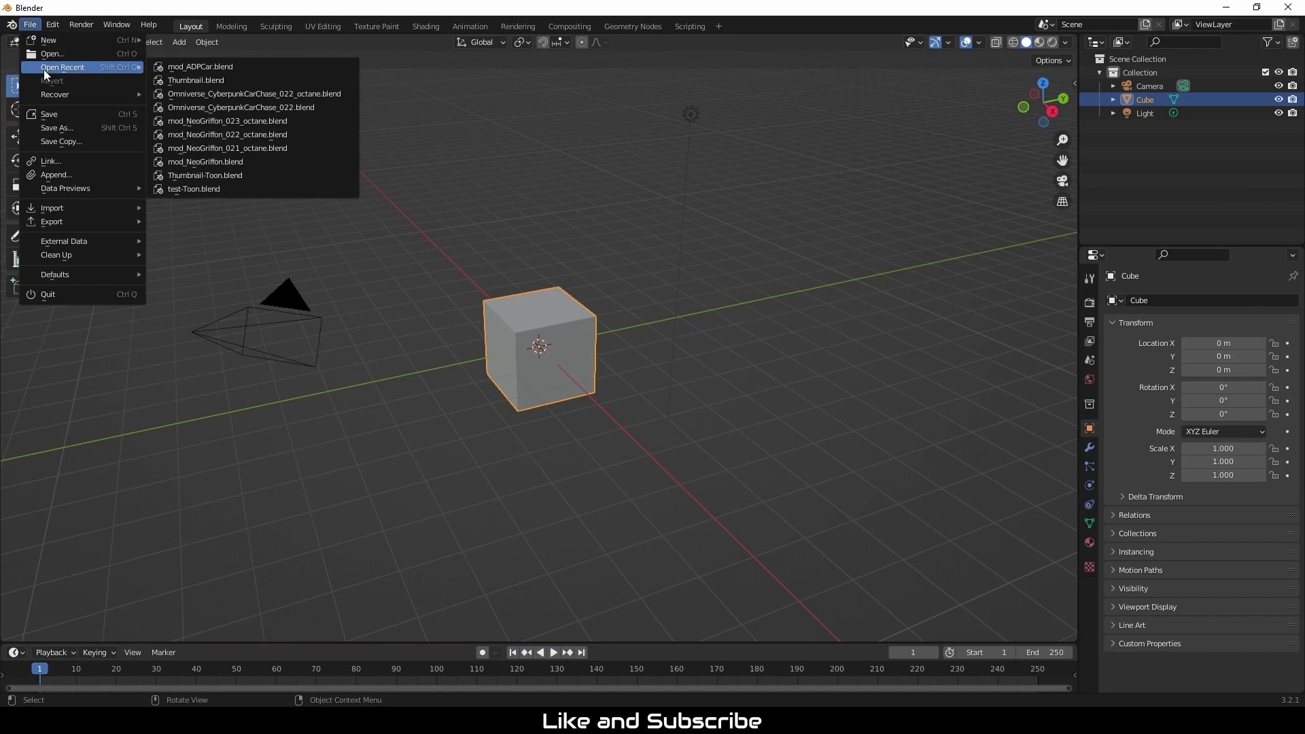
left_click(32, 54)
left_click(937, 250)
left_click(997, 171)
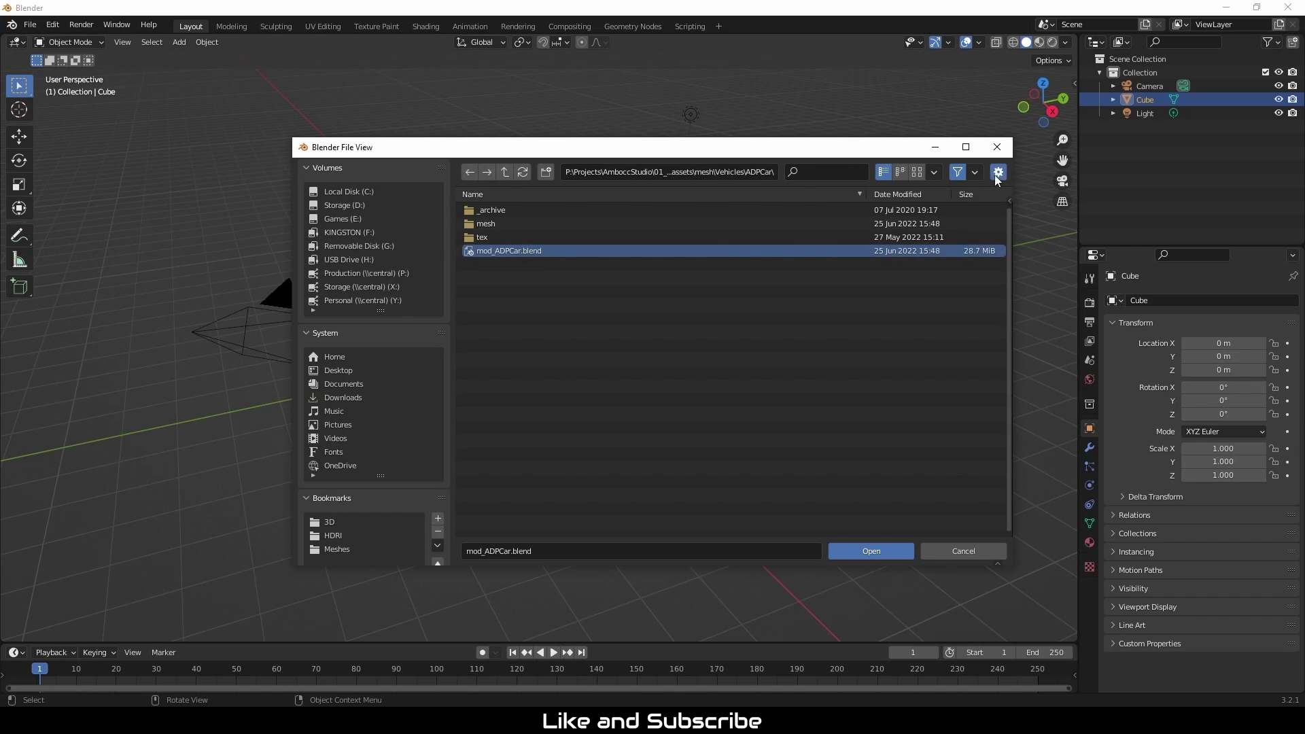
left_click(863, 551)
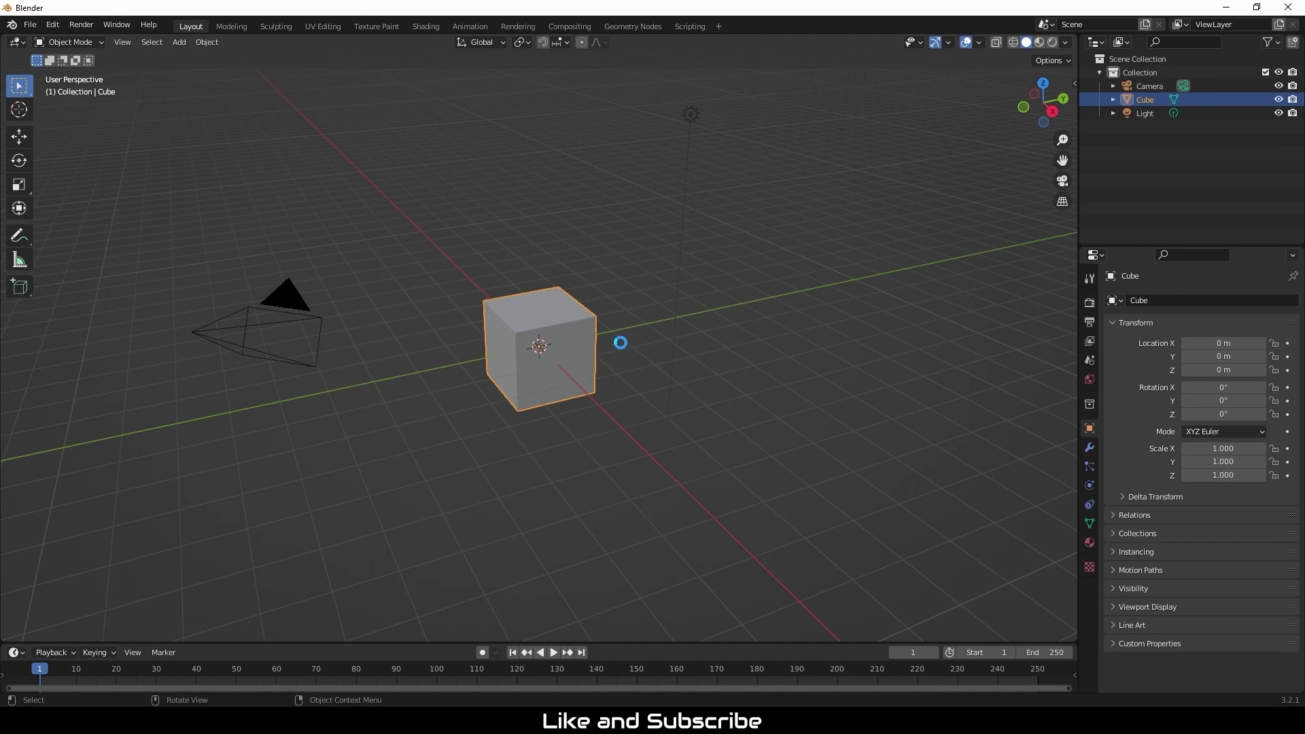
Step: Display the police car in rendered shading in the 3D viewport
middle_click_drag(617, 342, 545, 356)
scroll(431, 358, "up", 3)
left_click(1052, 42)
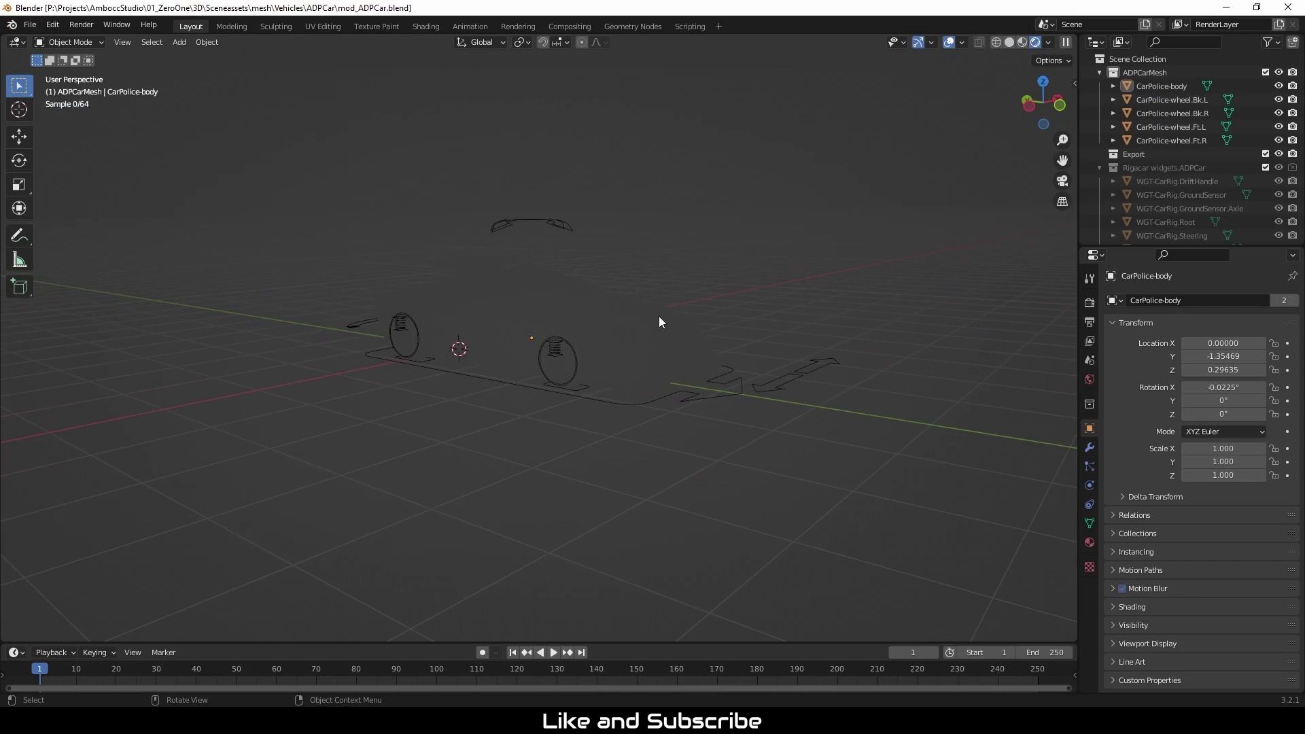
mouse_move(777, 321)
middle_mouse_down()
mouse_move(570, 388)
mouse_move(596, 360)
mouse_move(623, 398)
middle_mouse_up()
scroll(612, 402, "up", 2)
middle_click_drag(532, 442, 691, 430)
mouse_move(627, 458)
middle_mouse_down()
mouse_move(638, 472)
mouse_move(576, 451)
middle_mouse_up()
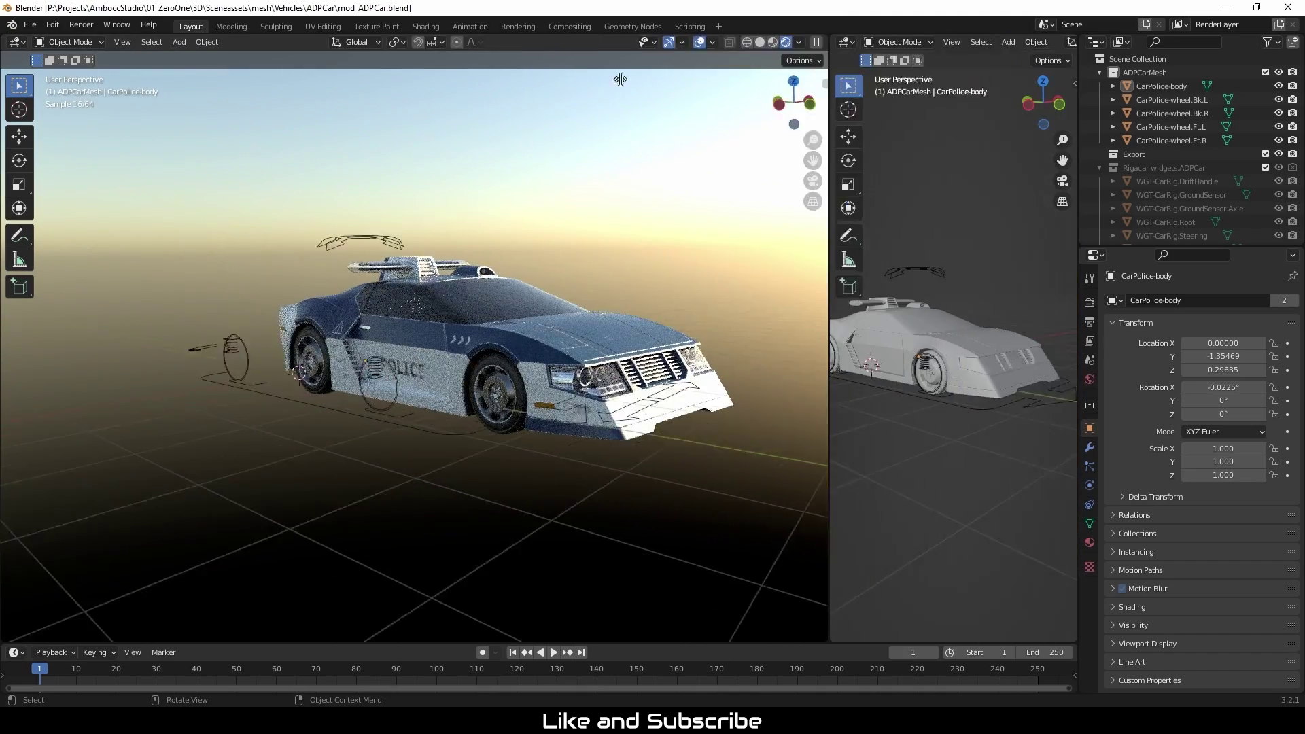
Step: Split the 3D viewport vertically and turn the new area into a Shader Editor showing the car's material nodes
left_click_drag(621, 79, 529, 79)
left_click(548, 42)
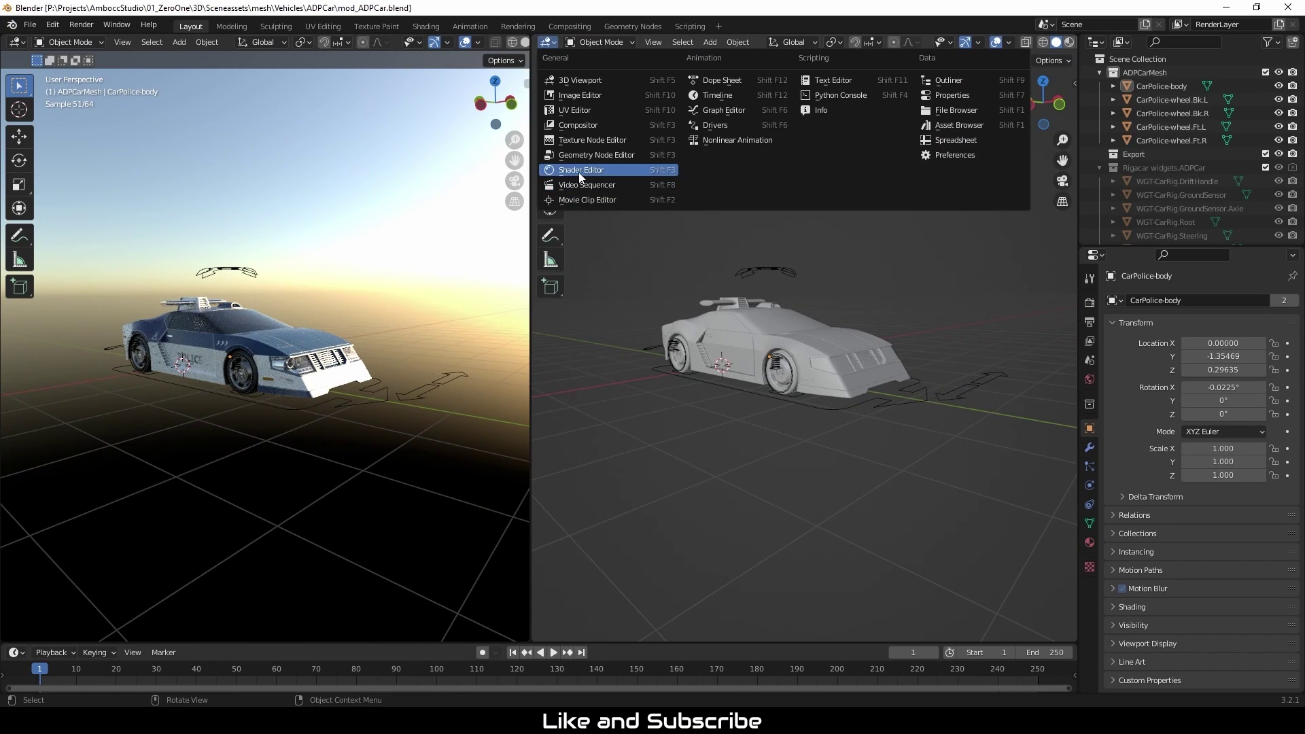
left_click(581, 170)
scroll(700, 333, "down", 4)
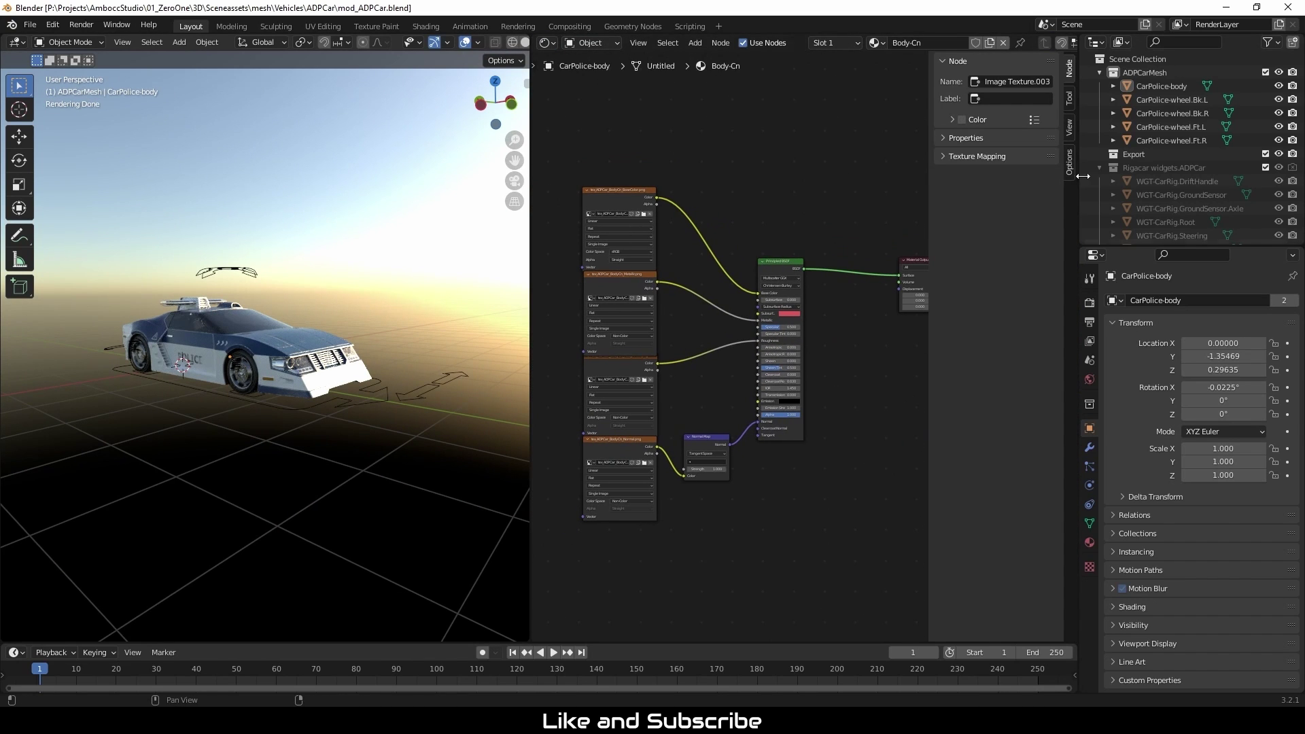
Step: Collapse the Rigacar widgets and ADPCarRig collections and select the CarPolice-body object
left_click(1100, 169)
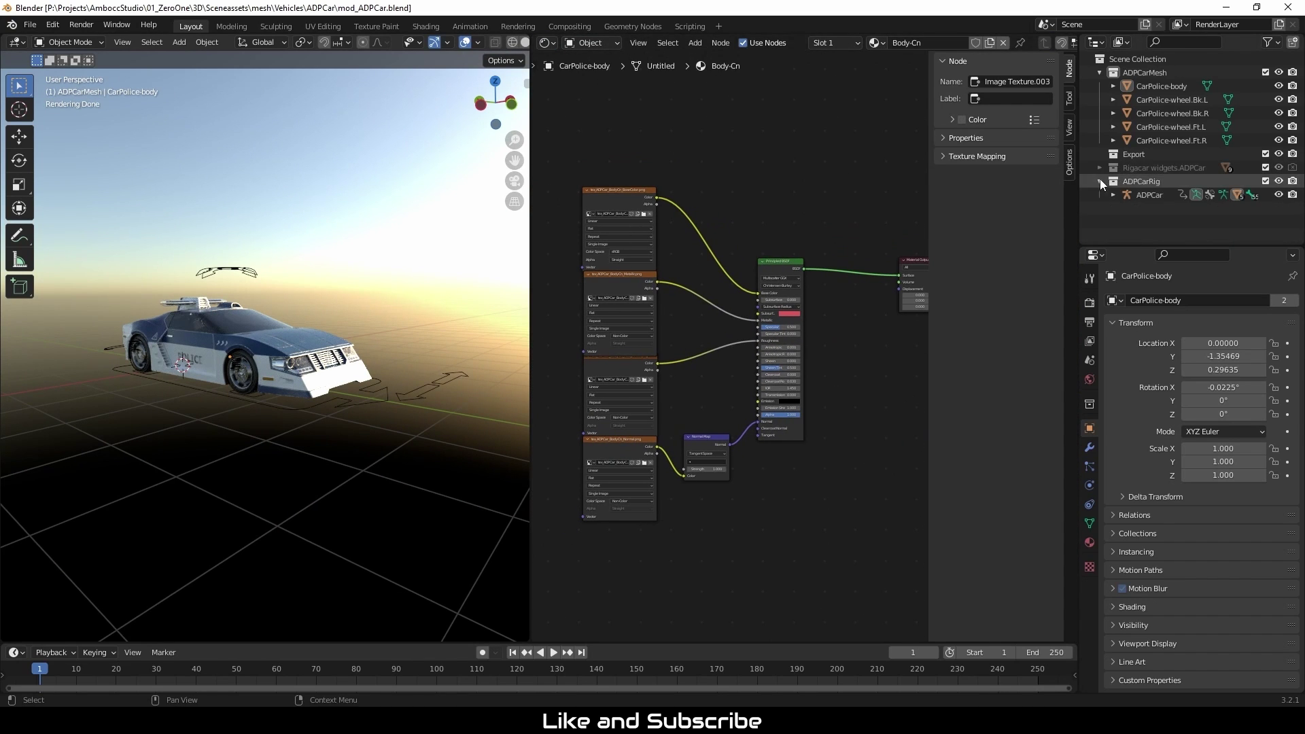
left_click(1160, 87)
Step: Display the car in wireframe shading and give the Shader Editor more width beside the viewport
left_click_drag(530, 102, 585, 102)
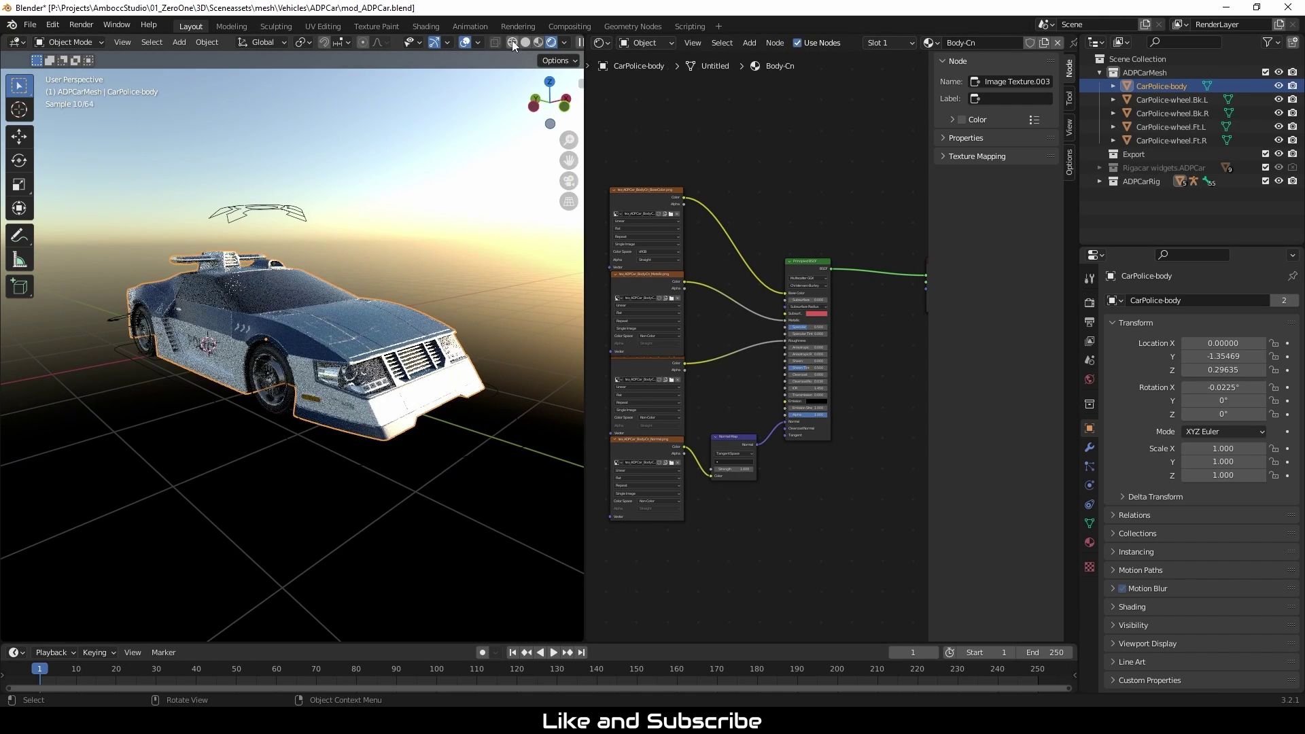
left_click(513, 42)
left_click_drag(582, 169, 508, 181)
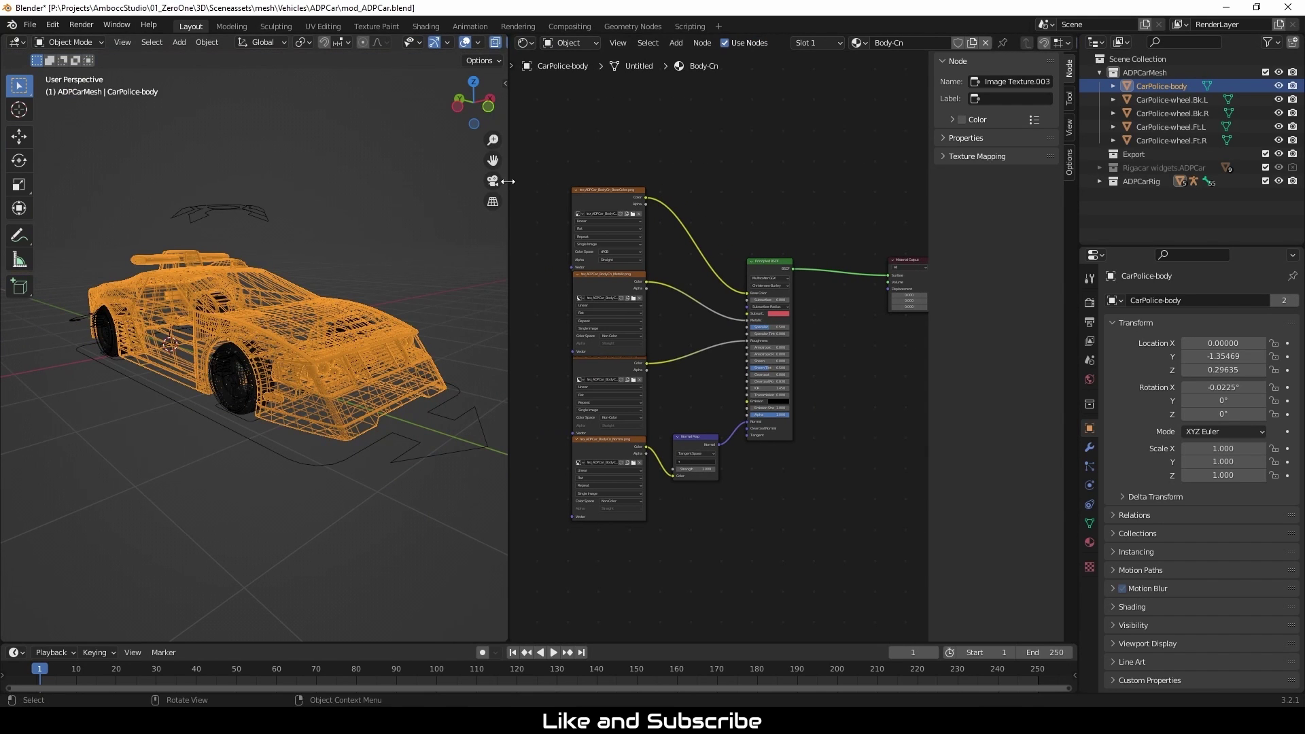
Step: Save the scene as a new file named mod_ADPCar-Octane.blend
left_click(27, 25)
left_click(31, 138)
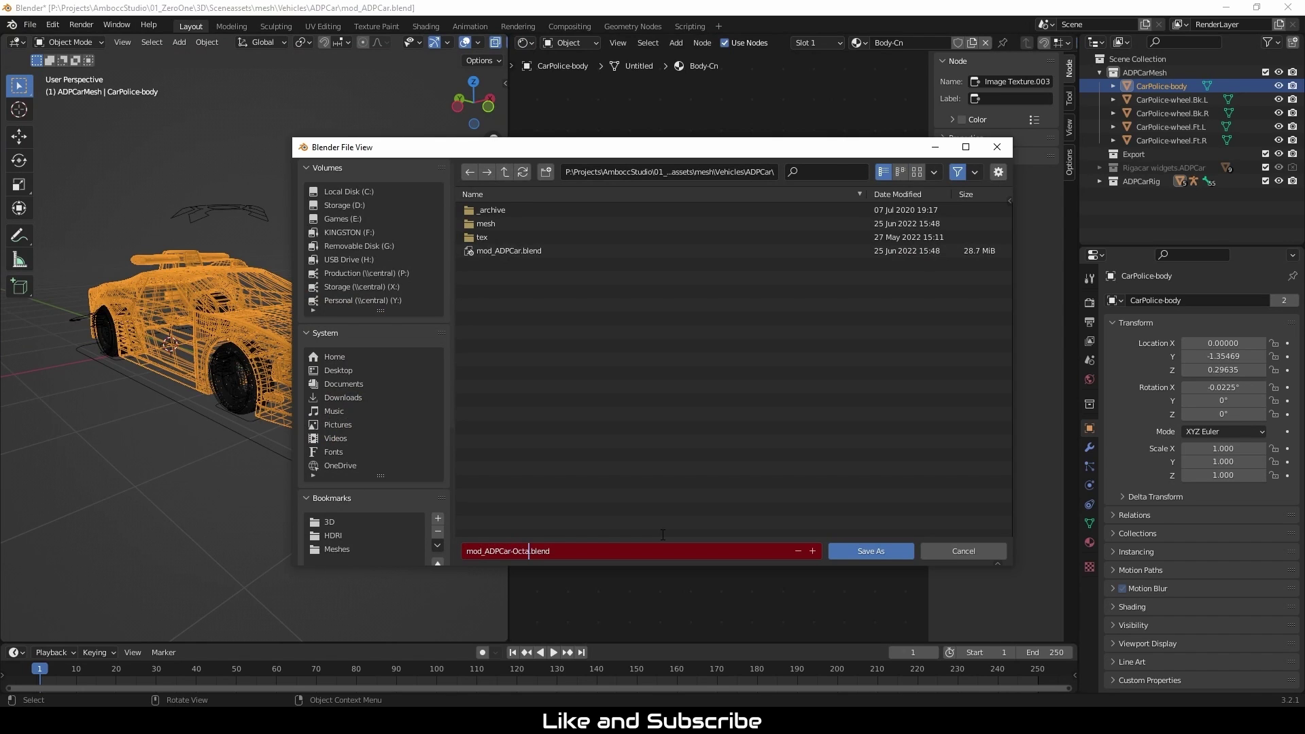
left_click(881, 550)
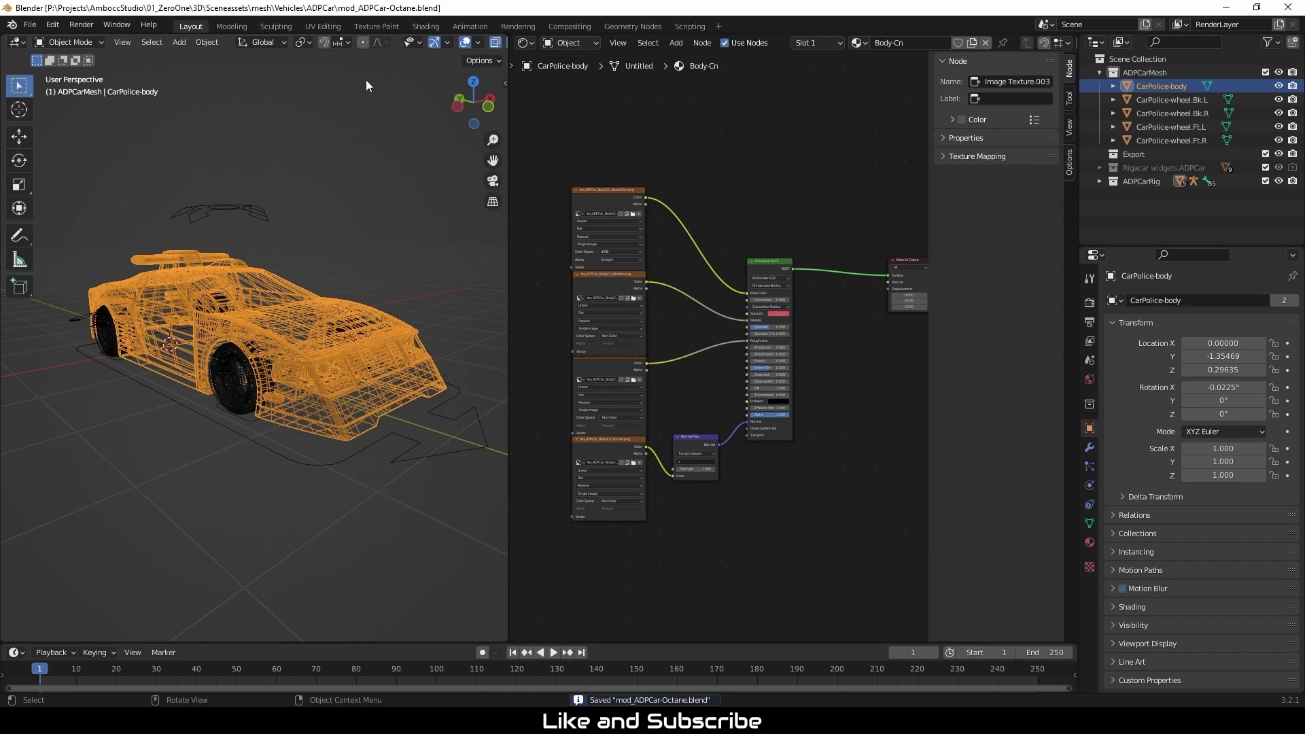
Step: Widen the 3D viewport slightly and display the car in solid shading
left_click_drag(512, 104, 541, 95)
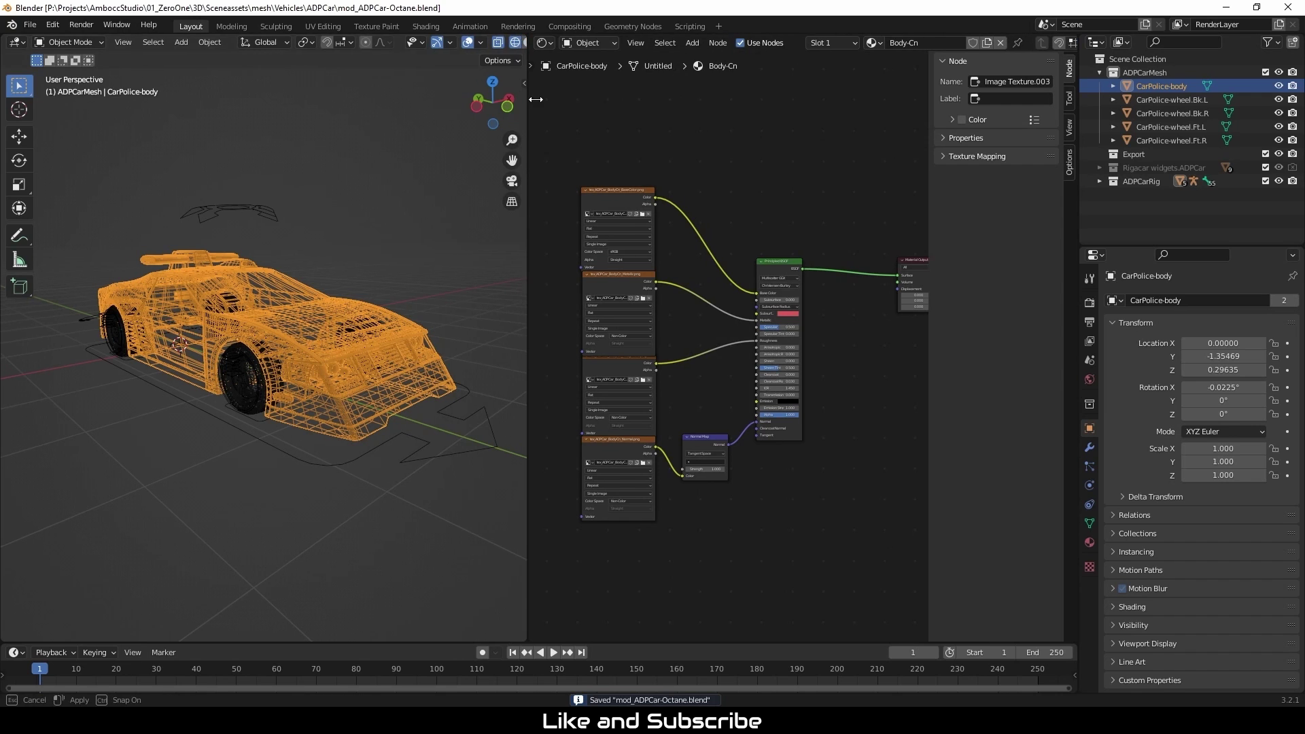
left_click(525, 42)
mouse_move(320, 295)
middle_mouse_down()
mouse_move(242, 300)
mouse_move(407, 311)
mouse_move(406, 287)
middle_mouse_up()
scroll(401, 276, "up", 5)
scroll(404, 282, "down", 5)
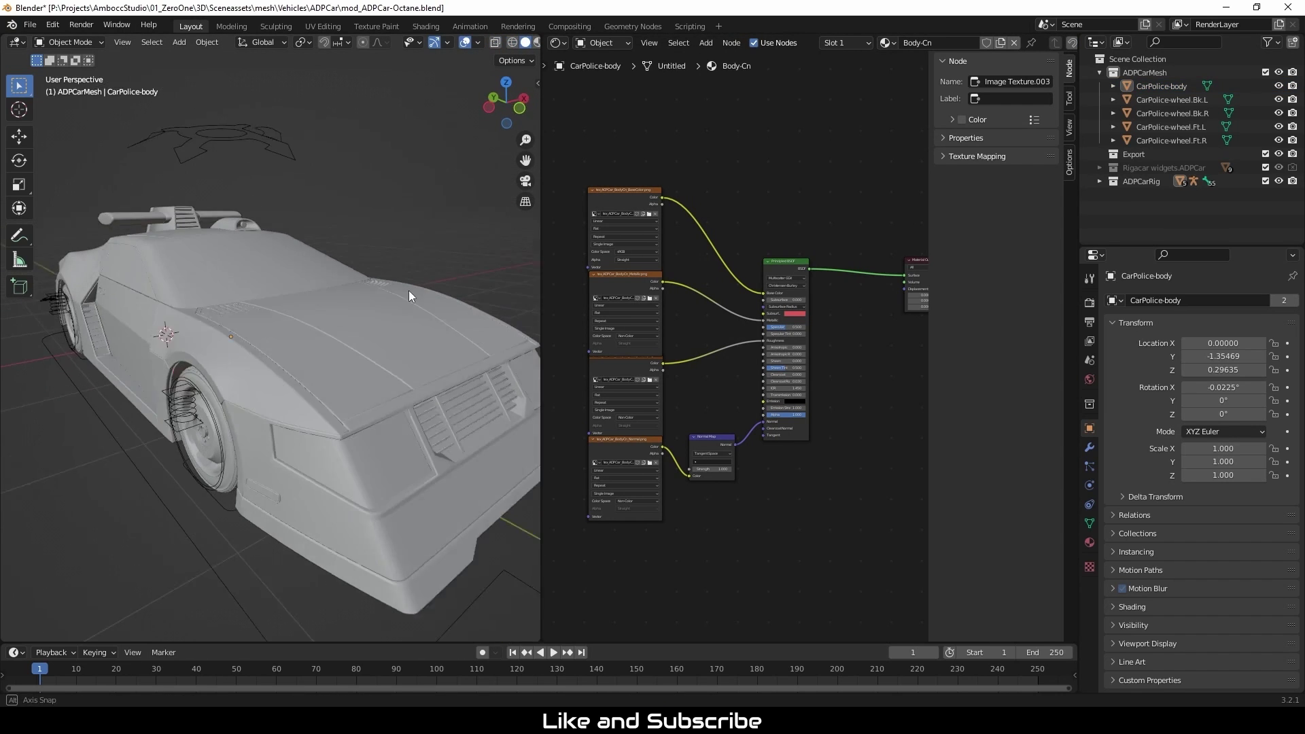
Step: Examine which render engines are available in the scene's render settings
left_click(1090, 302)
left_click(1221, 300)
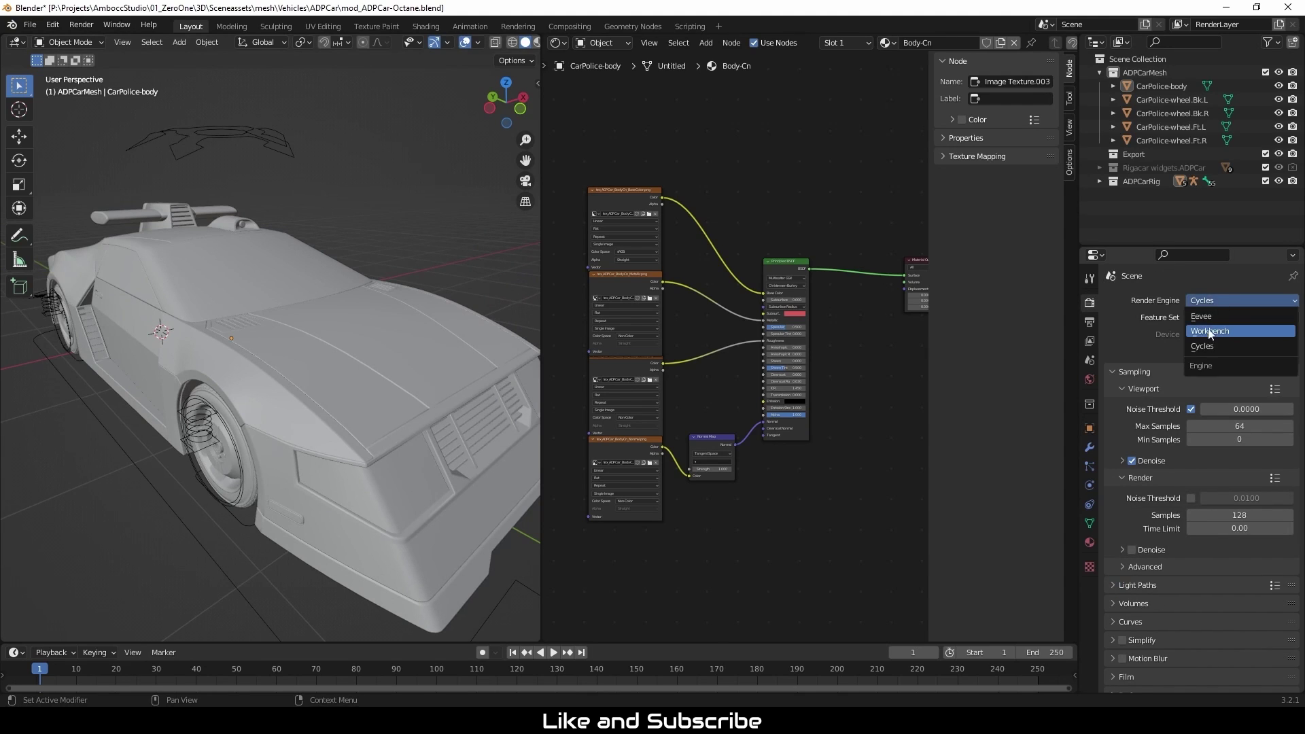
left_click(1209, 284)
left_click(1207, 314)
left_click(1210, 313)
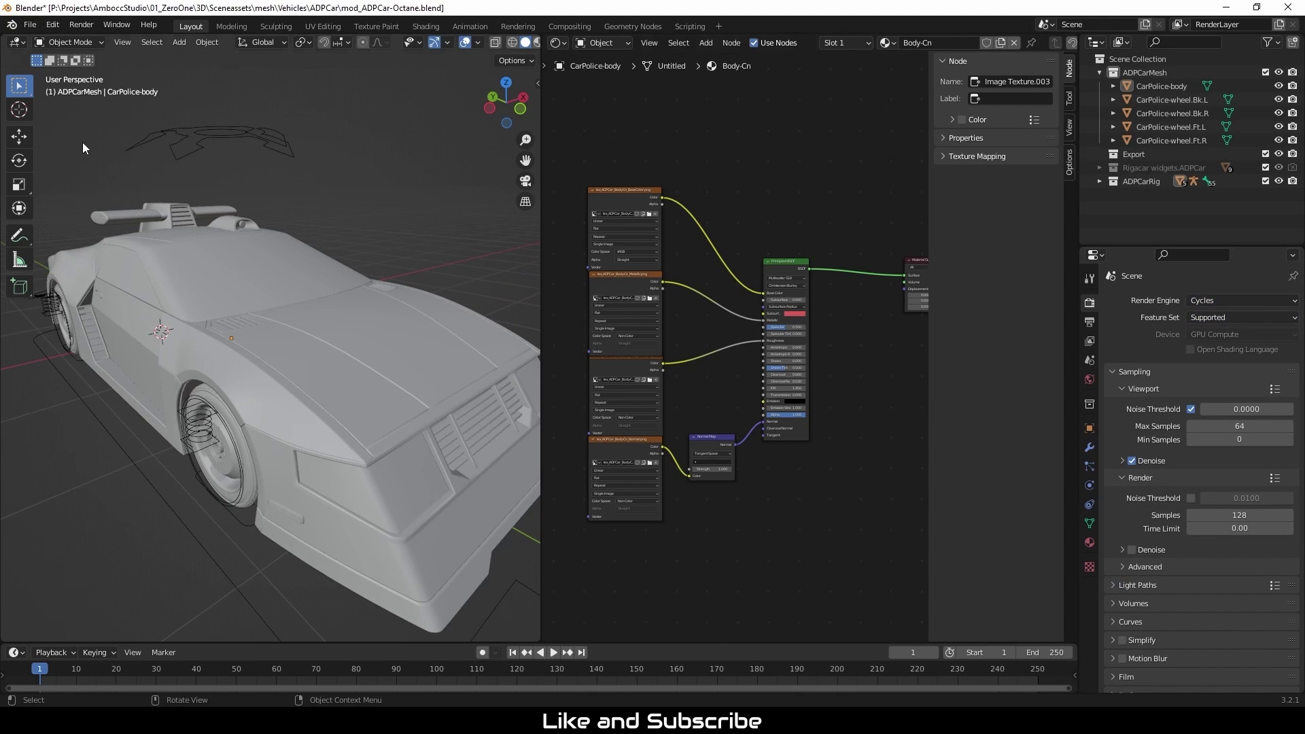
Step: Search the add-ons in the preferences for "octane" and enable the Render: OctaneBlender add-on
left_click(31, 28)
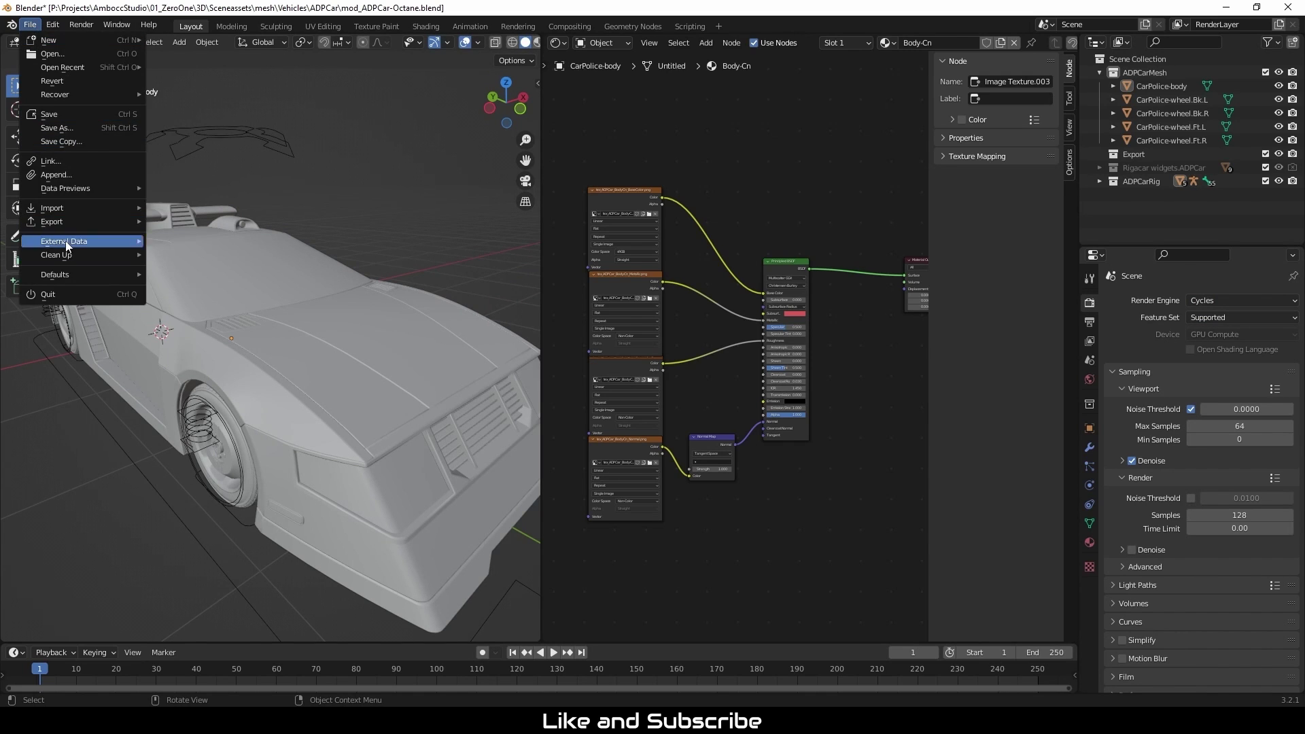
mouse_move(54, 29)
left_click(97, 223)
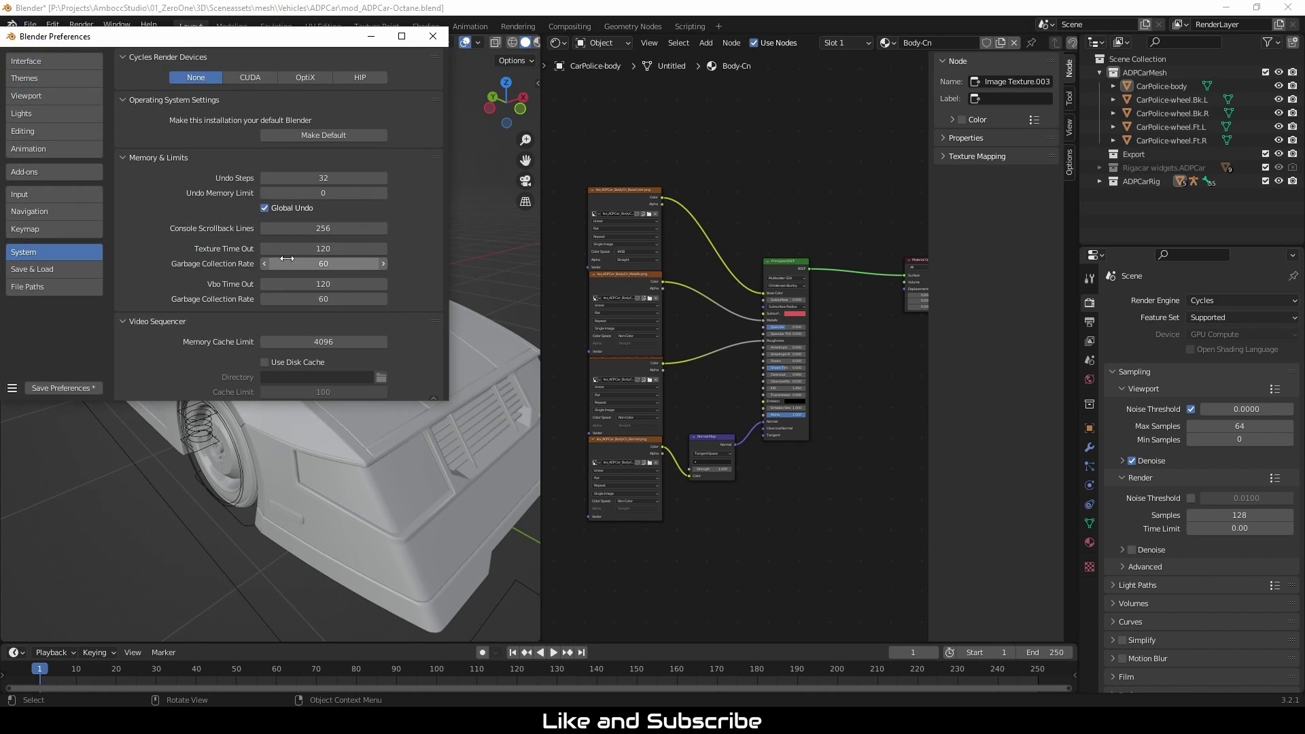
left_click(49, 172)
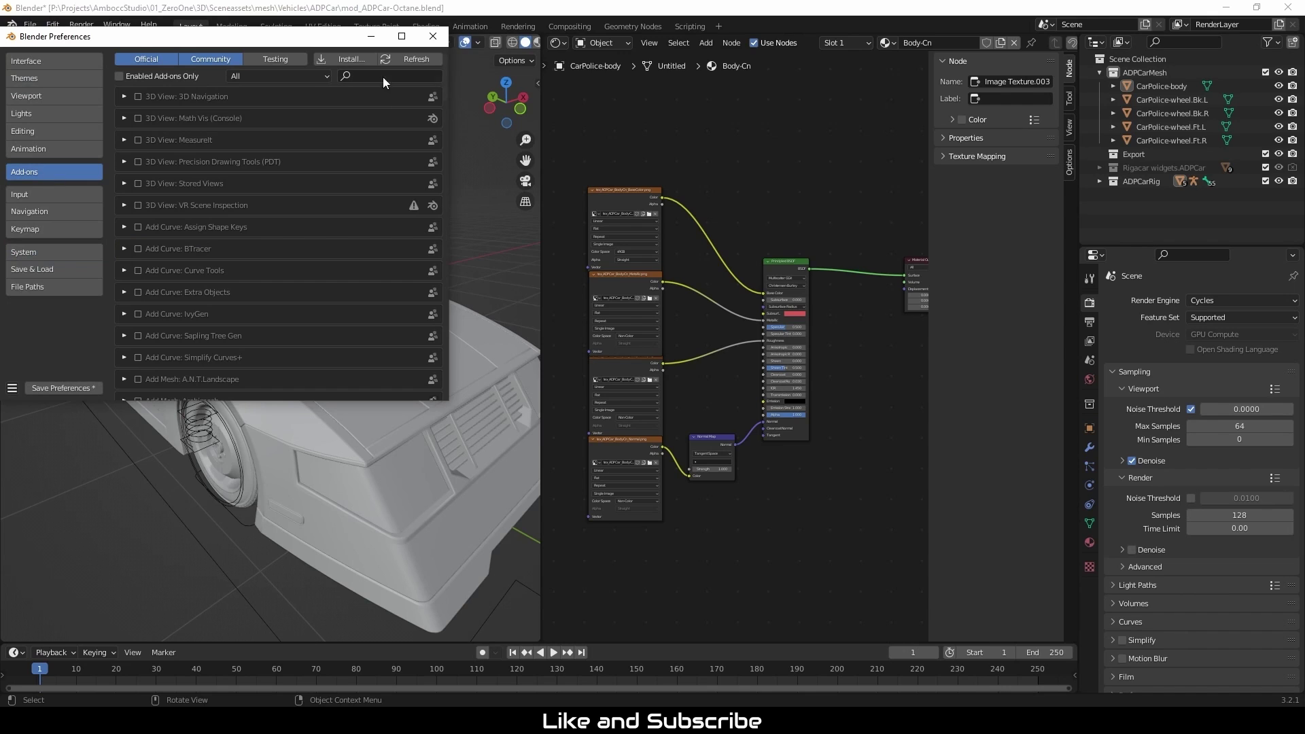
type("octane")
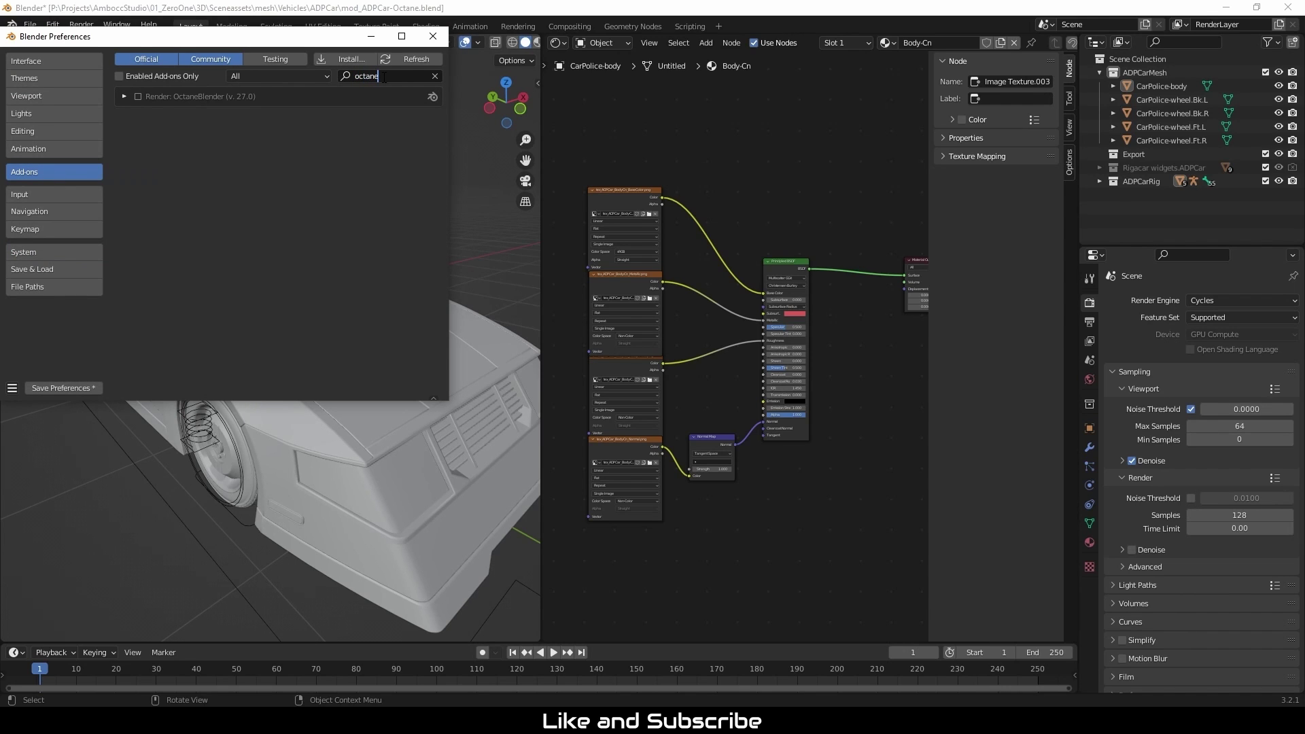
left_click(138, 97)
Step: Review the OctaneBlender add-on's settings, including its texture node menu layout and default material type options, and close the preferences
left_click(124, 96)
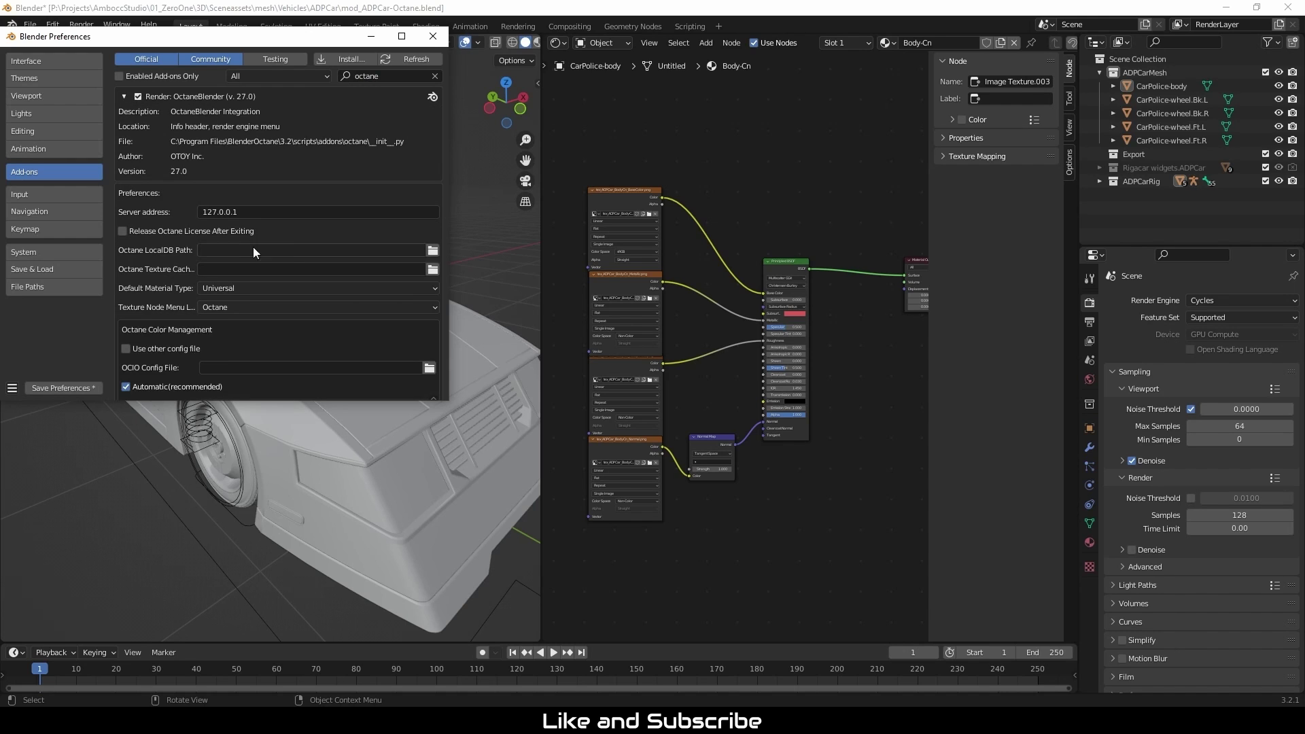
scroll(290, 239, "down", 2)
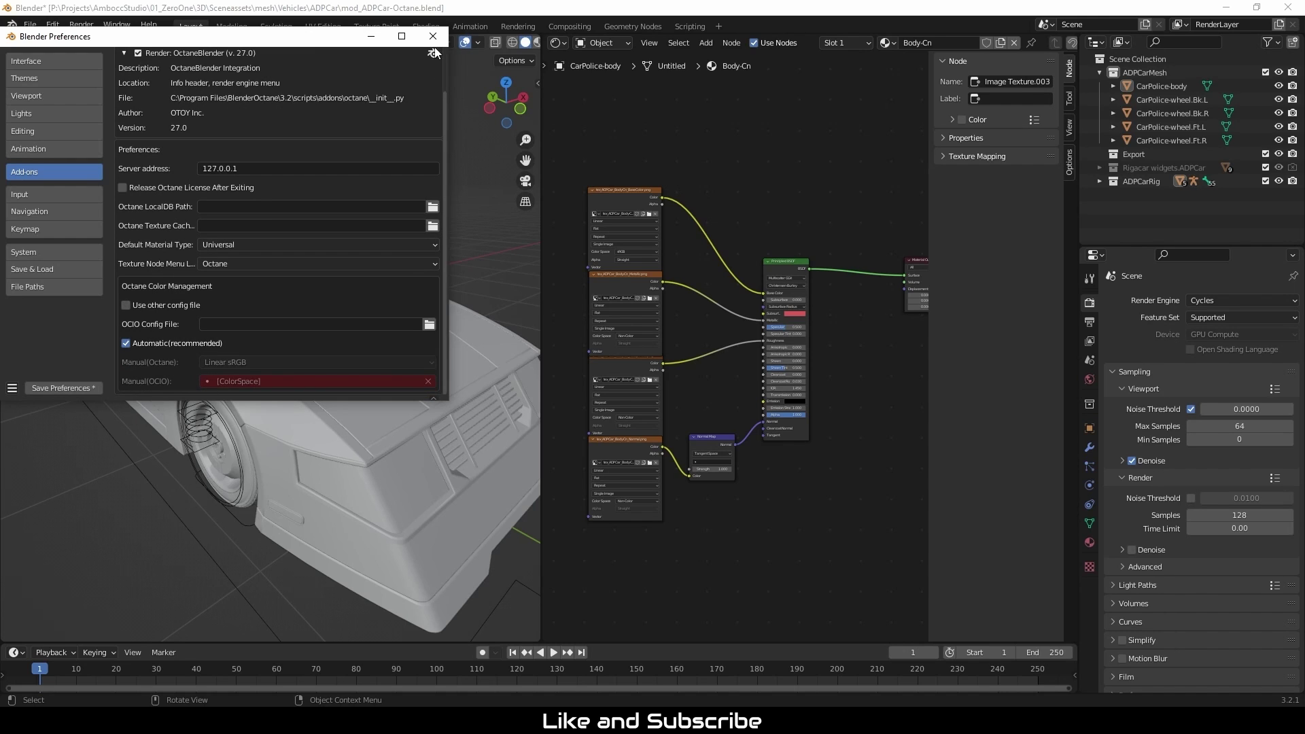
left_click(263, 266)
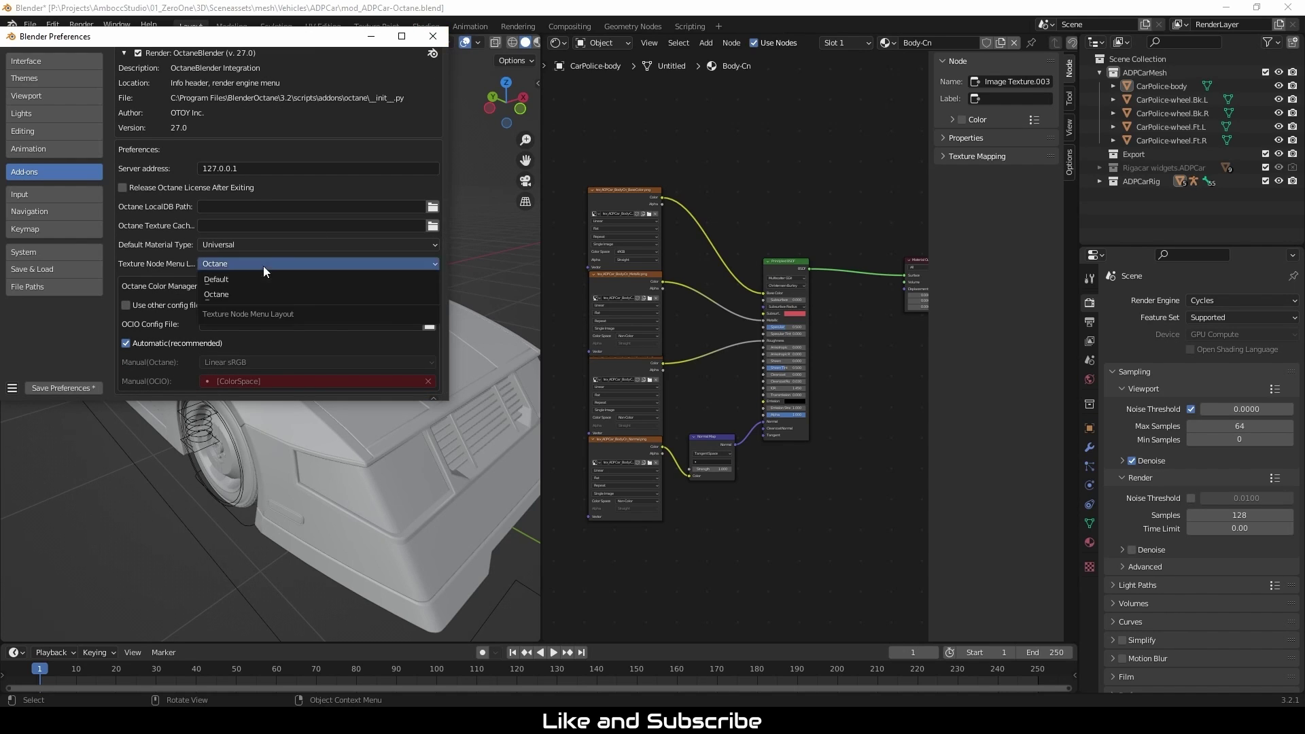
left_click(263, 266)
left_click(264, 267)
left_click(255, 241)
left_click(432, 36)
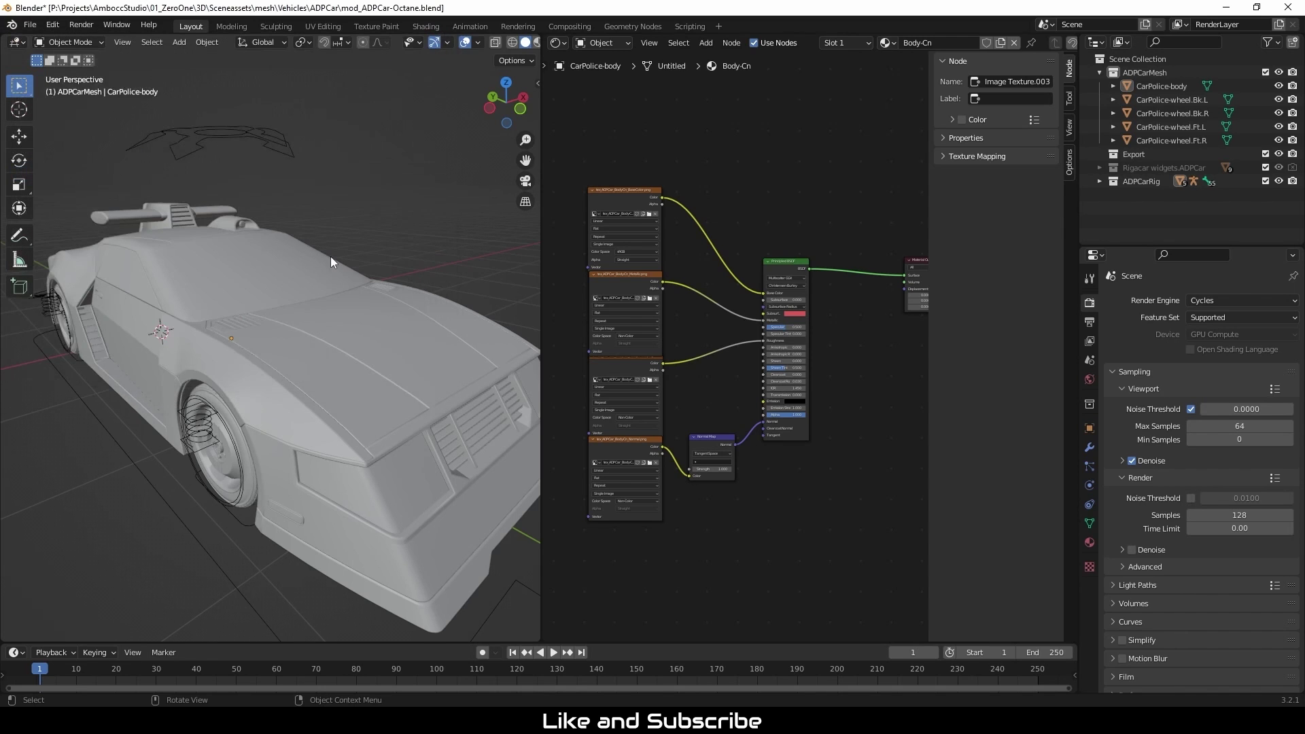
Step: Switch the scene's render engine to Octane and look over its kernel settings
left_click(1226, 300)
left_click(1216, 360)
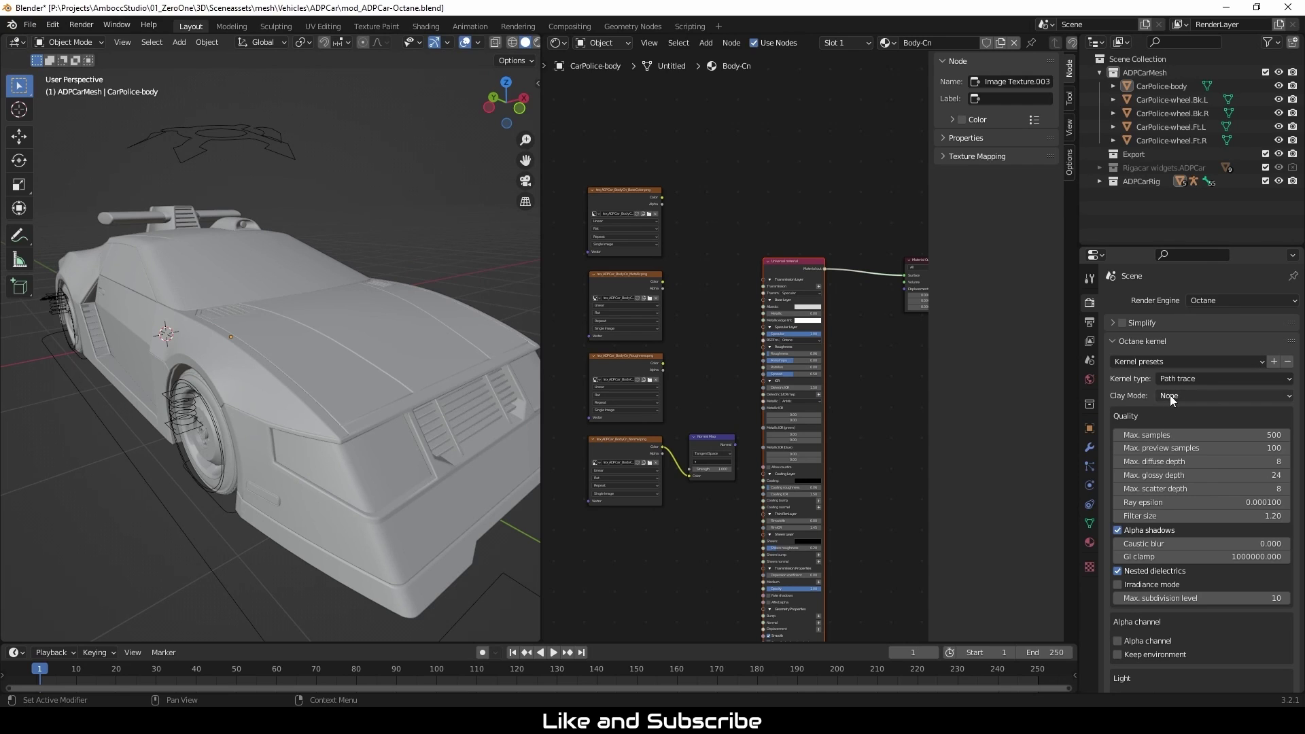
scroll(1169, 394, "down", 3)
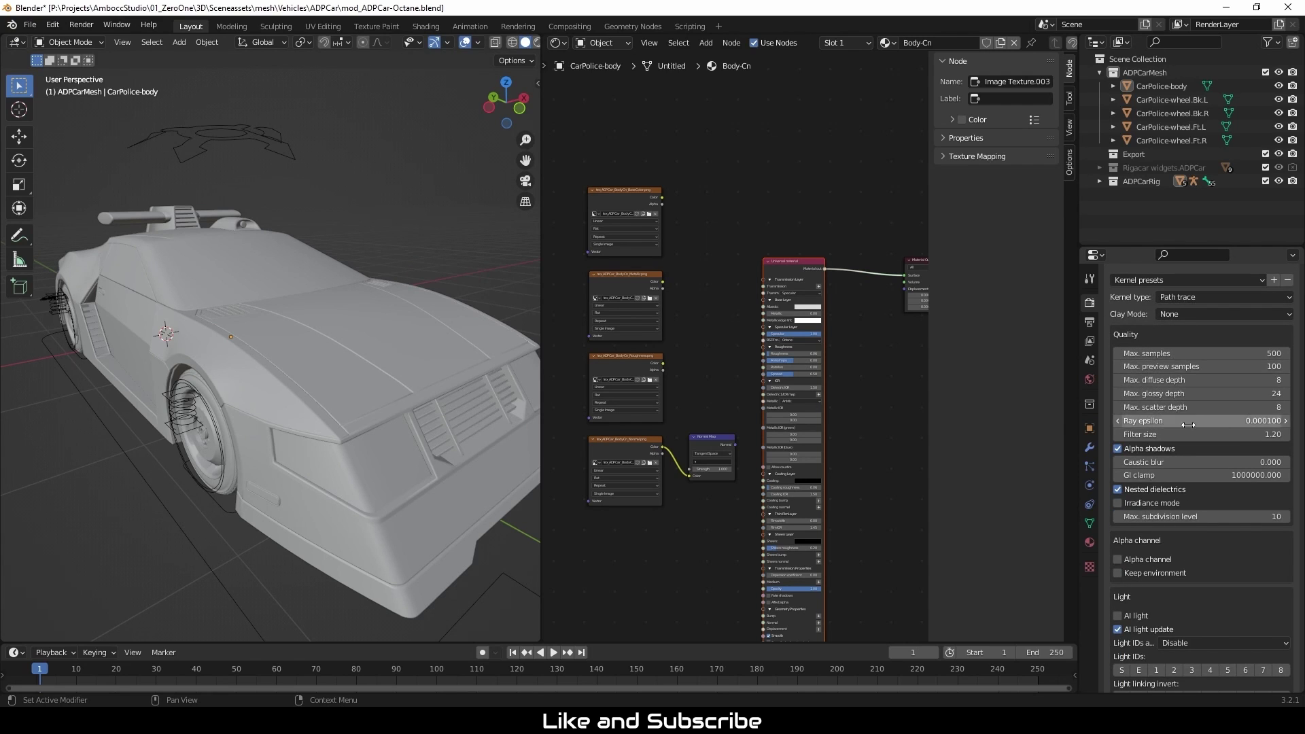
Step: Enable adaptive sampling in the Octane kernel settings and set the minimum adaptive samples to 8
scroll(1219, 577, "down", 4)
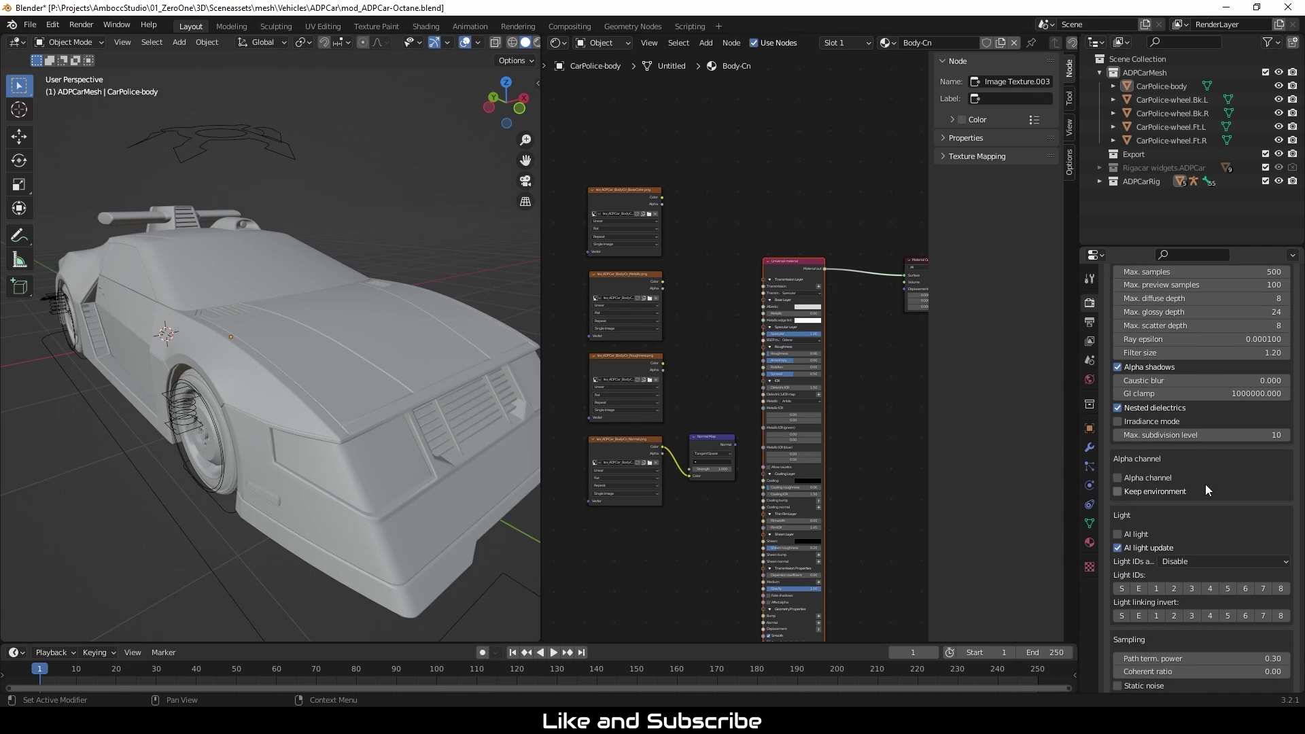
scroll(1204, 484, "down", 8)
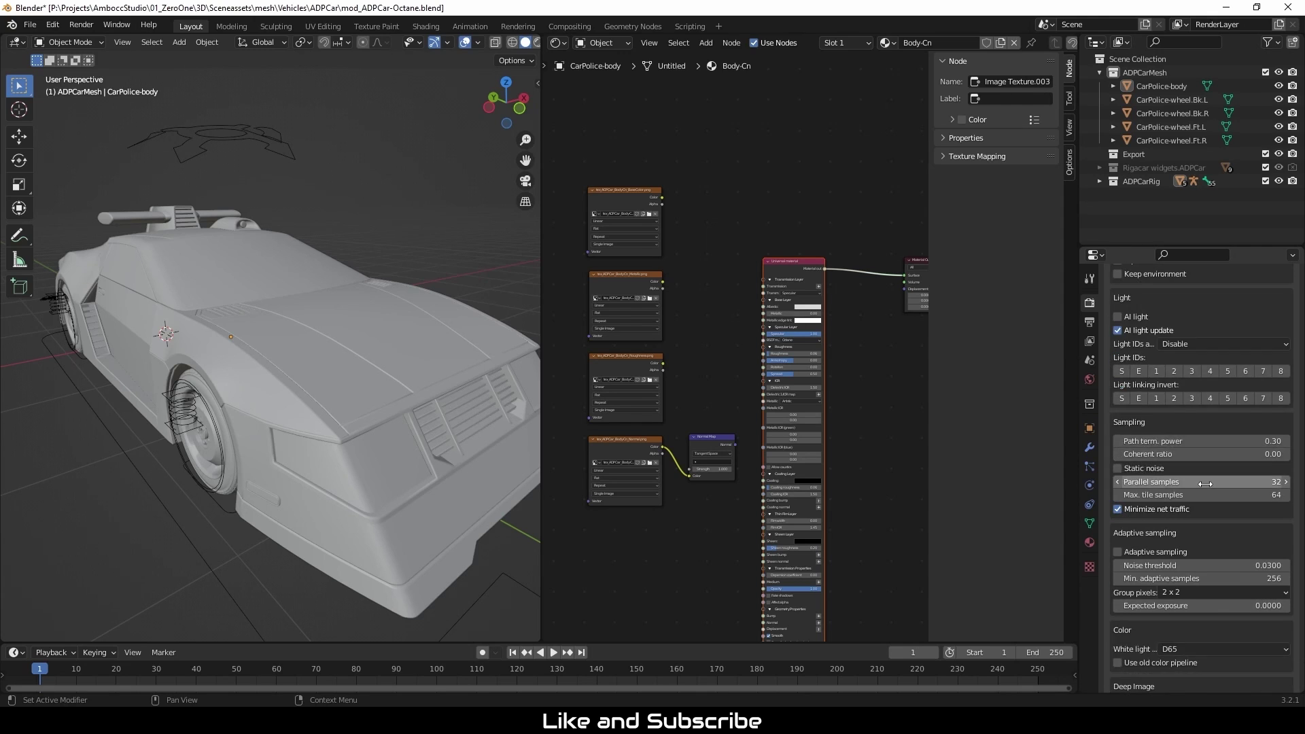
scroll(1205, 512, "down", 4)
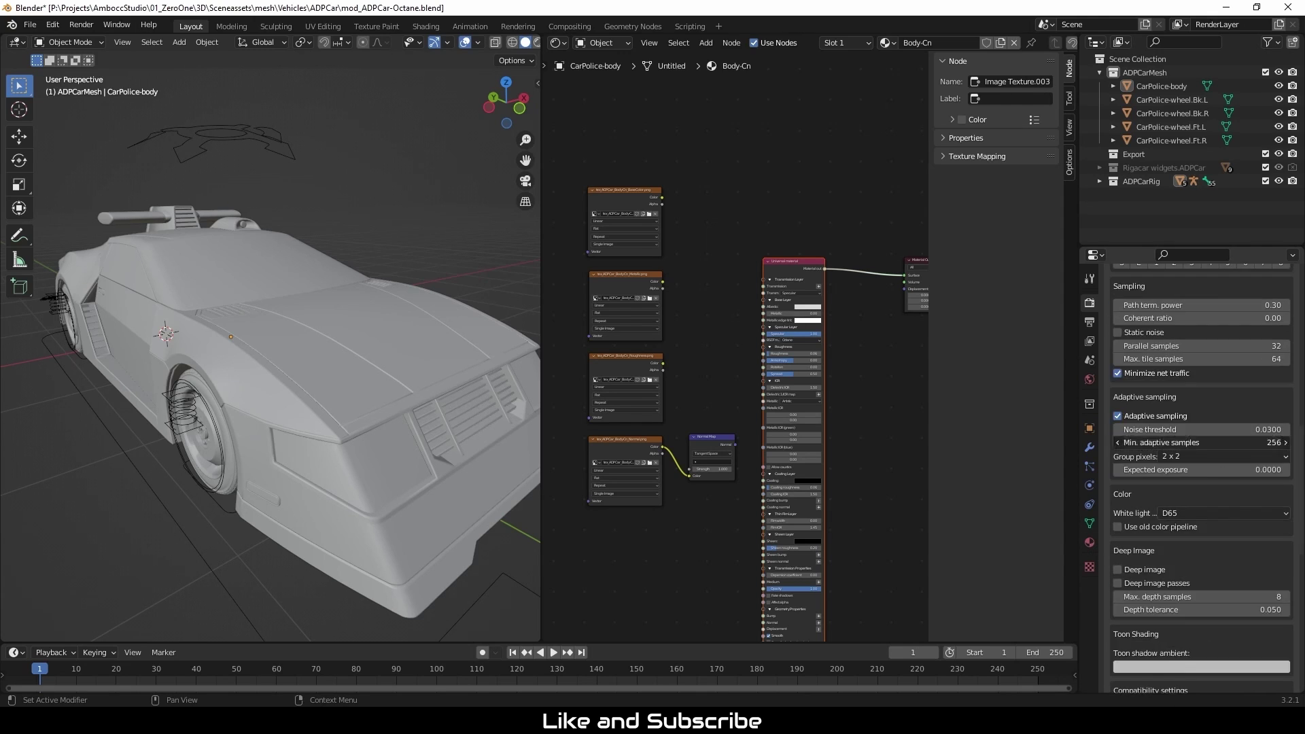
double_click(1271, 442)
key("Return")
Step: Look over the remaining Octane kernel and server settings, and search the computer's apps for "octane"
scroll(1223, 400, "down", 7)
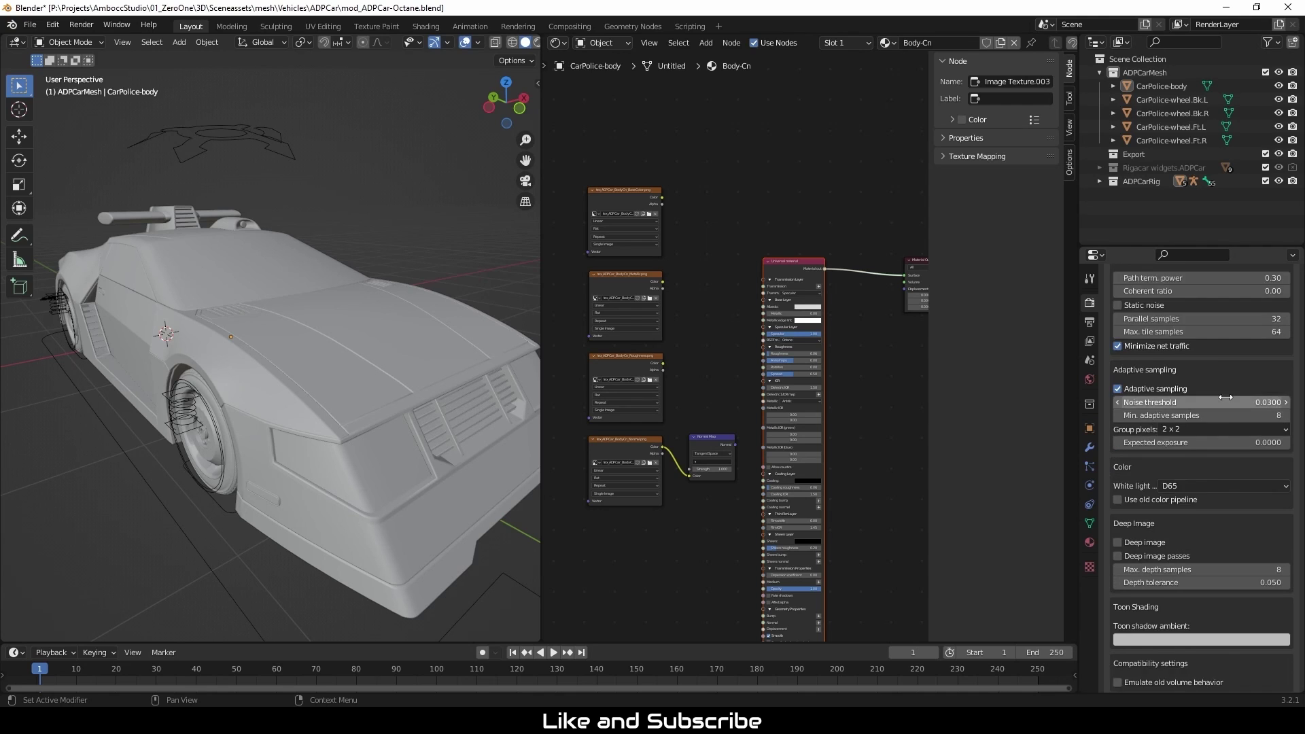
scroll(1221, 403, "down", 5)
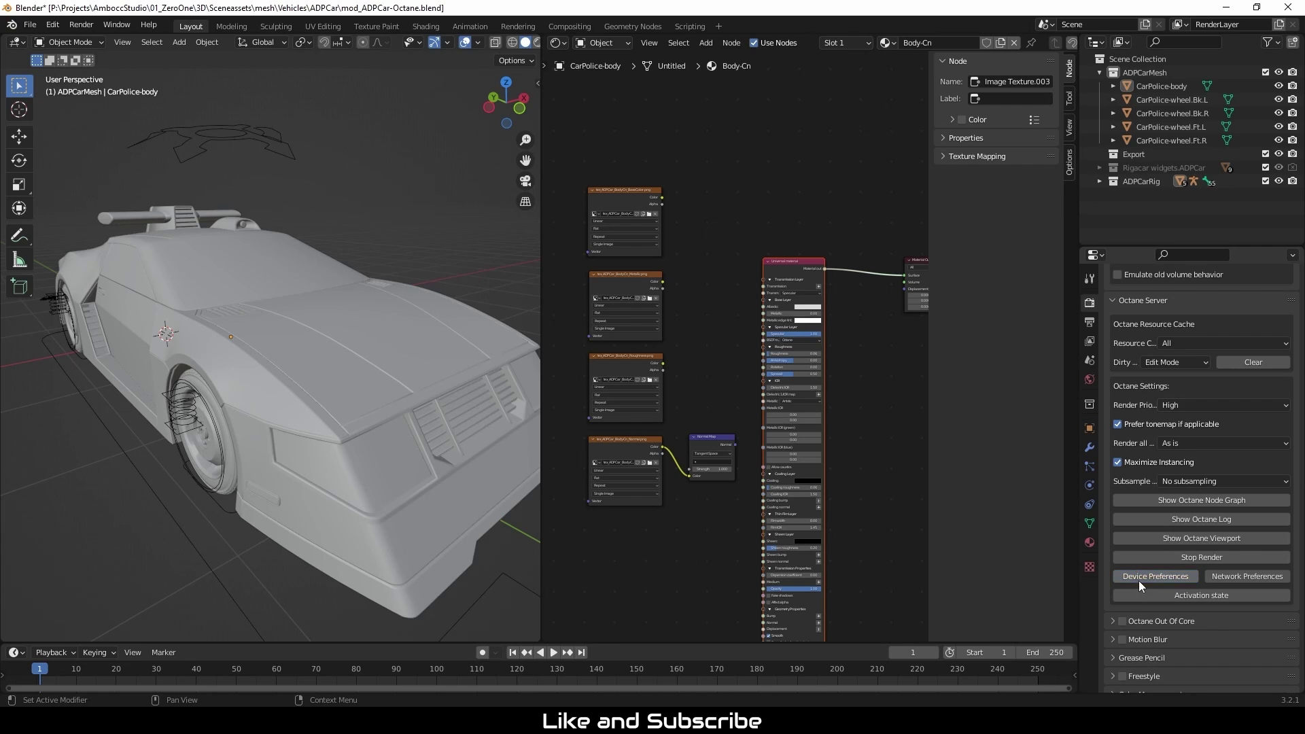
key("super")
type("octane")
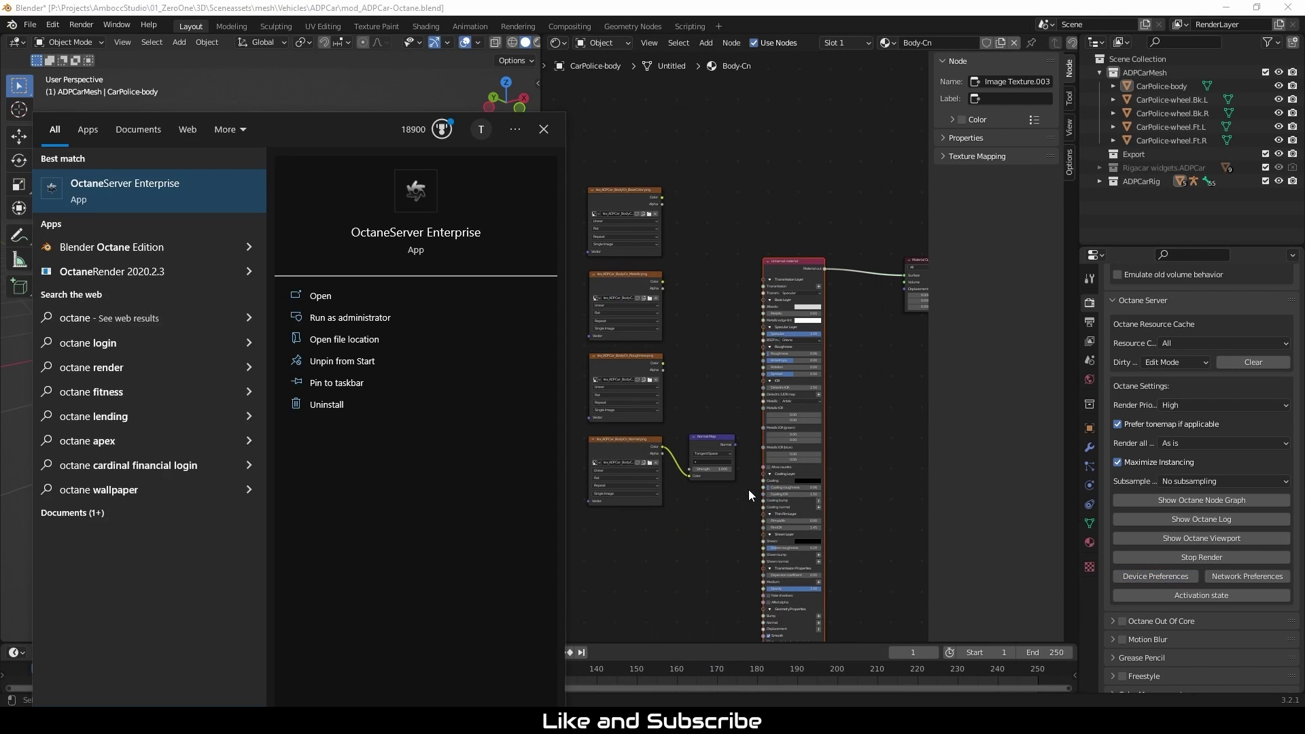
key("Escape")
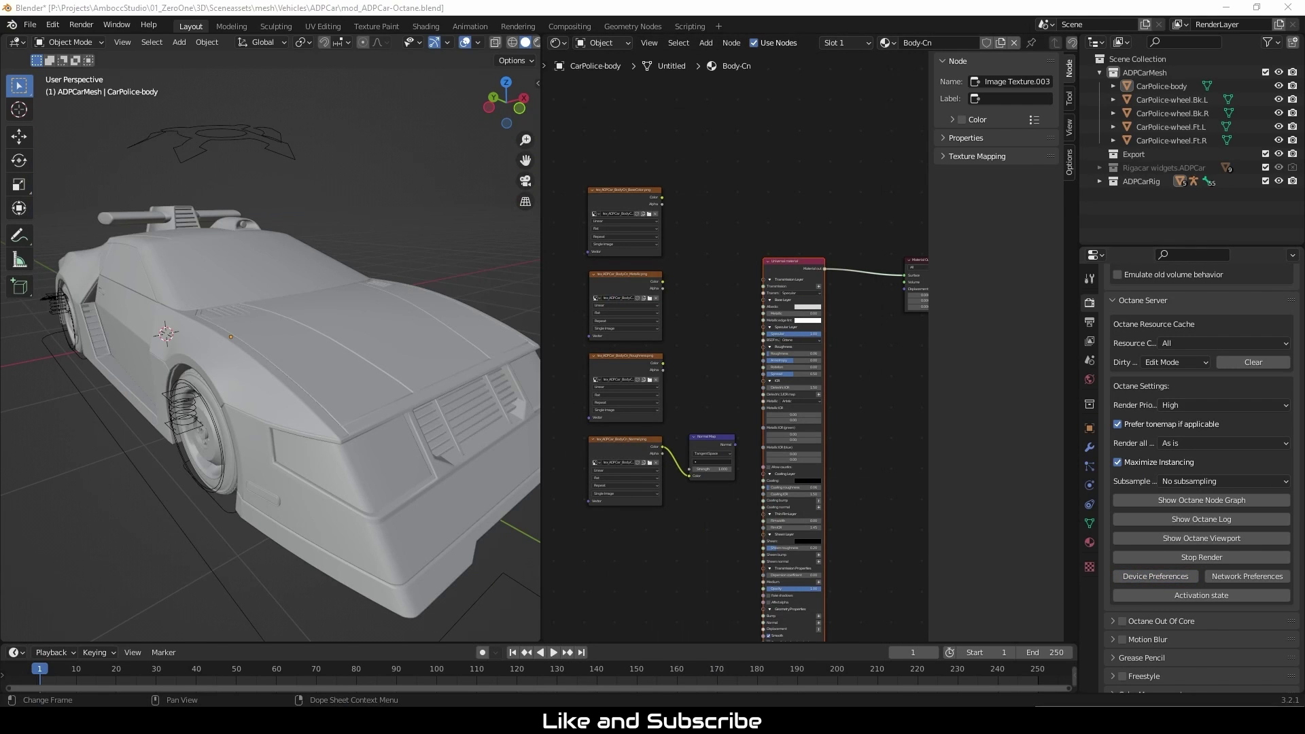
left_click(1143, 577)
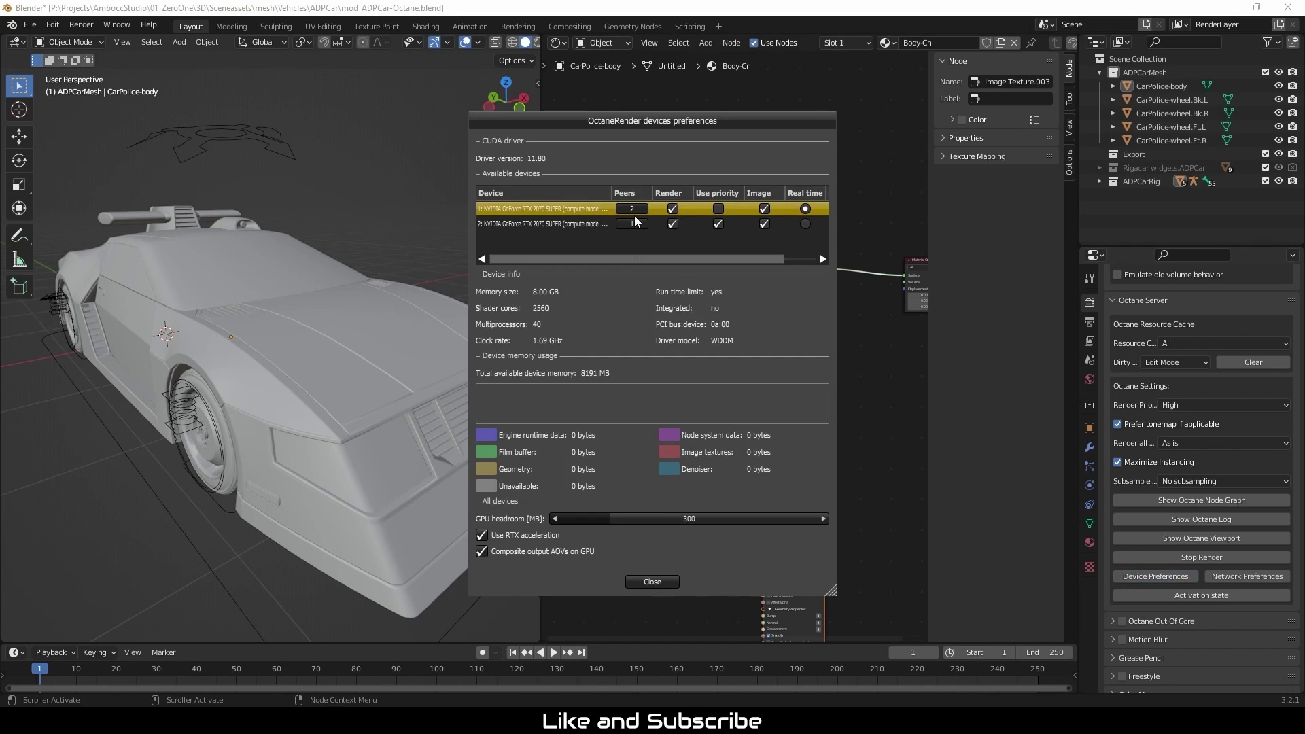
left_click_drag(734, 263, 826, 274)
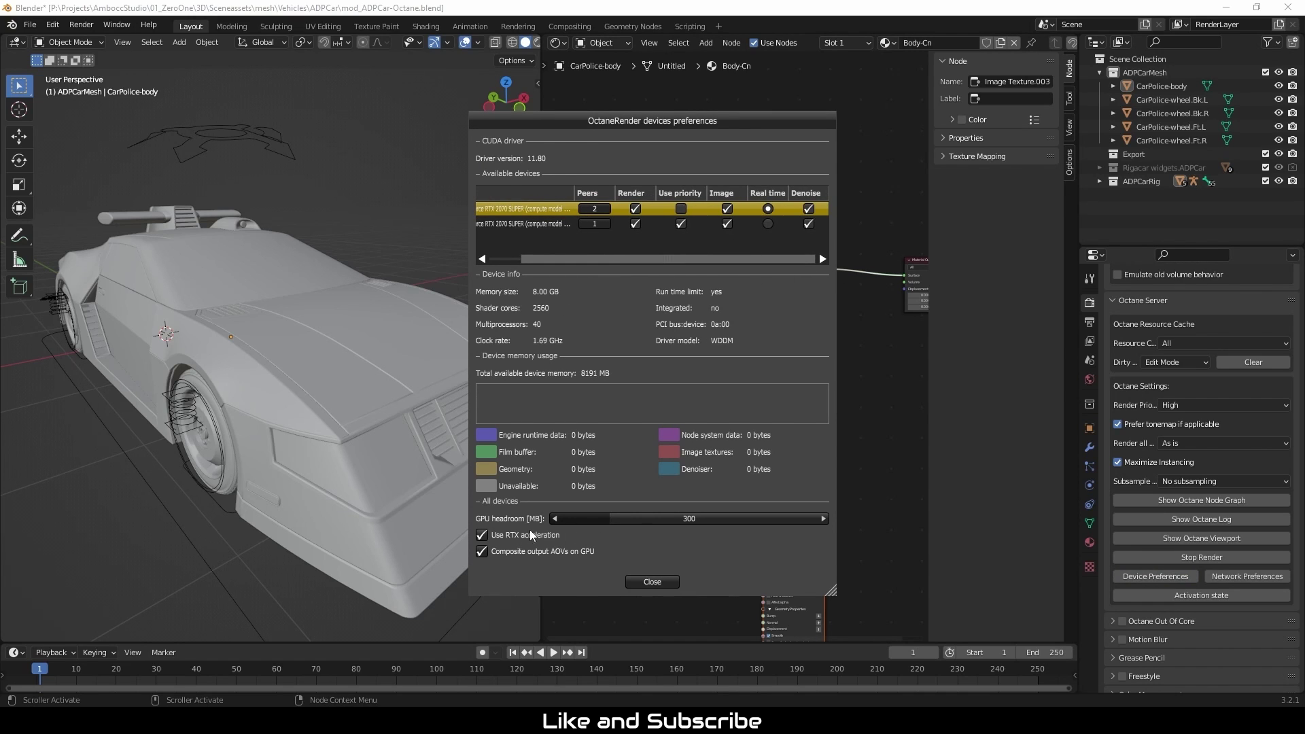
left_click(652, 582)
Step: Widen the 3D viewport, bring up the world settings, and switch the shader editor to the World node tree
middle_click_drag(373, 295, 507, 237)
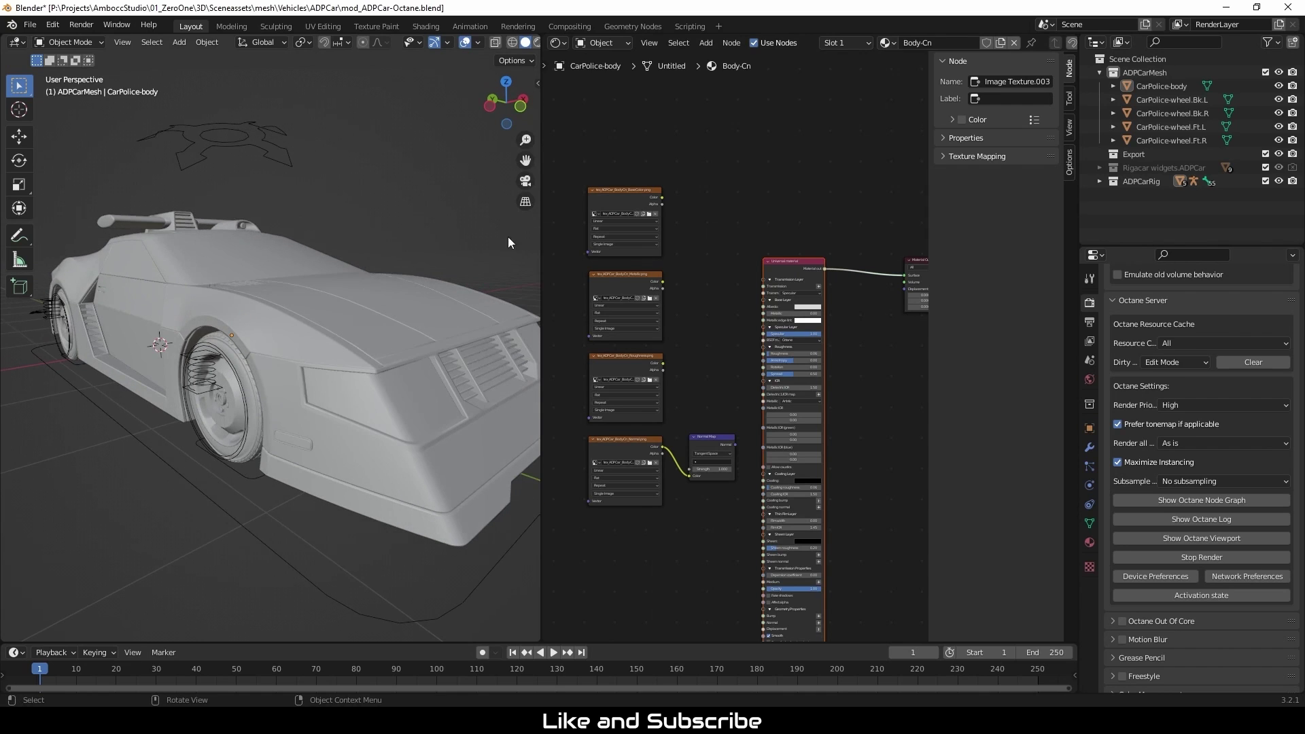
left_click_drag(543, 239, 612, 239)
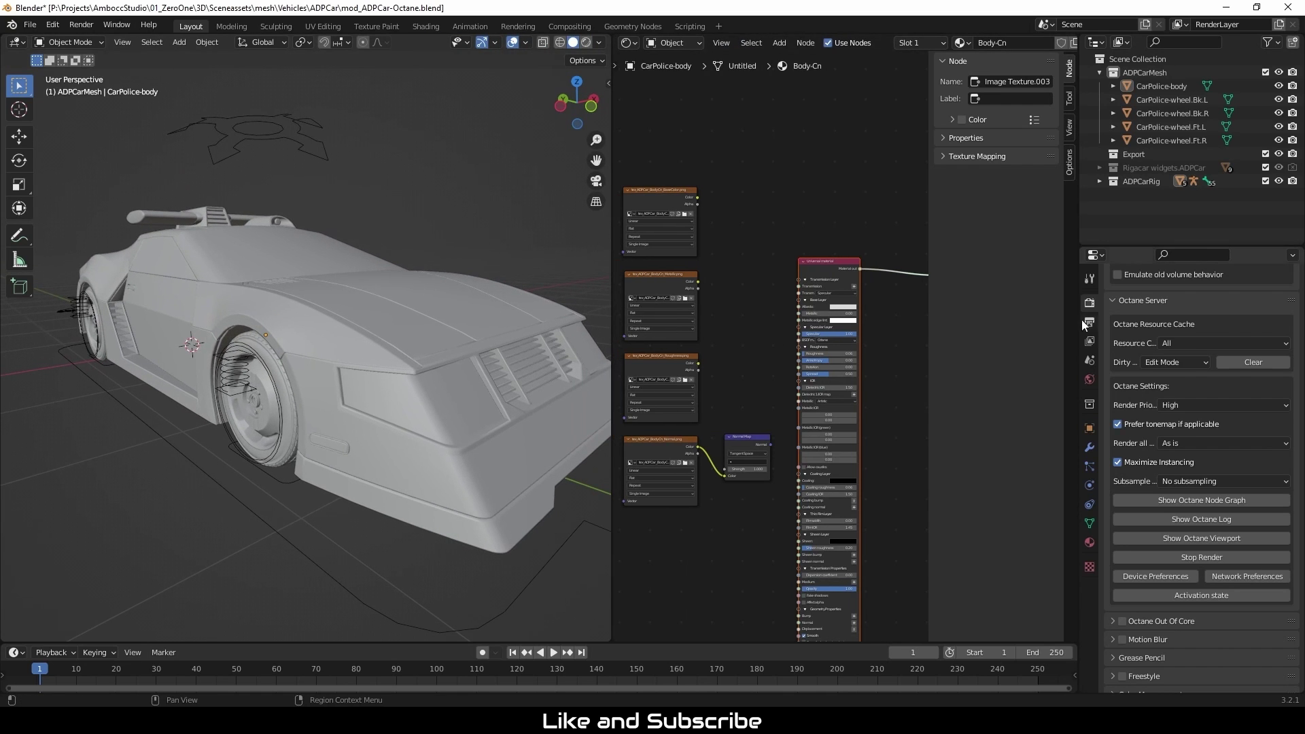
left_click(1089, 359)
left_click(1089, 380)
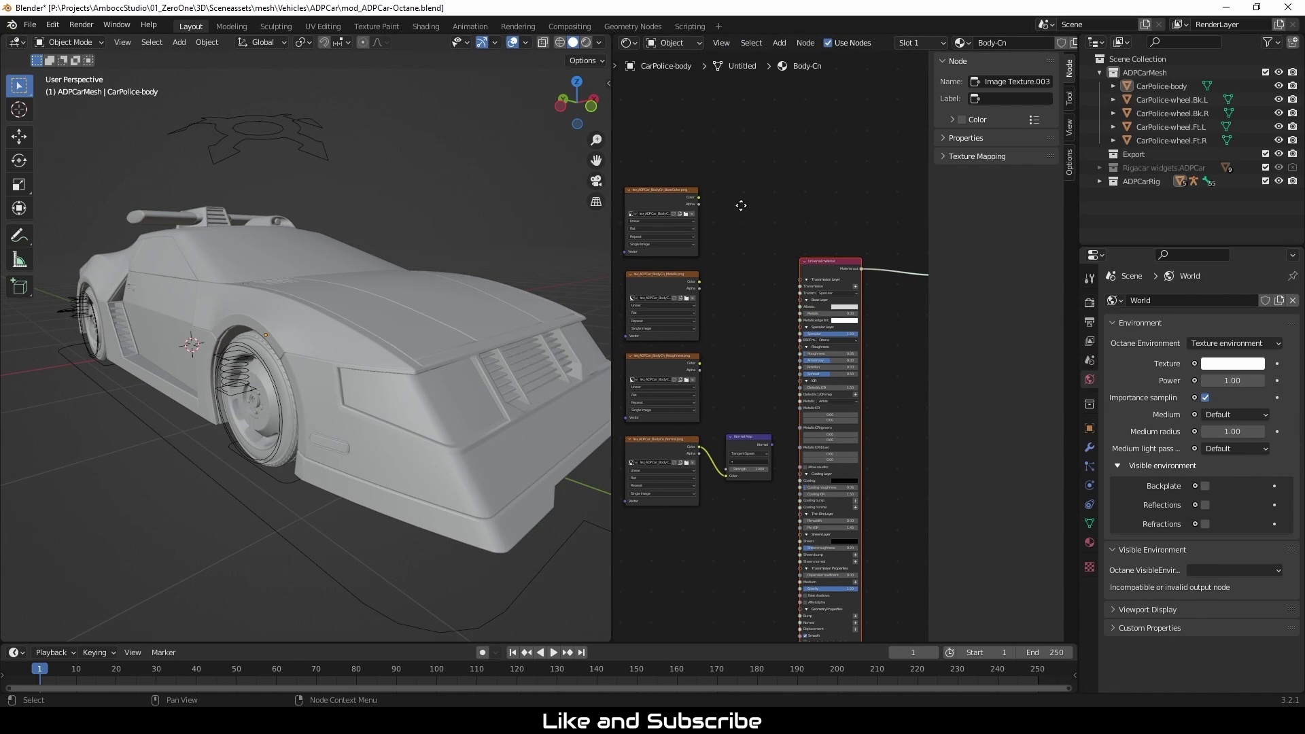
middle_click_drag(739, 204, 686, 37)
left_click(679, 72)
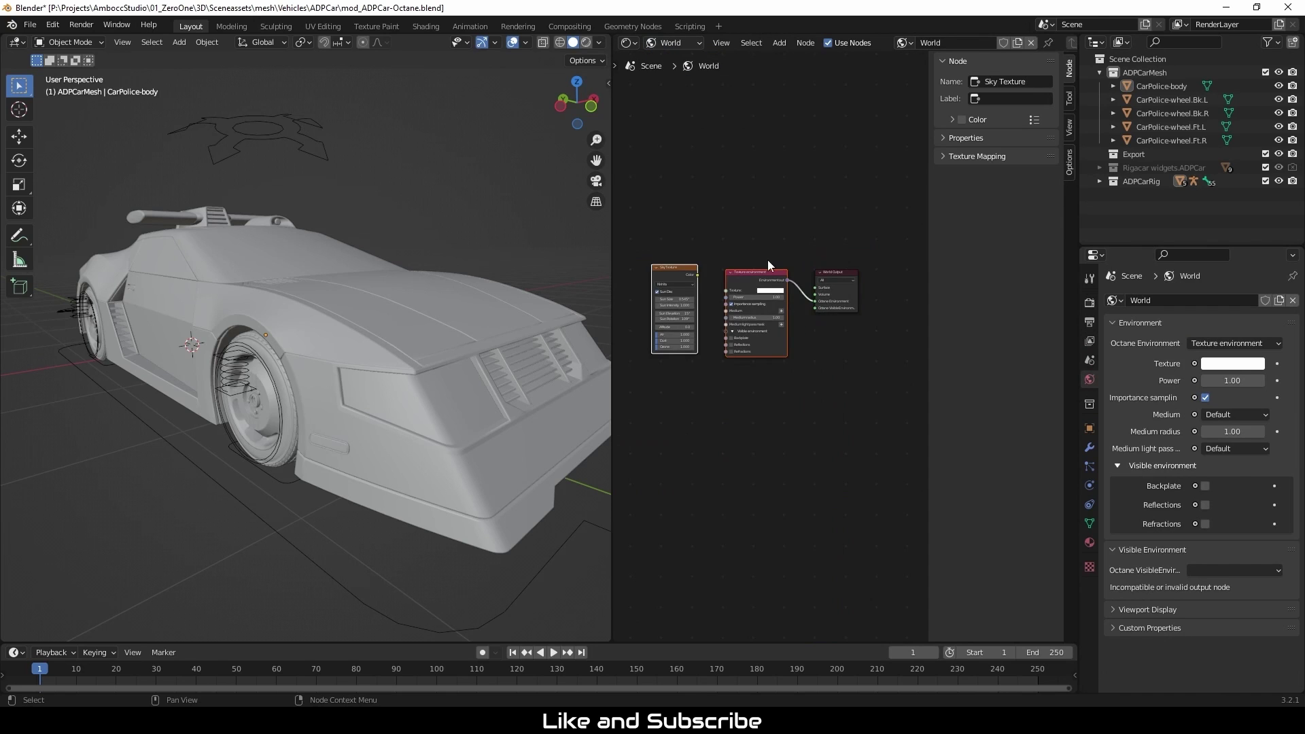
Step: Delete the disconnected Sky Texture node from the world's node tree
scroll(768, 260, "up", 4)
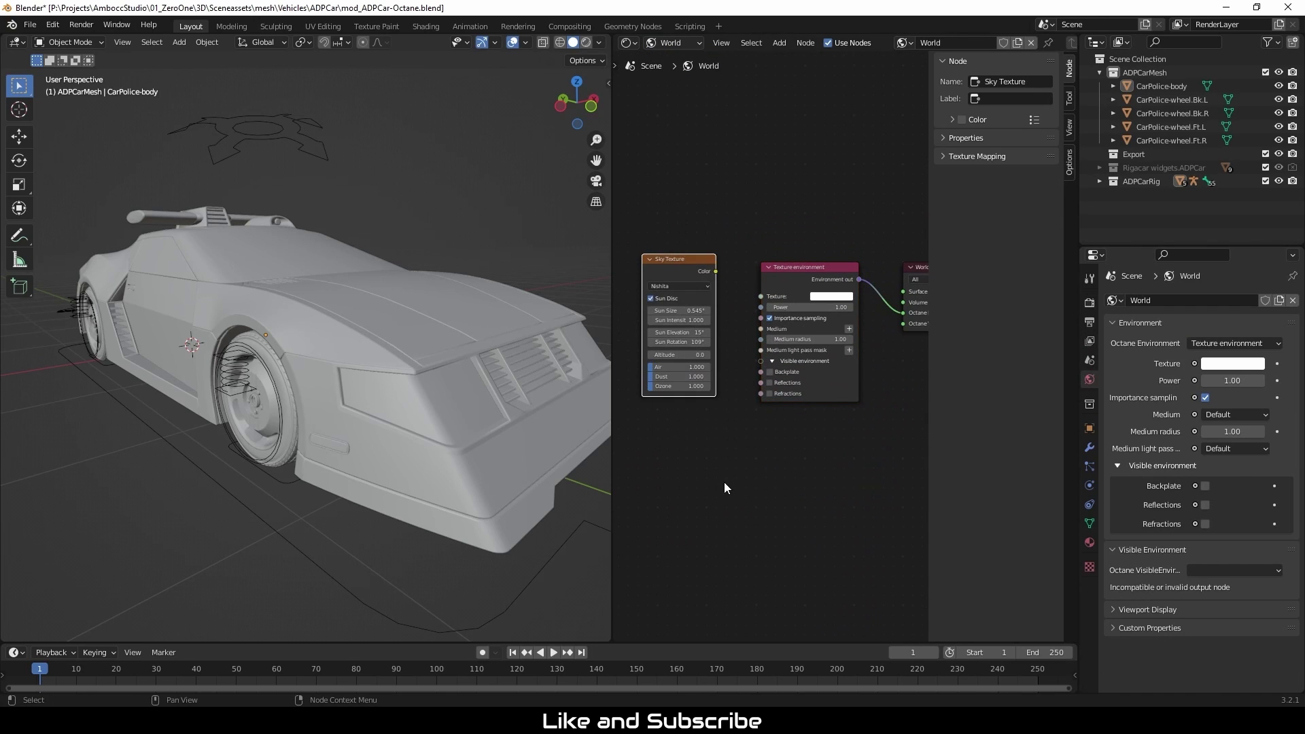
key("x")
scroll(922, 395, "up", 4)
middle_click_drag(832, 376, 821, 404)
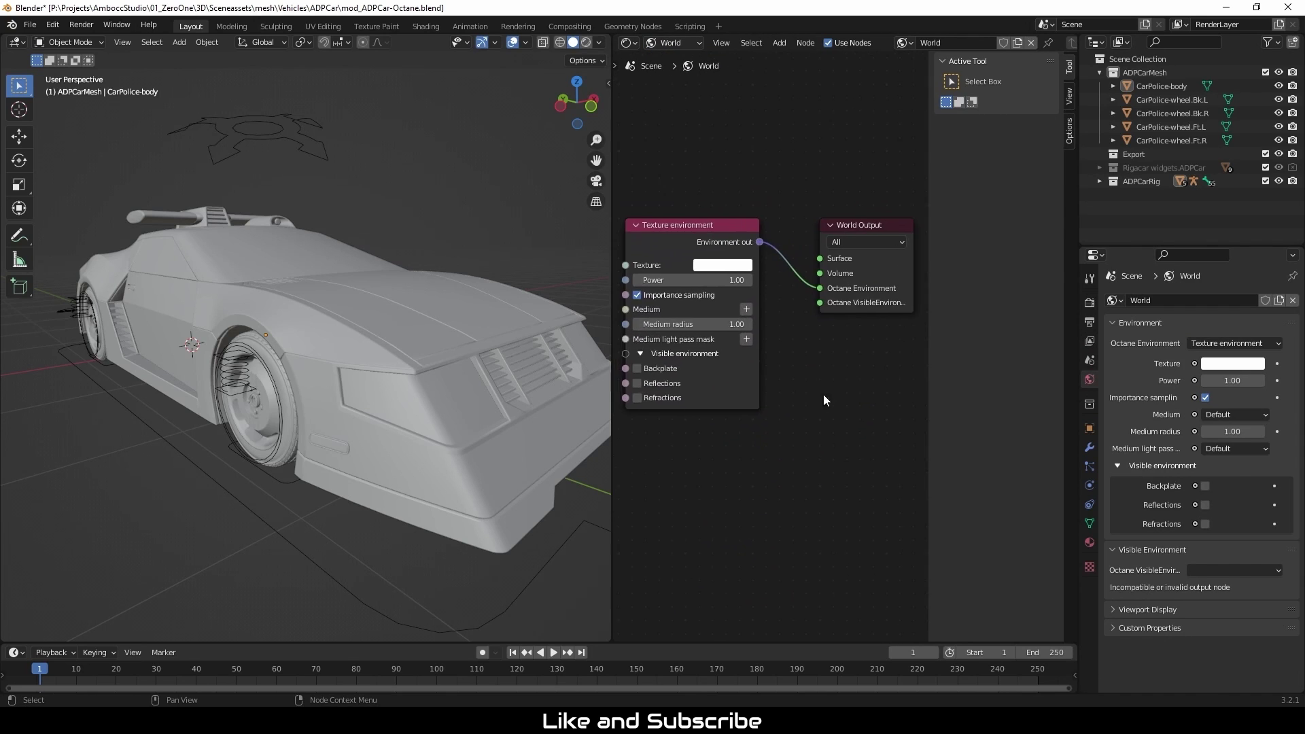
Step: Show the viewport in rendered shading and change the Octane environment to Daylight environment
left_click(589, 42)
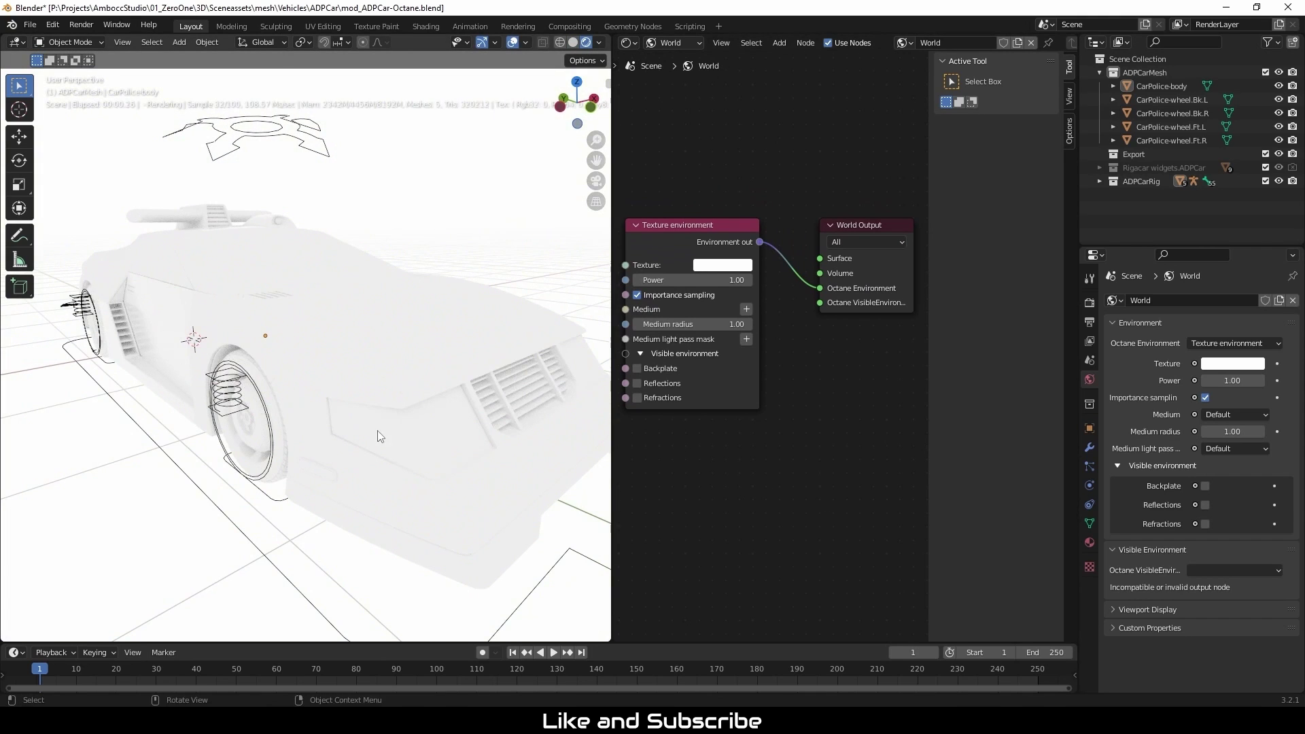
left_click(1220, 344)
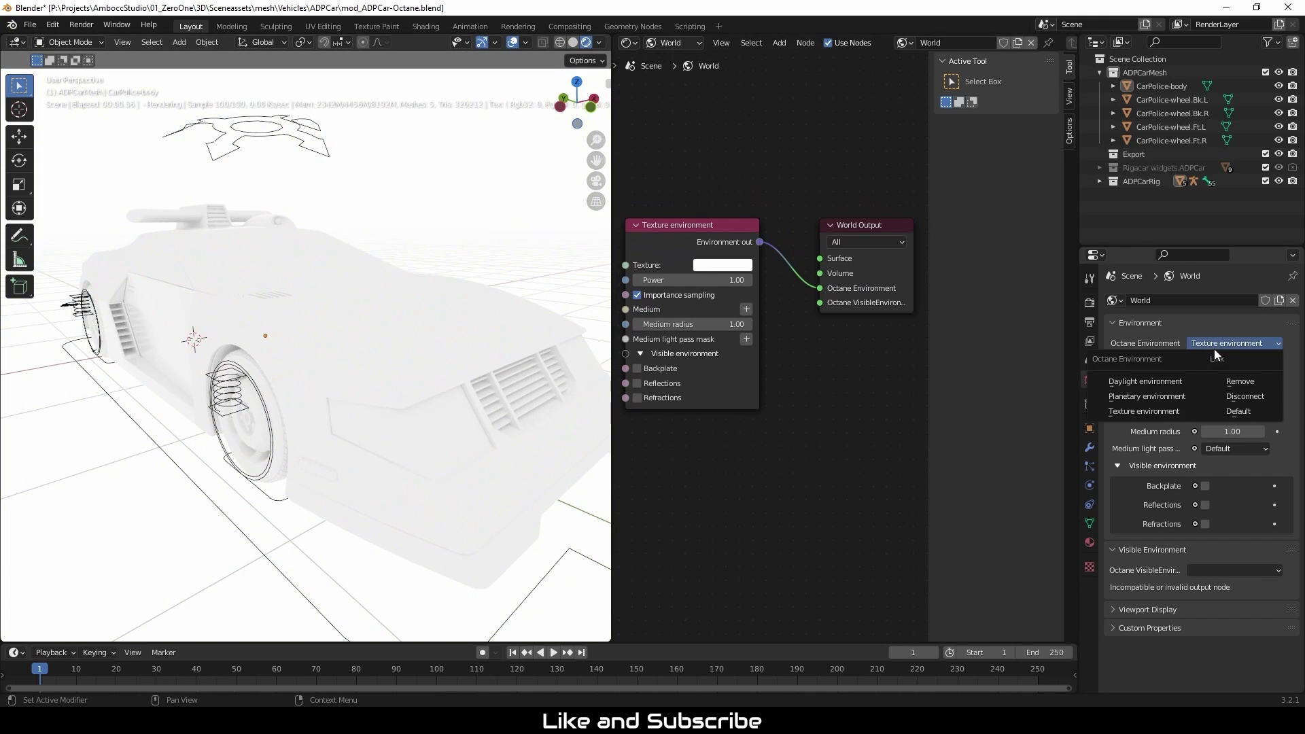
left_click(1145, 382)
middle_click_drag(384, 389, 378, 392)
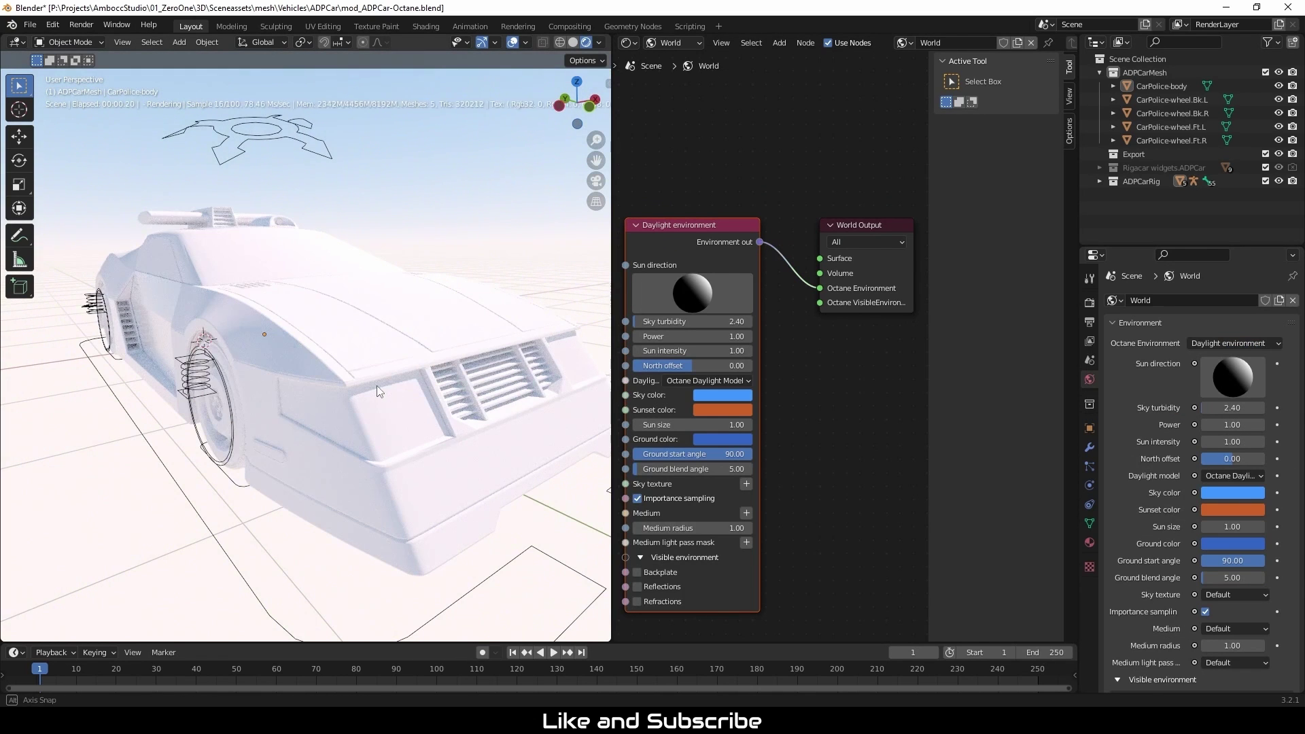
Step: Set the daylight environment to the Nishita Daylight Model and change its ground color to a pale beige
left_click(1247, 484)
left_click(1224, 533)
middle_click_drag(435, 408, 269, 412)
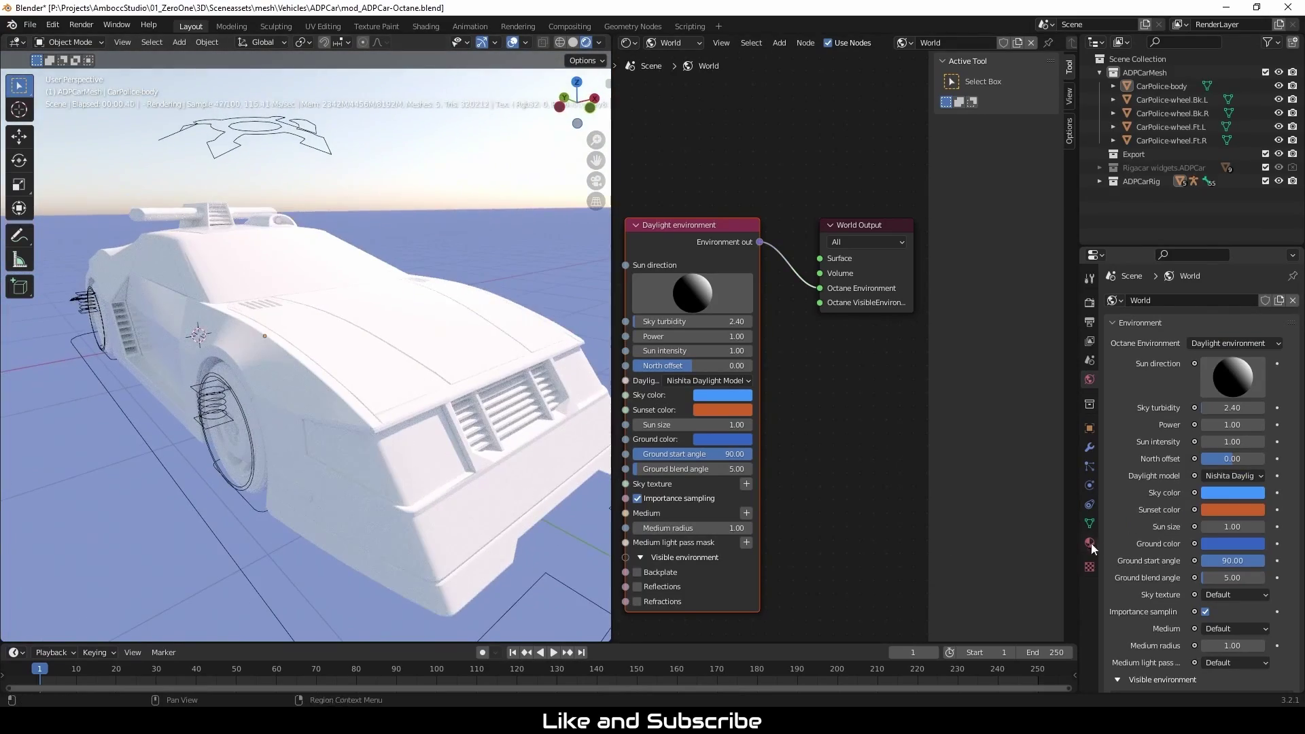
left_click(1229, 544)
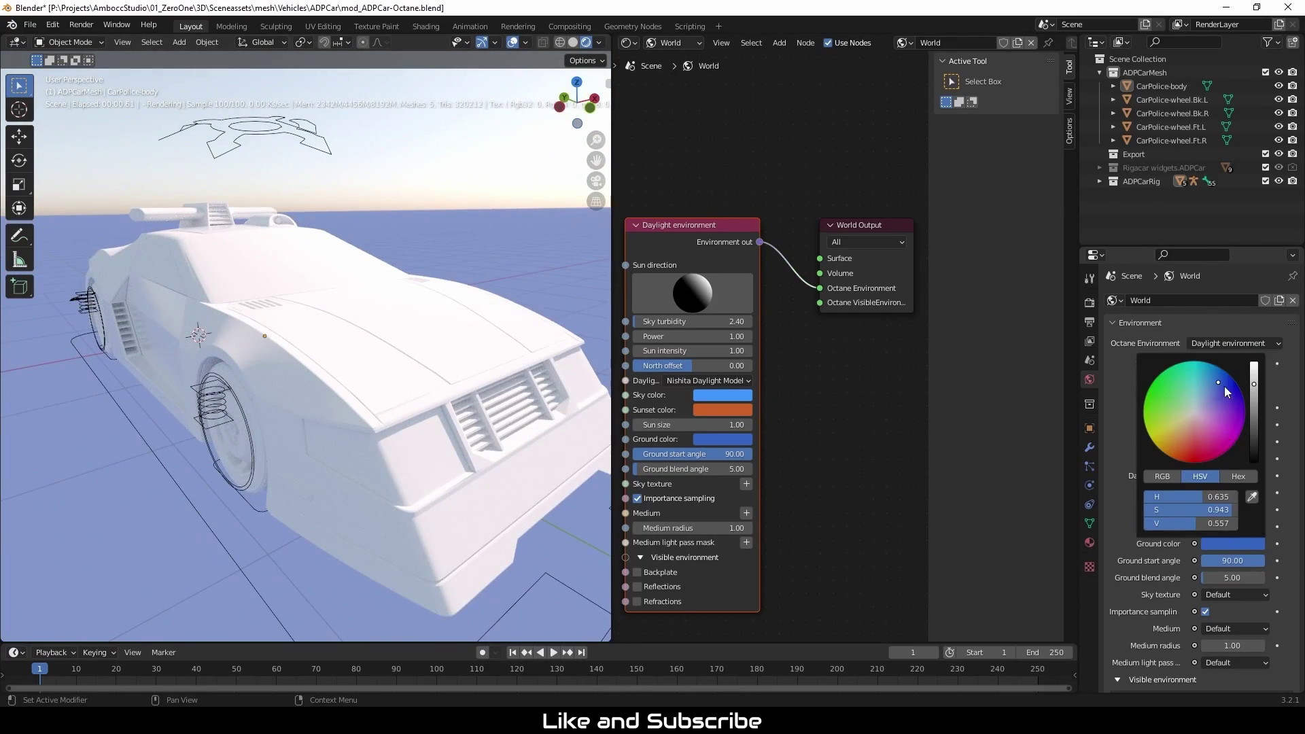
left_click_drag(1224, 386, 1183, 419)
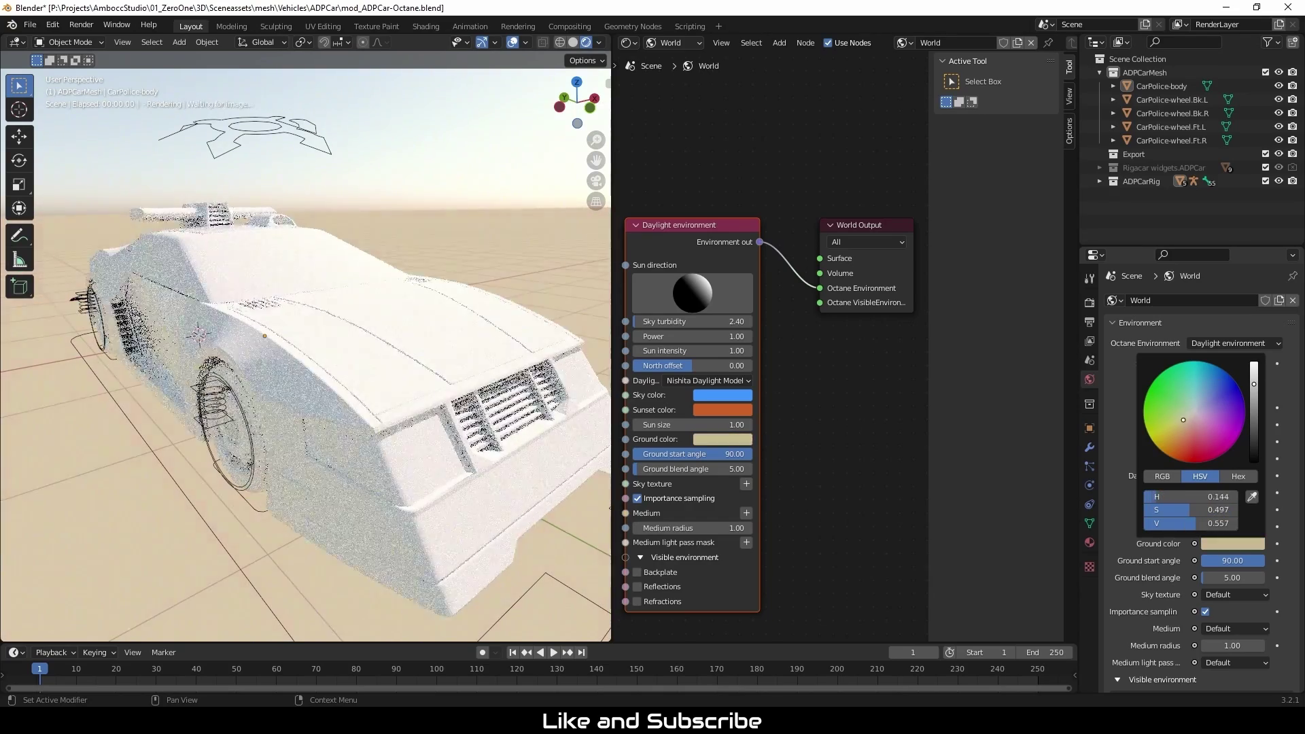
Step: Add a plane mesh beneath the car and scale it up about 15 times as the ground
middle_click_drag(233, 459, 345, 398)
key("shift+a")
mouse_move(316, 395)
left_click(390, 399)
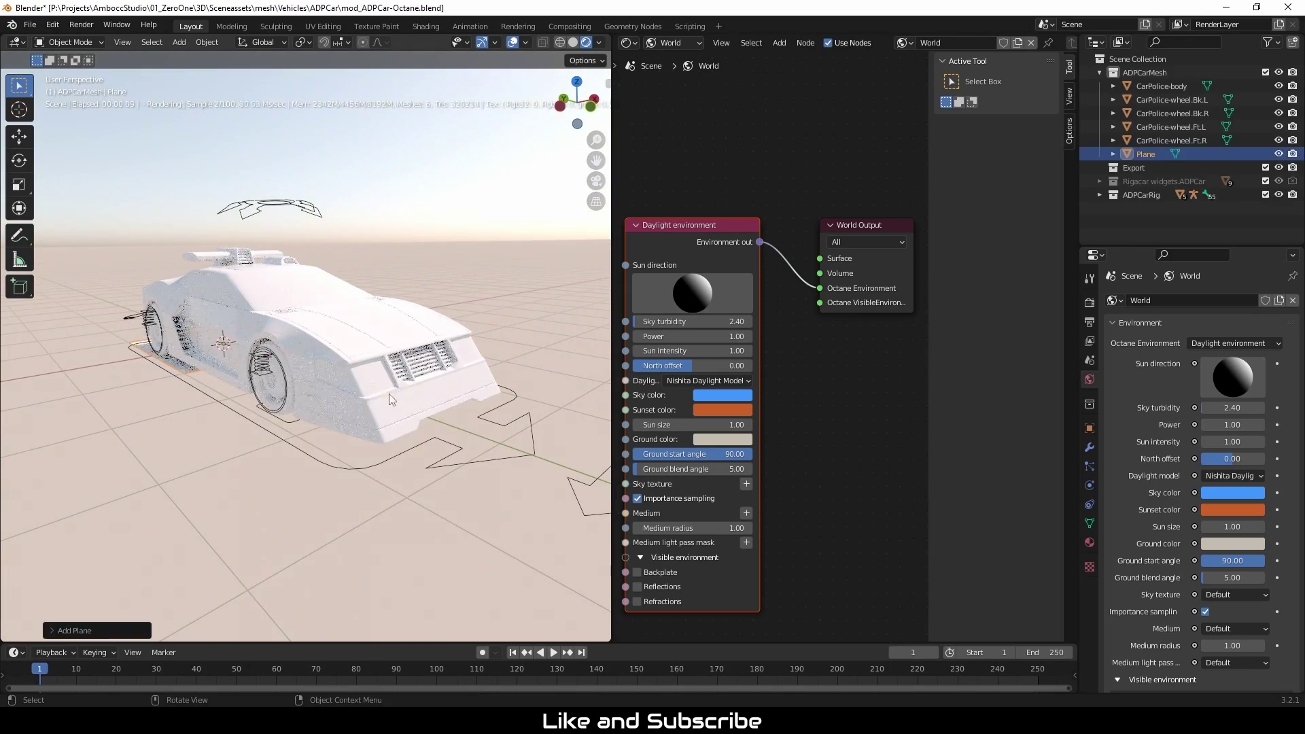
key("s")
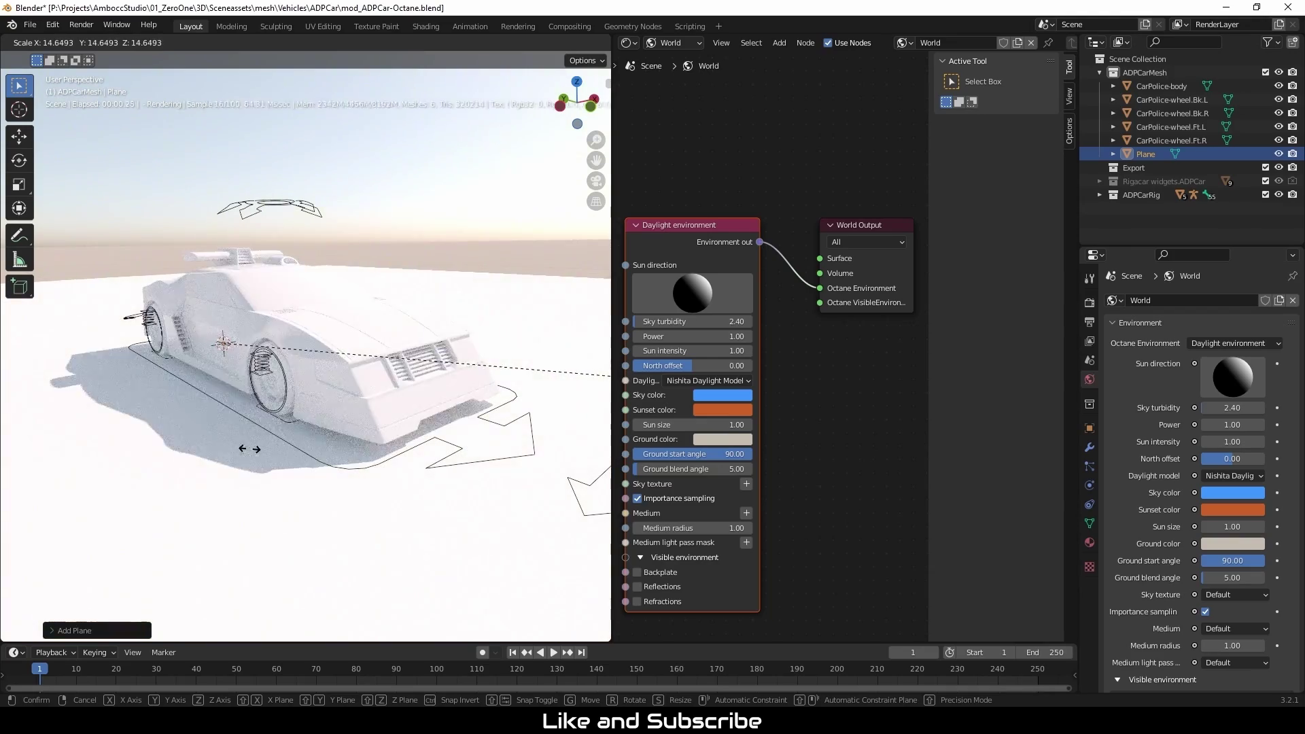
left_click(224, 450)
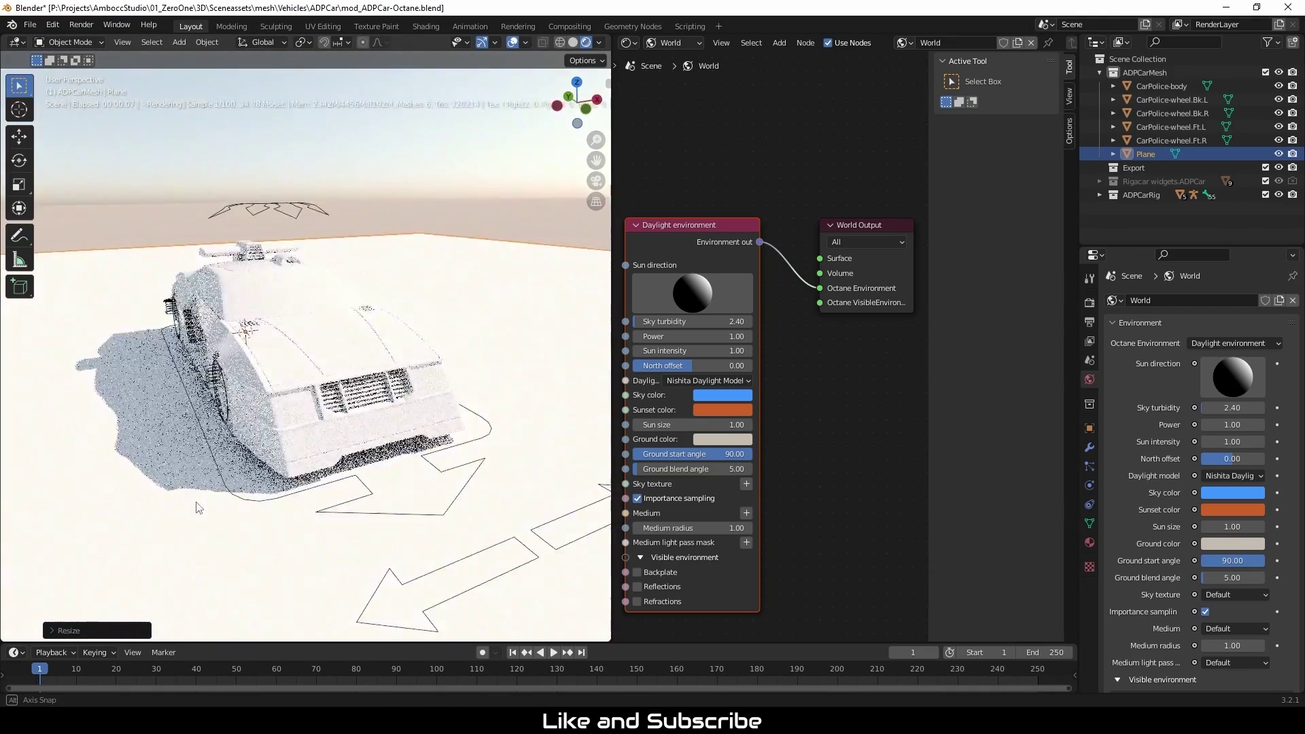
middle_click_drag(227, 501, 302, 494)
left_click(836, 369)
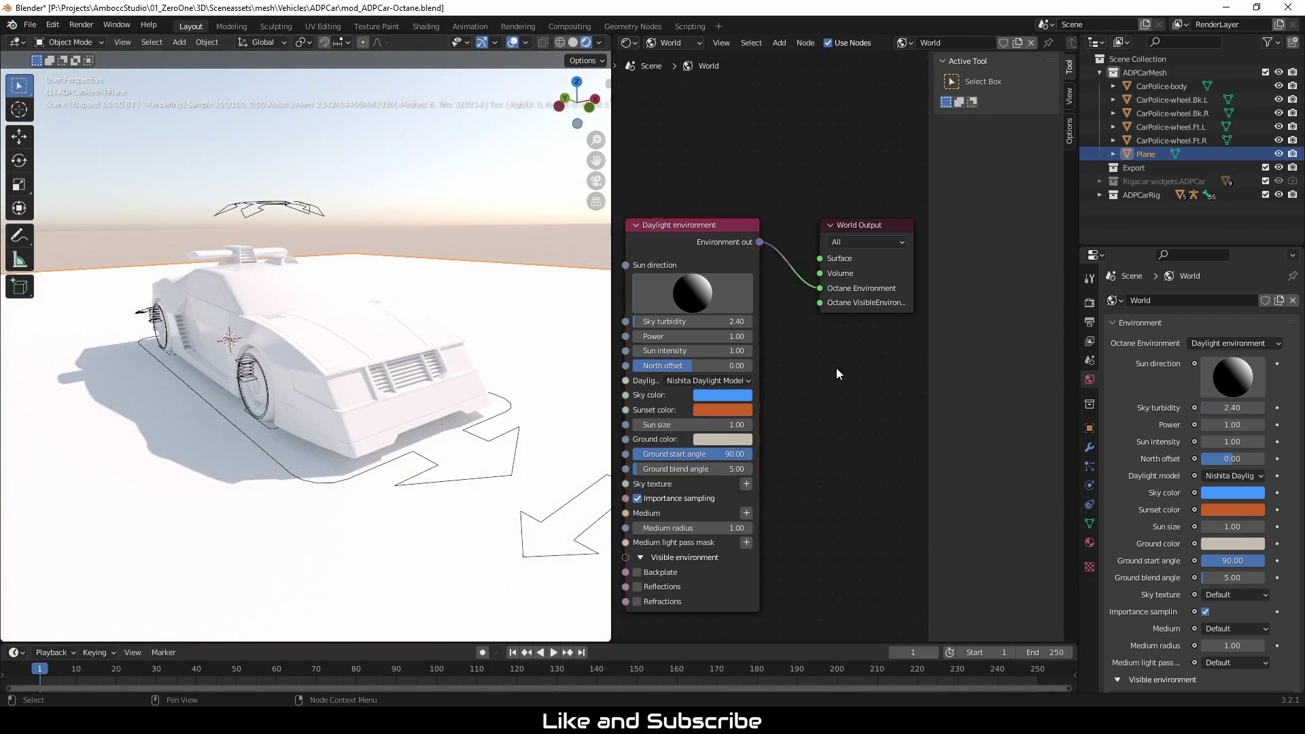
middle_click_drag(359, 416, 401, 435)
Step: Switch the shader editor back to object materials and create a new material for the ground plane
left_click(632, 44)
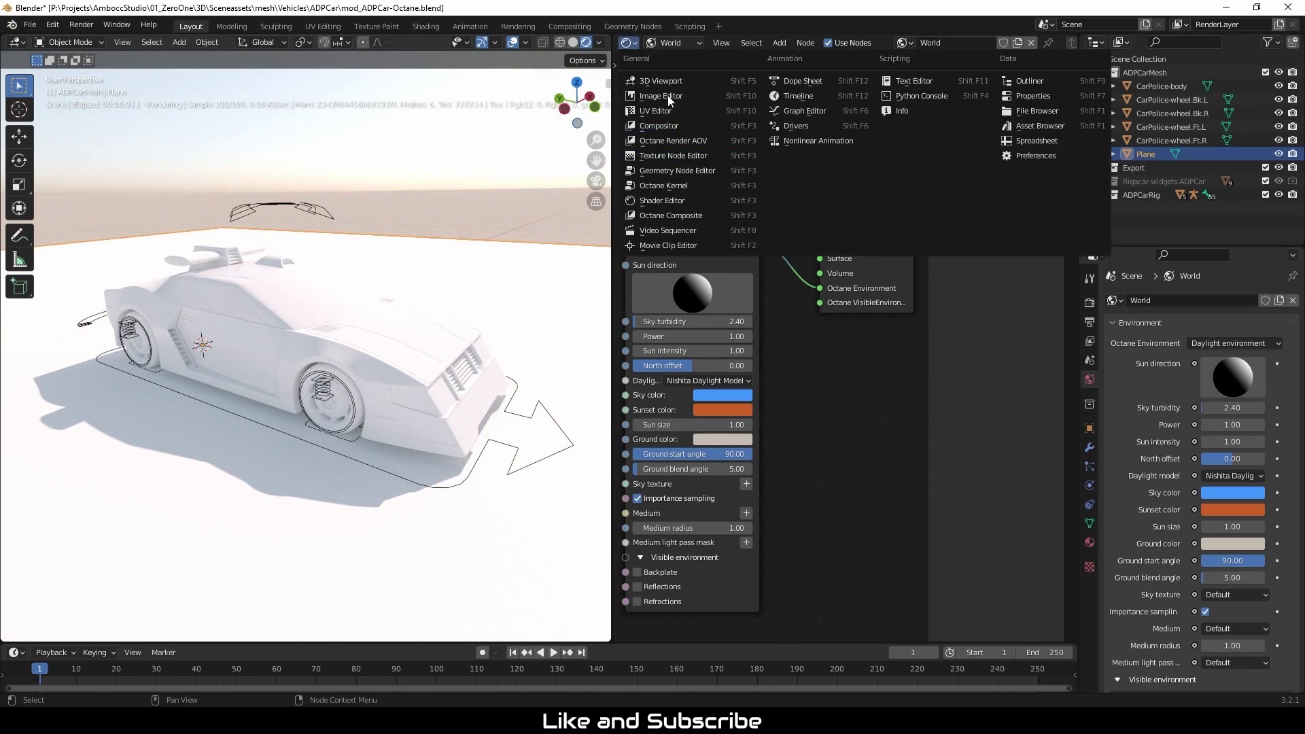
left_click(678, 59)
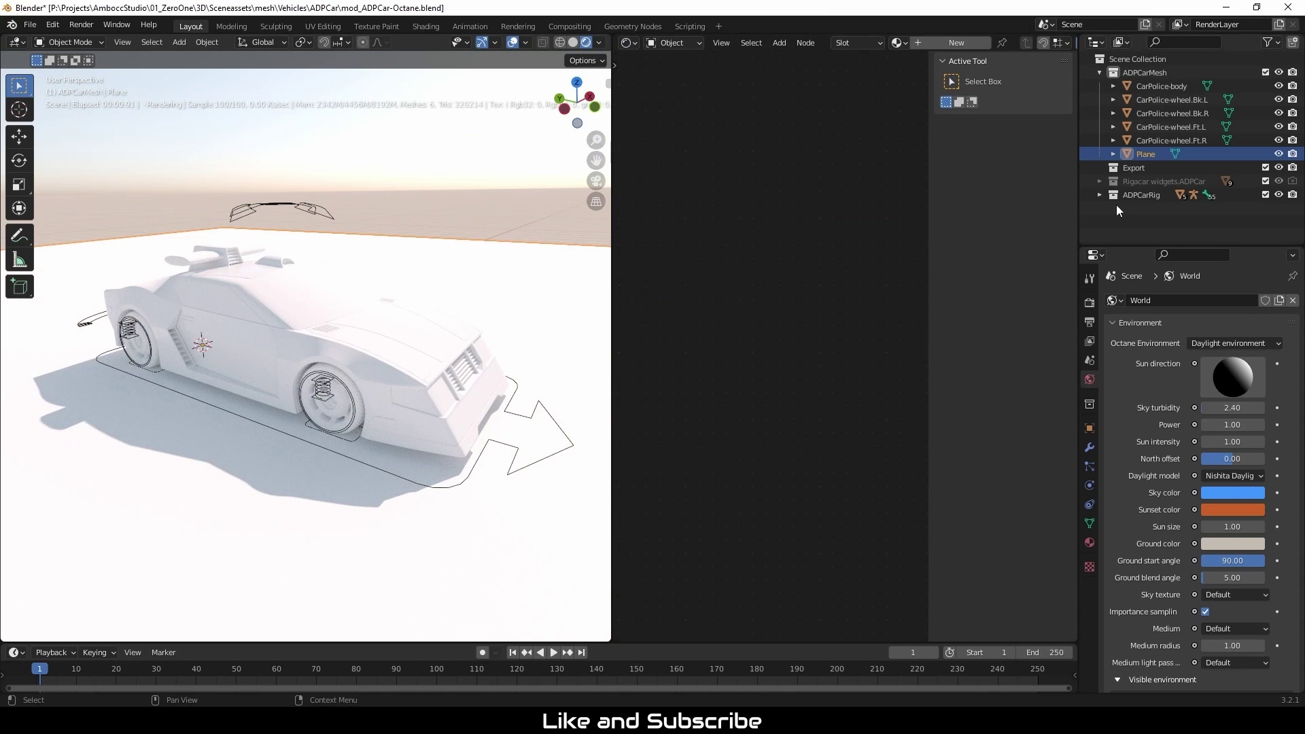
left_click(1089, 428)
left_click(1089, 543)
left_click(1182, 344)
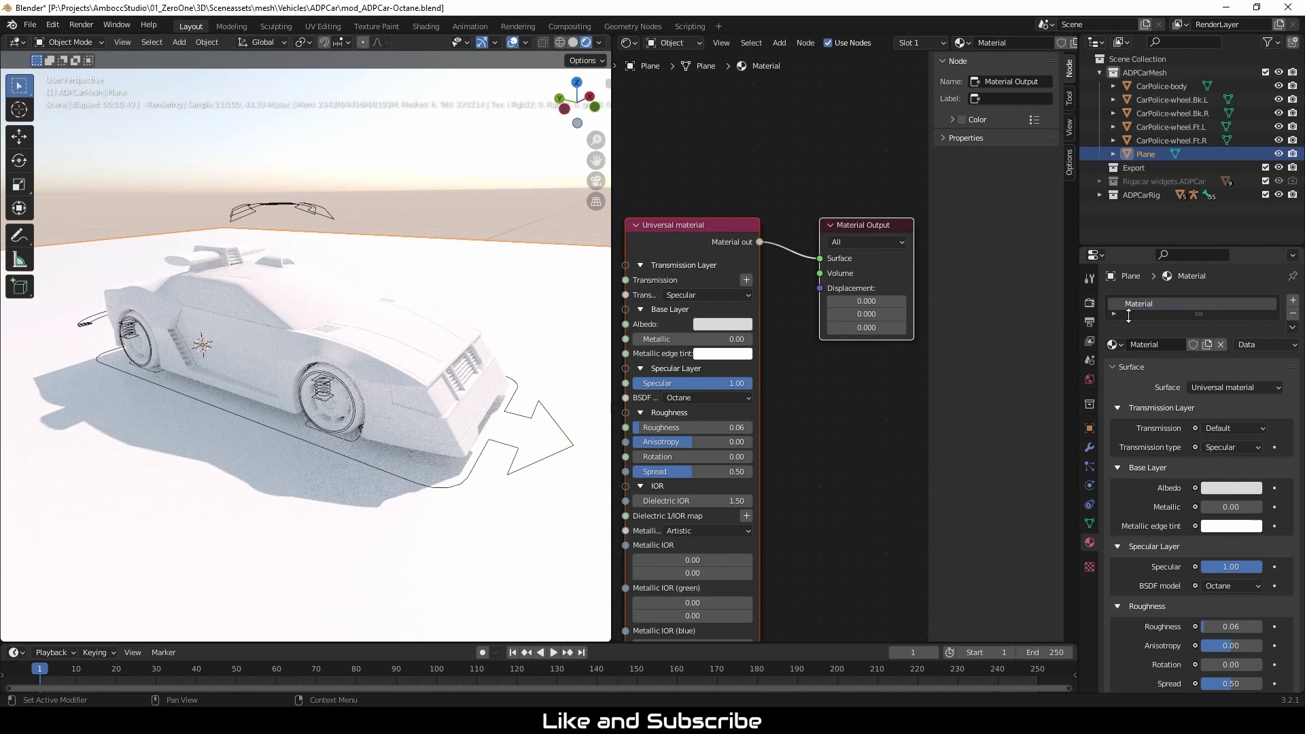
Step: Rename both the plane's material and the plane object to GND
double_click(1139, 304)
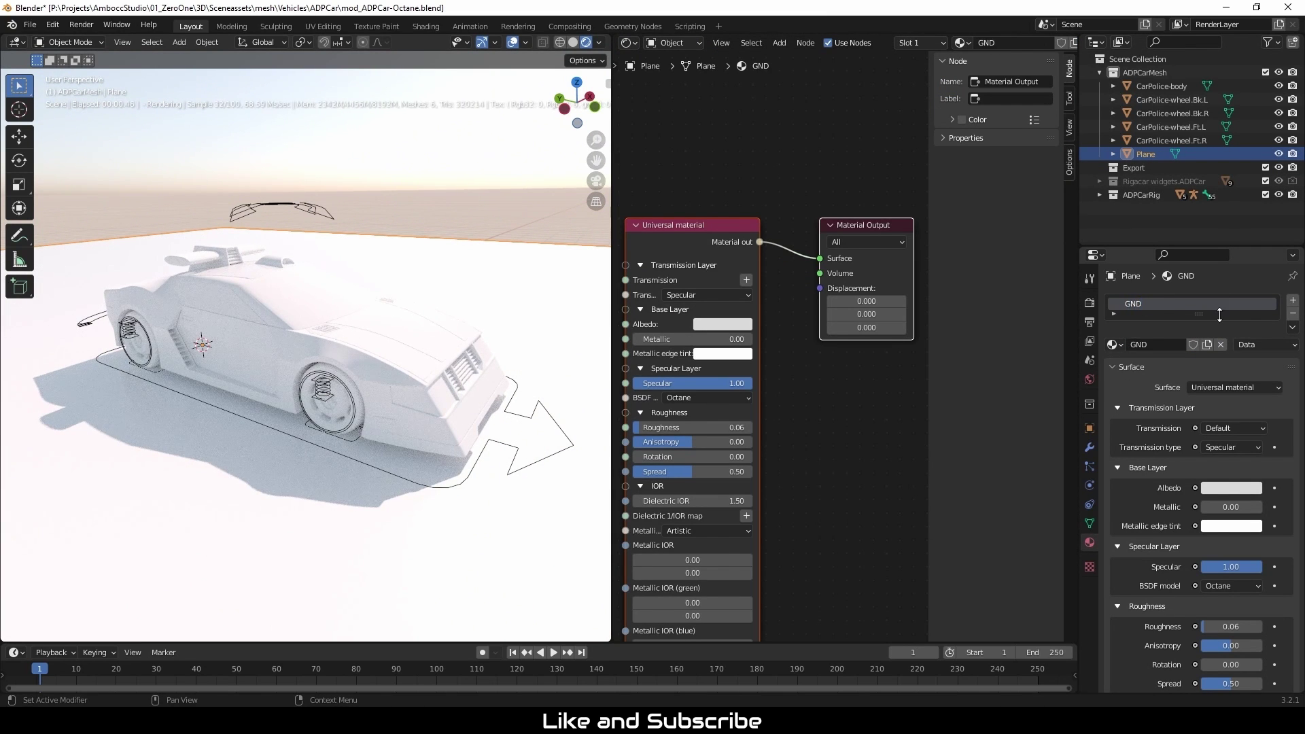
key("Return")
key("Return")
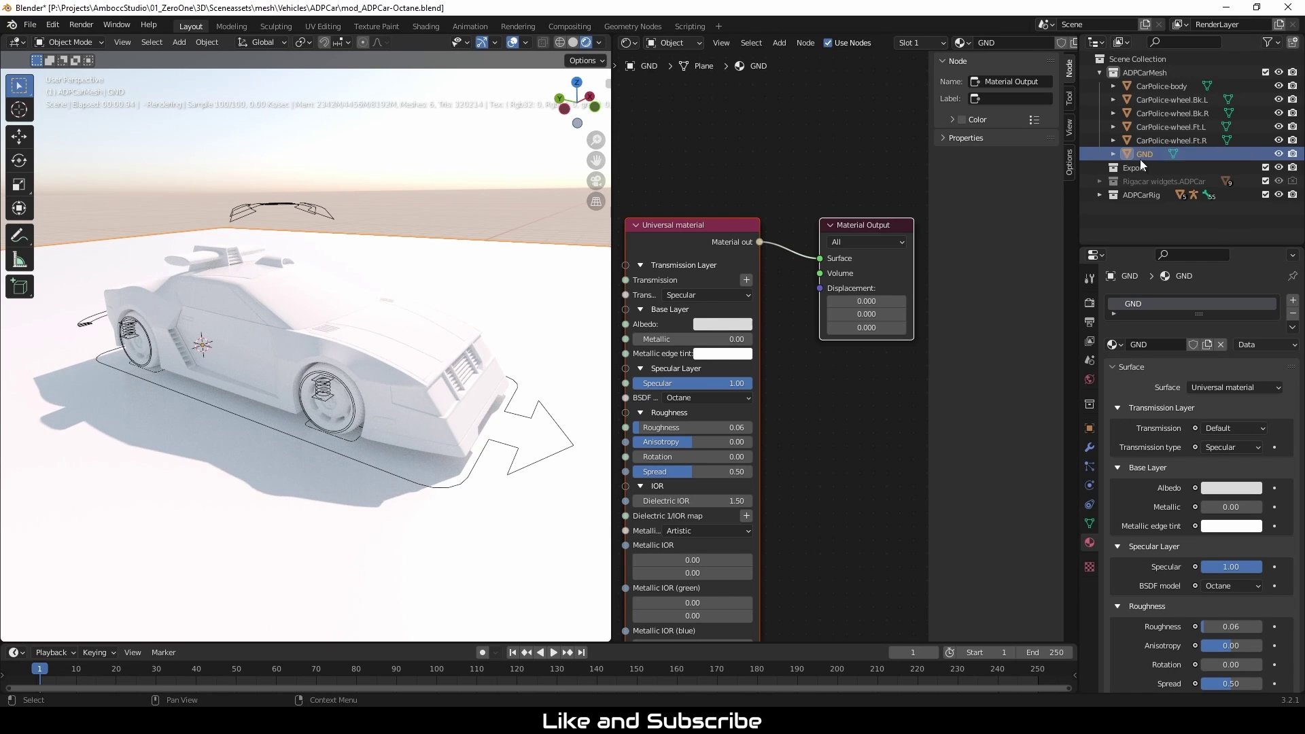
Step: Darken the GND material's albedo by setting its color value to 0.2
left_click(828, 452)
middle_click_drag(826, 451, 849, 365)
scroll(772, 319, "down", 3)
left_click(757, 262)
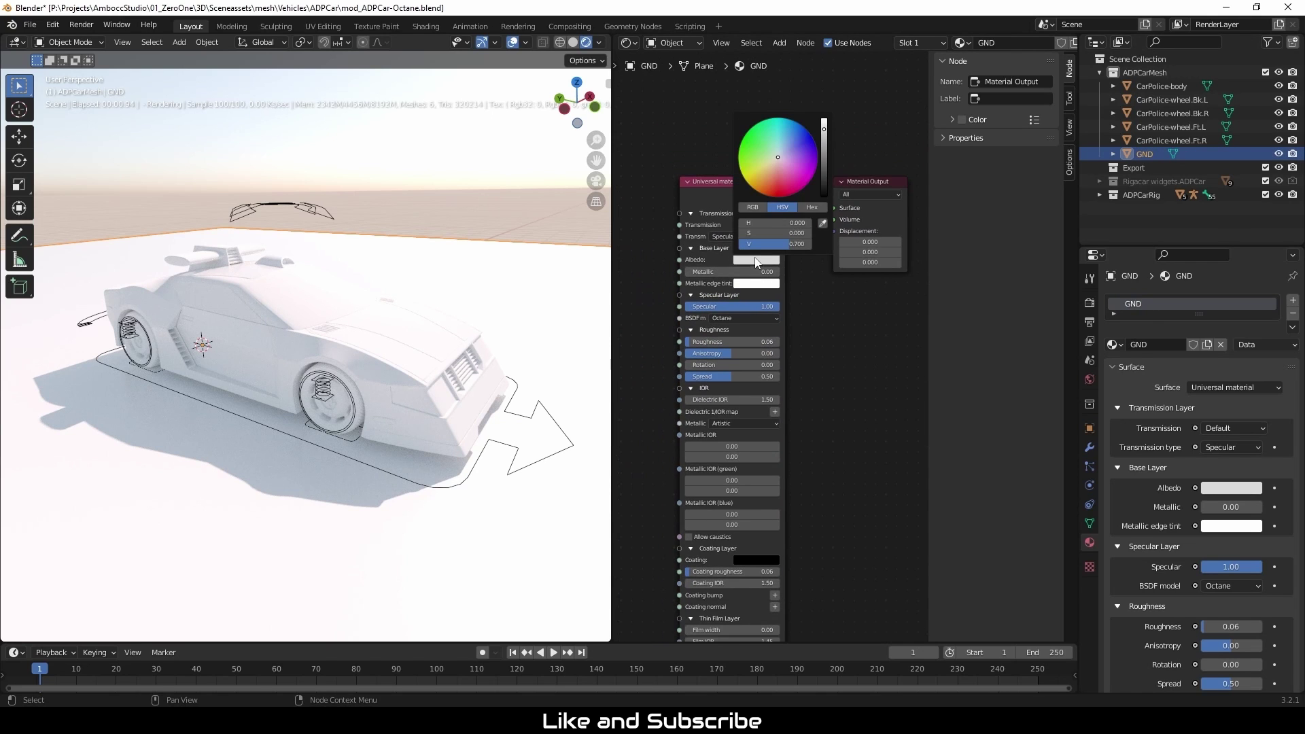
left_click(794, 244)
type(".2")
key("Return")
middle_click_drag(473, 413, 501, 222)
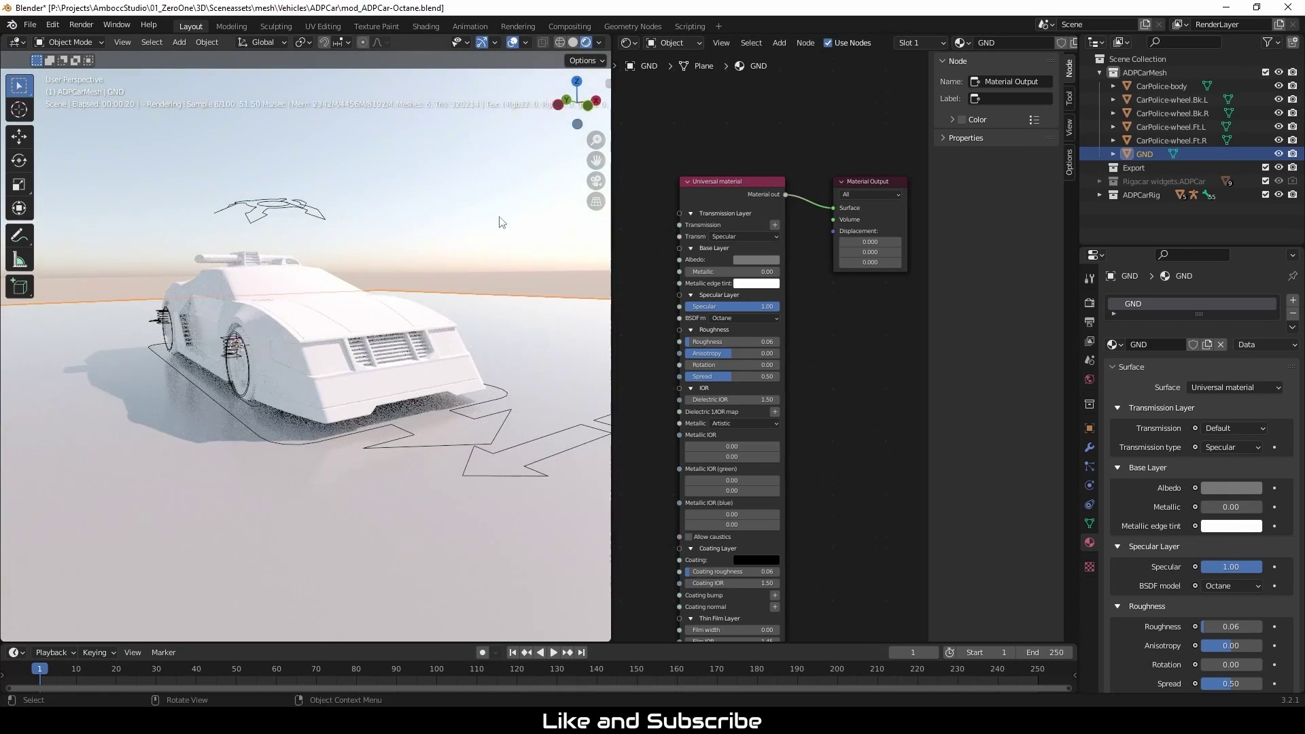
Step: Open the viewport's Octane camera imager settings and look over the tone mapping, denoiser and upsampler options
key("n")
left_click(600, 174)
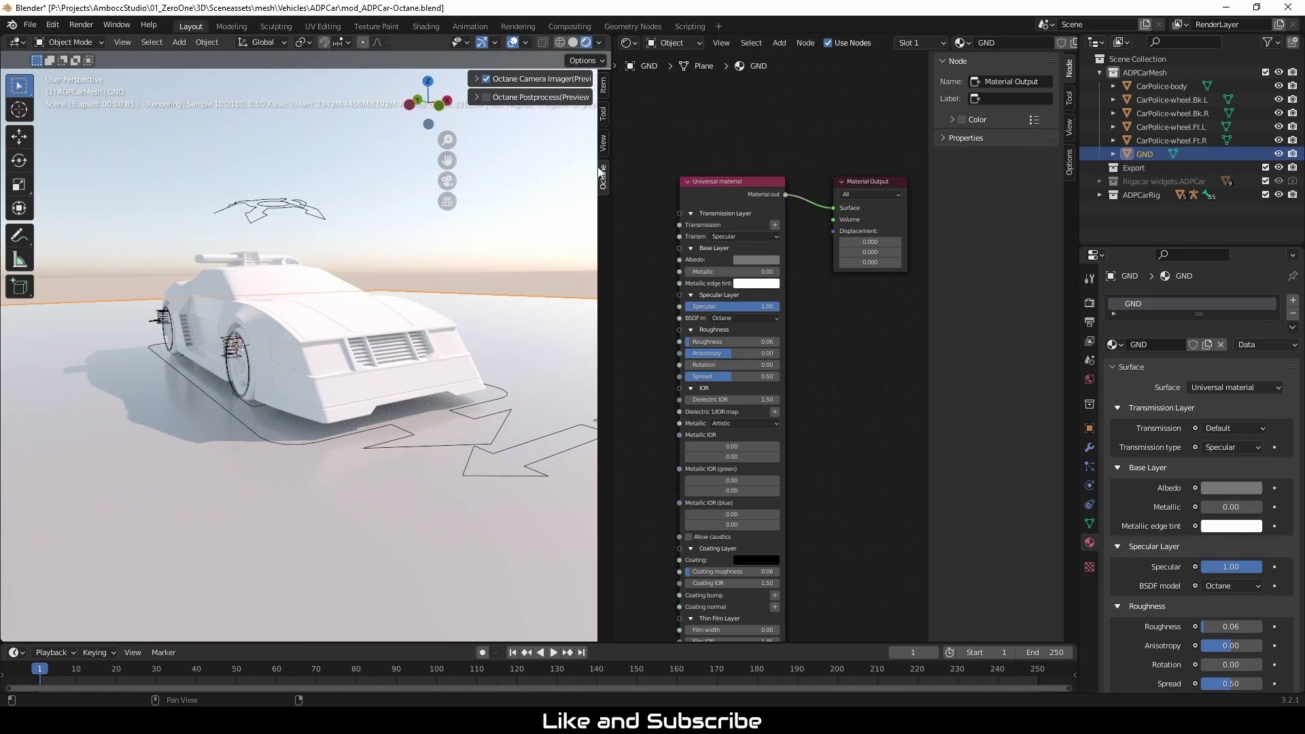
left_click(476, 80)
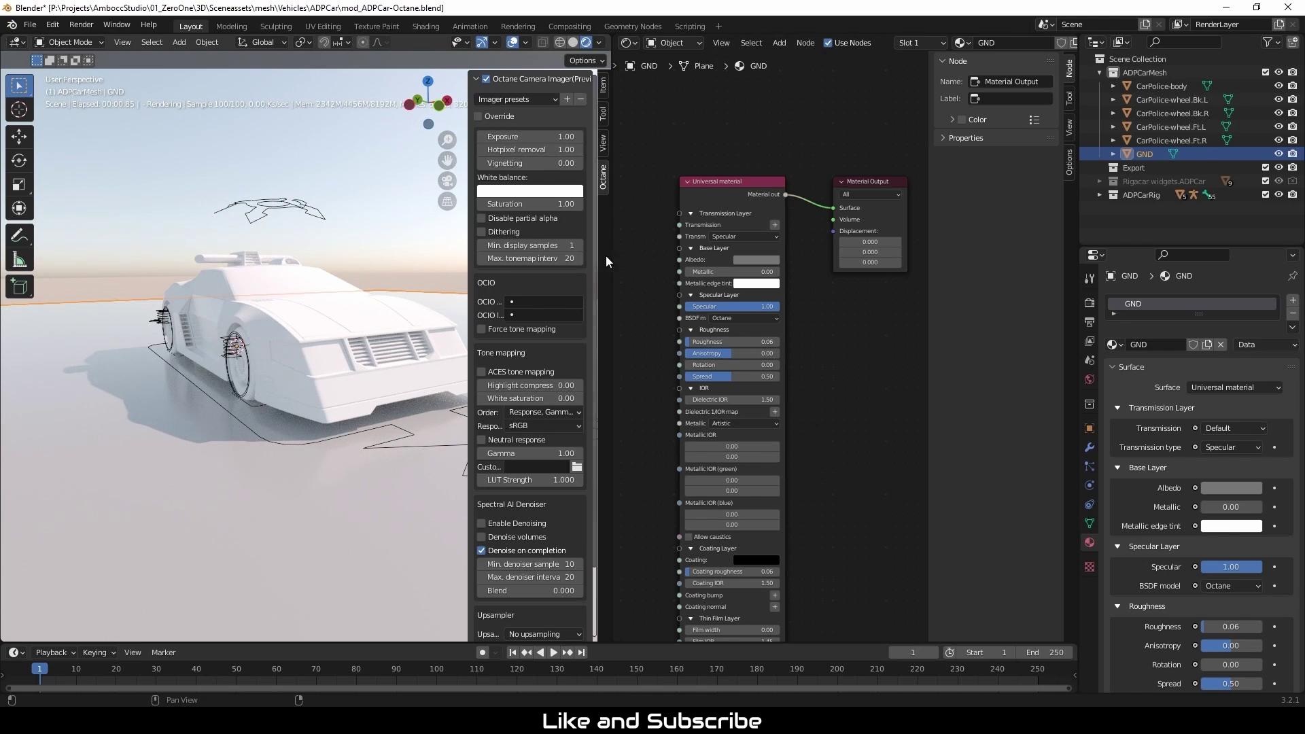
scroll(593, 280, "down", 3)
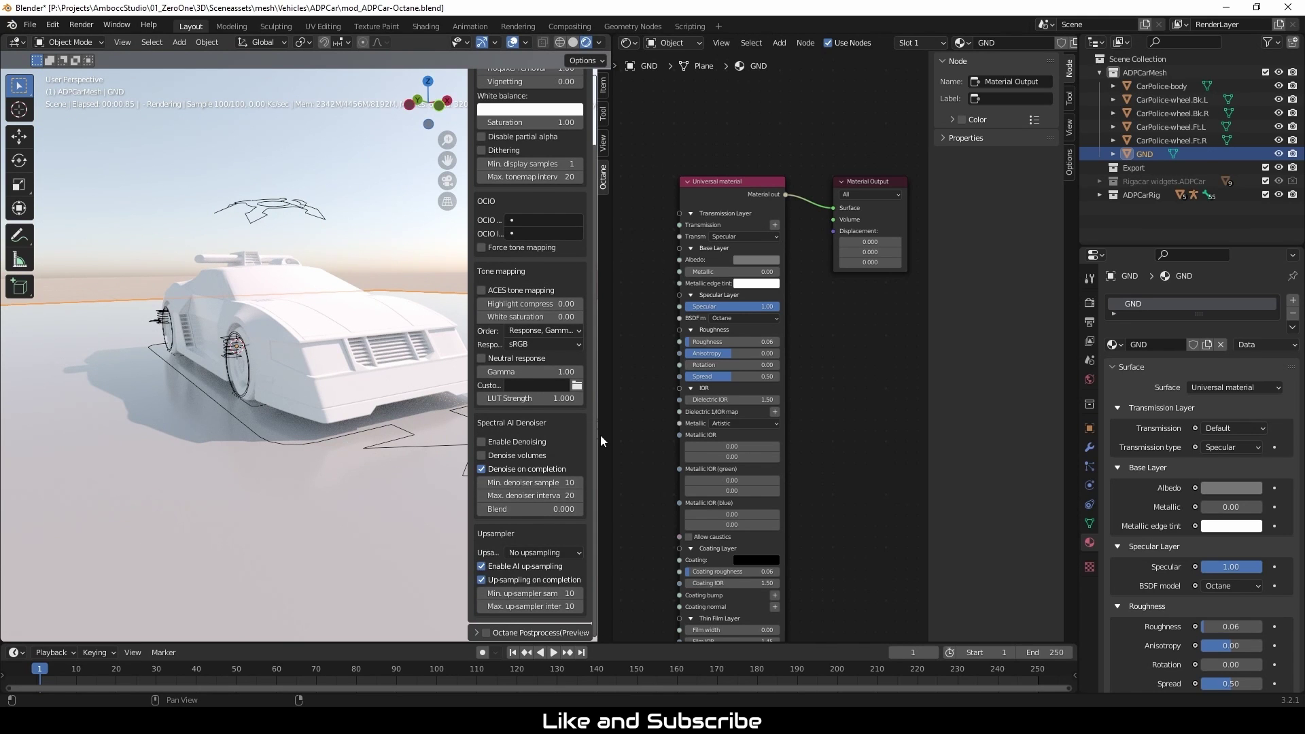
left_click(498, 442)
Step: Set the camera imager's tone mapping response to Linear/off
middle_click_drag(421, 450, 337, 483)
middle_click_drag(216, 463, 265, 479)
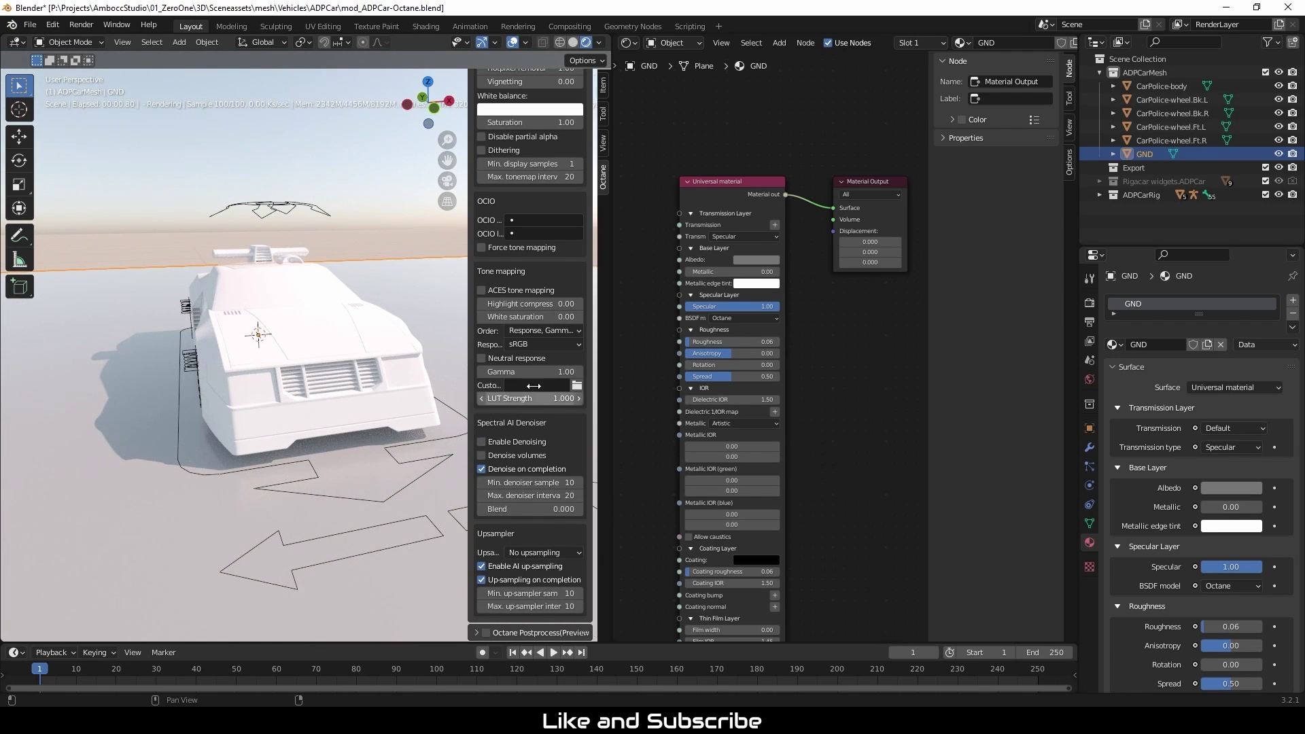
left_click(526, 344)
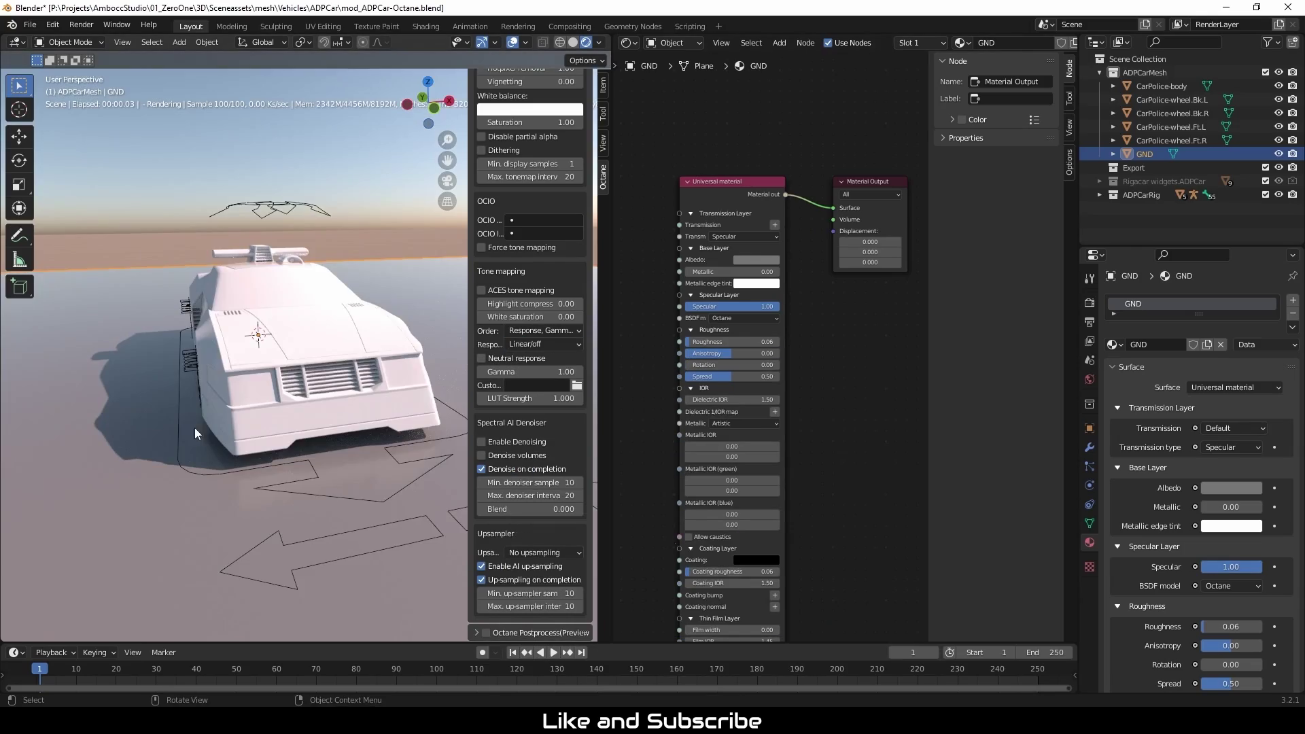
middle_click_drag(194, 427, 385, 434)
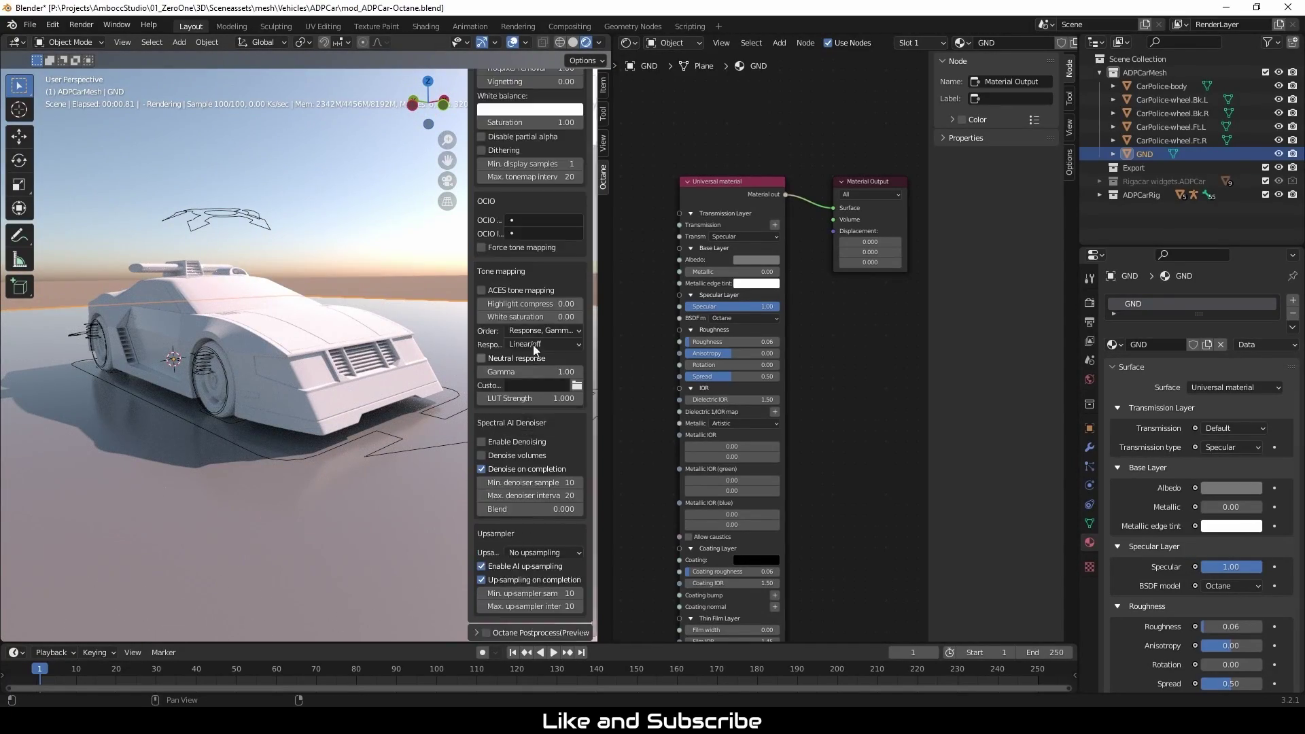
Step: Hide the viewport sidebar, view the car from its front corner and select the car body to show its Body-Cn material nodes
key("m")
left_click(392, 244)
middle_click_drag(392, 244, 396, 268)
key("n")
middle_click_drag(396, 323, 361, 342)
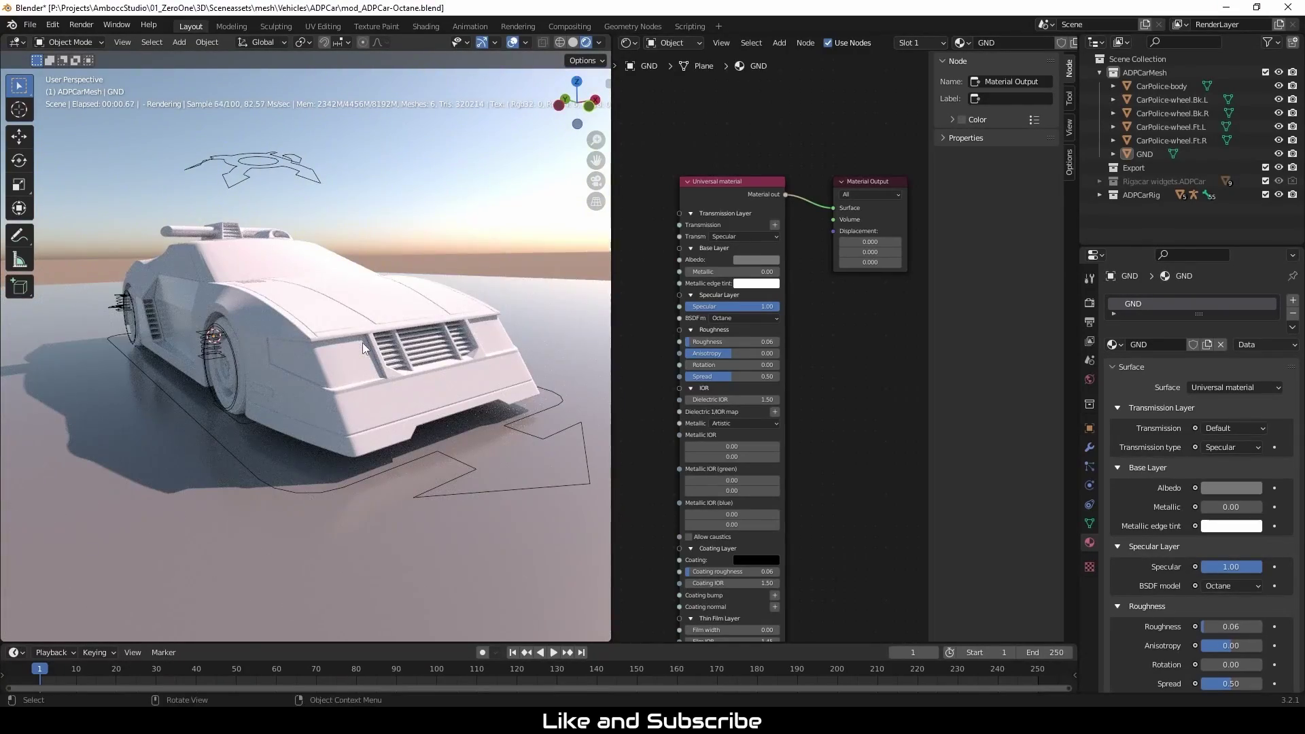
scroll(853, 344, "down", 1)
scroll(853, 344, "down", 1)
left_click(385, 299)
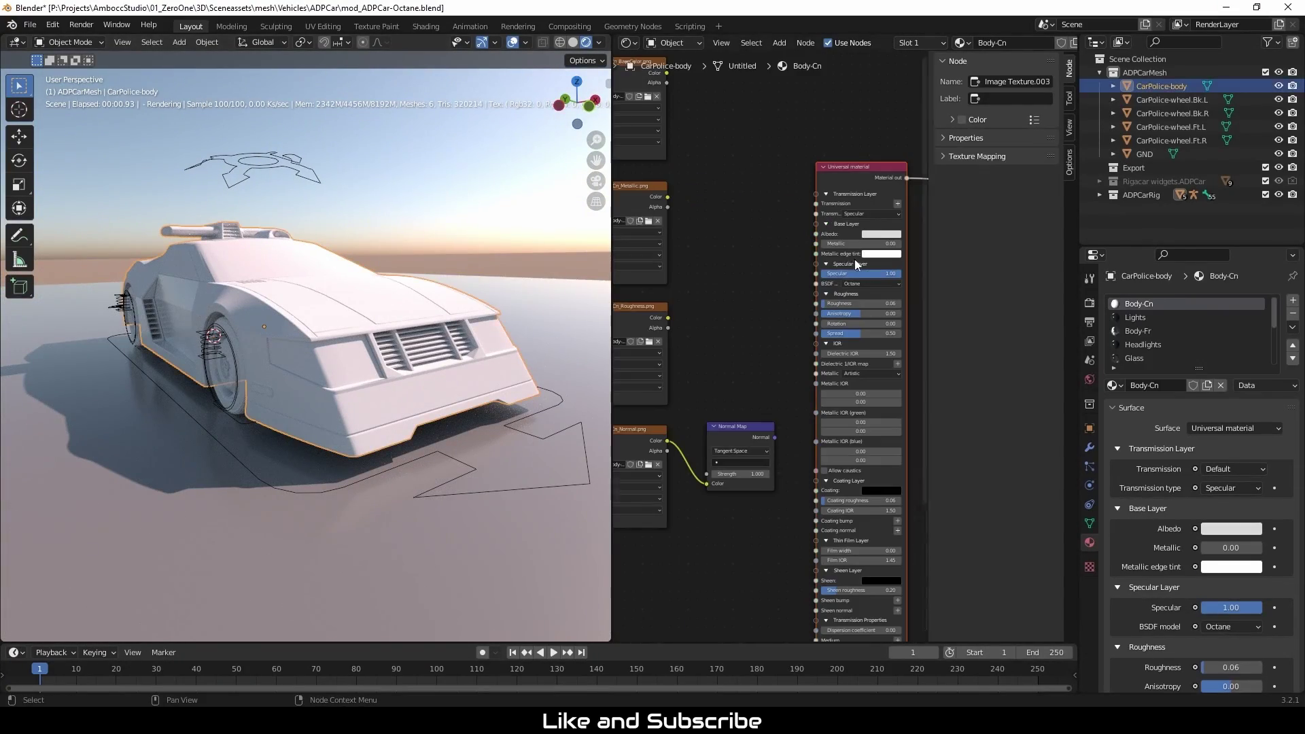
Step: Hide the node editor sidebar and examine the Body-Cn material's old image texture nodes and Universal material inputs
scroll(731, 321, "up", 3)
scroll(764, 328, "down", 2)
middle_click_drag(765, 327, 562, 255)
scroll(766, 279, "up", 5)
middle_click_drag(767, 278, 885, 212)
scroll(910, 244, "down", 1)
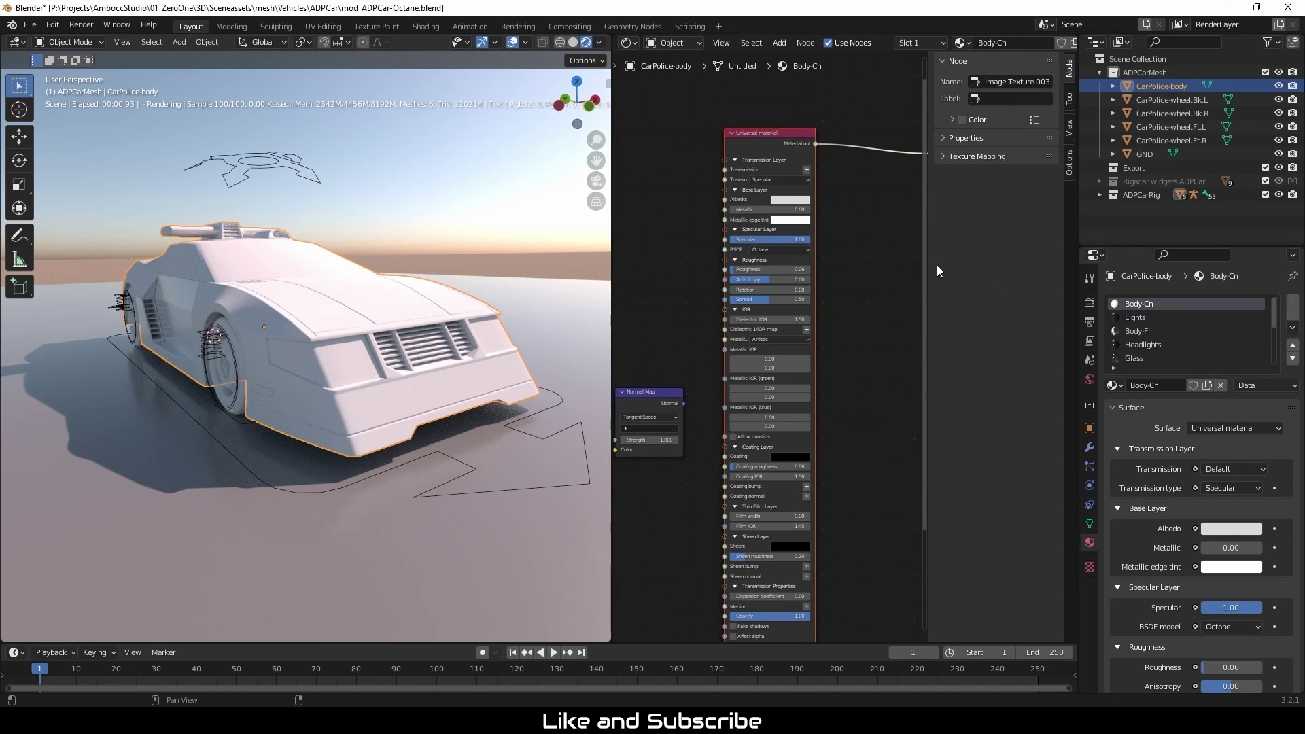
key("n")
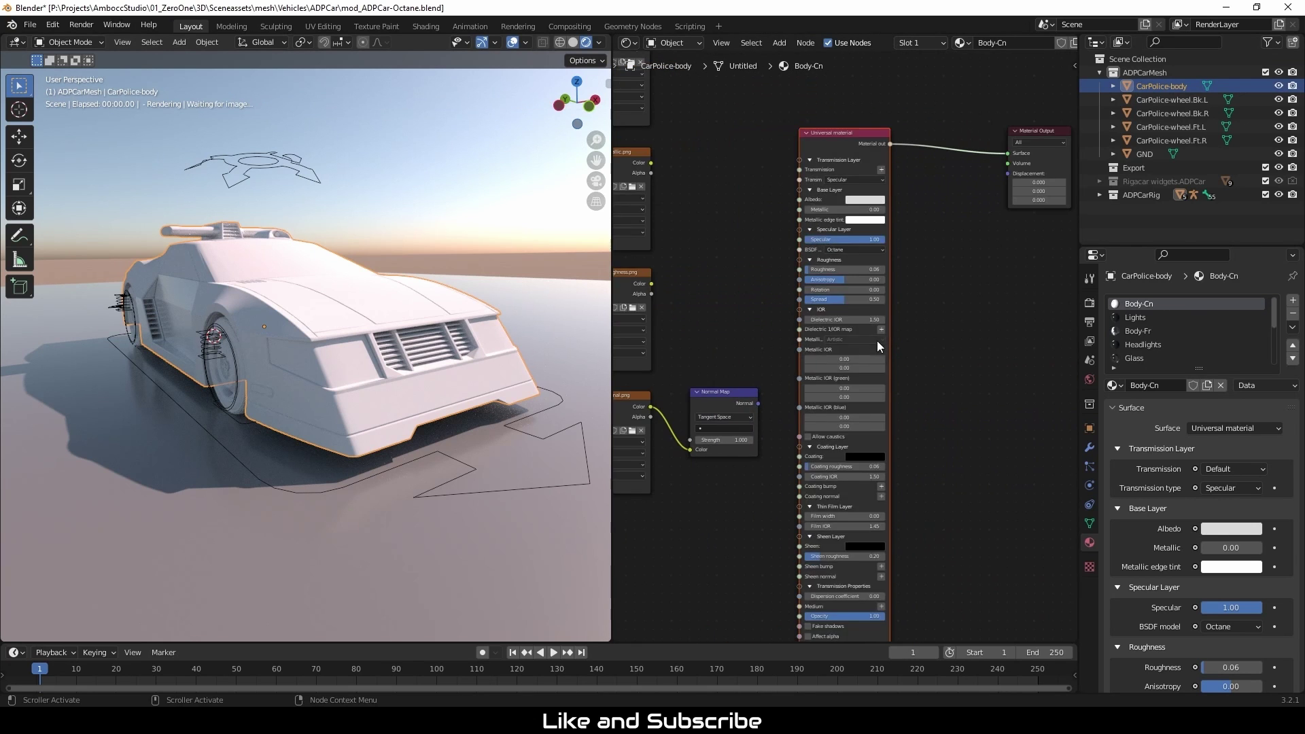
middle_click_drag(993, 329, 1025, 297)
scroll(1036, 299, "down", 4)
left_click_drag(830, 373, 827, 392)
middle_click_drag(701, 111, 701, 288)
scroll(682, 280, "up", 2)
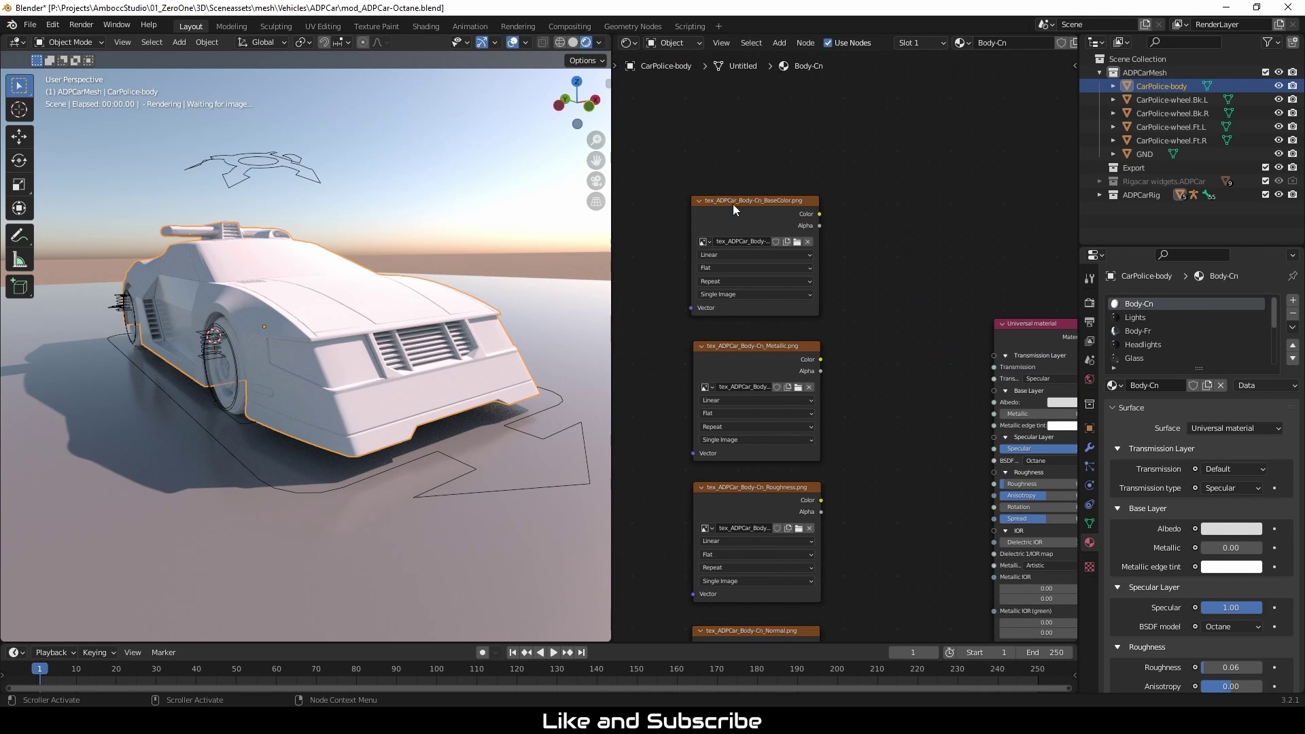
Step: Add an Octane Image Tex node beside the old BaseColor texture node
key("shift+a")
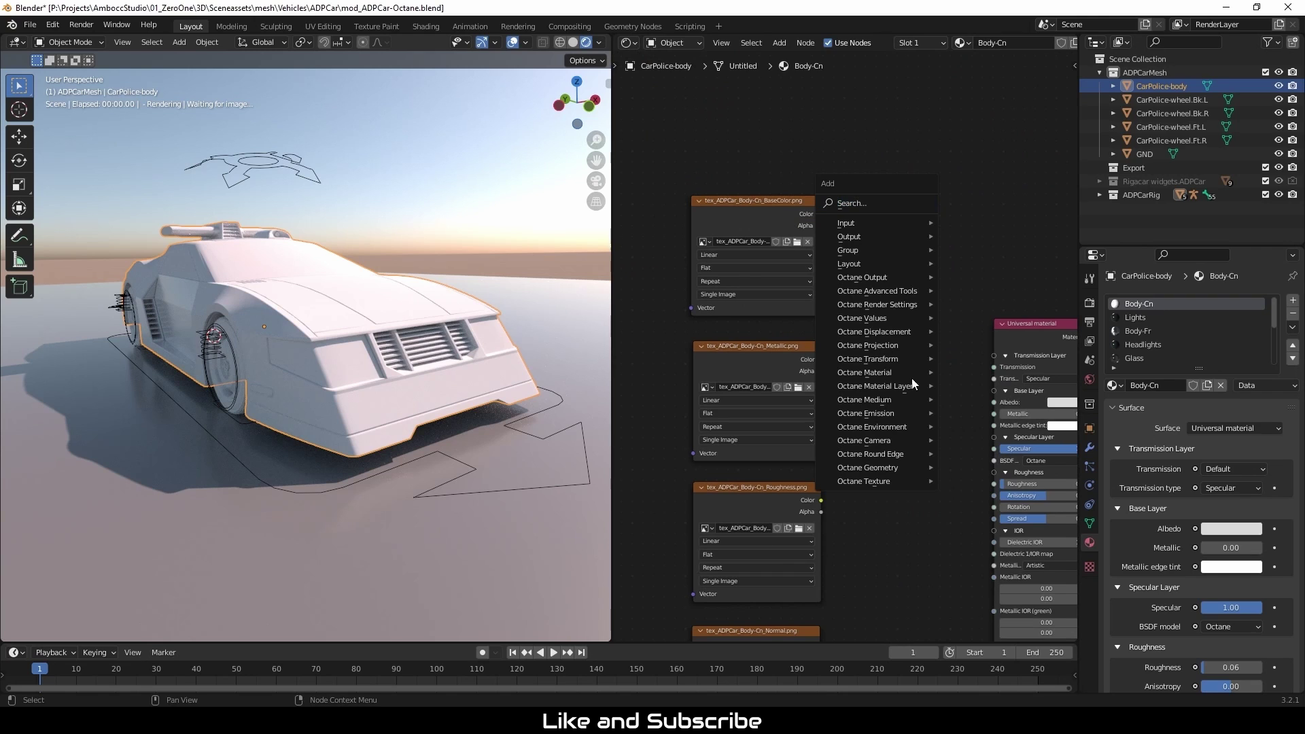
mouse_move(893, 483)
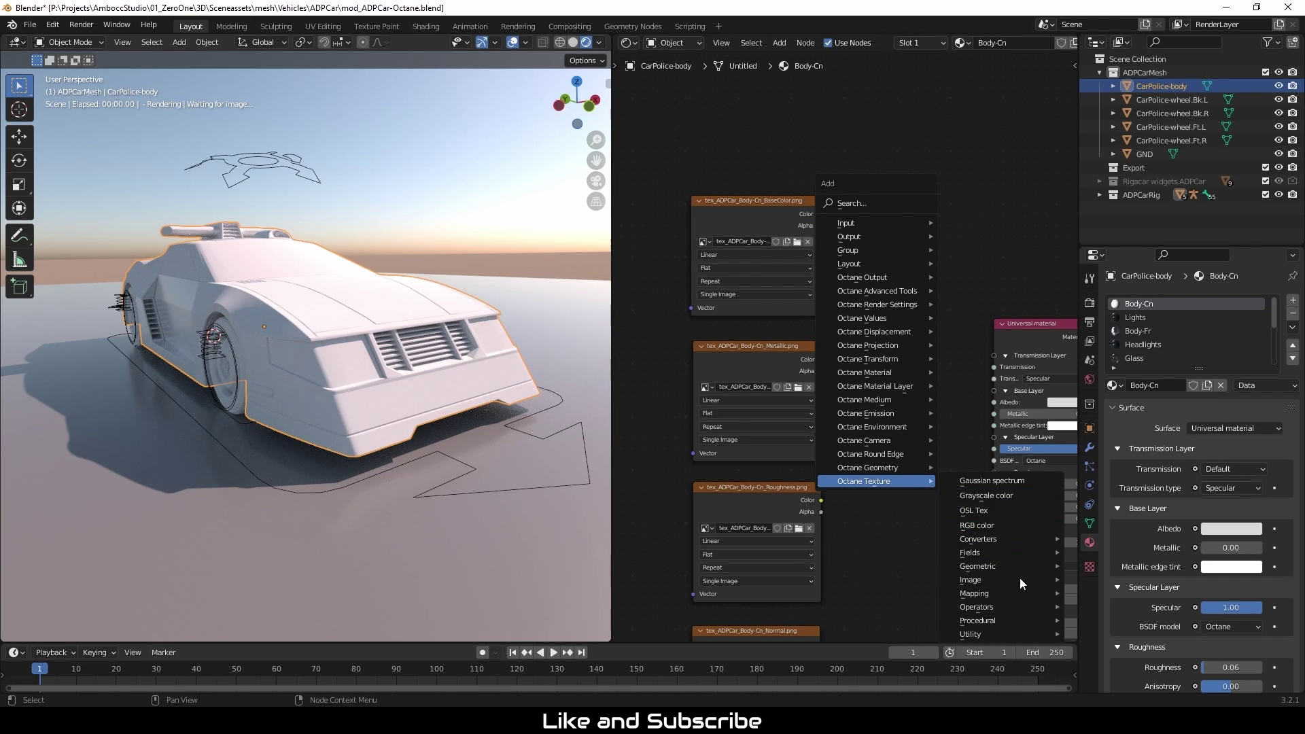
mouse_move(1014, 598)
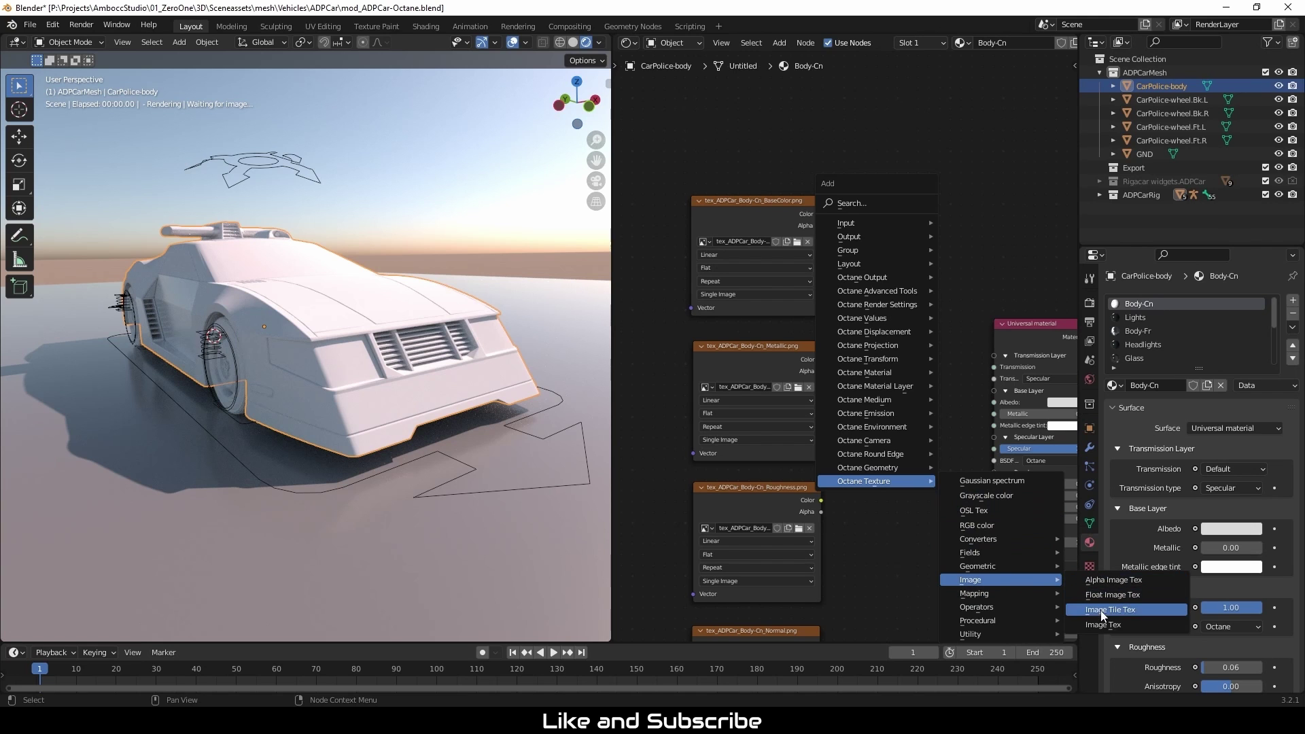
left_click(1095, 625)
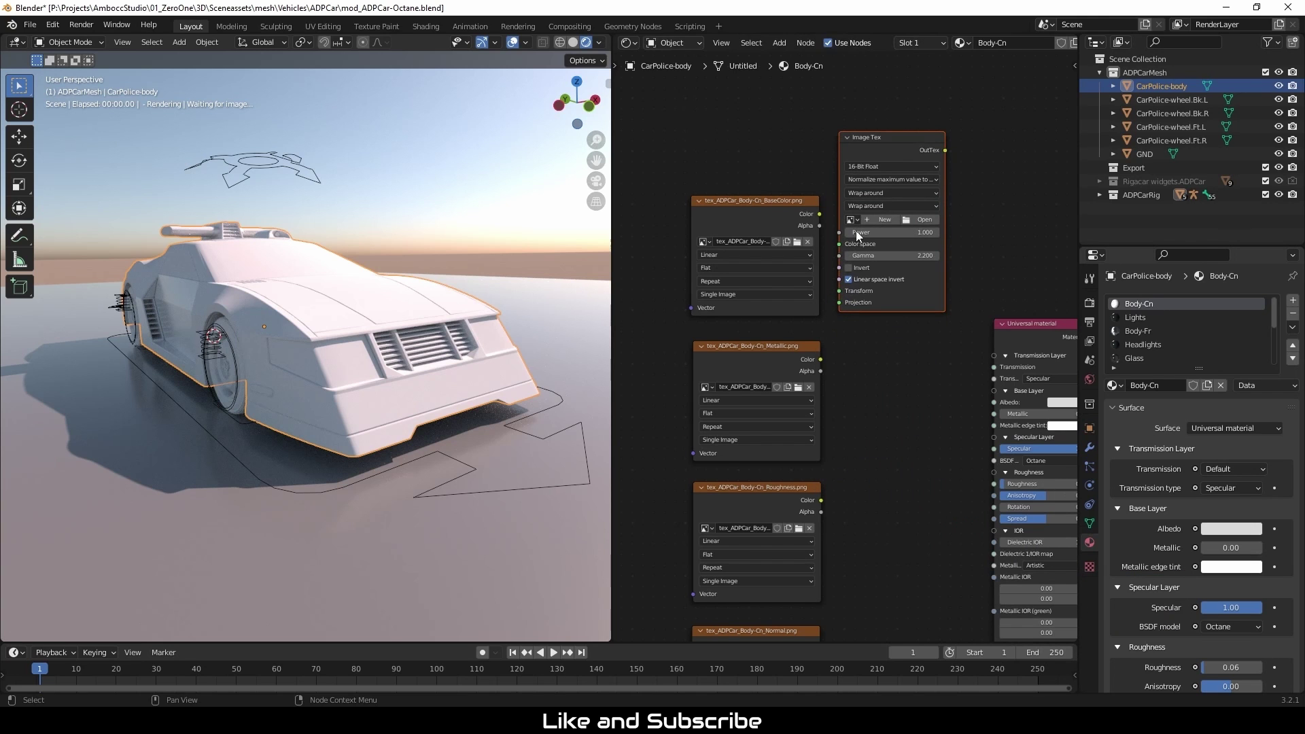
scroll(826, 409, "up", 2)
middle_click_drag(829, 407, 901, 393)
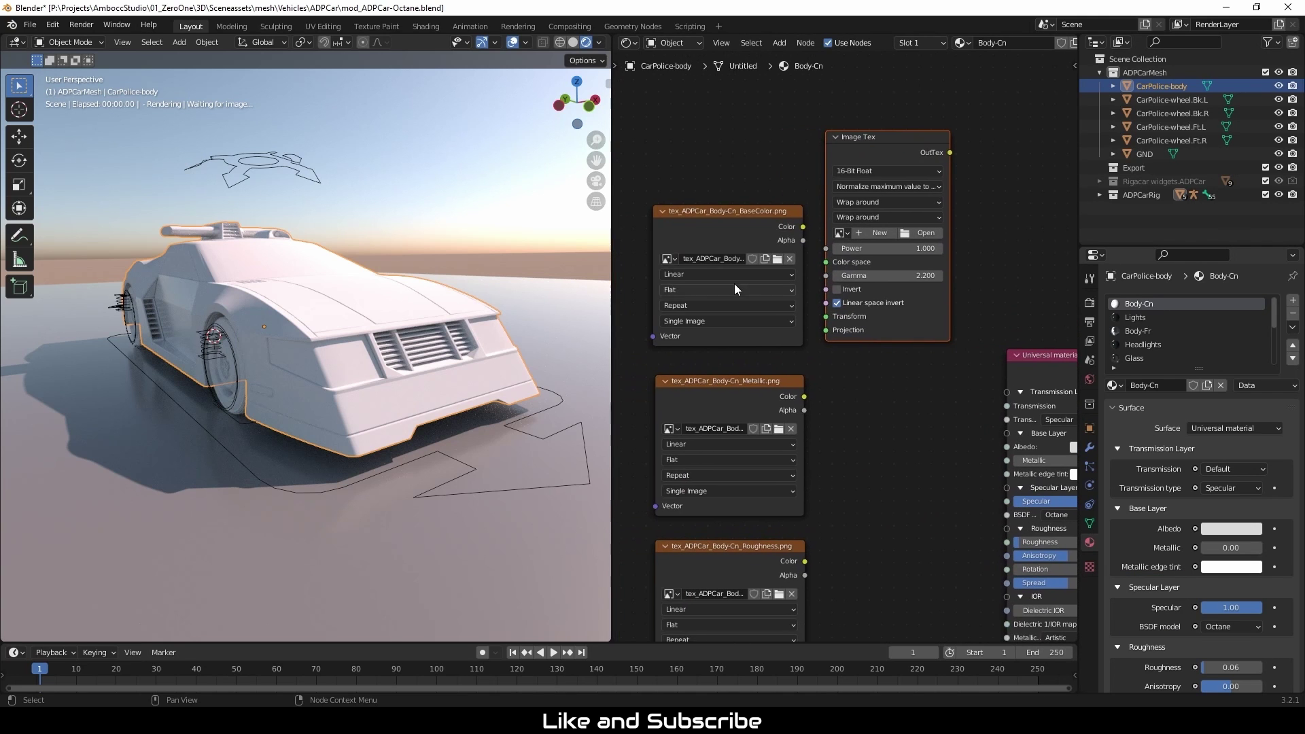
left_click(777, 258)
left_click(673, 173)
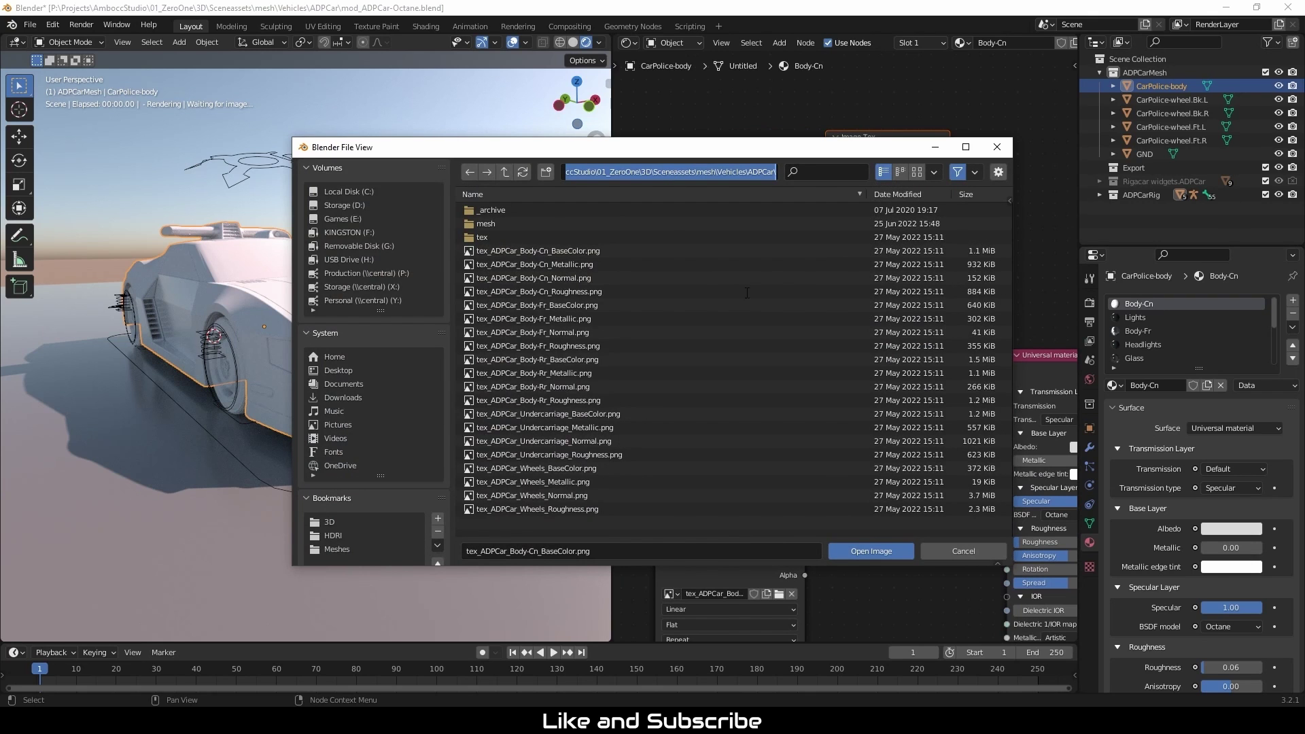
left_click(943, 552)
left_click(943, 550)
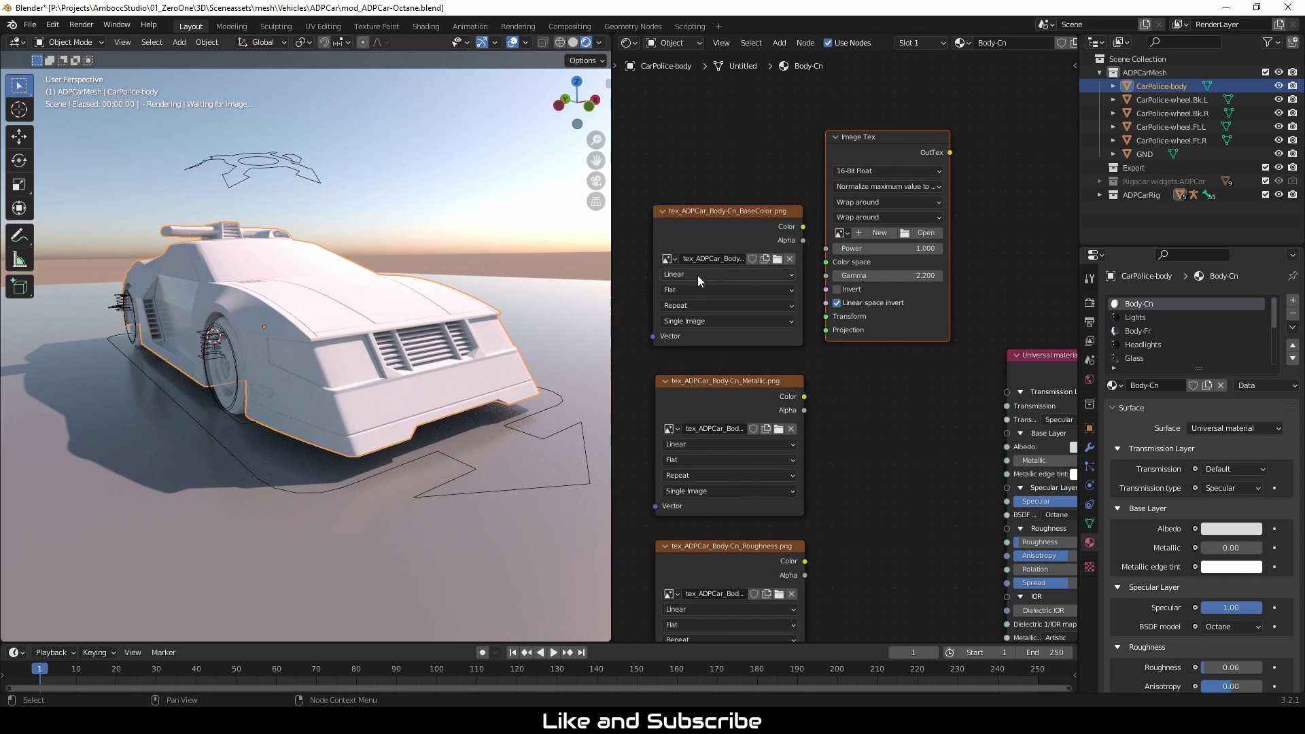
double_click(708, 261)
Step: Load tex_ADPCar_Body-Cn_BaseColor.png into the new Image Tex node
left_click(925, 233)
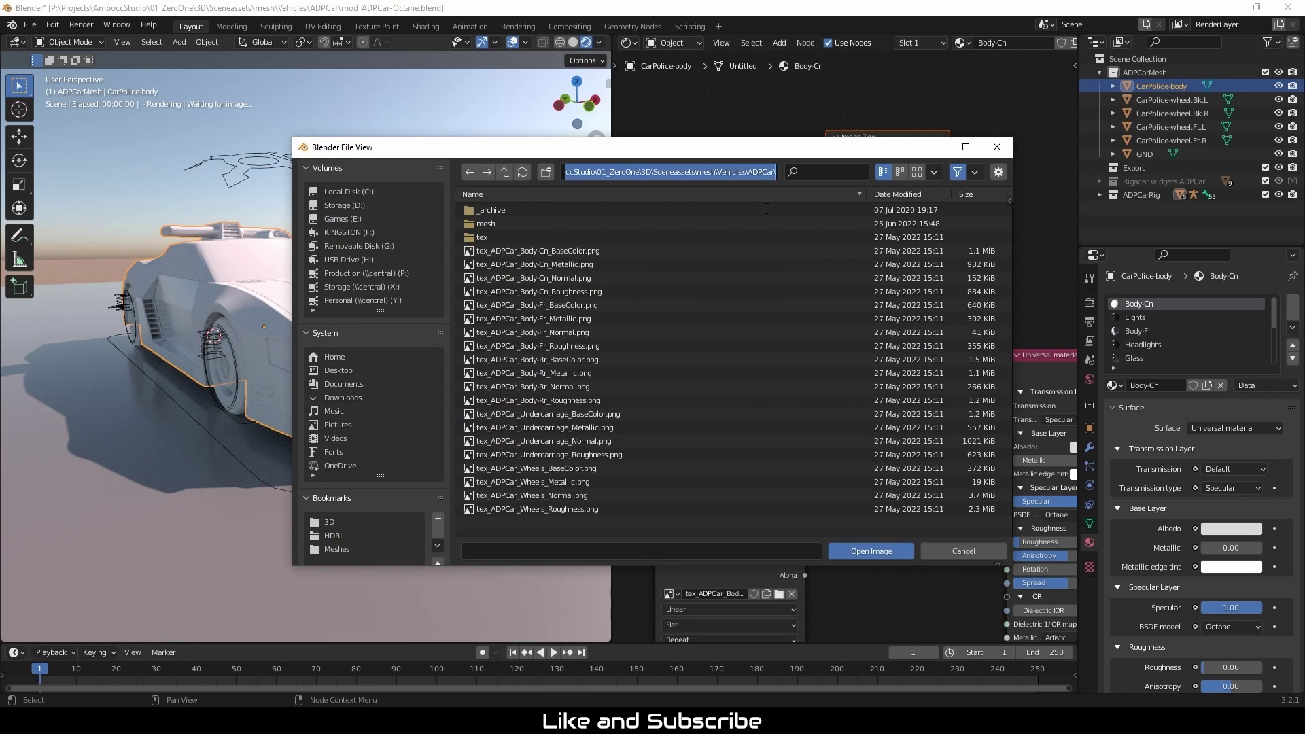
left_click_drag(661, 151, 311, 83)
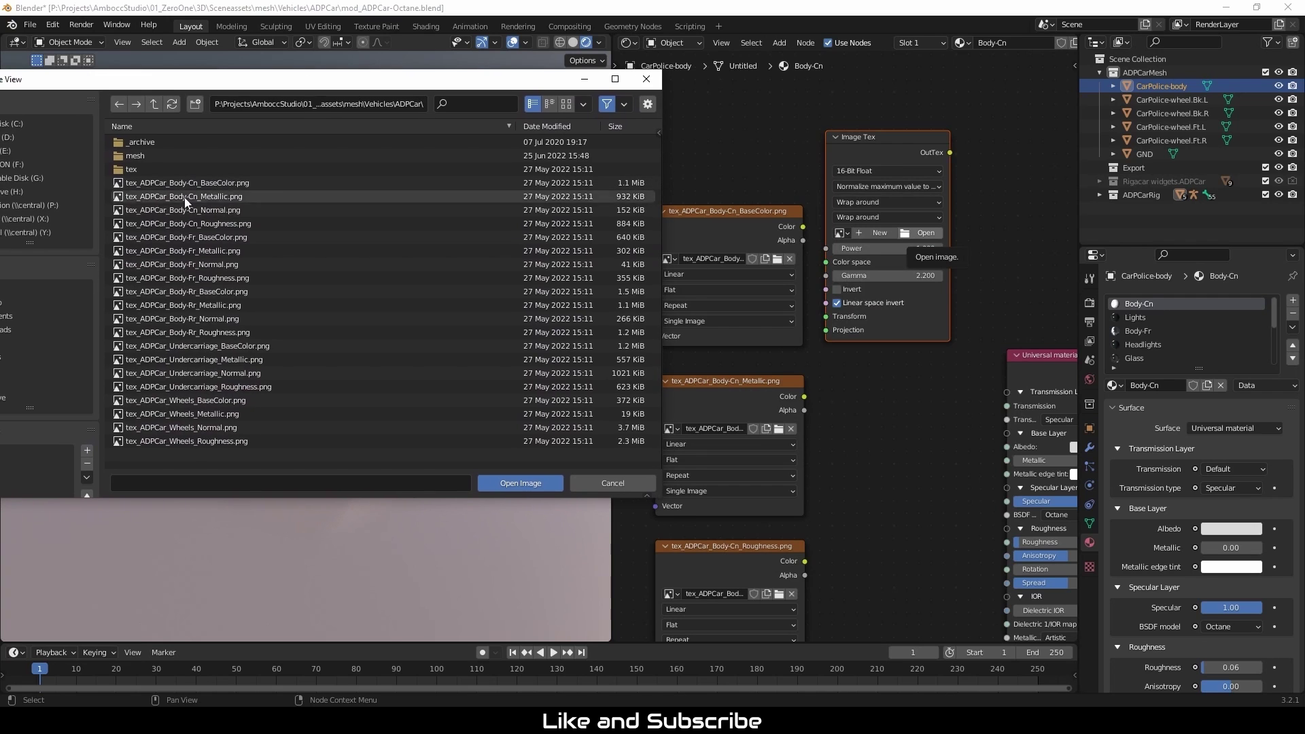
left_click(223, 183)
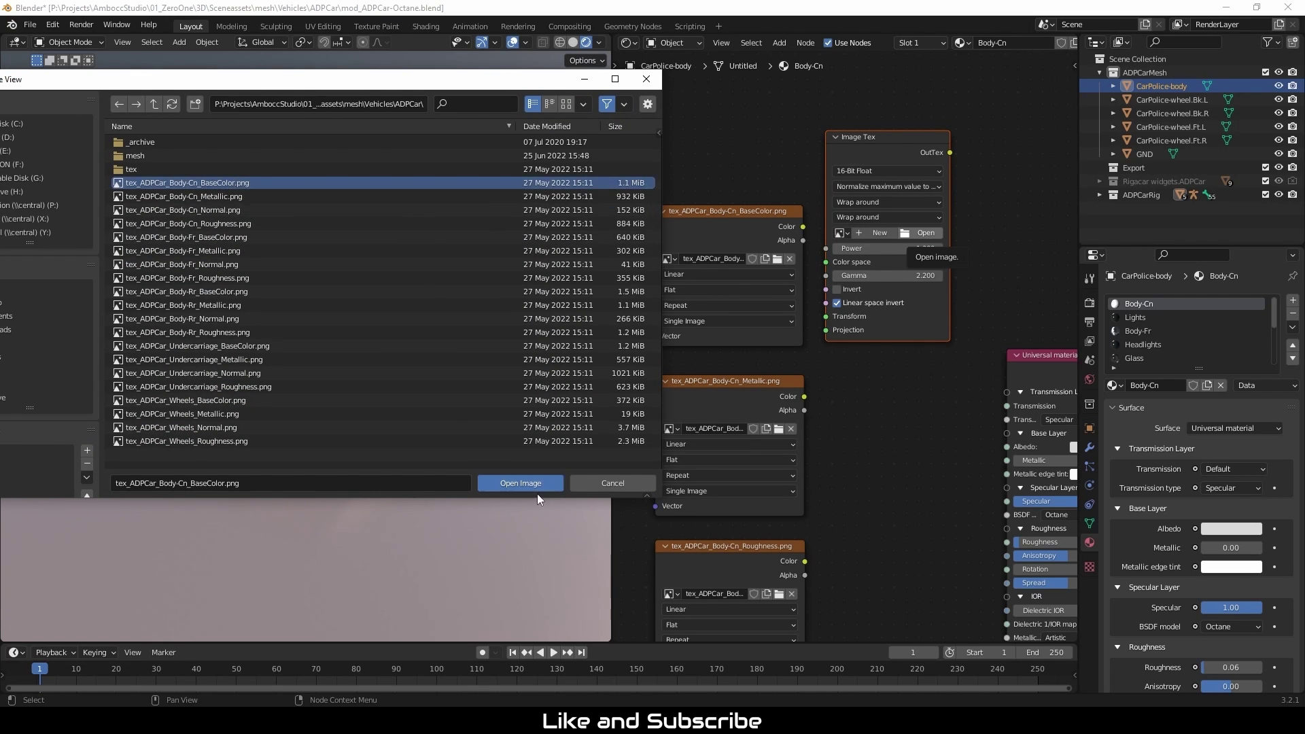
left_click(536, 484)
Step: Connect the base color Image Tex to the Universal material's Albedo input and delete the old BaseColor texture node
middle_click_drag(891, 400, 866, 397)
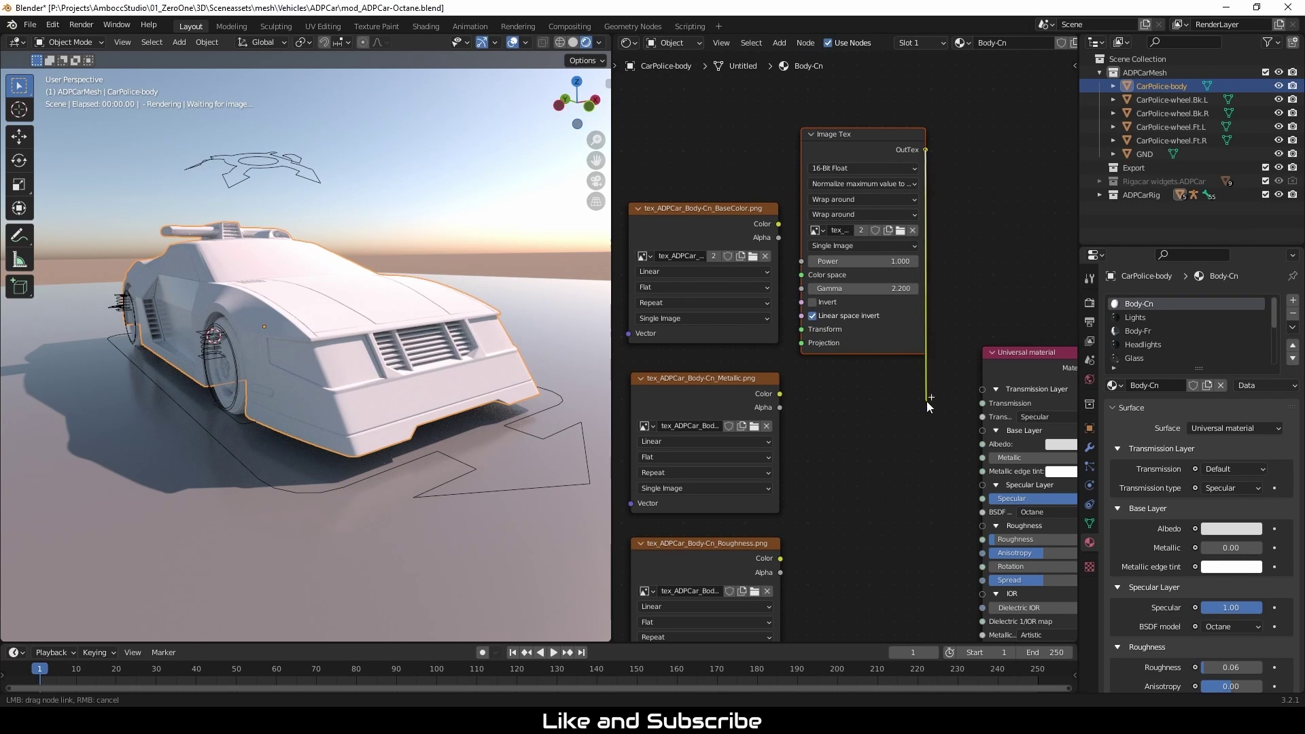
left_click_drag(927, 401, 981, 443)
middle_click_drag(849, 463, 905, 364)
left_click_drag(753, 118, 722, 113)
key("x")
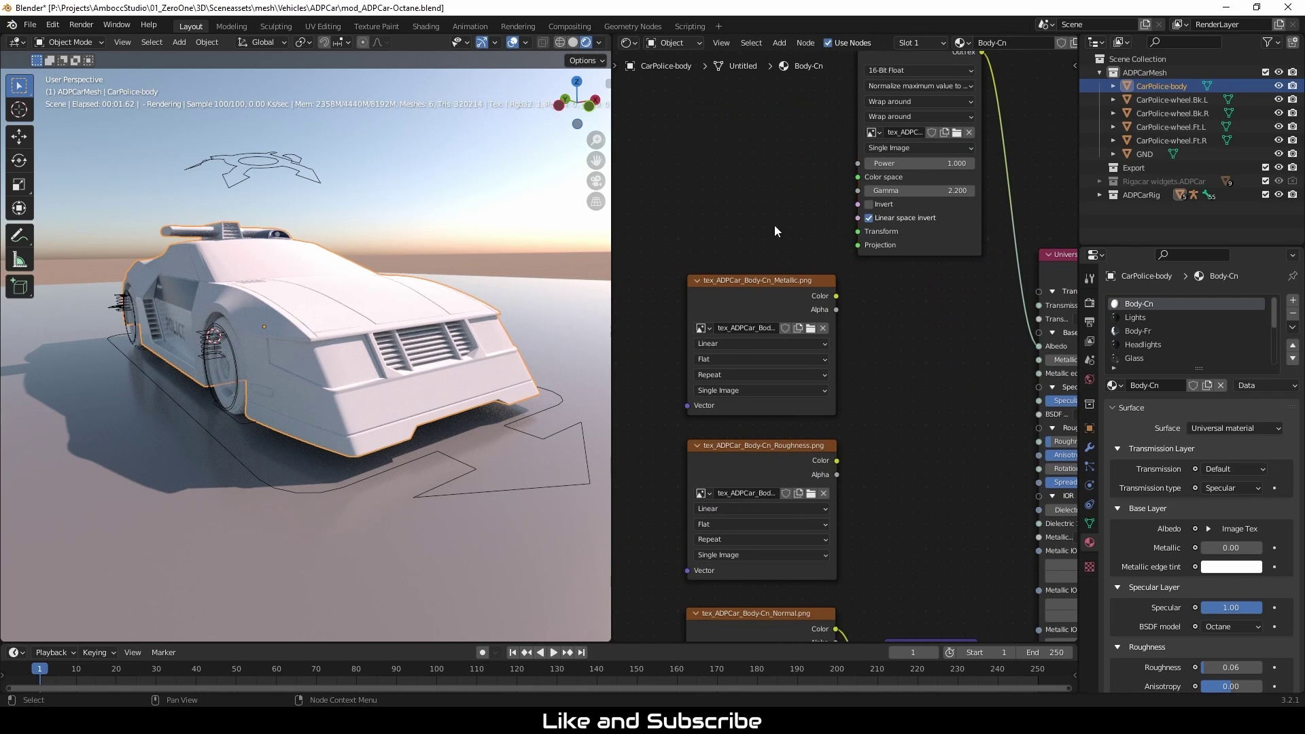
Step: Delete the Normal Map node and spread out the old metallic, roughness and normal texture nodes and the Image Tex node
scroll(884, 304, "down", 3)
left_click_drag(696, 146, 759, 540)
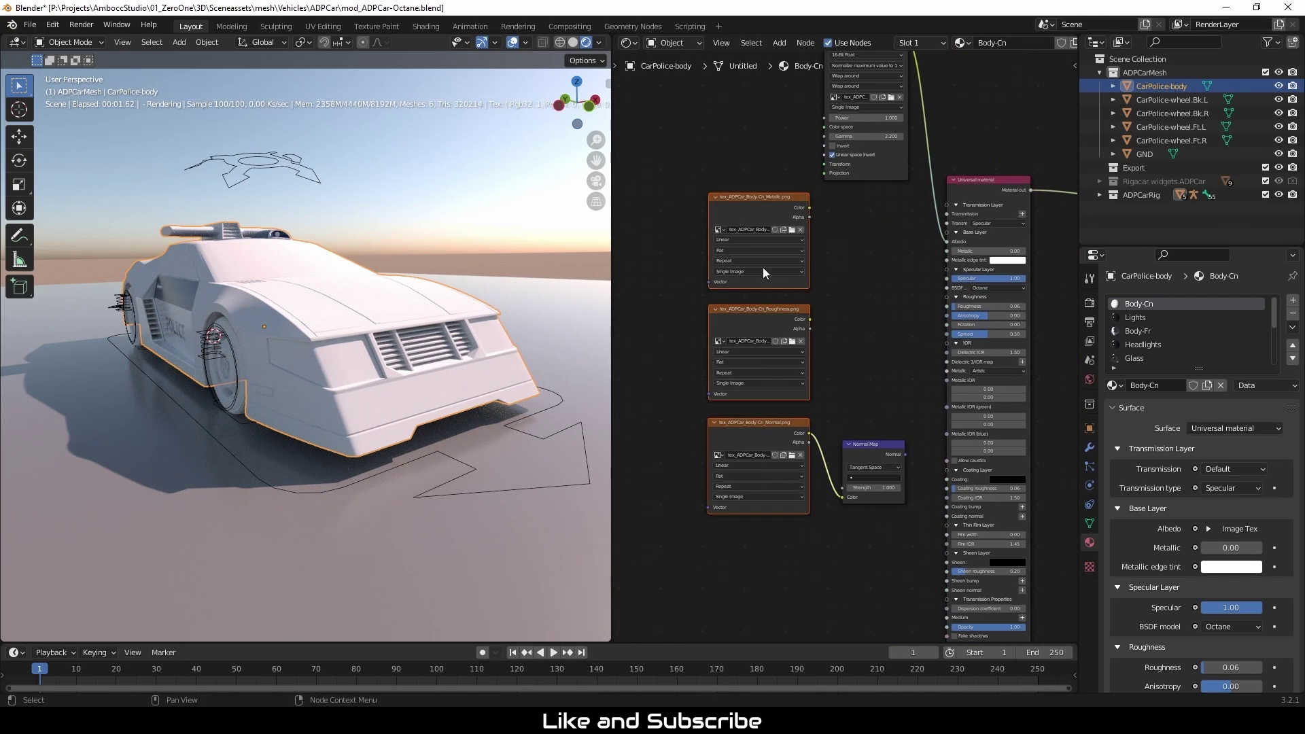
left_click_drag(762, 267, 670, 278)
key("x")
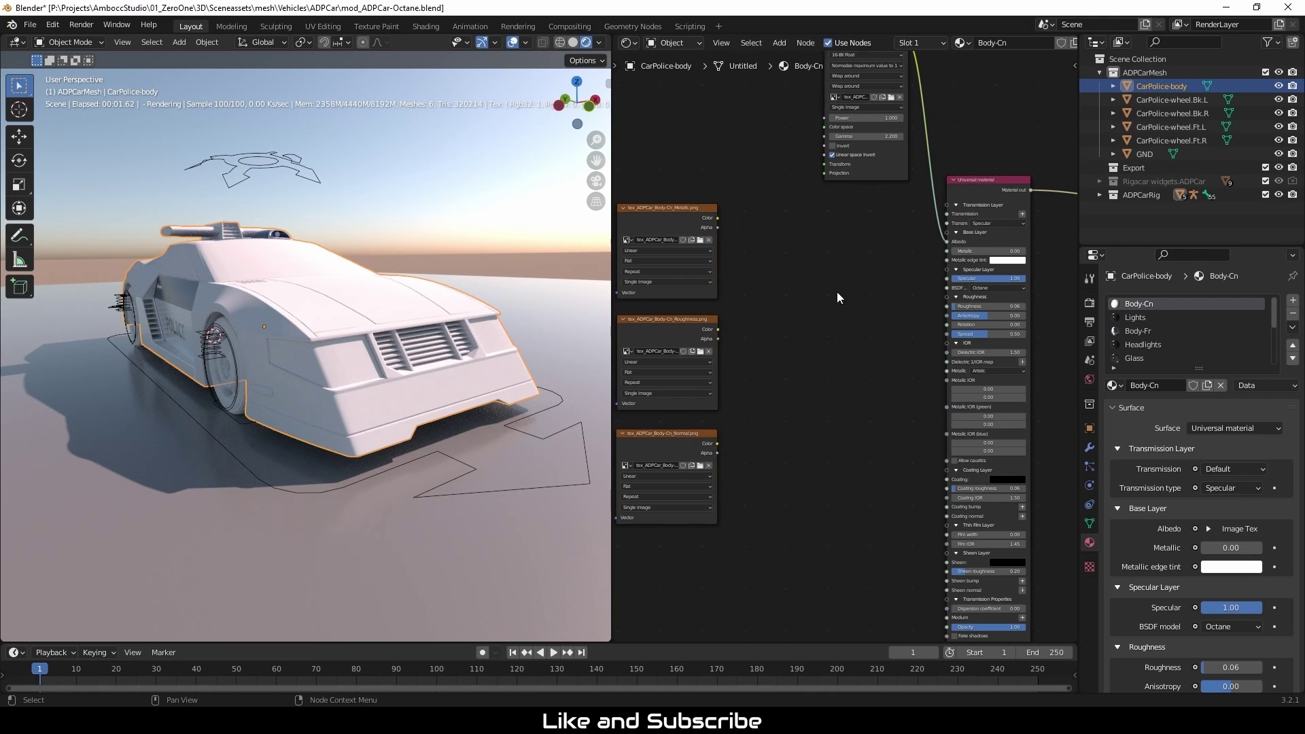
middle_click_drag(837, 292, 848, 371)
left_click_drag(875, 141, 819, 121)
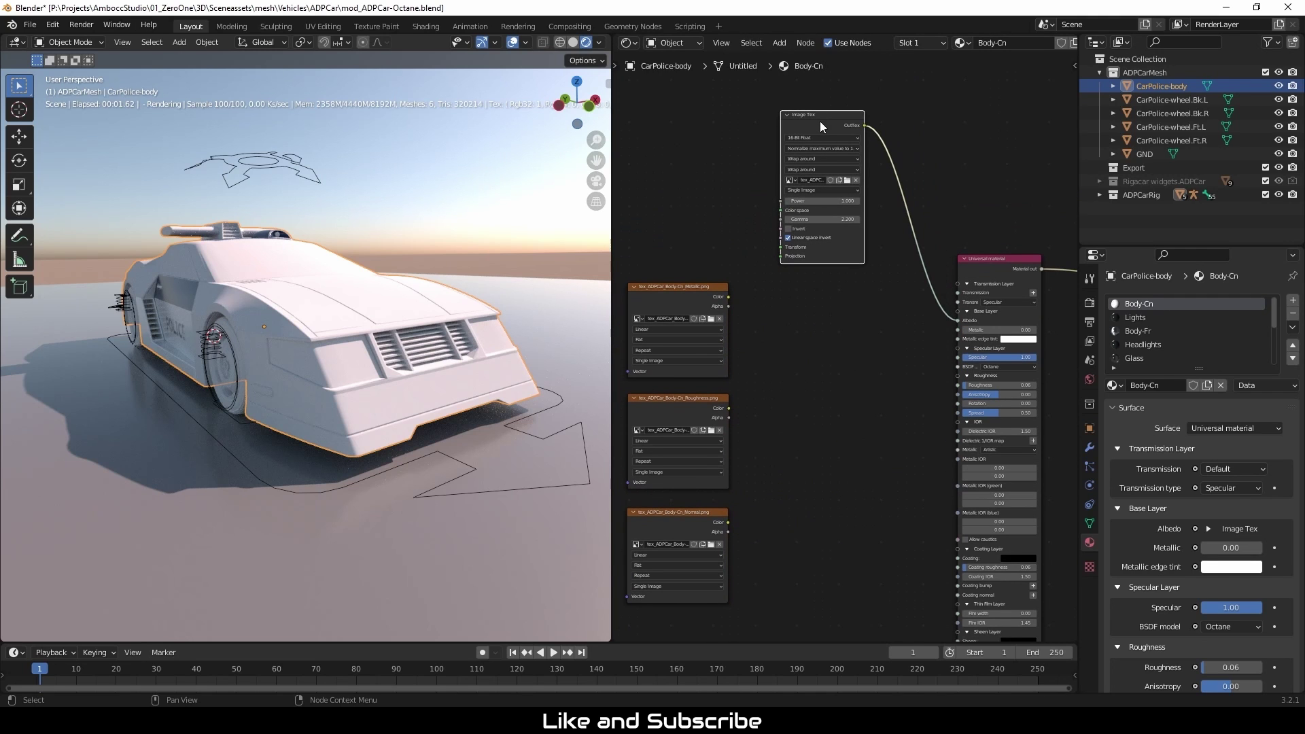
key("shift+a")
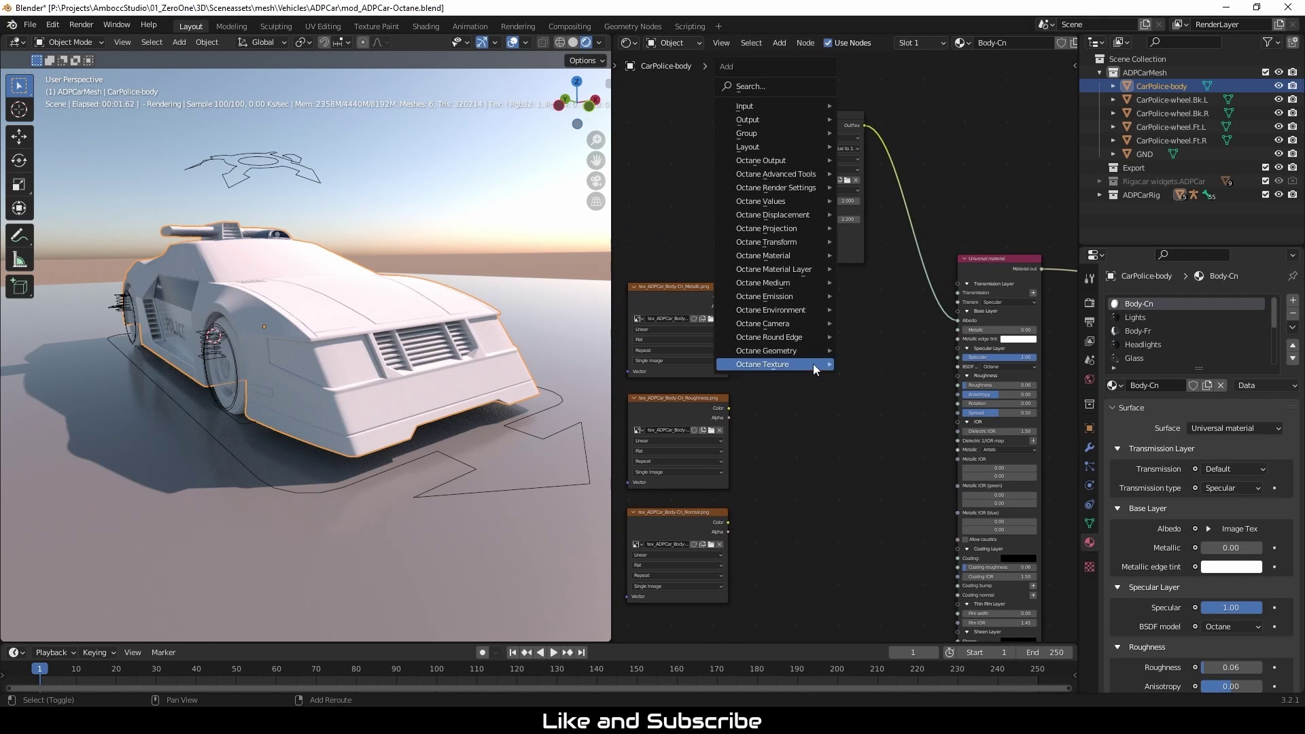
mouse_move(812, 365)
mouse_move(869, 463)
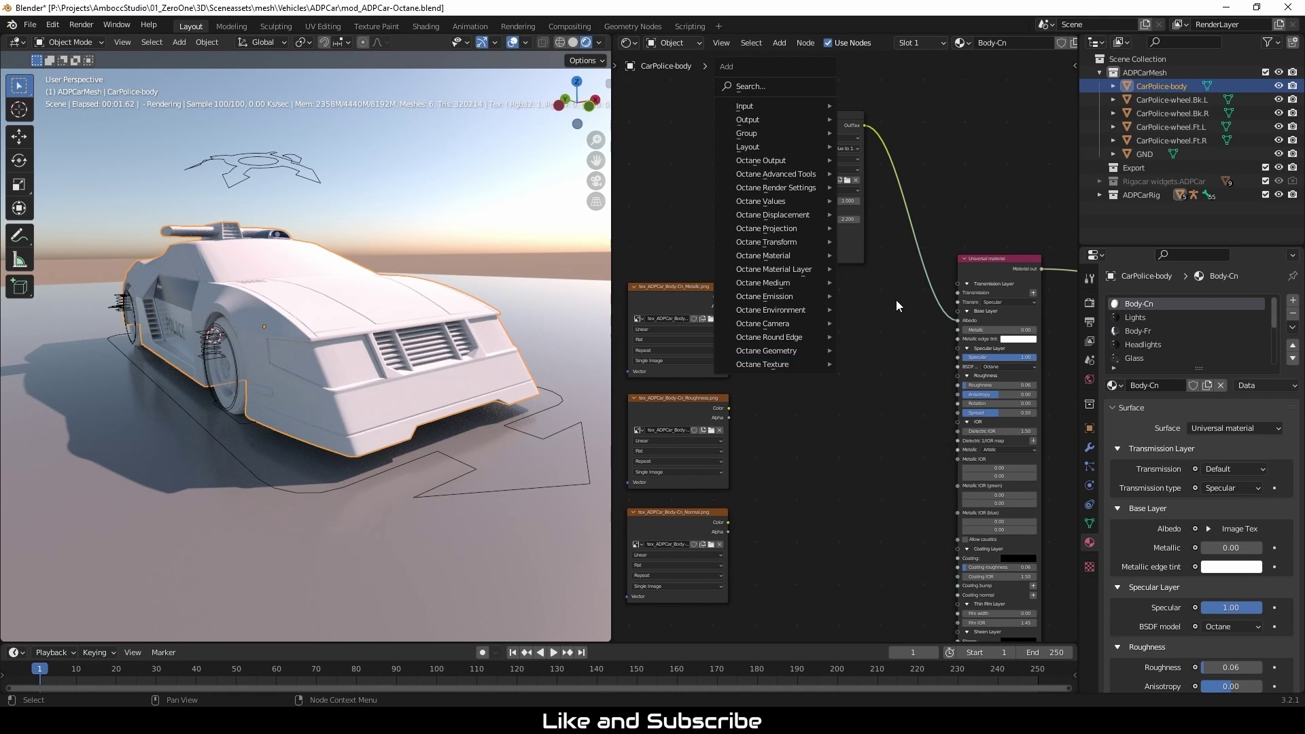
left_click(896, 300)
Step: Duplicate the Image Tex node three times, stacking the copies in a column beneath the original
left_click(820, 285)
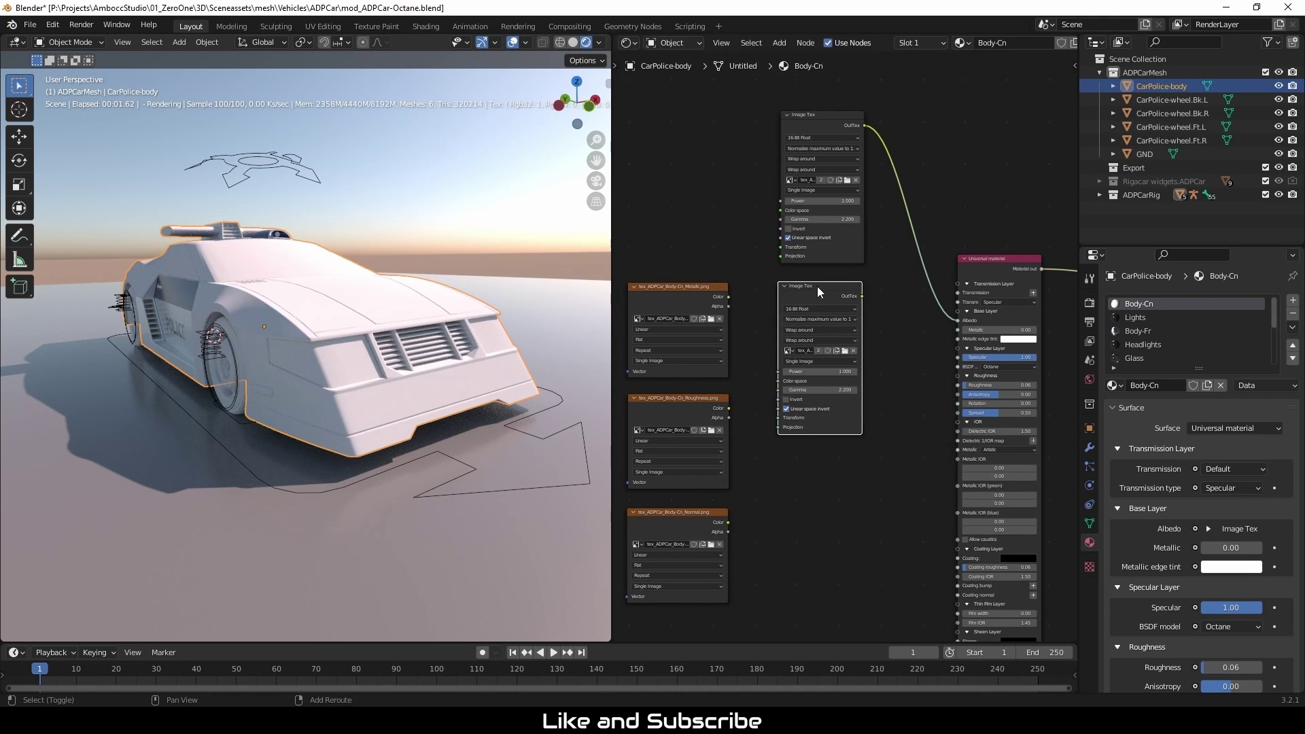
key("shift+d")
left_click(822, 454)
key("shift+d")
left_click(821, 613)
left_click(926, 410)
Step: Connect the first duplicated Image Tex node to the Universal material's Metallic input
middle_click_drag(914, 366, 896, 247)
scroll(899, 255, "up", 3)
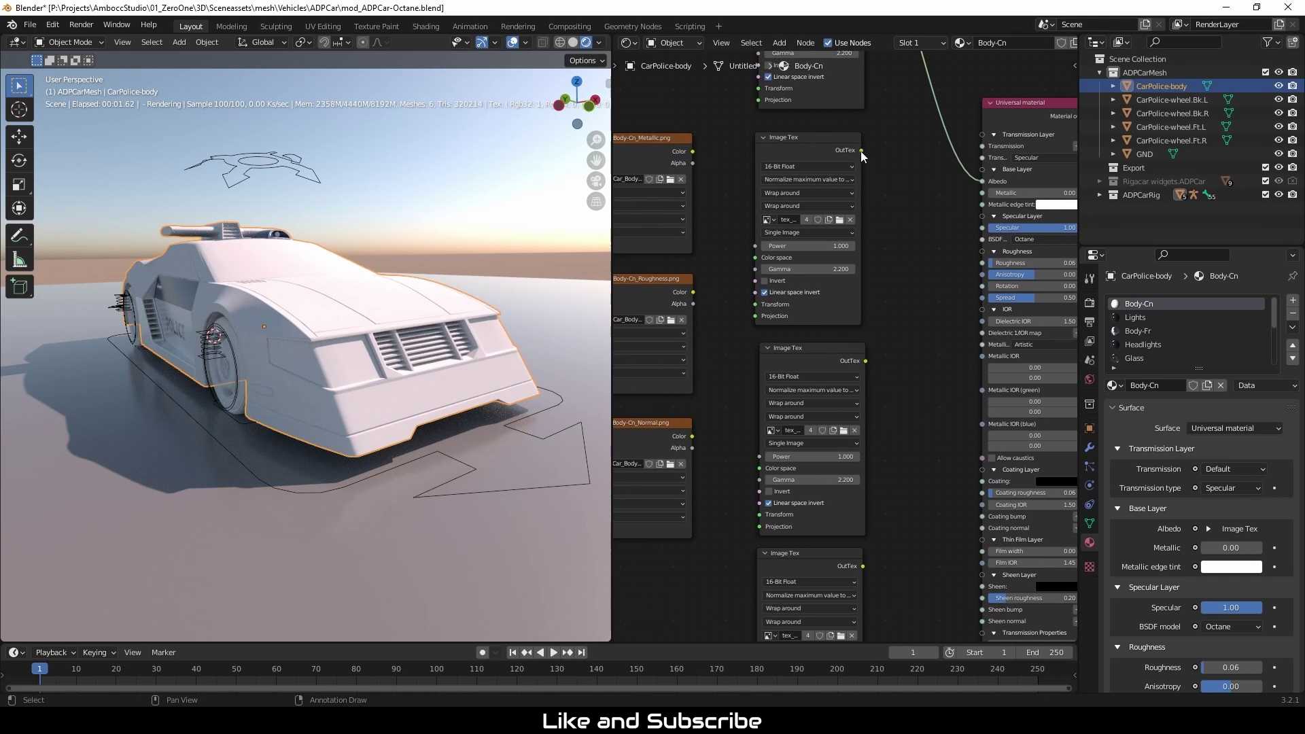
left_click_drag(967, 227, 985, 196)
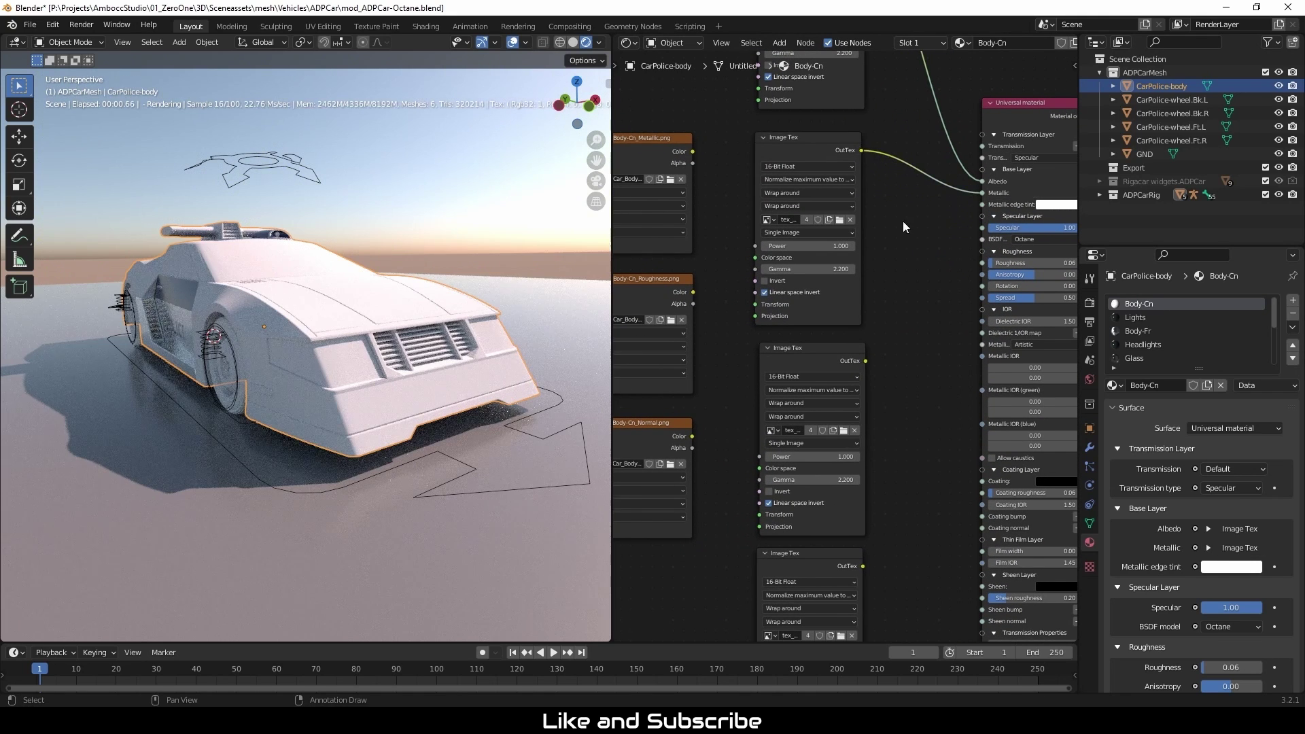
Step: Load tex_ADPCar_Body-Cn_Metallic.png into the Image Tex node that feeds the Metallic input
middle_click_drag(881, 224, 1056, 280)
scroll(915, 206, "up", 3)
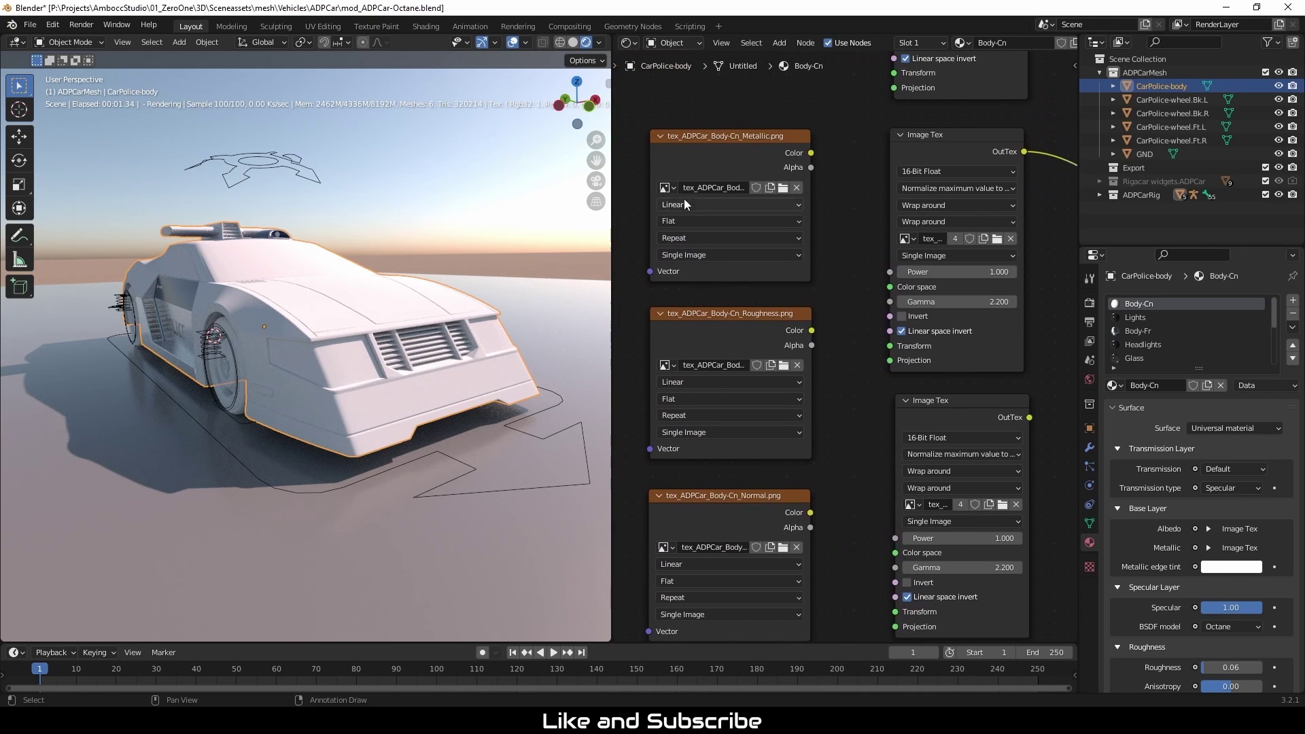
left_click(781, 191)
left_click(962, 549)
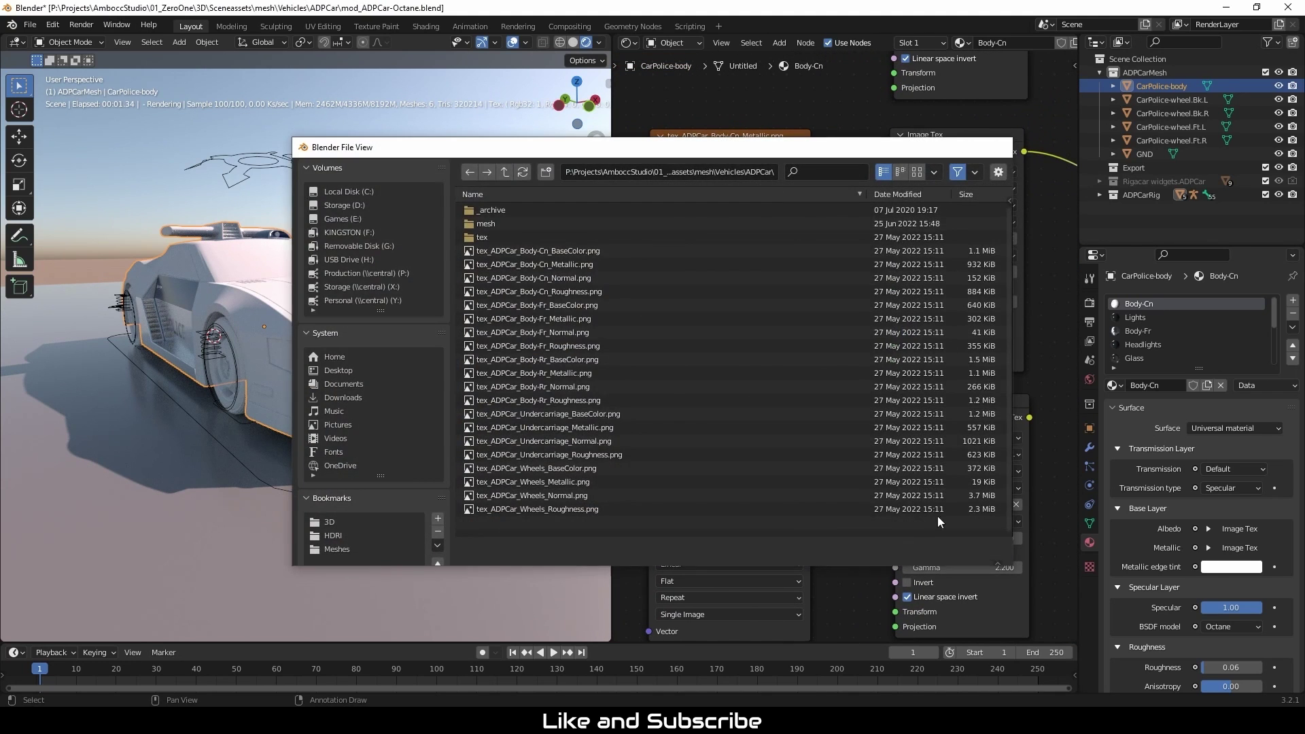
left_click(996, 239)
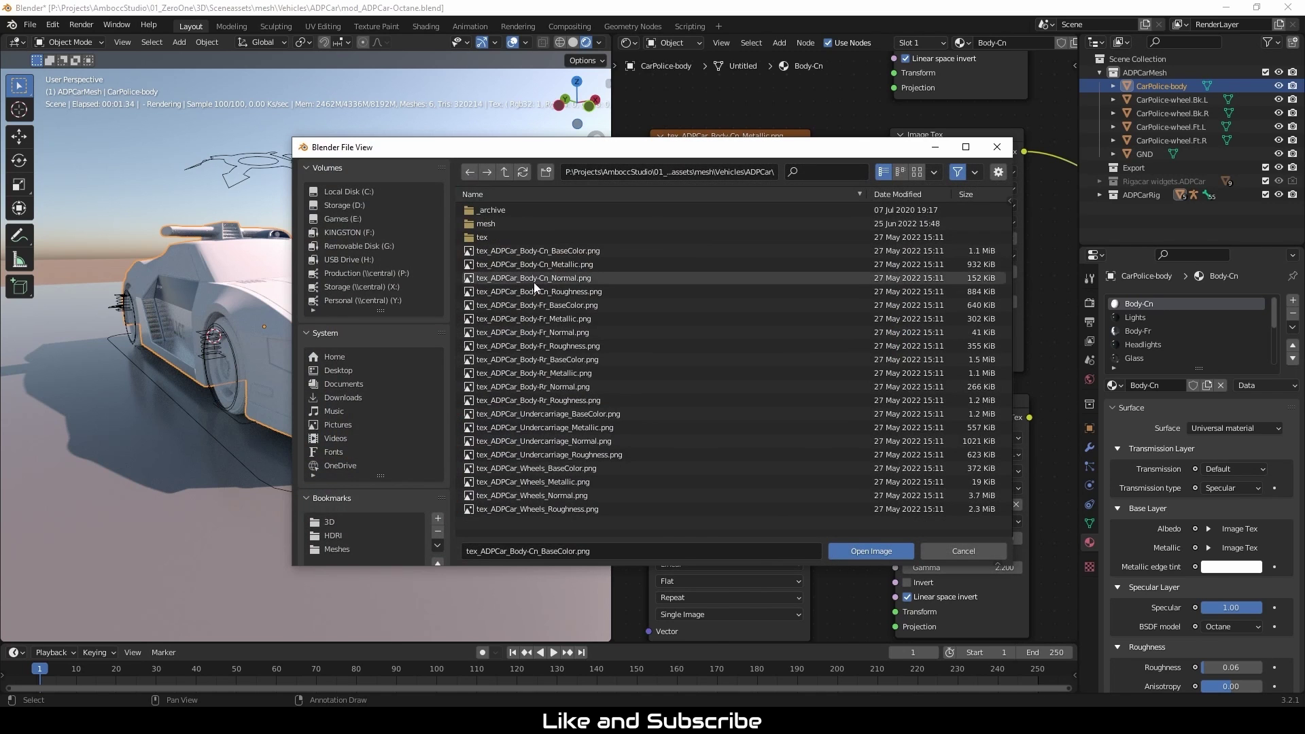
left_click(565, 264)
left_click(868, 554)
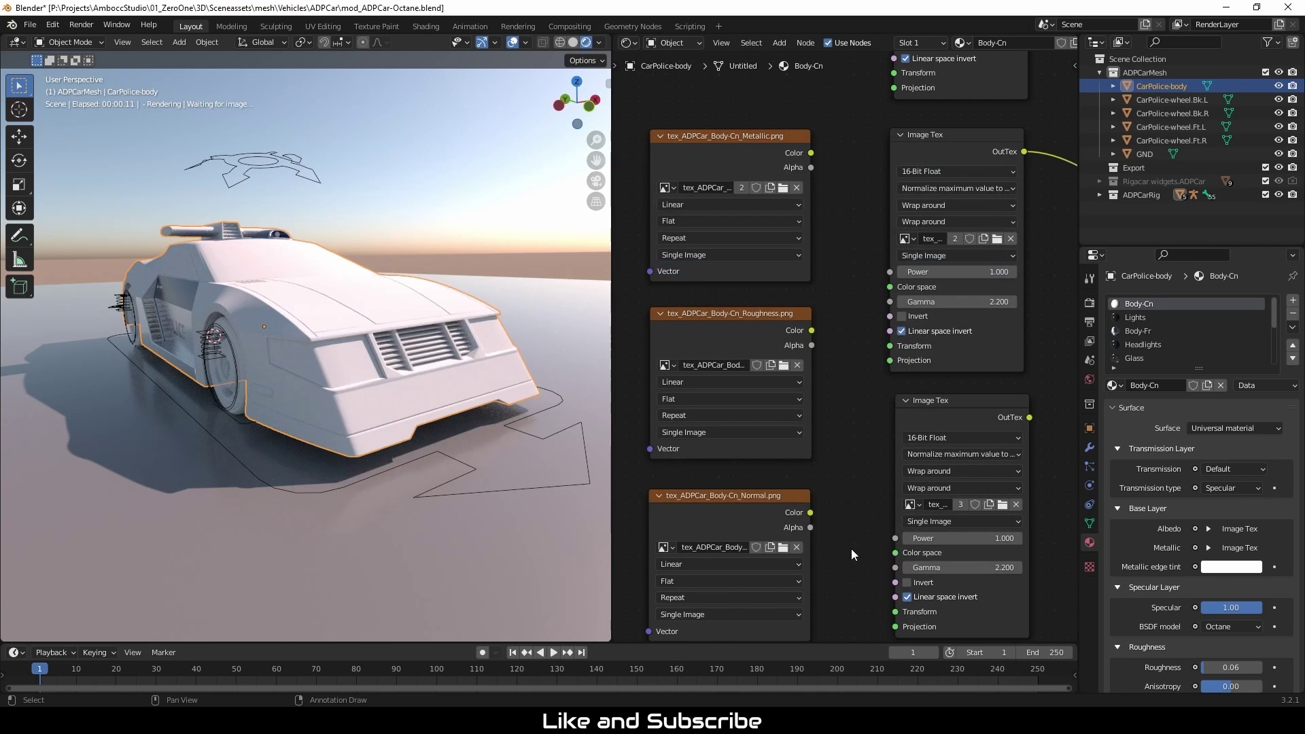
Step: Load tex_ADPCar_Body-Cn_Roughness.png into the second duplicated Image Tex node
middle_click_drag(862, 521, 834, 364)
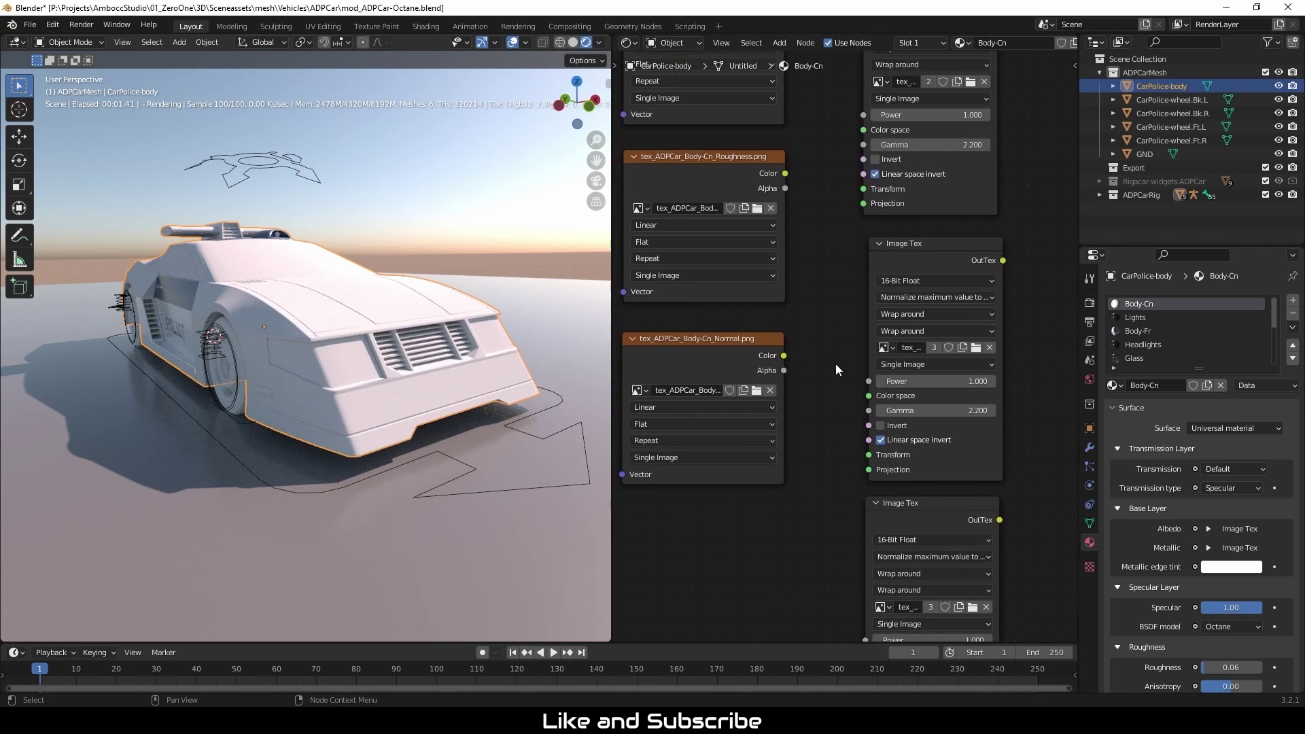
left_click(975, 348)
left_click(573, 291)
left_click(870, 551)
Step: Load tex_ADPCar_Body-Cn_Normal.png into the last duplicated Image Tex node
middle_click_drag(797, 597, 788, 420)
left_click(961, 454)
left_click(583, 280)
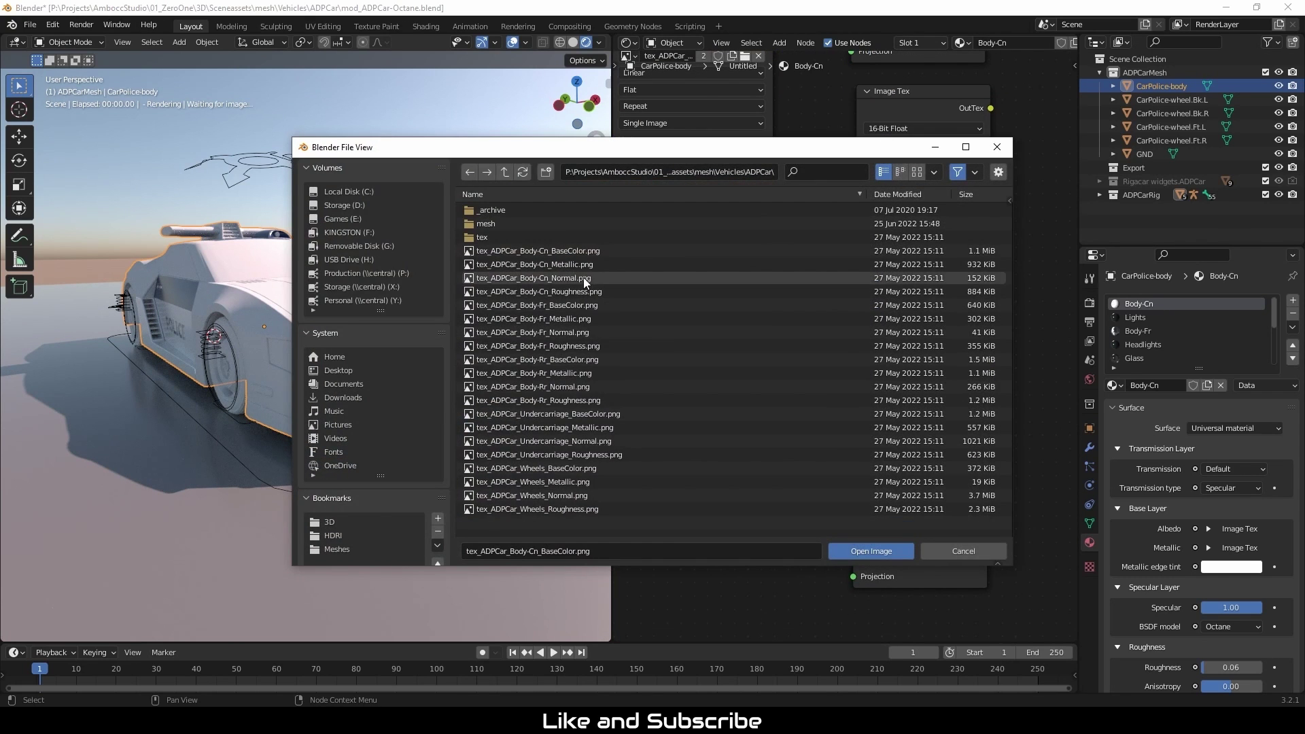
left_click(871, 545)
Step: Set the metallic Image Tex node's gamma to 1
middle_click_drag(1008, 442, 874, 484)
scroll(884, 347, "down", 5)
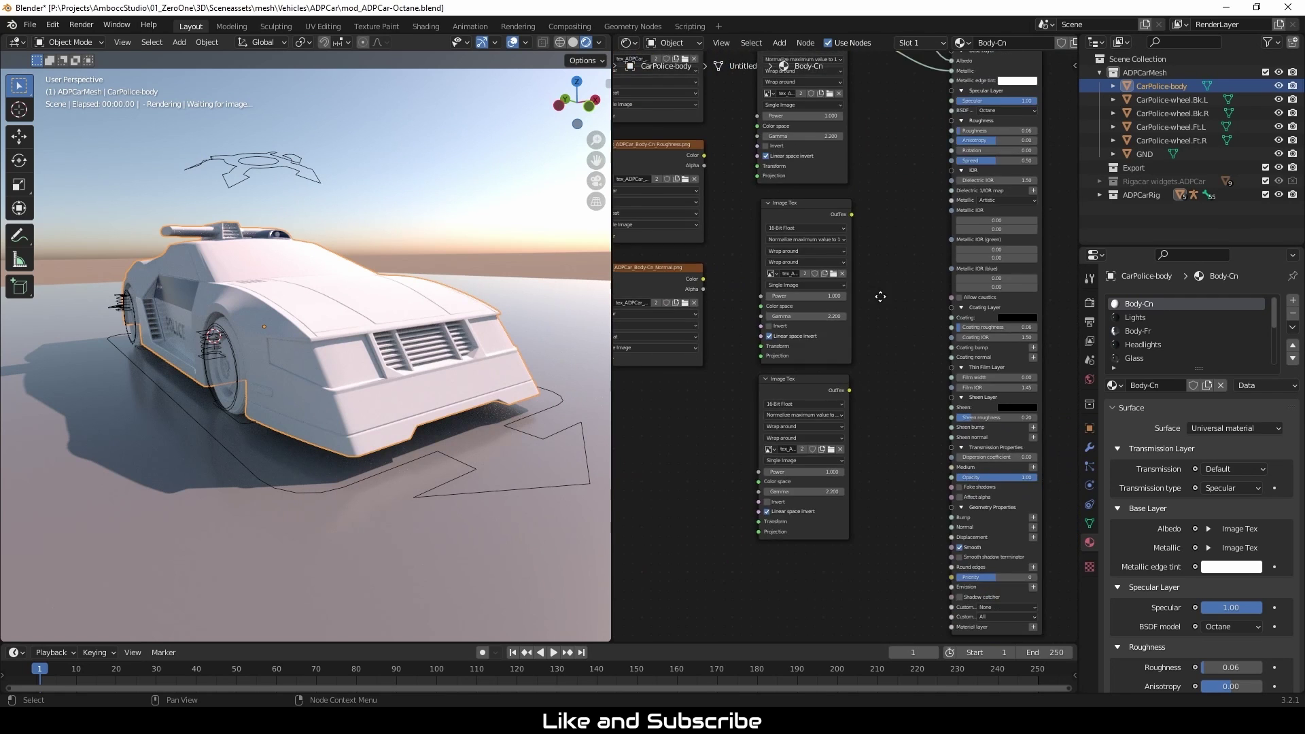
middle_click_drag(880, 296, 816, 481)
middle_click_drag(812, 309, 820, 317)
scroll(849, 352, "up", 1)
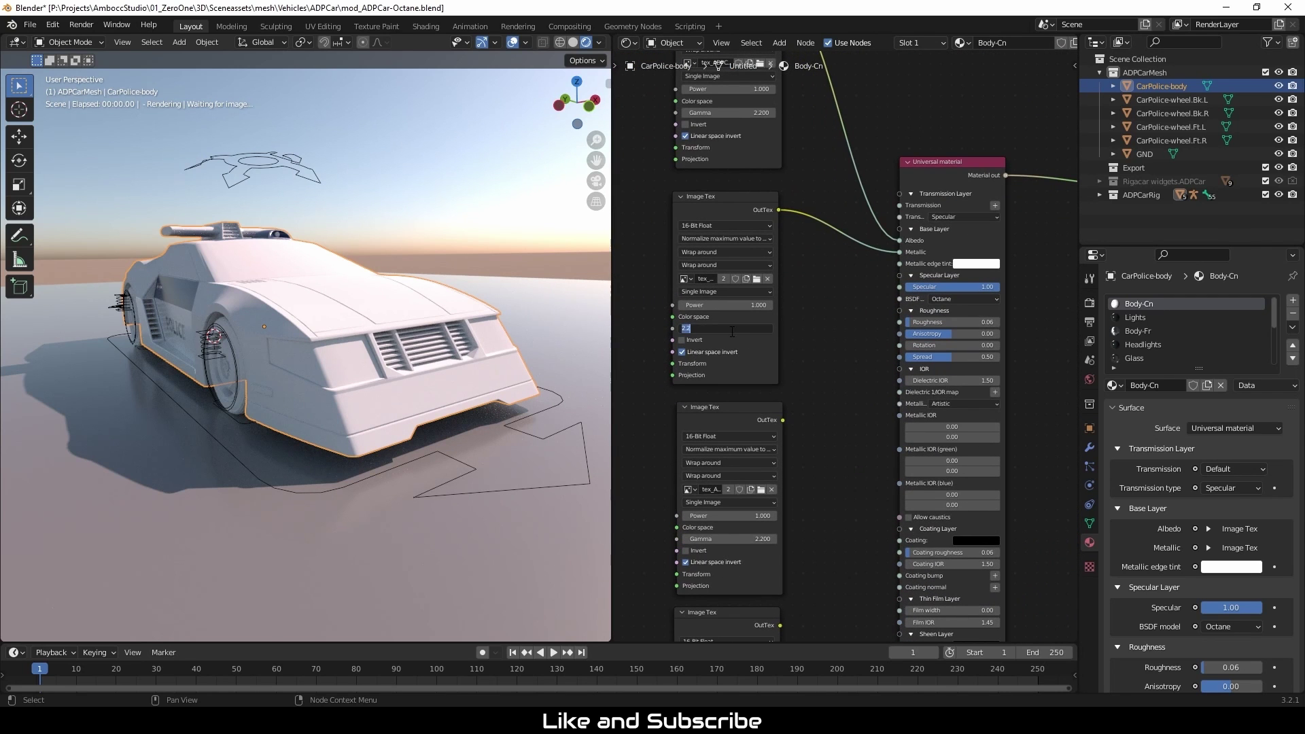
type("1")
key("Return")
Step: Connect the roughness Image Tex node to the Universal material's Roughness input
scroll(780, 251, "down", 4, "shift")
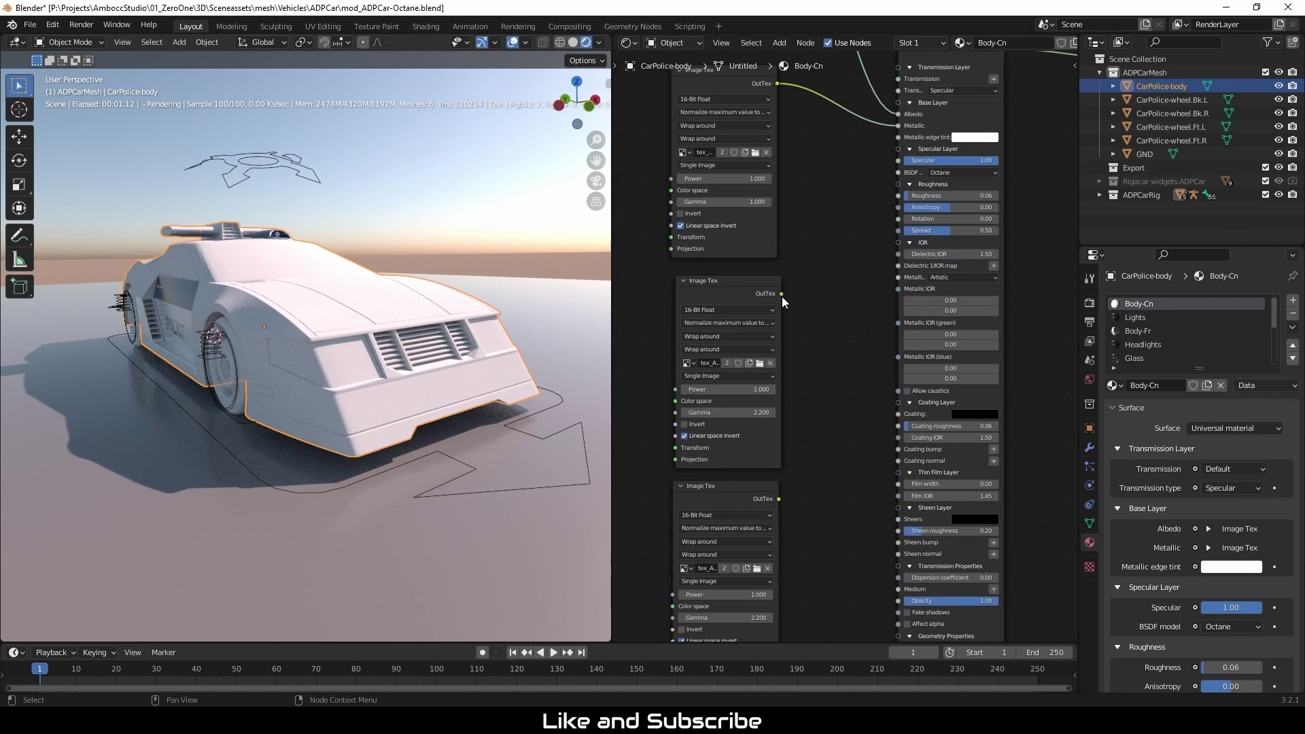
left_click_drag(884, 210, 897, 197)
middle_click_drag(837, 427, 854, 375)
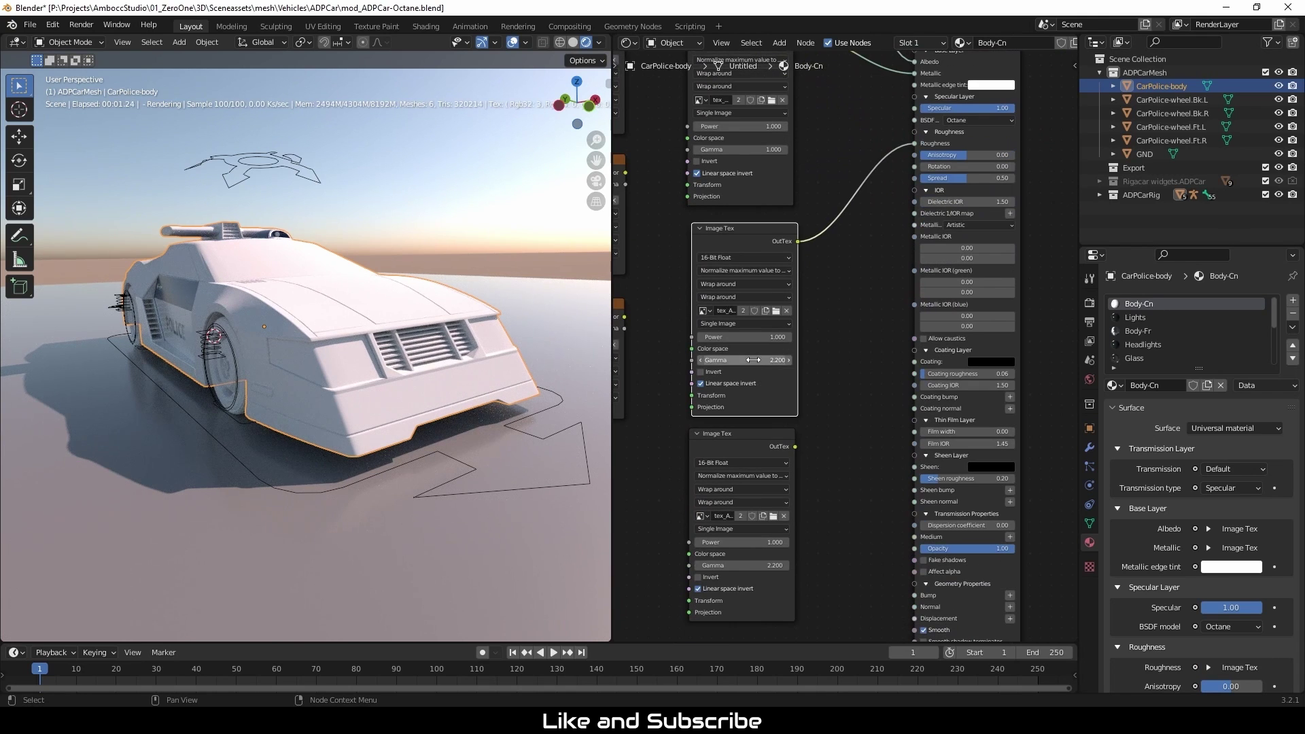
Step: Set the roughness Image Tex node's gamma to 1
double_click(756, 360)
type("1")
key("Tab")
left_click(828, 462)
Step: Connect the normal Image Tex node to the Universal material's Normal input and set the node's gamma to 1
middle_click_drag(827, 512, 821, 361)
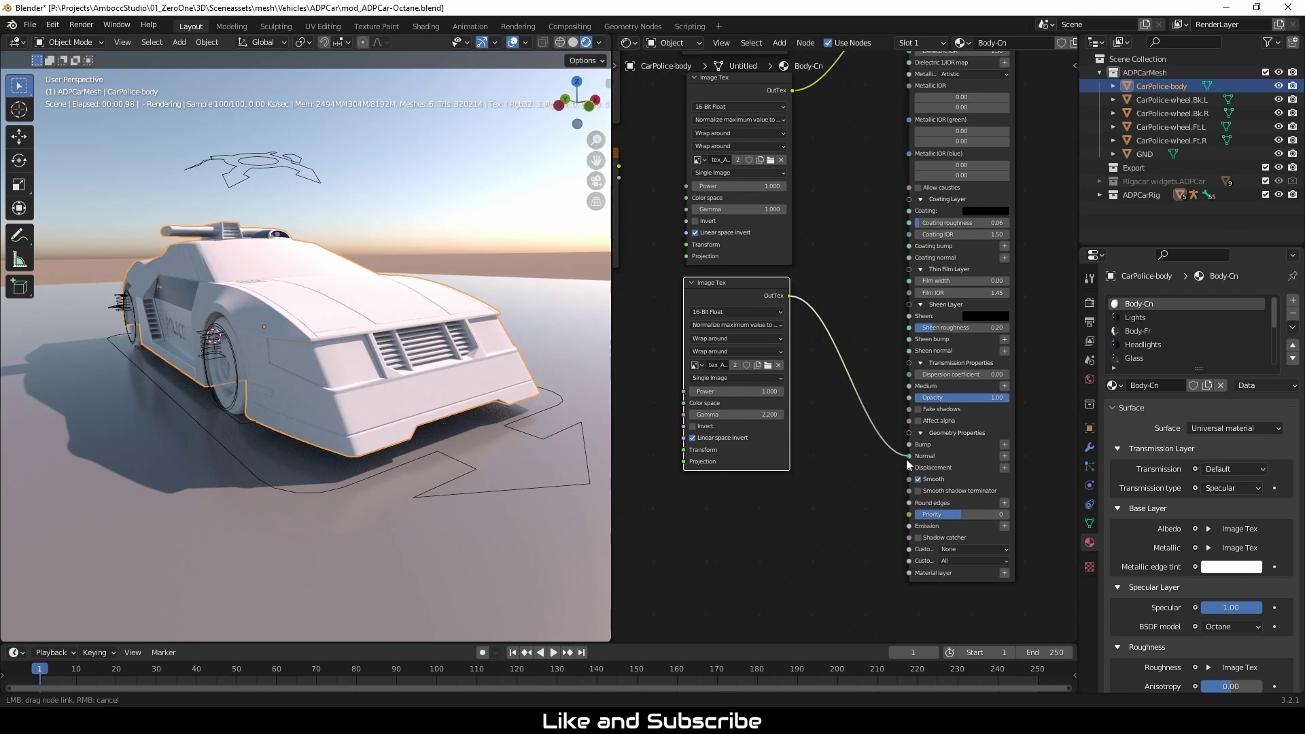
double_click(761, 416)
type("1")
key("Tab")
left_click(797, 515)
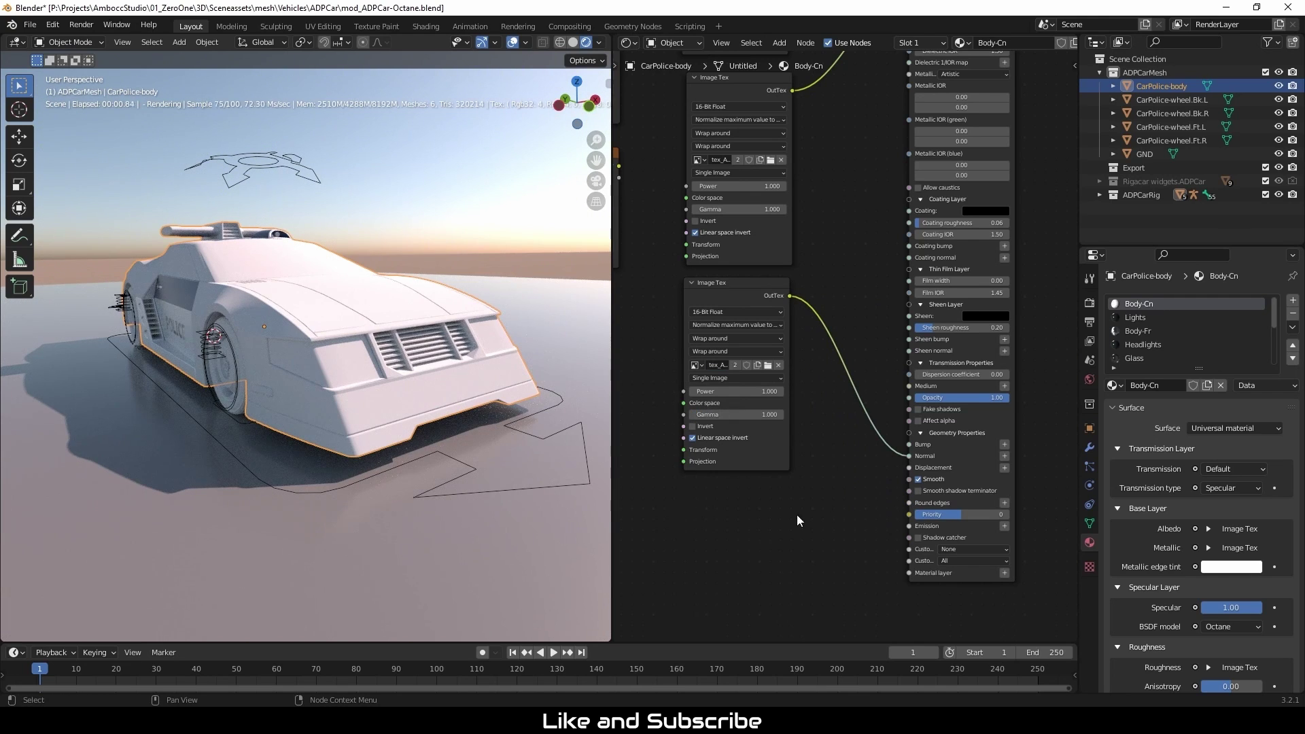
Step: Move the normal Image Tex node down so it sits beside the Universal material's Normal input
mouse_move(788, 503)
middle_mouse_down()
mouse_move(806, 498)
mouse_move(797, 520)
middle_mouse_up()
scroll(815, 458, "down", 4)
middle_click_drag(837, 440, 792, 621)
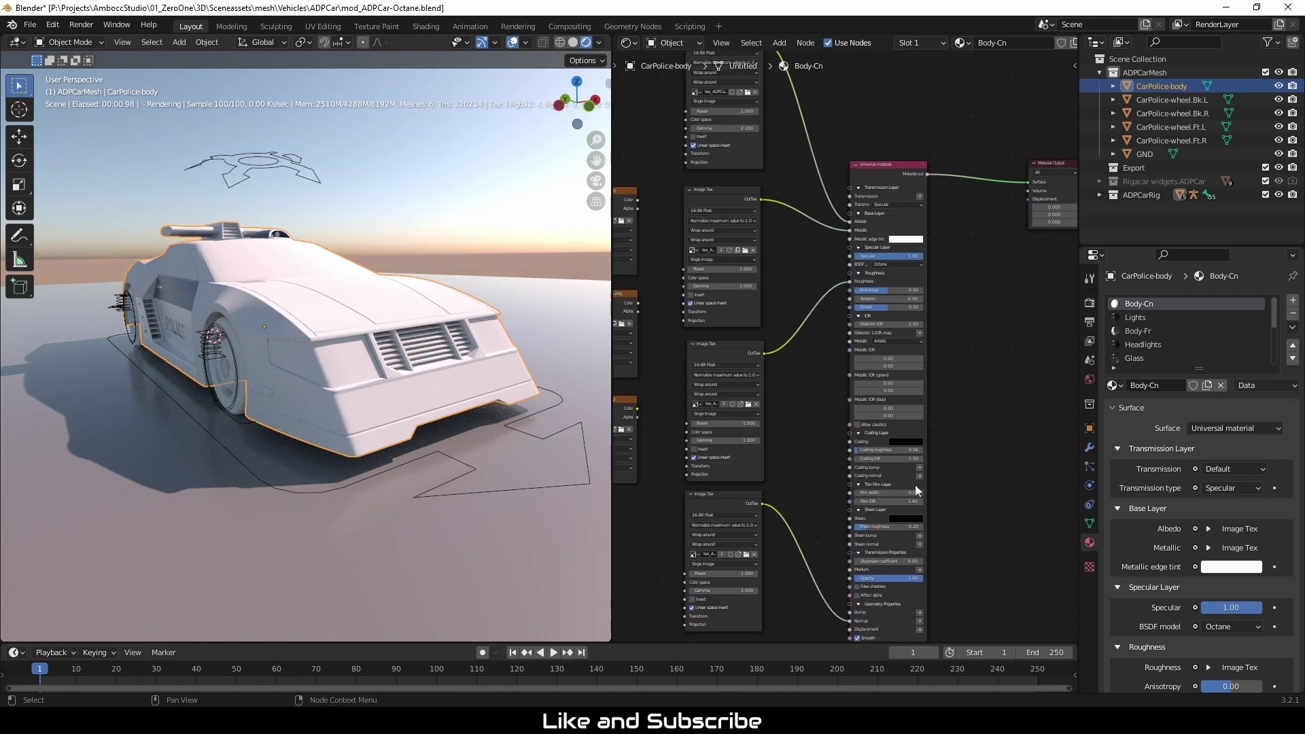
middle_click_drag(990, 414, 992, 345)
left_click_drag(726, 429, 730, 496)
middle_click_drag(998, 303, 993, 258)
scroll(992, 265, "down", 2)
scroll(992, 266, "up", 1)
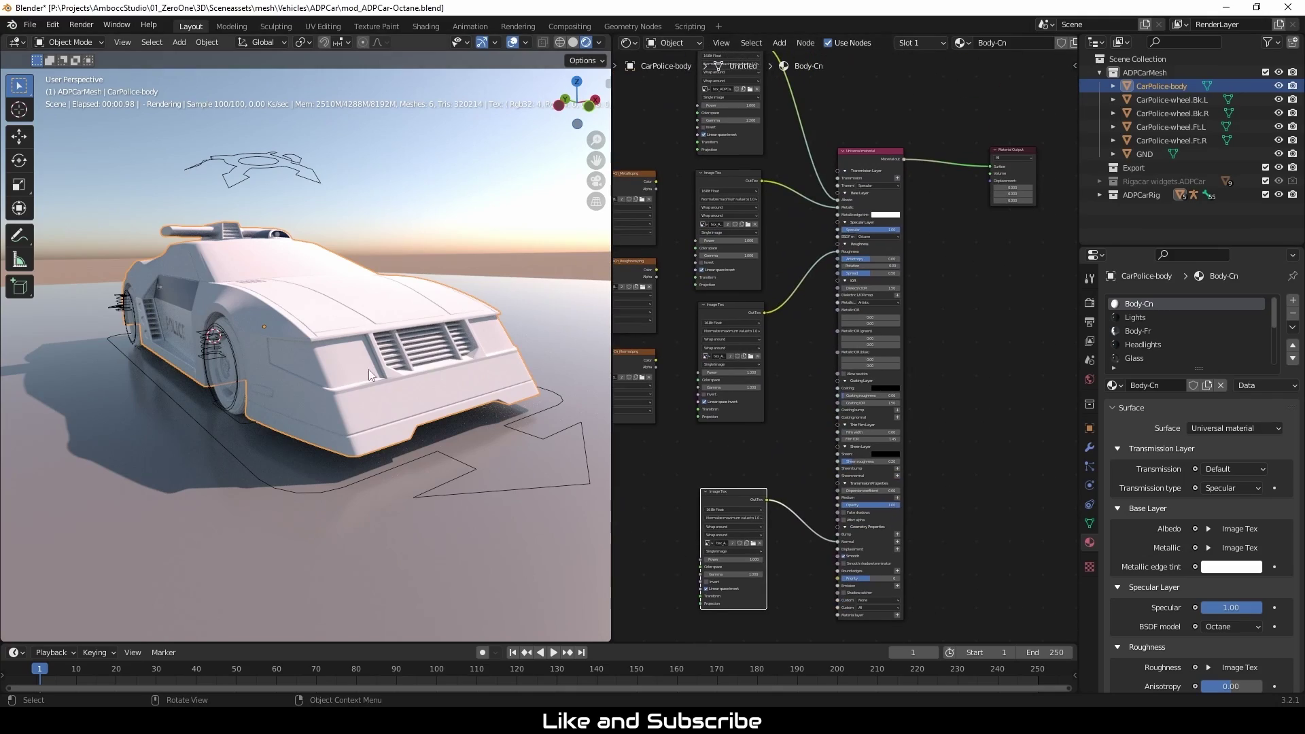
Step: Hide the four CarPolice-wheel objects and GND in the viewport, leaving only CarPolice-body of the car meshes
middle_click_drag(369, 369, 492, 318)
left_click(1279, 99)
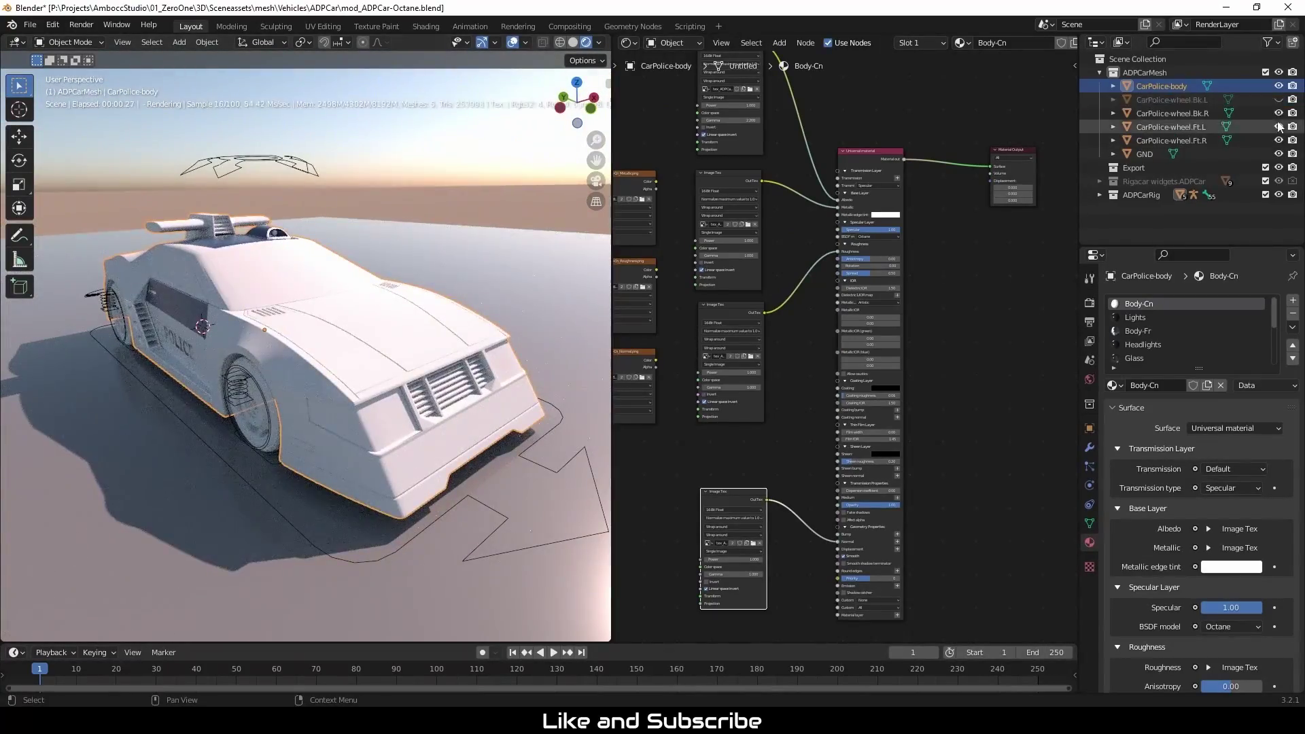
left_click(1278, 114)
left_click(1278, 127)
left_click(1278, 141)
left_click(1278, 153)
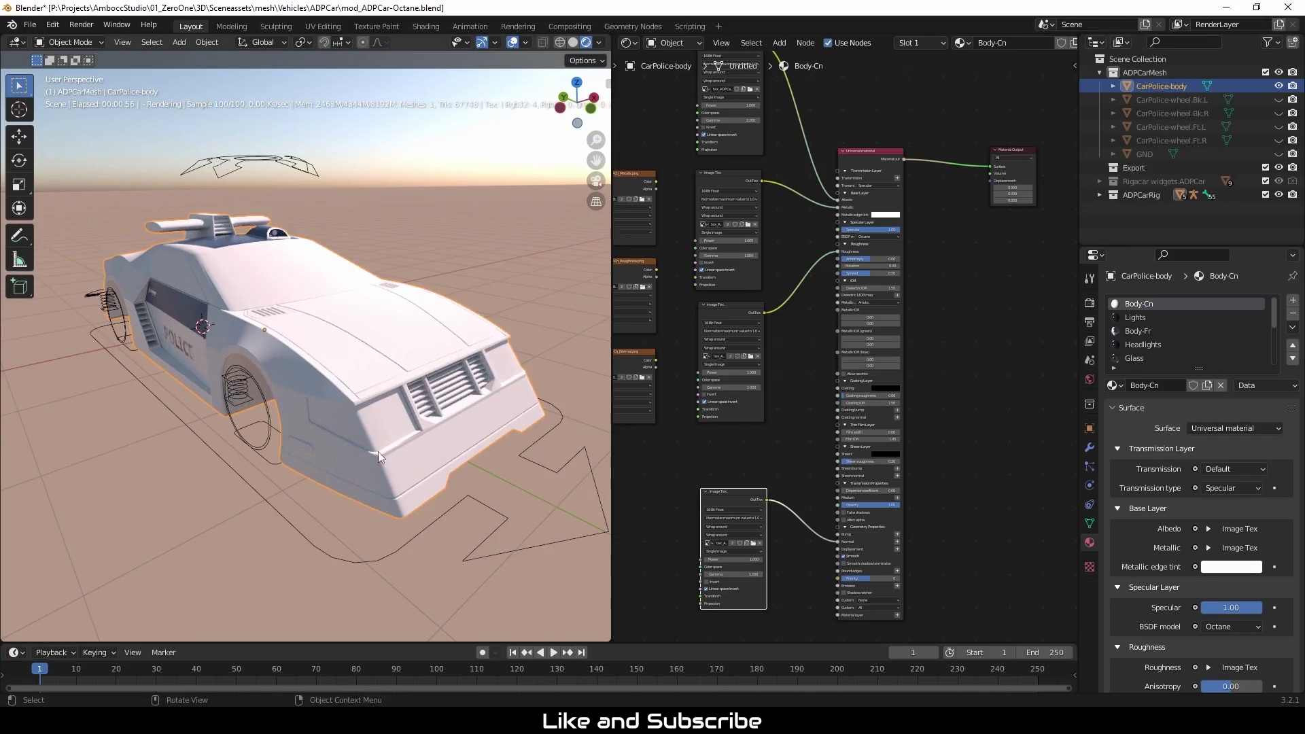
Step: Refresh the Rendered viewport shading by switching away and back, and inspect the car body from the side and front
mouse_move(378, 451)
middle_mouse_down()
mouse_move(445, 408)
mouse_move(508, 430)
mouse_move(140, 427)
mouse_move(449, 428)
middle_mouse_up()
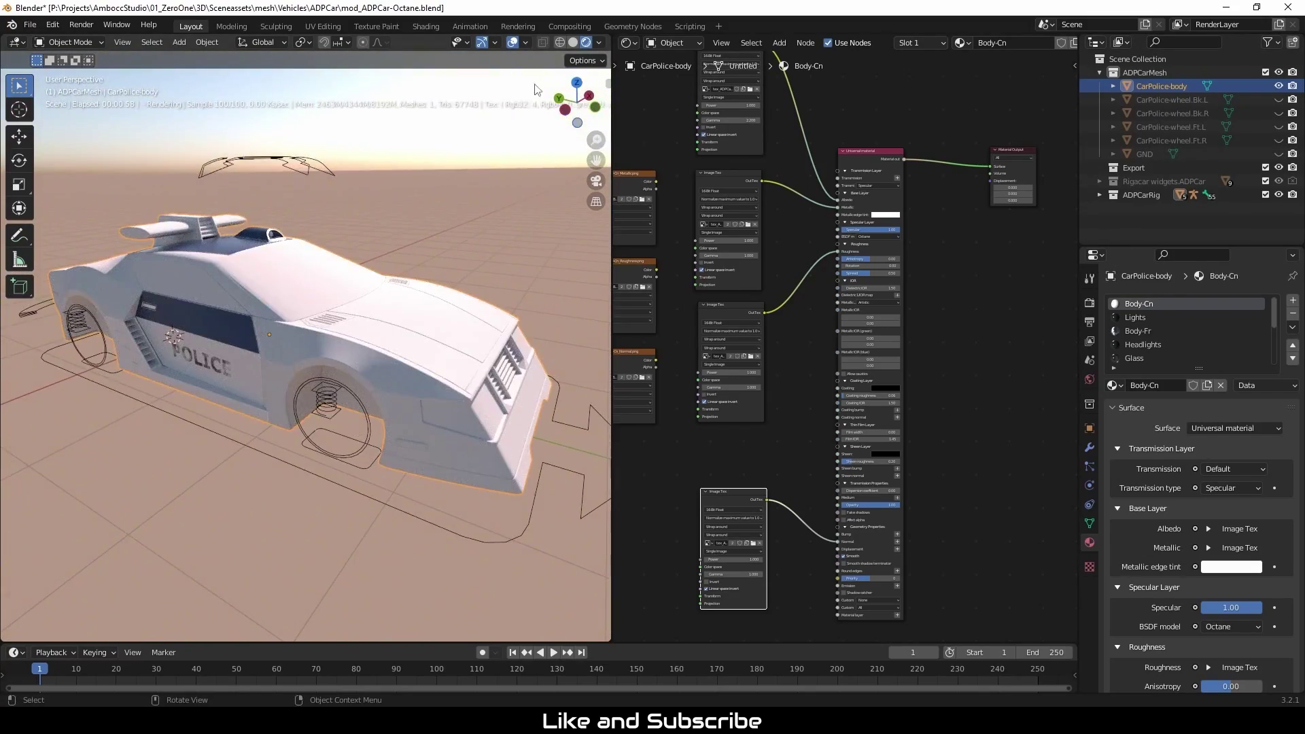
left_click(573, 43)
left_click(585, 42)
middle_click_drag(292, 380, 445, 375)
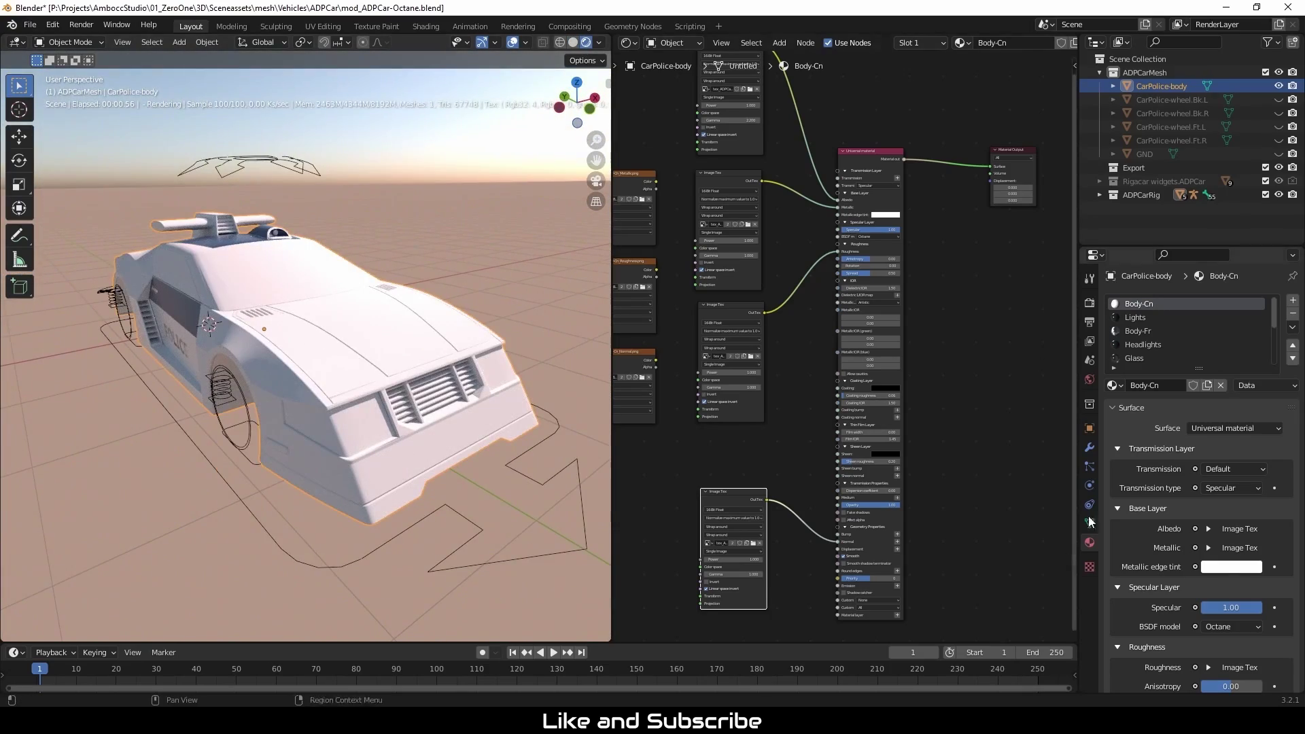
Step: Tidy the Body-Cn node layout by moving the normal Image Tex node and the Universal material node upward
left_click(1145, 329)
middle_click_drag(815, 404, 872, 477)
left_click(1139, 303)
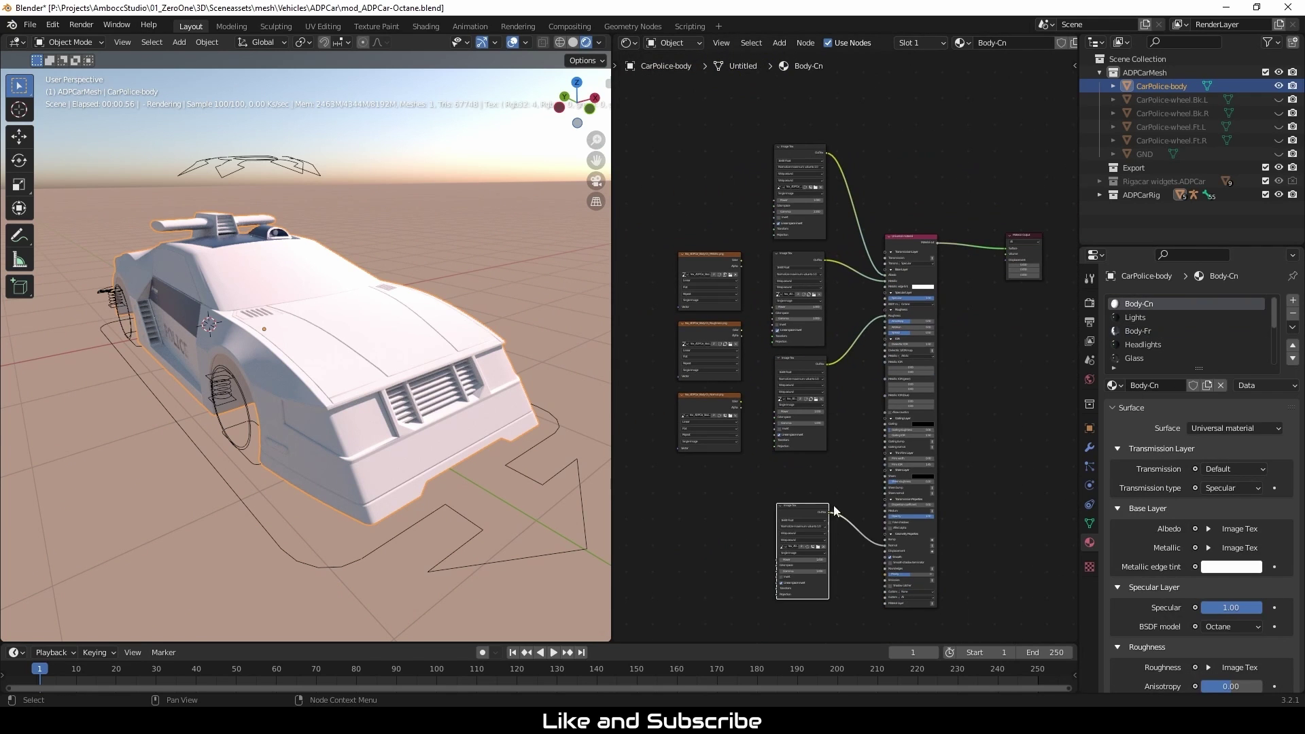
left_click_drag(811, 501, 803, 468)
left_click_drag(910, 236, 911, 180)
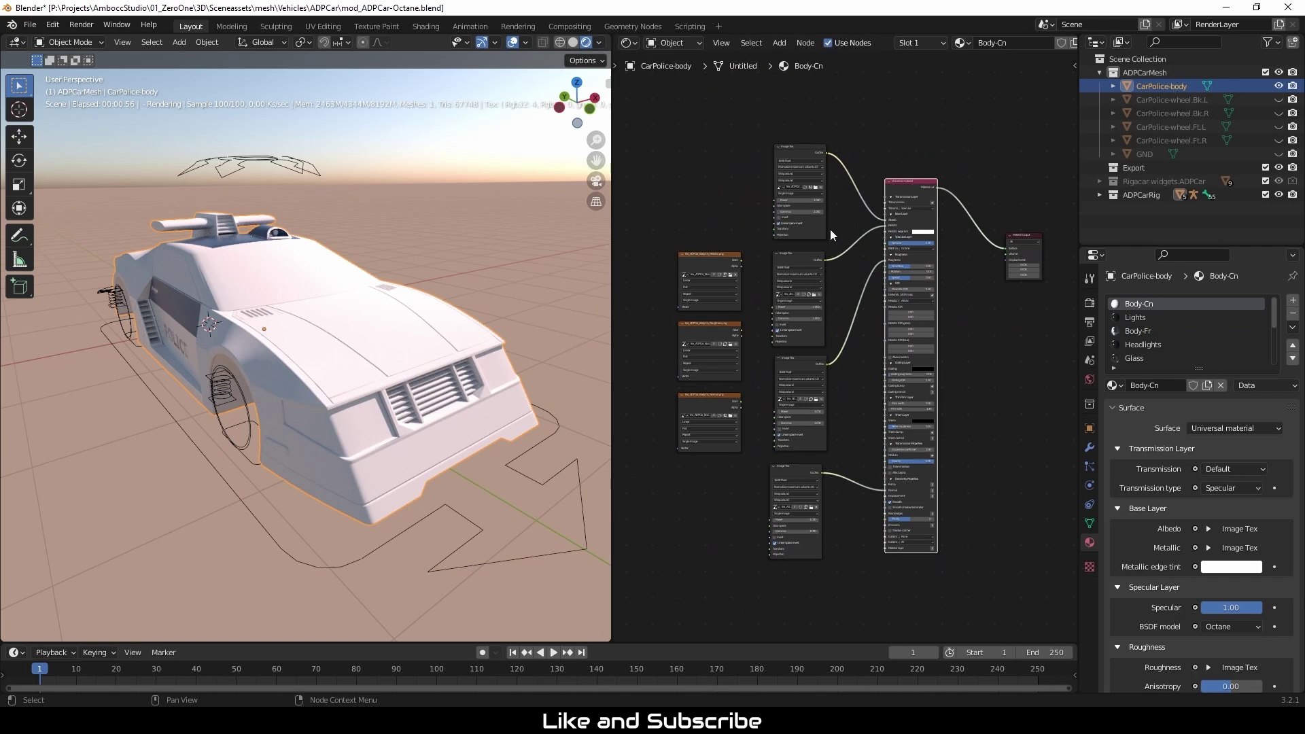
Step: Delete the three leftover Cycles image texture nodes from Body-Cn and copy the remaining Octane node setup
left_click_drag(690, 172, 745, 488)
key("x")
left_click_drag(730, 168, 945, 589)
Step: Replace all of Body-Fr's Cycles nodes with the Octane node setup copied from Body-Cn
left_click(1140, 331)
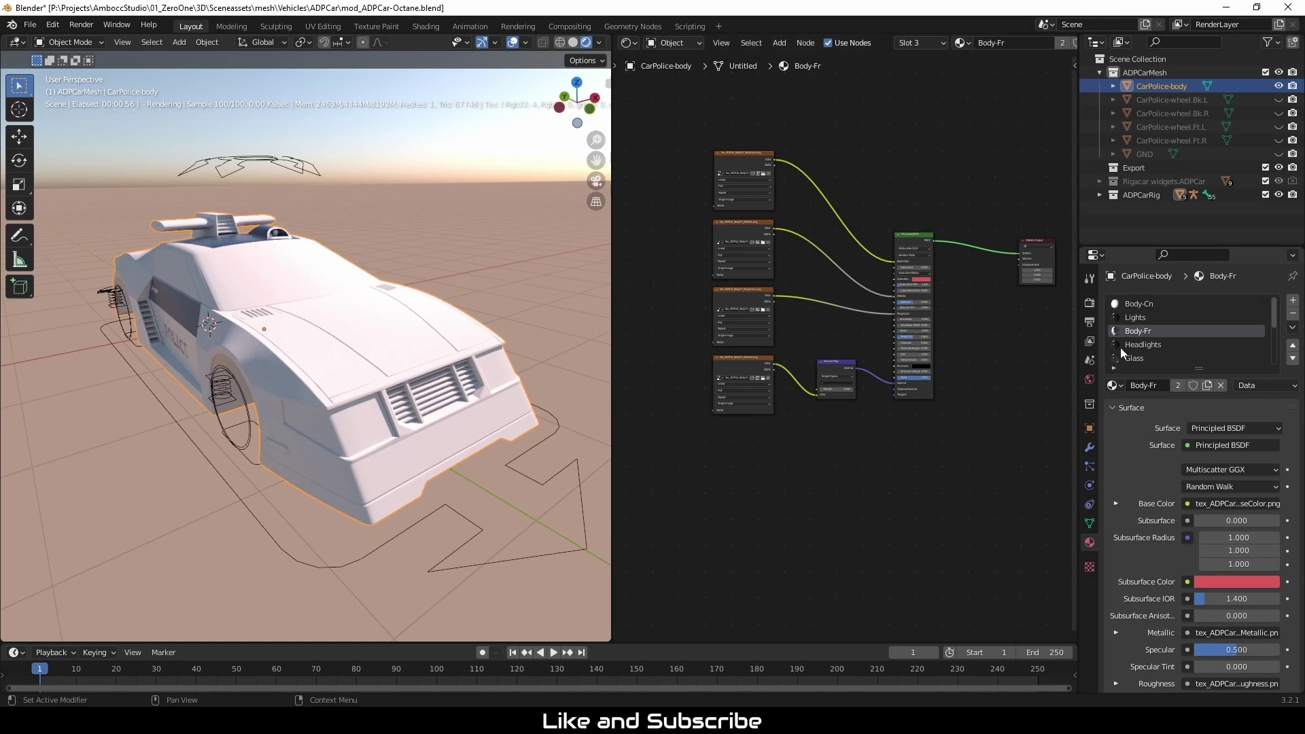
left_click_drag(663, 124, 944, 521)
scroll(858, 333, "up", 4)
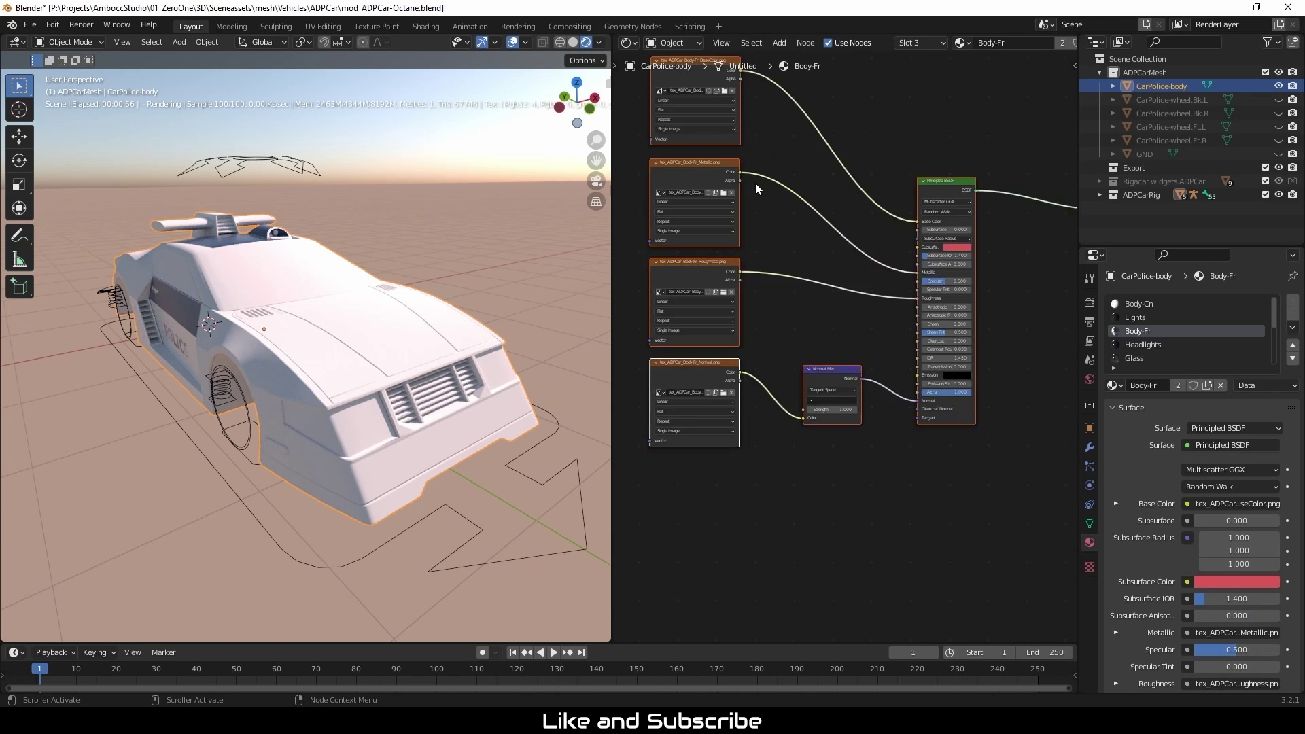
scroll(734, 272, "down", 4)
key("x")
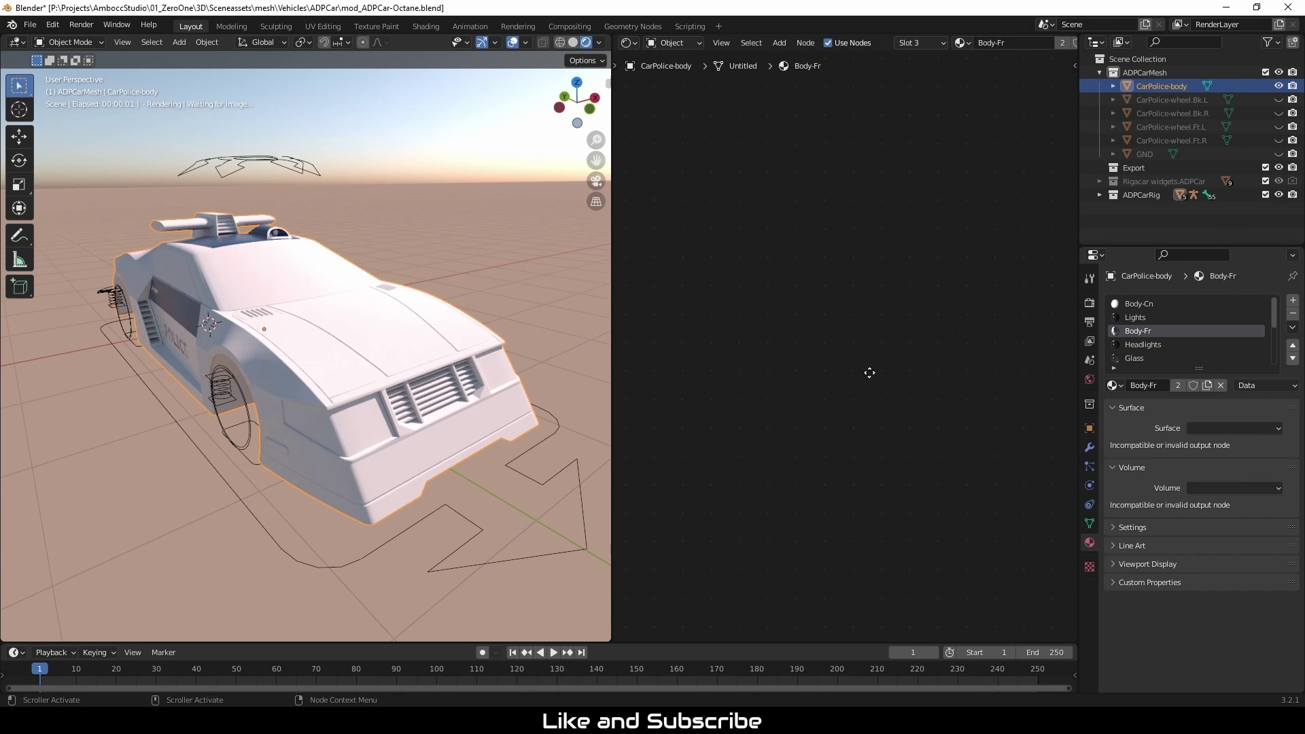
key("ctrl+v")
left_click_drag(897, 218, 970, 283)
Step: Load tex_ADPCar_Body-Fr_BaseColor.png into Body-Fr's albedo Image Tex node
scroll(883, 320, "up", 3)
scroll(865, 337, "up", 1)
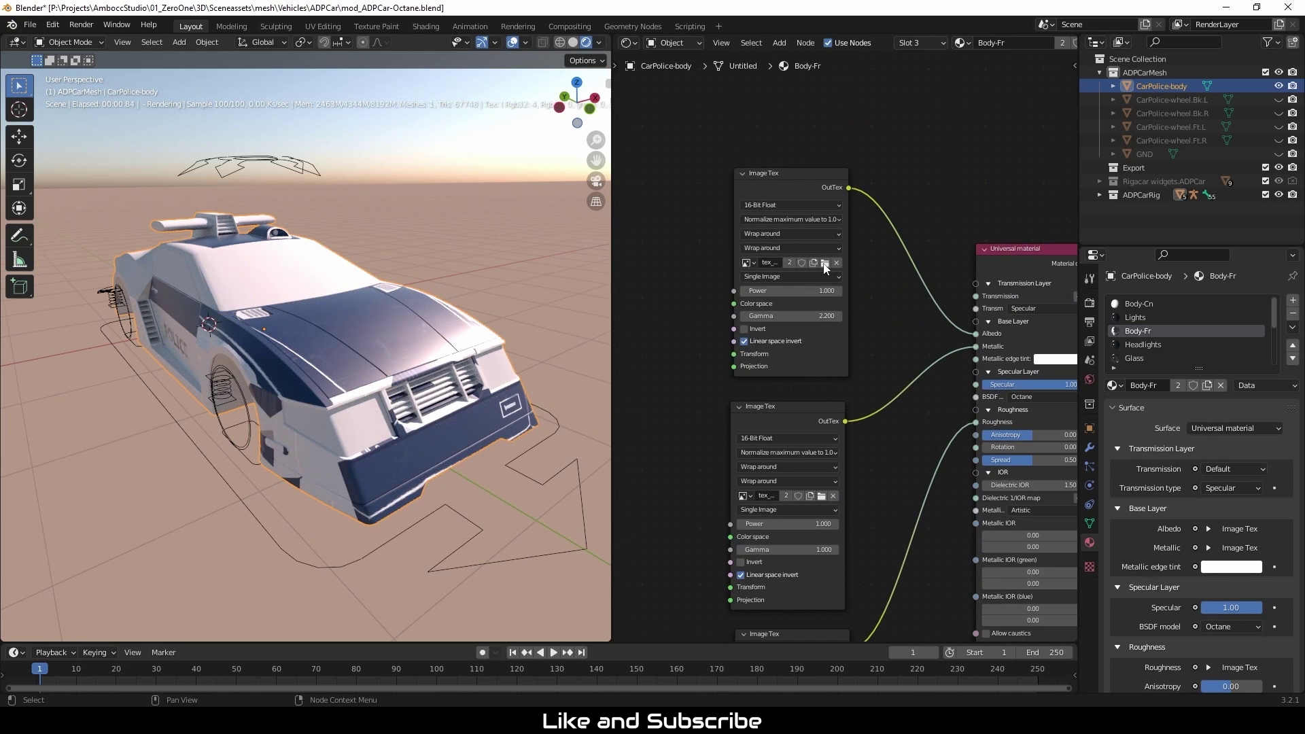
left_click(822, 262)
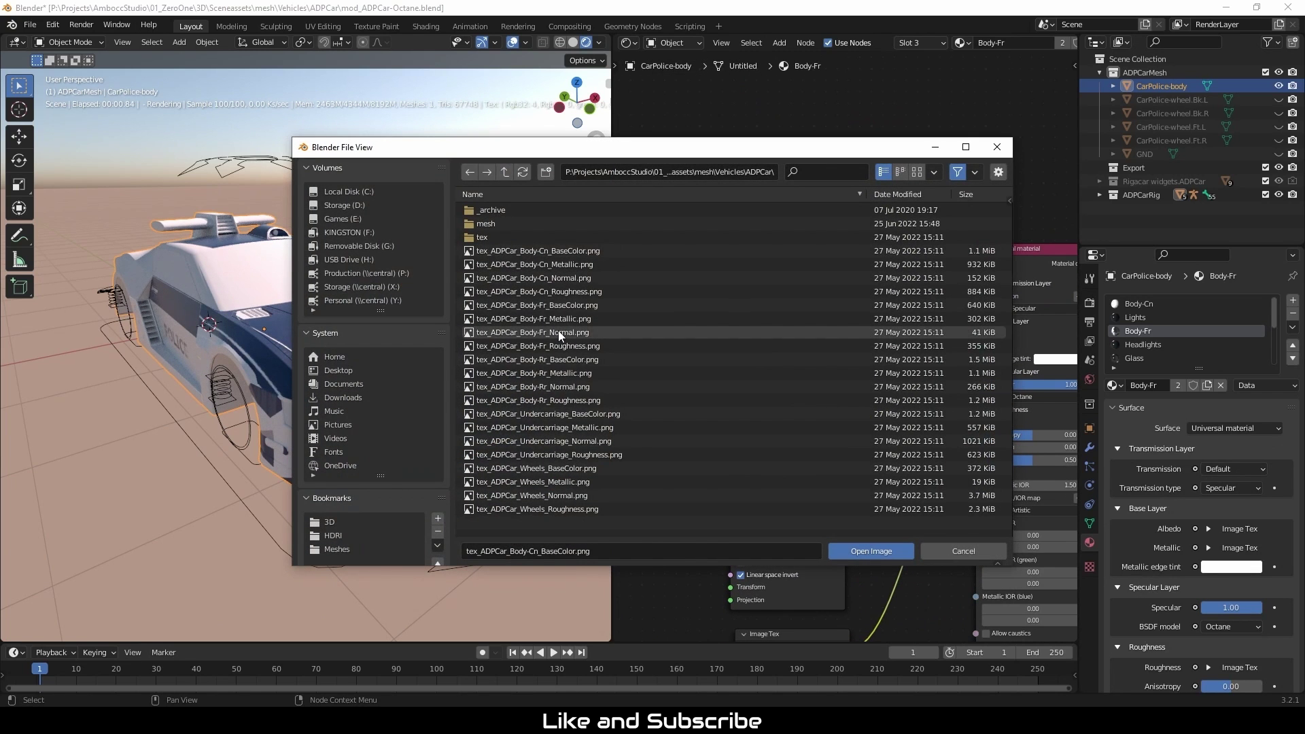
left_click(561, 308)
left_click(862, 550)
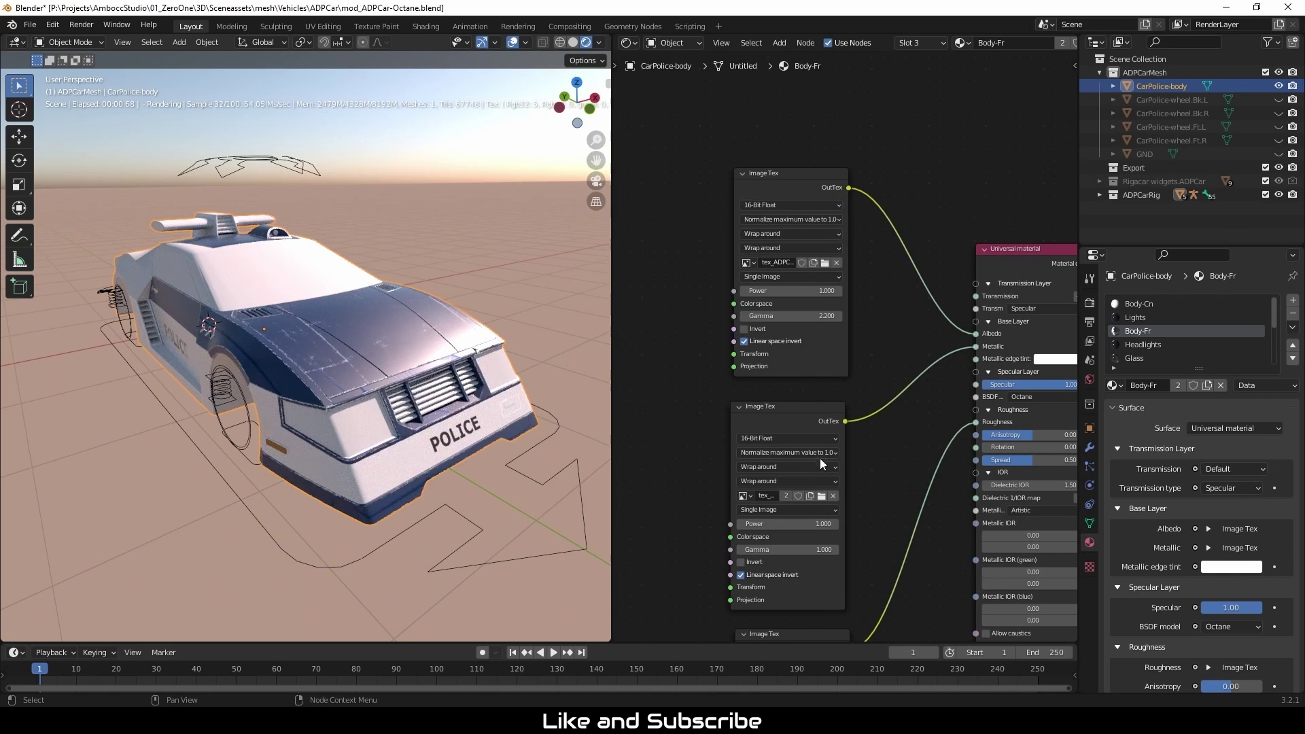
Step: Load tex_ADPCar_Body-Fr_Metallic.png into Body-Fr's metallic Image Tex node
left_click(822, 496)
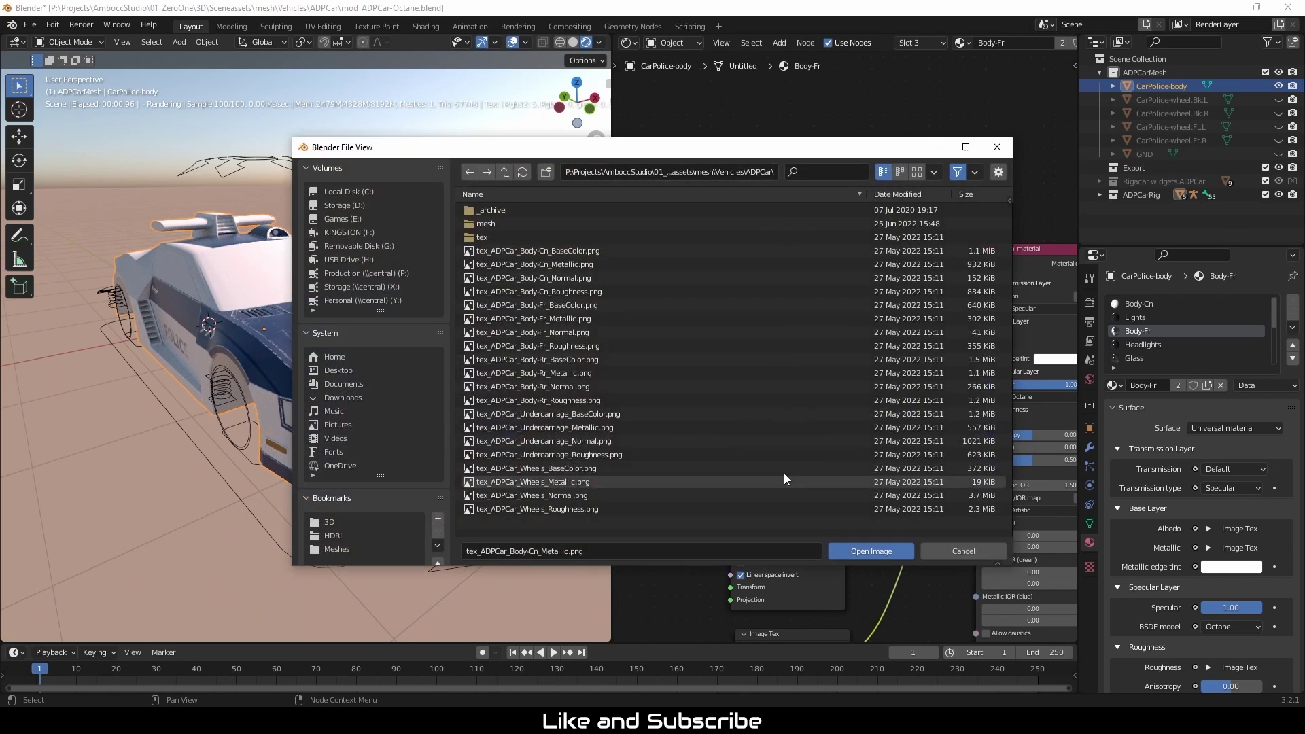
left_click(564, 318)
left_click(892, 543)
Step: Load tex_ADPCar_Body-Fr_Roughness.png into Body-Fr's roughness Image Tex node
middle_click_drag(879, 562, 852, 336)
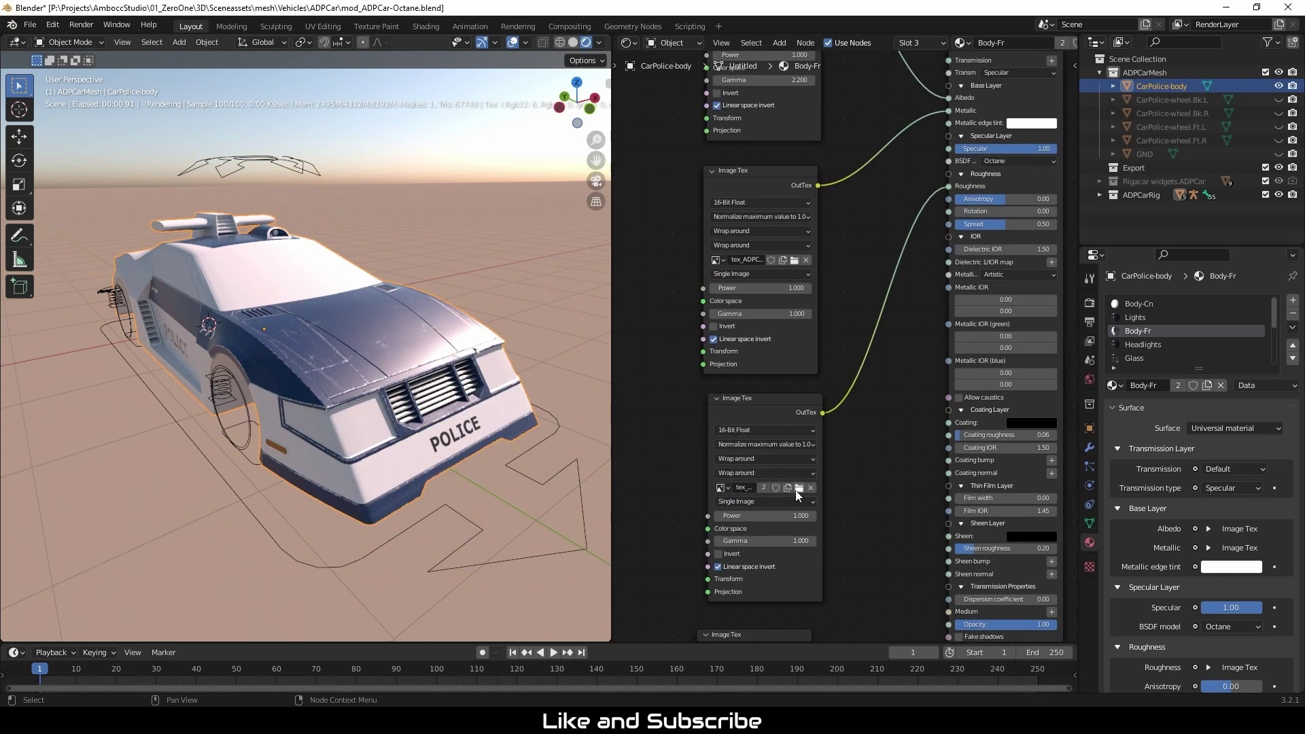
left_click(805, 488)
left_click(568, 345)
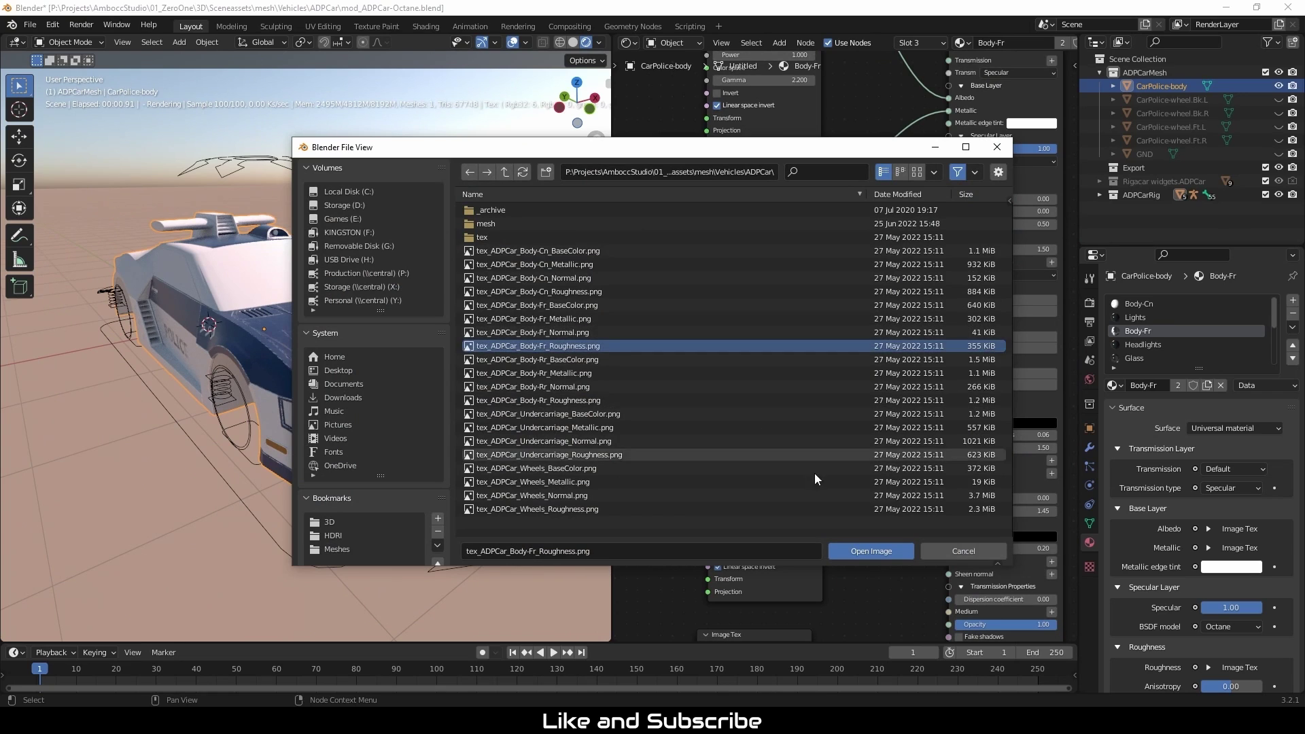
left_click(873, 549)
Step: Load tex_ADPCar_Body-Fr_Normal.png into Body-Fr's normal Image Tex node
scroll(792, 458, "down", 5, "shift")
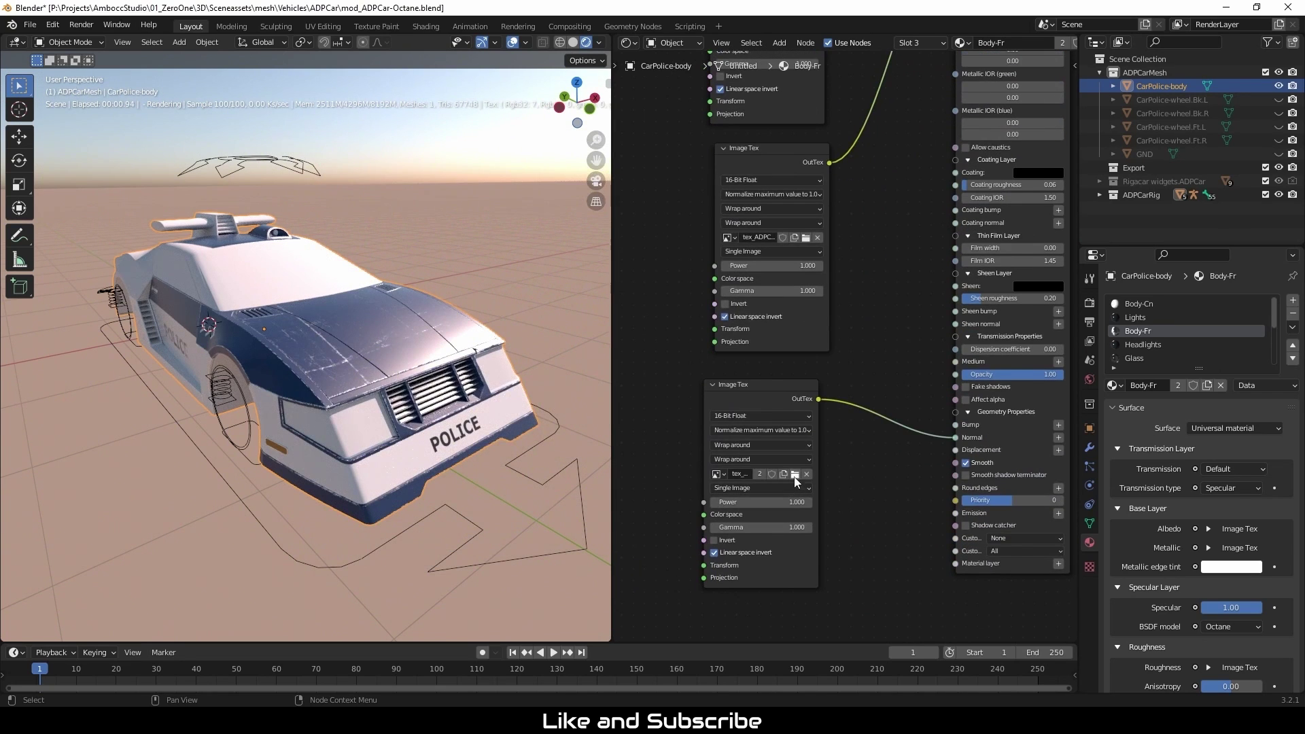
left_click(795, 475)
left_click(564, 333)
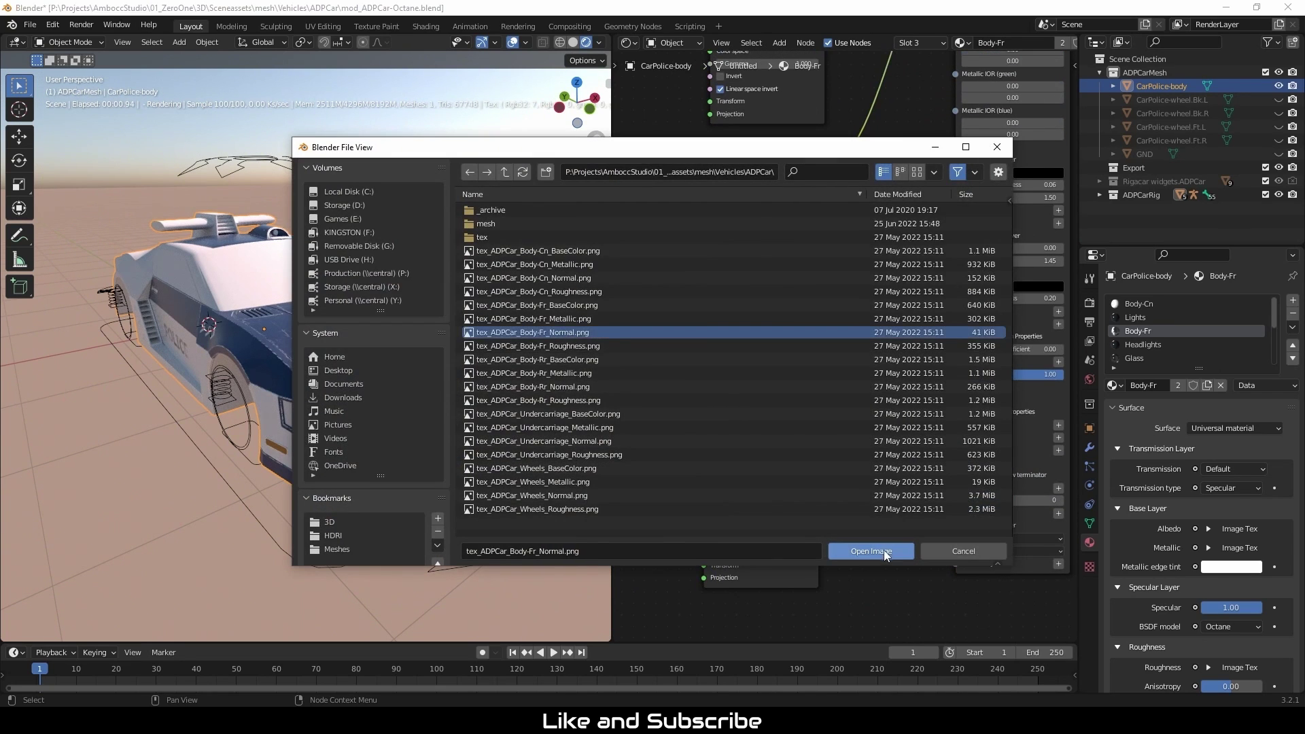
left_click(883, 549)
Step: Open the Lights material and move its Principled BSDF node well away from the Material Output node
middle_click_drag(299, 381, 394, 381)
scroll(349, 382, "down", 4)
scroll(394, 381, "up", 5)
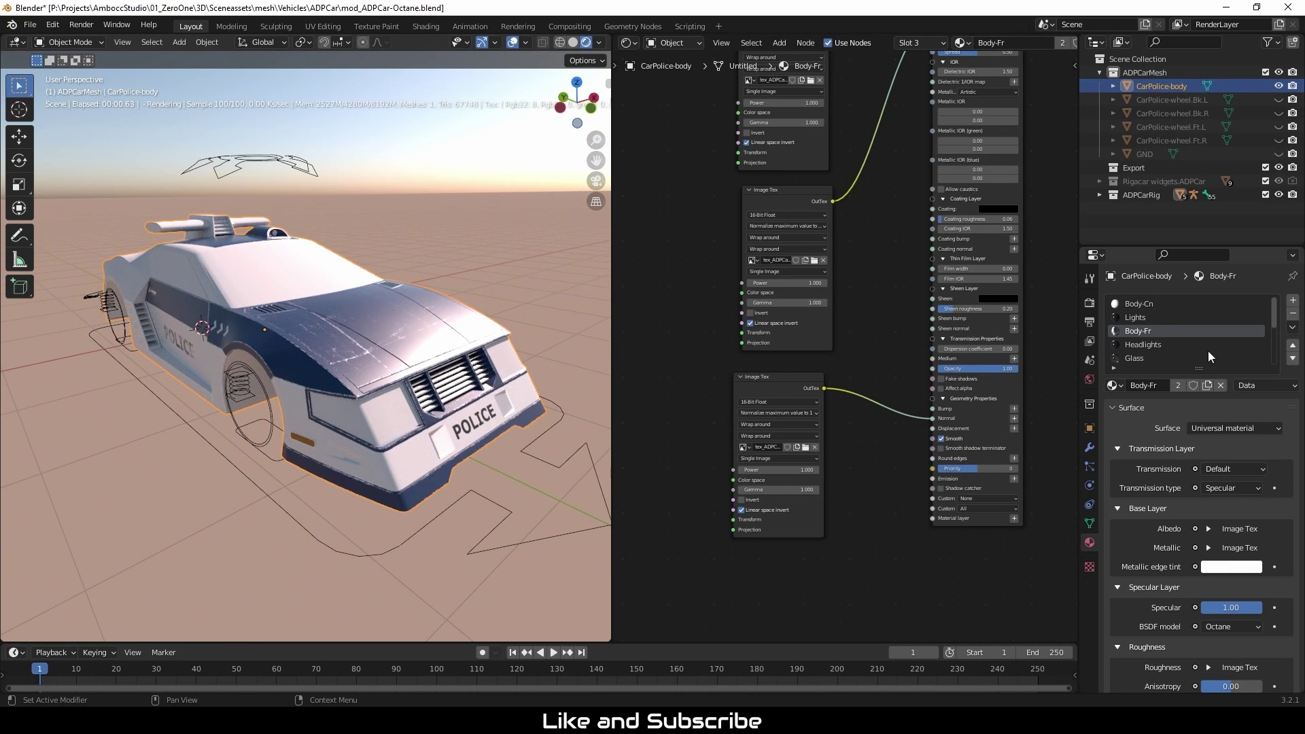
left_click_drag(1273, 328, 1278, 343)
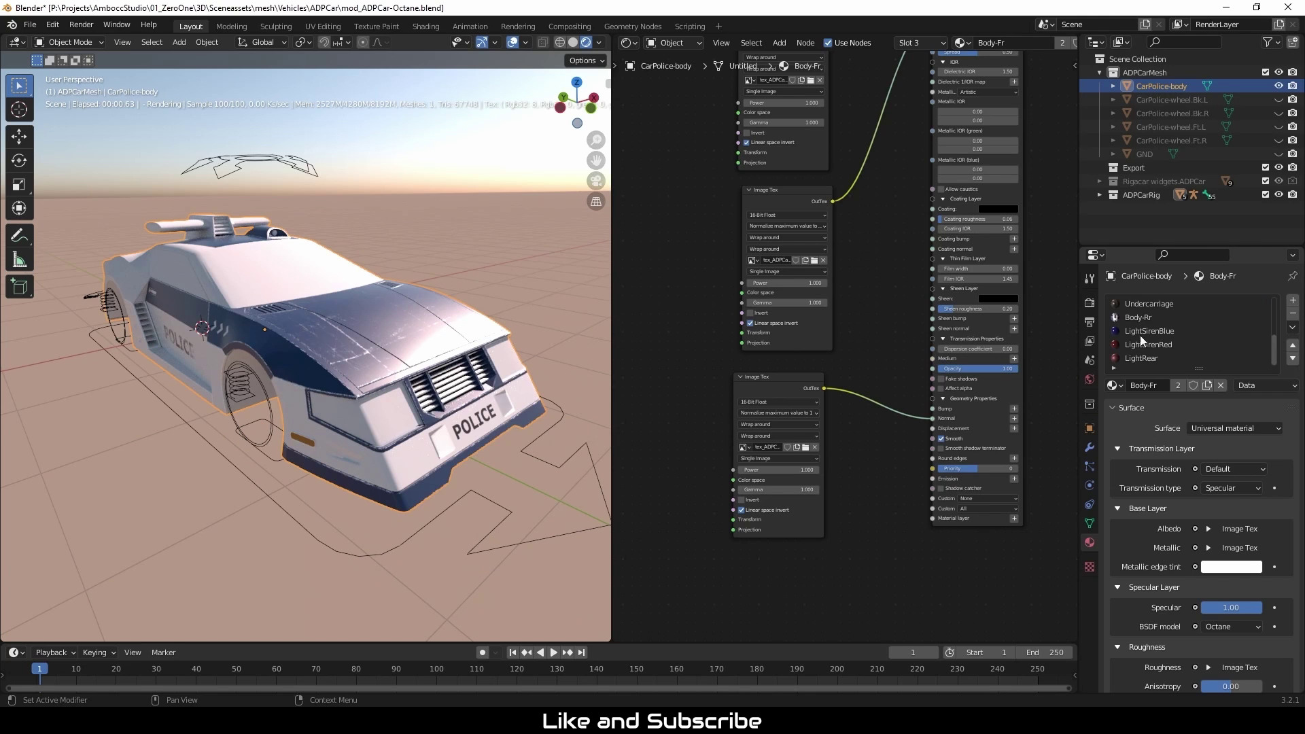
scroll(1227, 350, "up", 5)
left_click(1142, 317)
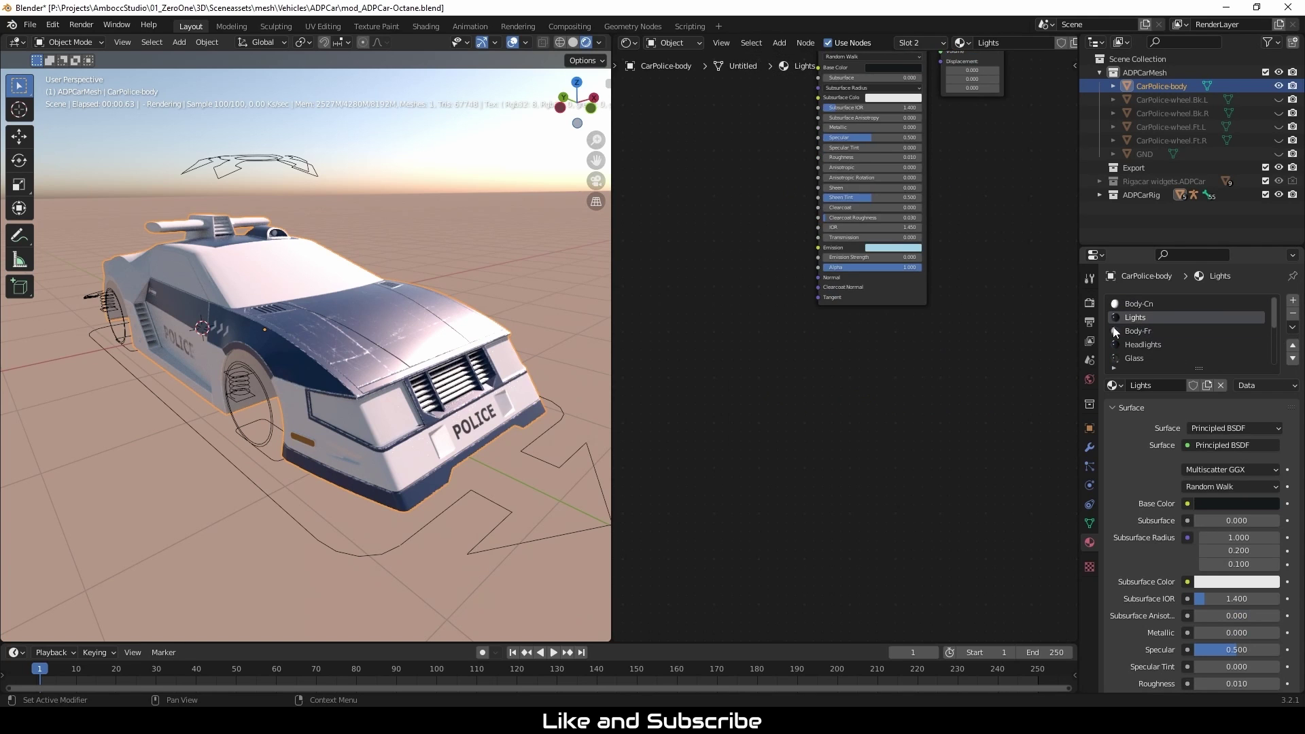
middle_click_drag(817, 275, 829, 271)
left_click_drag(831, 273, 637, 270)
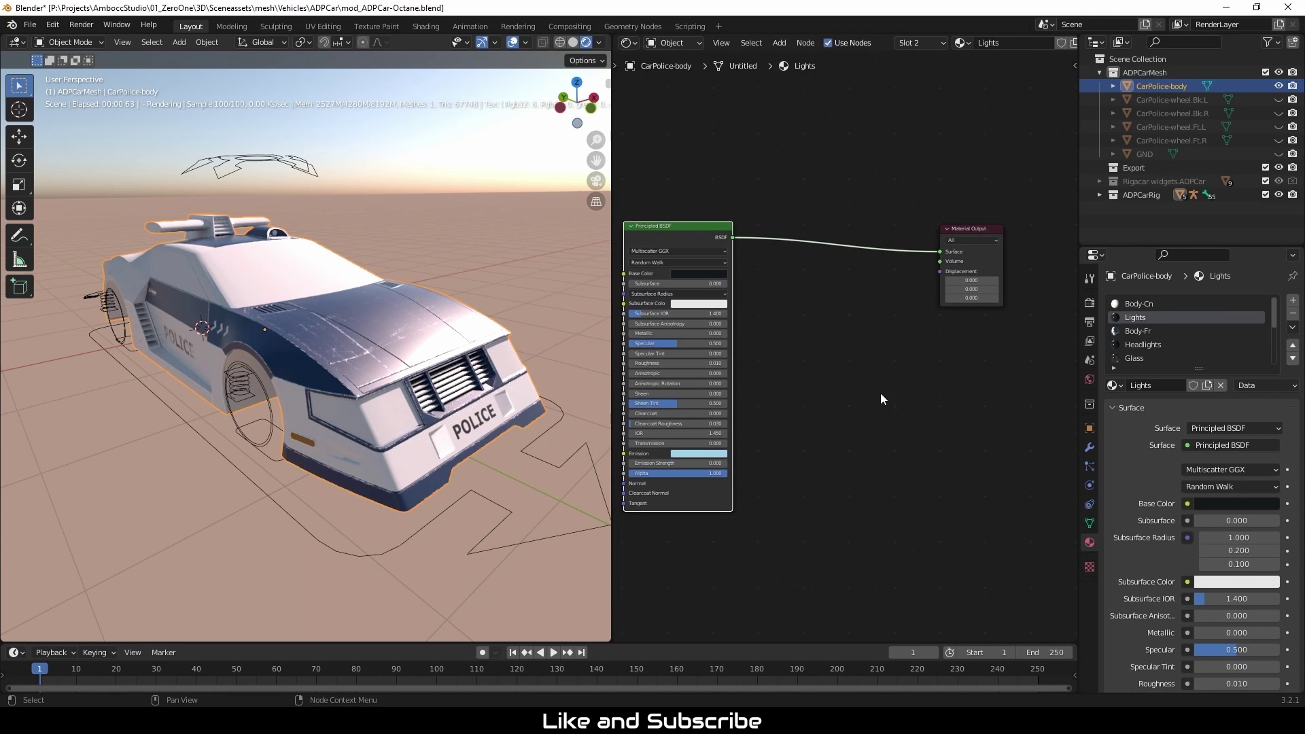
Step: Add an Octane Universal material node to Lights and feed the Material Output's Surface from it instead of the Principled BSDF
key("shift+a")
mouse_move(823, 335)
mouse_move(808, 224)
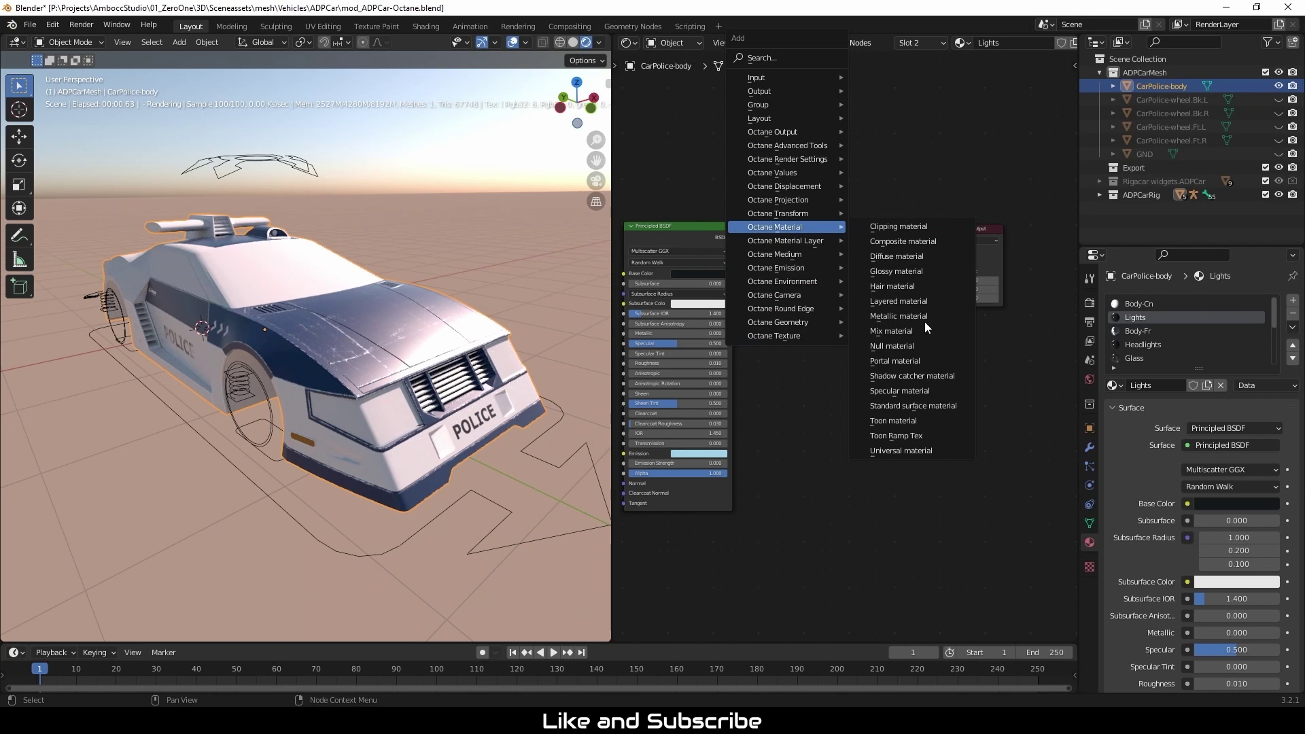
left_click(901, 451)
left_click(886, 388)
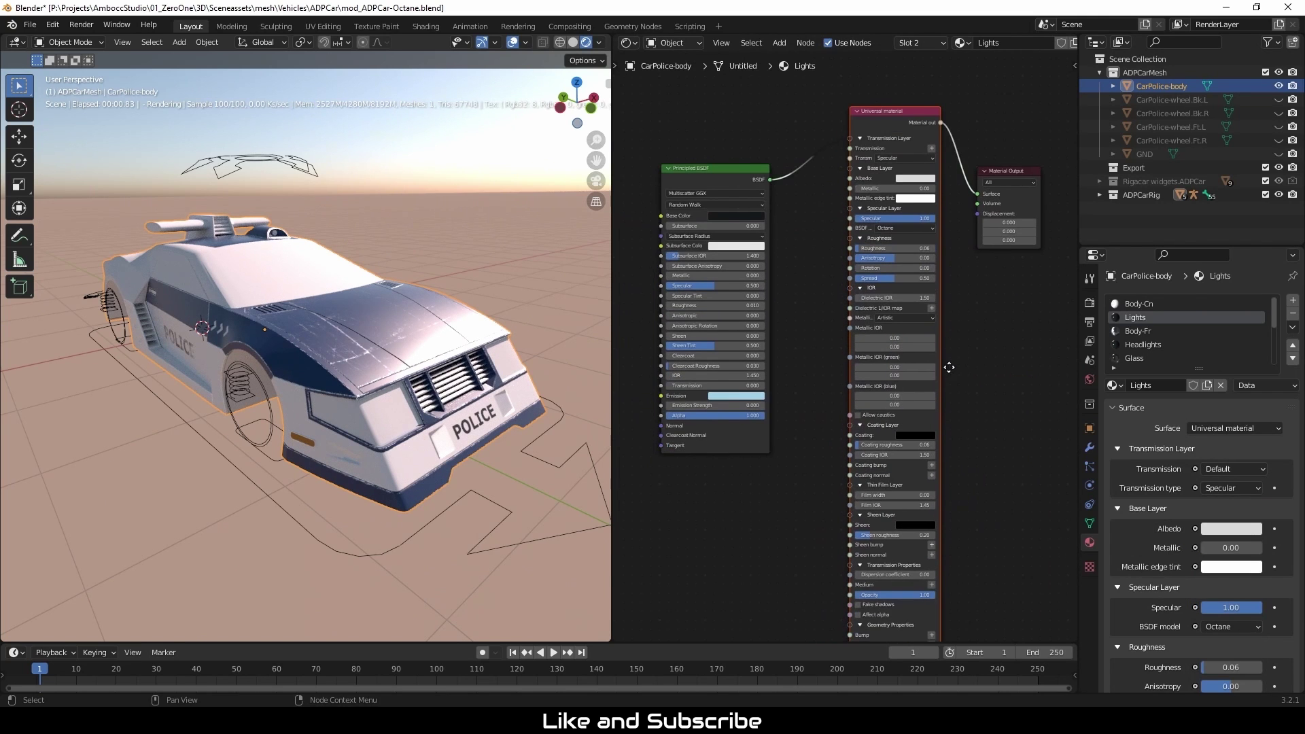
Step: Set the BSDF model to GGX (energy preserving) on the Universal materials of Lights, Body-Cn and Body-Fr
scroll(817, 258, "up", 2)
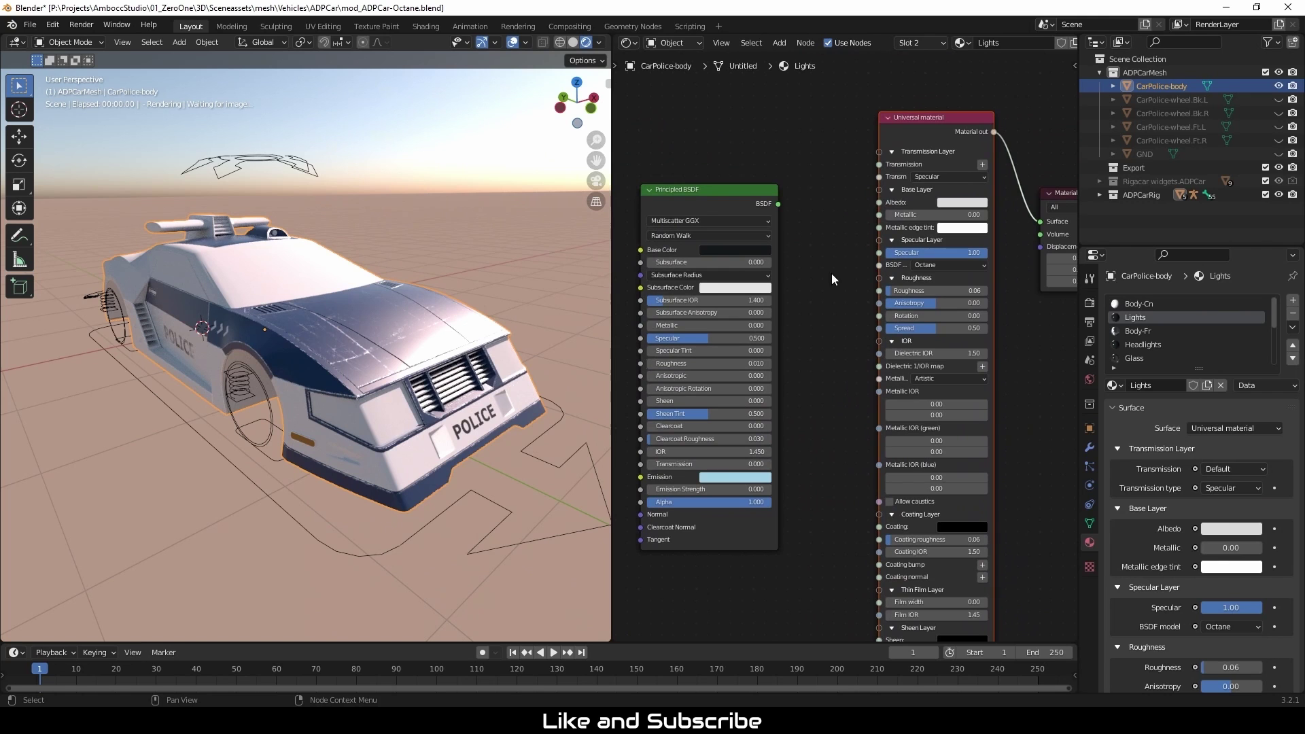
left_click(941, 316)
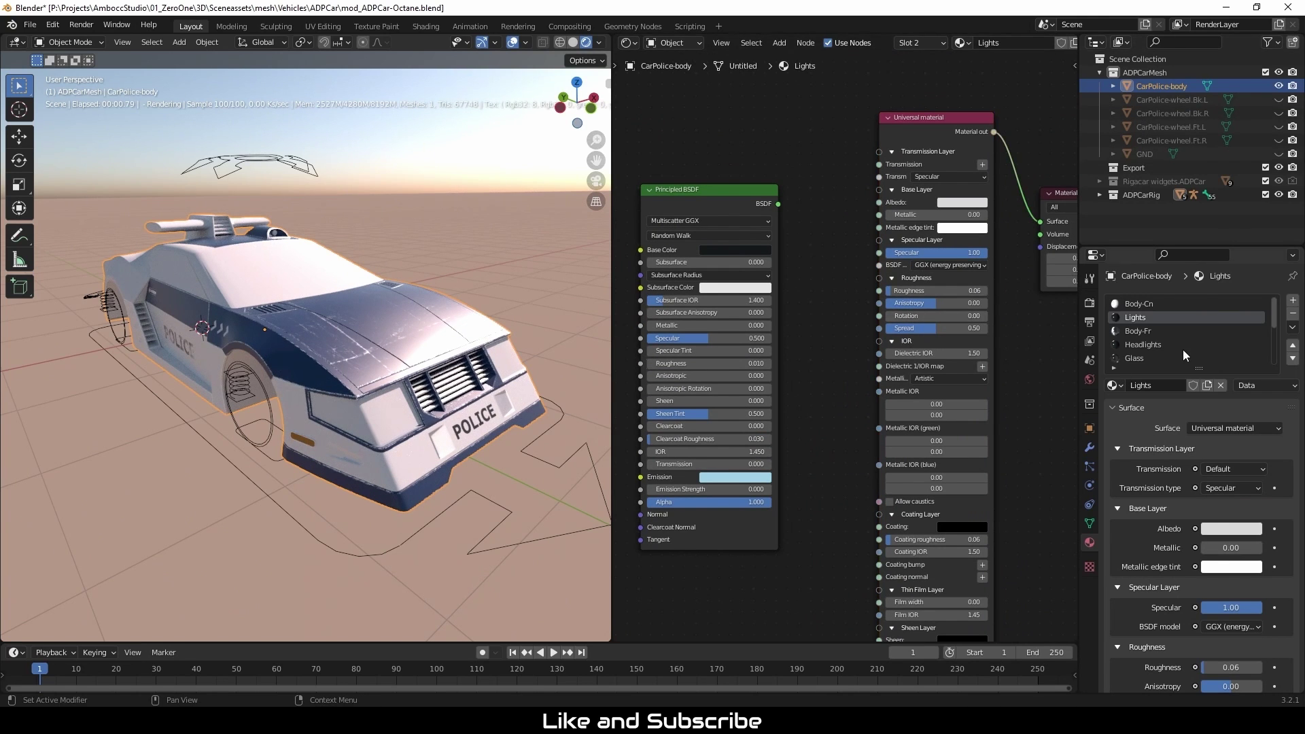
left_click(1142, 305)
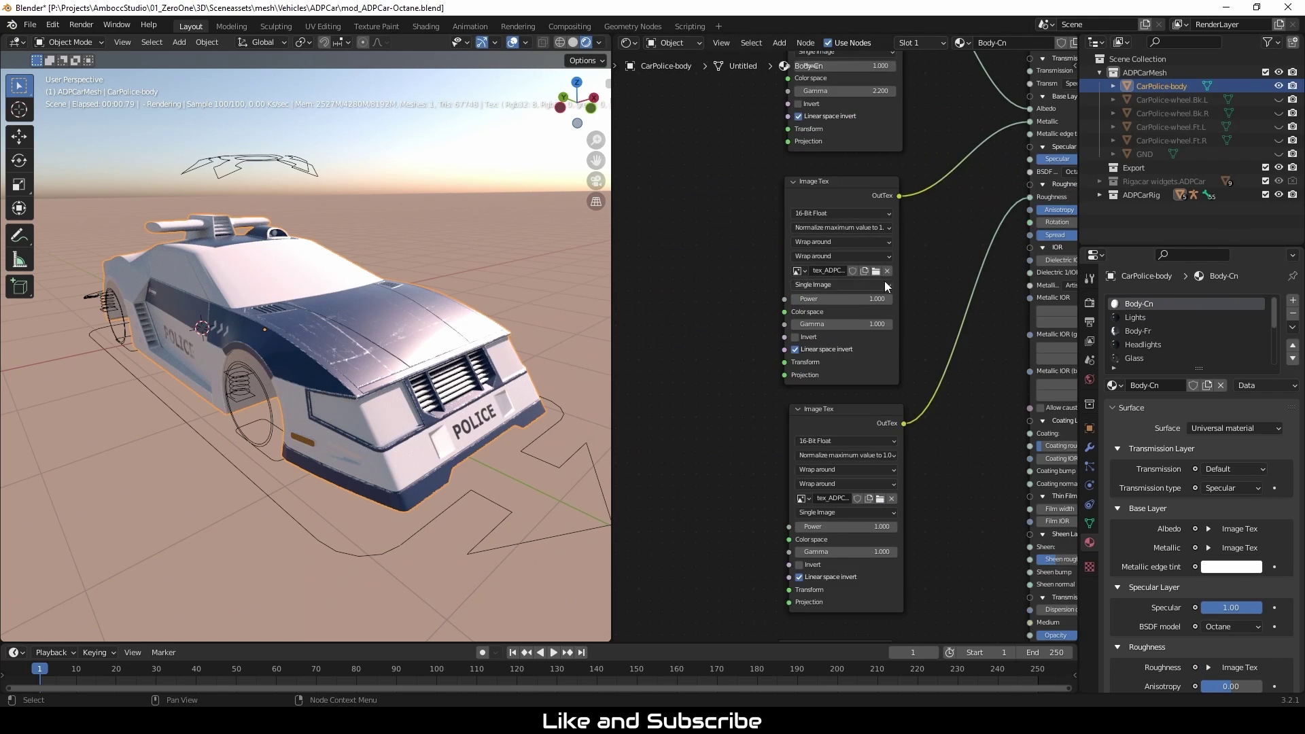
middle_click_drag(933, 230, 686, 310)
left_click(838, 253)
left_click(862, 299)
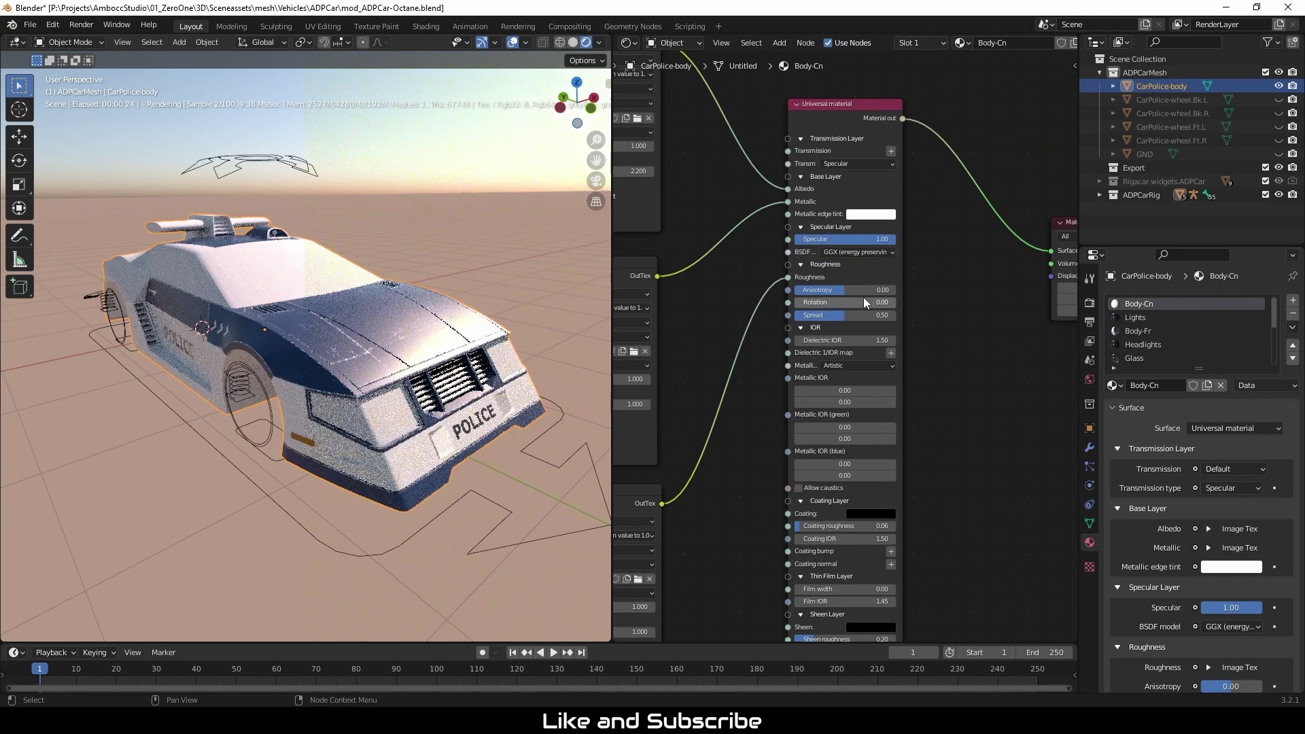
left_click(1138, 330)
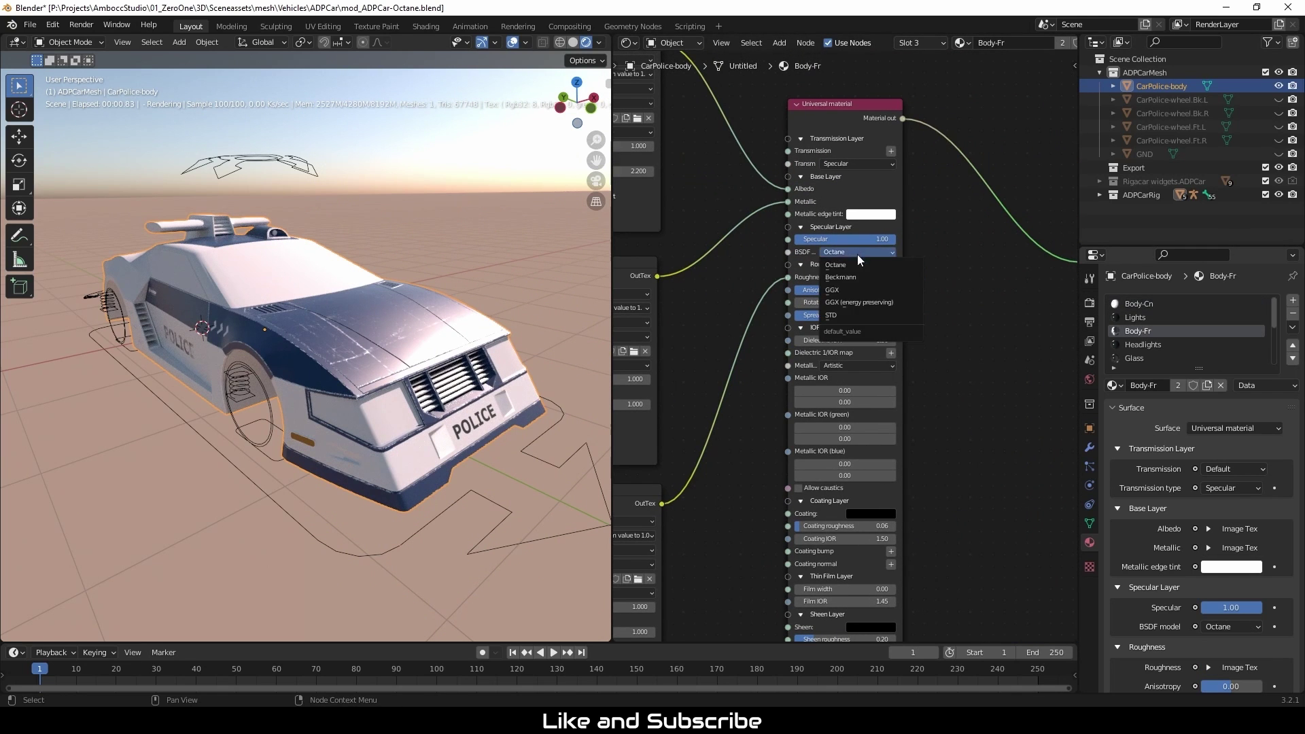
left_click(858, 302)
Step: In the Lights material, copy the Principled BSDF's base color to the Universal material's Albedo
left_click(1136, 317)
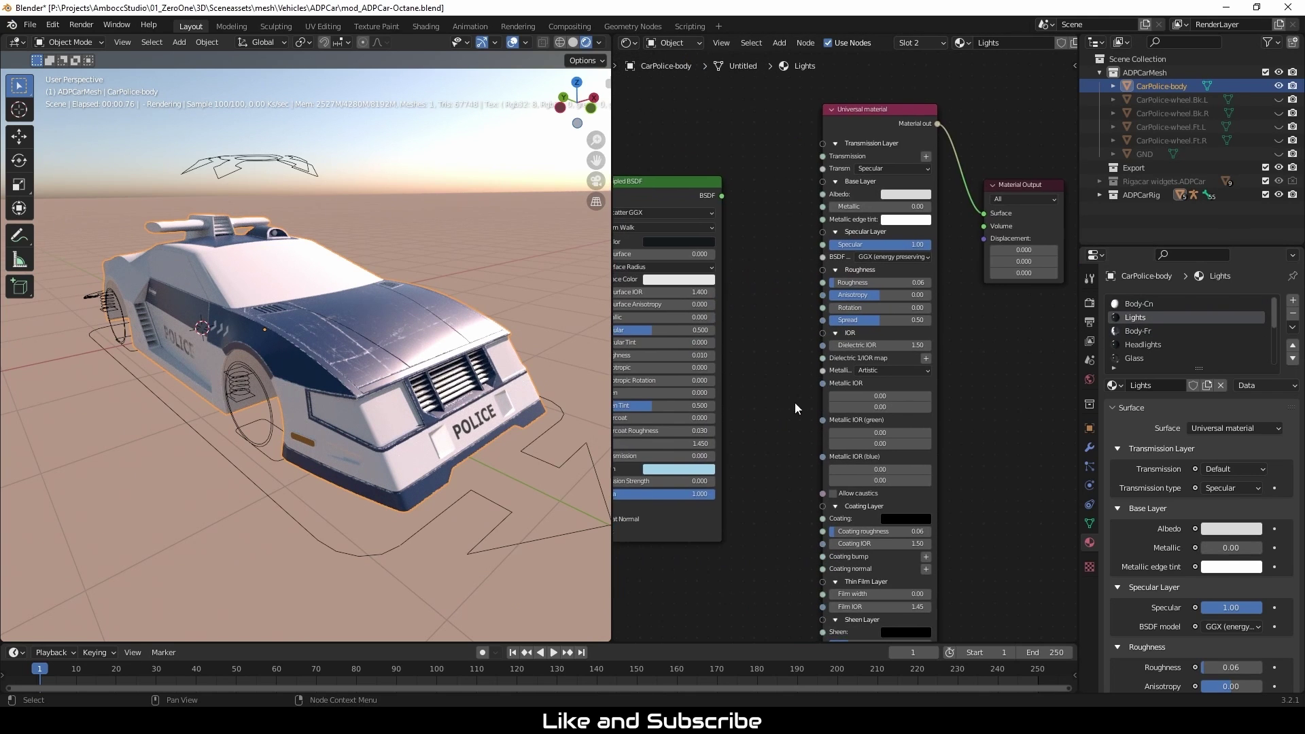
middle_click_drag(794, 402, 878, 364)
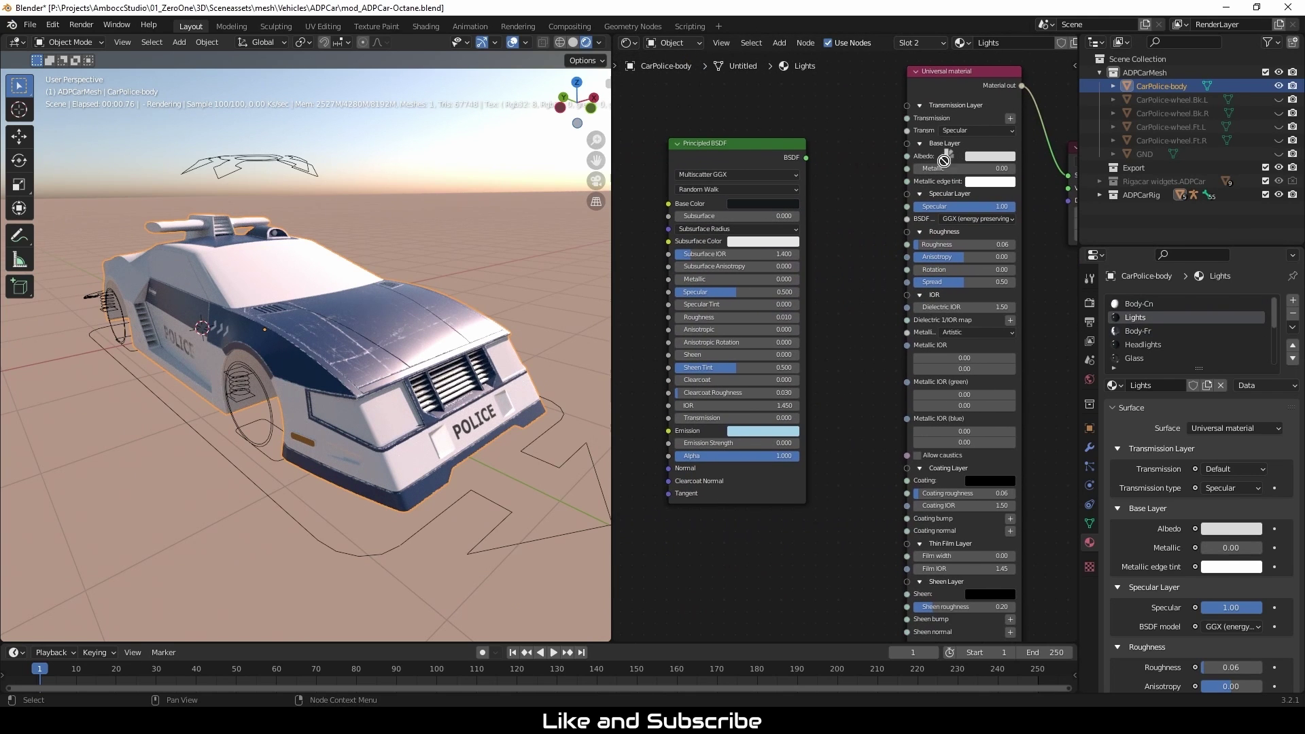
left_click_drag(943, 161, 996, 157)
middle_click_drag(839, 344, 833, 315)
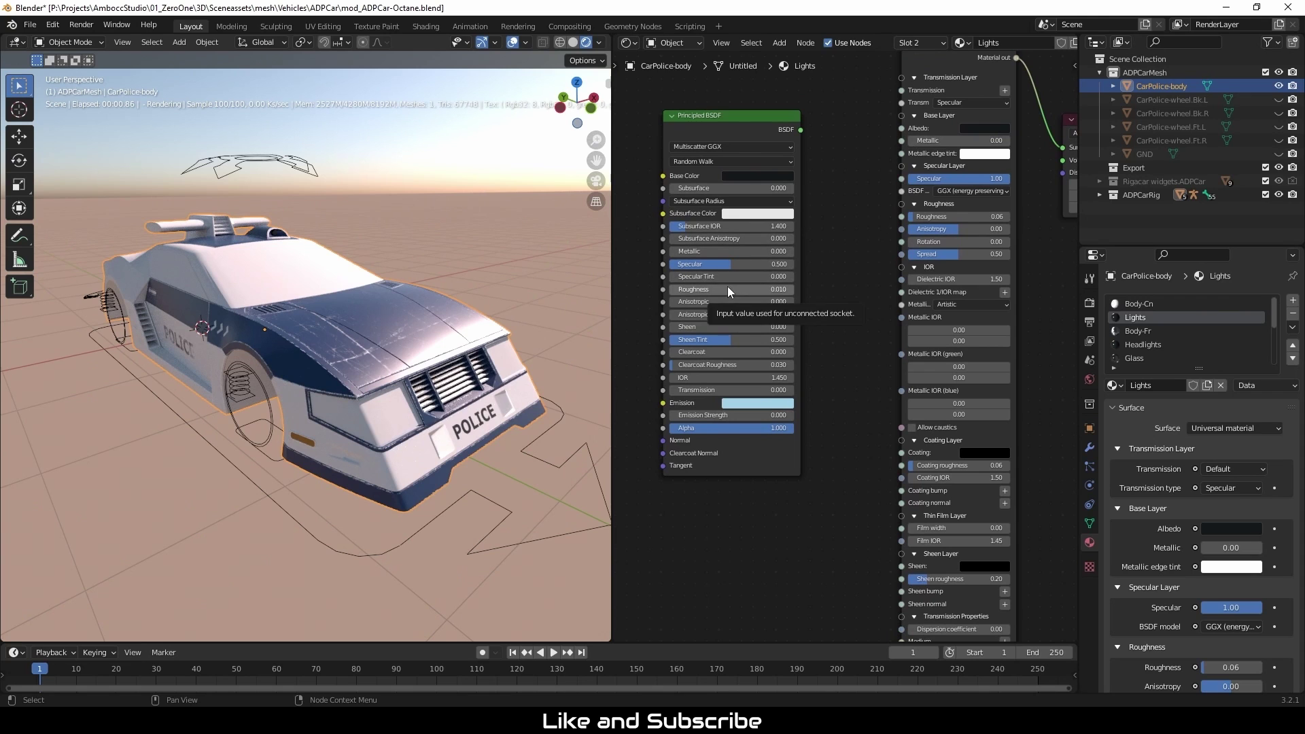
Step: Set the Lights Universal material's roughness to 0.01 and its specular to 0.5
left_click(968, 216)
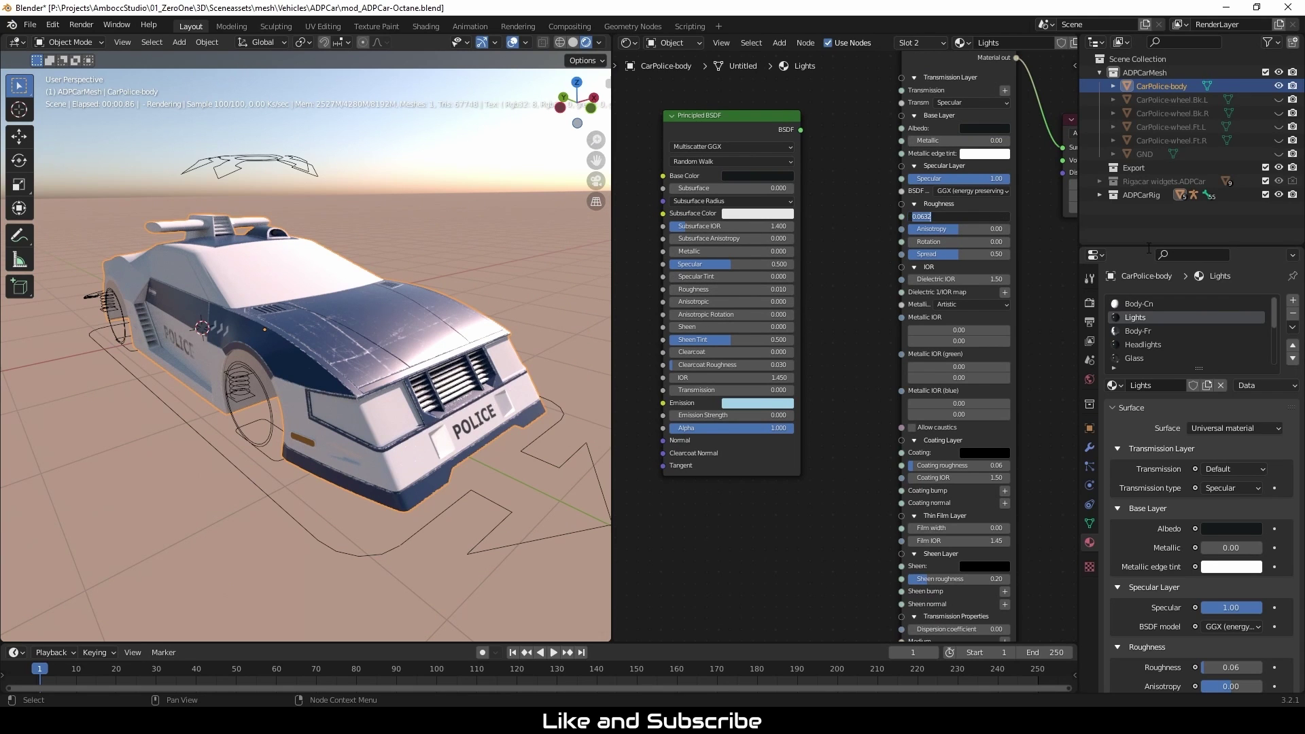
type("0.01")
key("Return")
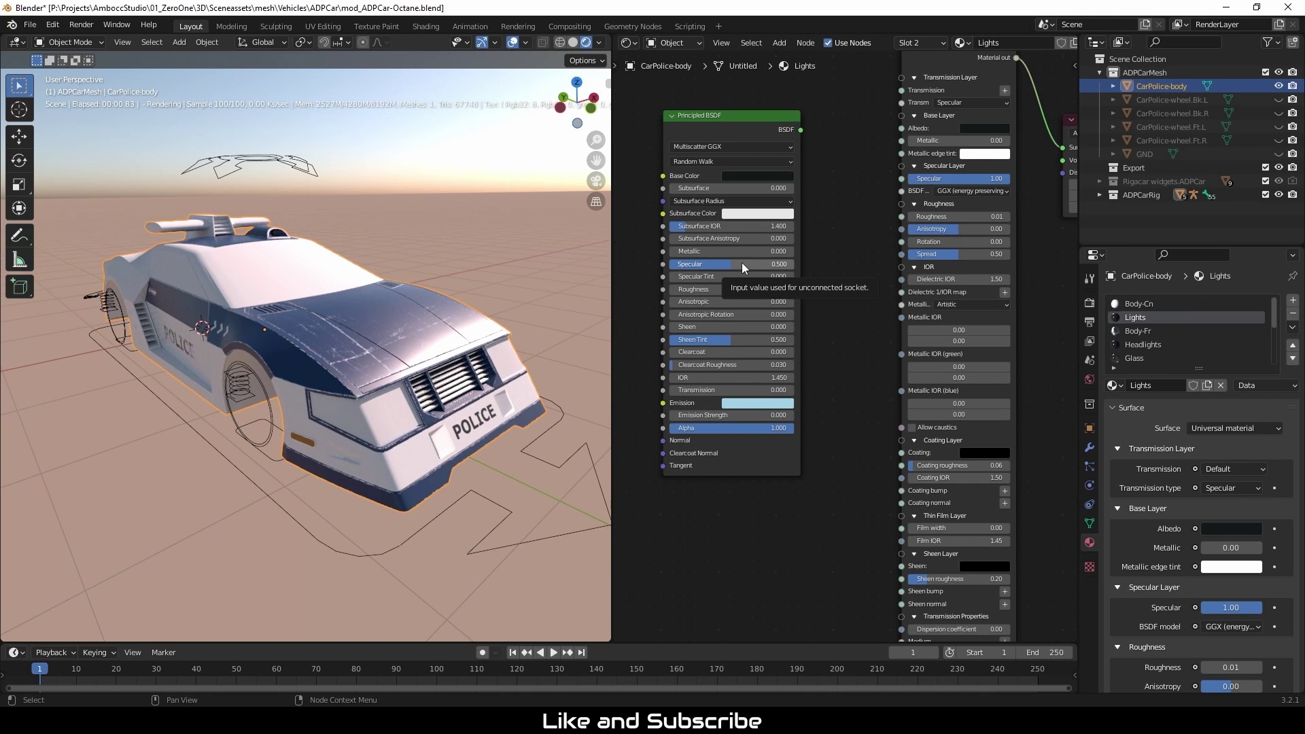
left_click(977, 180)
type("0.5")
key("Return")
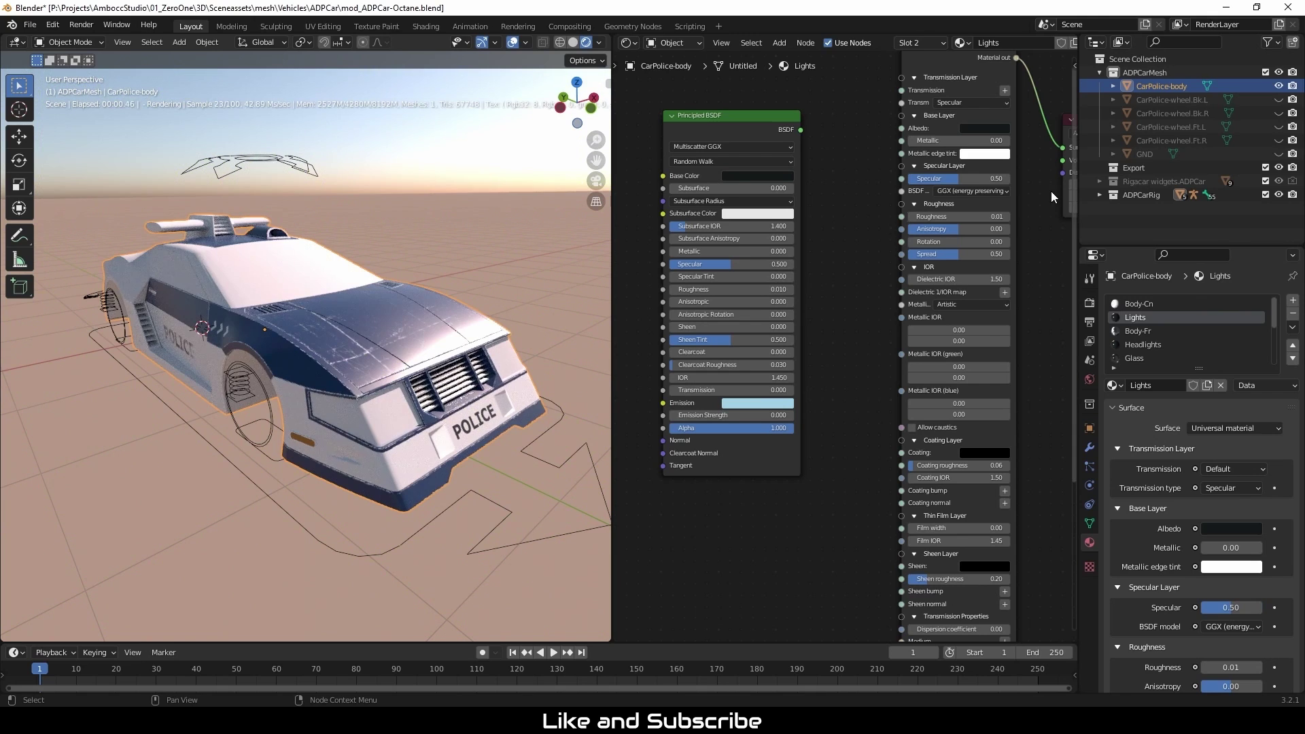
mouse_move(823, 504)
middle_mouse_down()
mouse_move(824, 482)
mouse_move(824, 527)
middle_mouse_up()
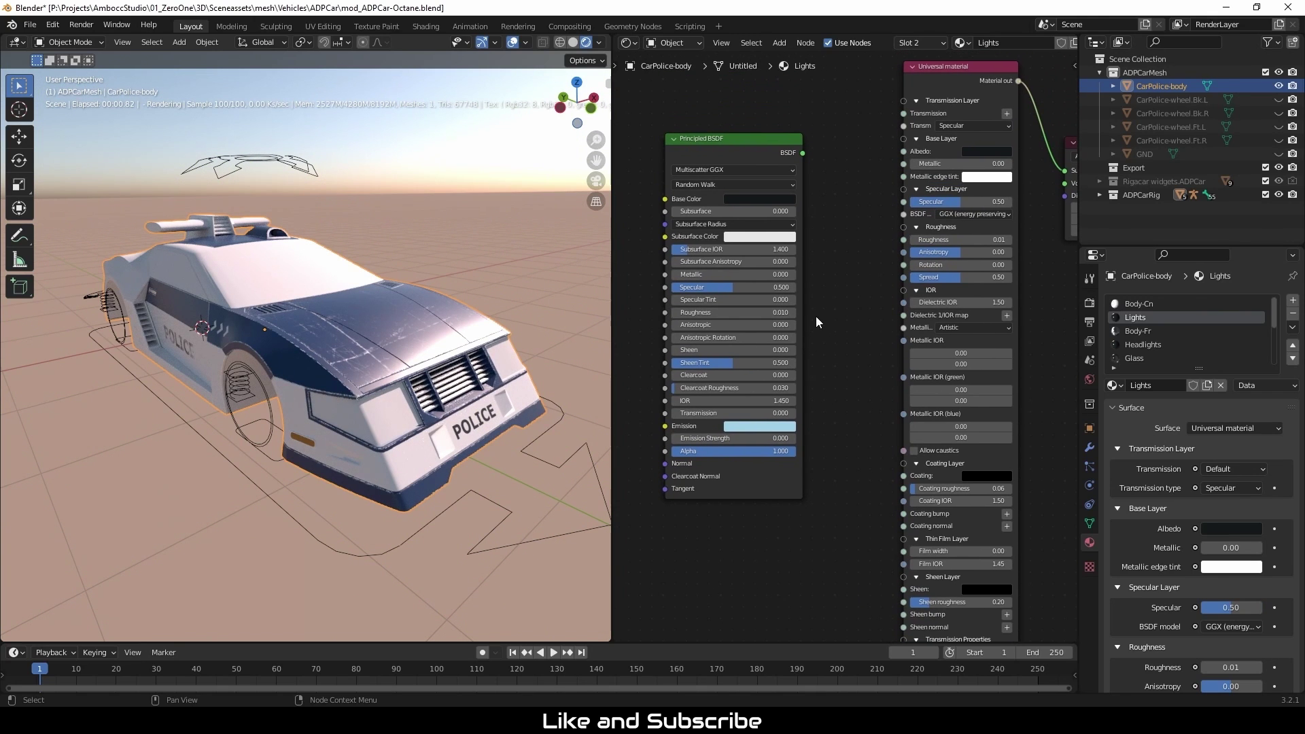
Step: Set the specular of the Universal materials in Body-Cn and Body-Fr to 0.5
left_click(1149, 304)
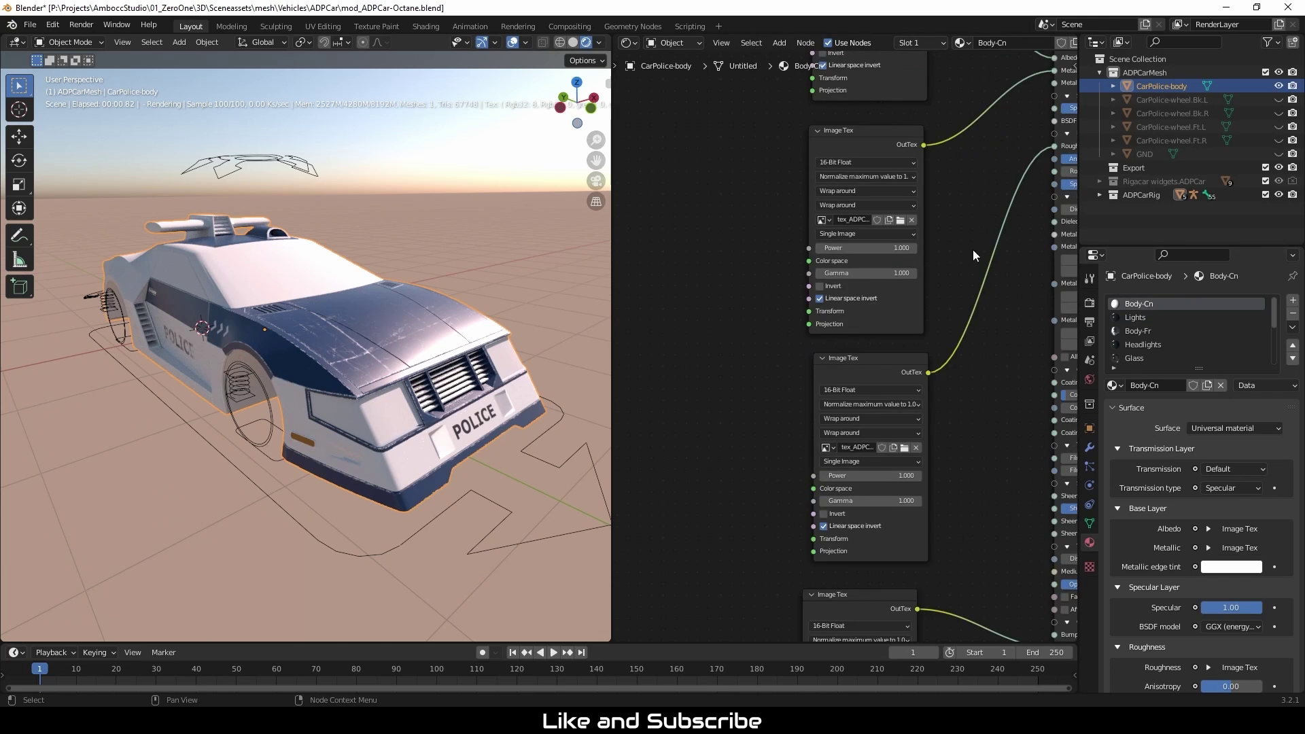
scroll(883, 258, "down", 3, "shift")
double_click(891, 140)
key("Return")
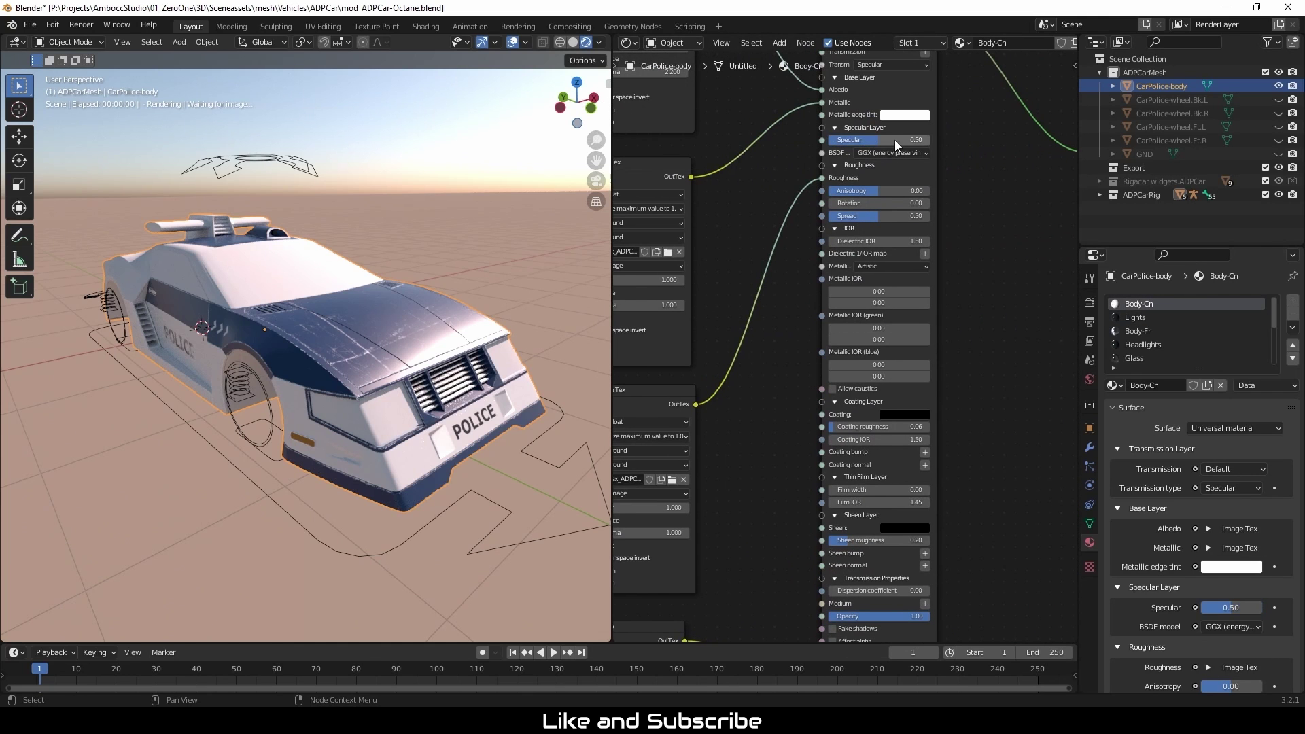
left_click(1138, 331)
double_click(882, 140)
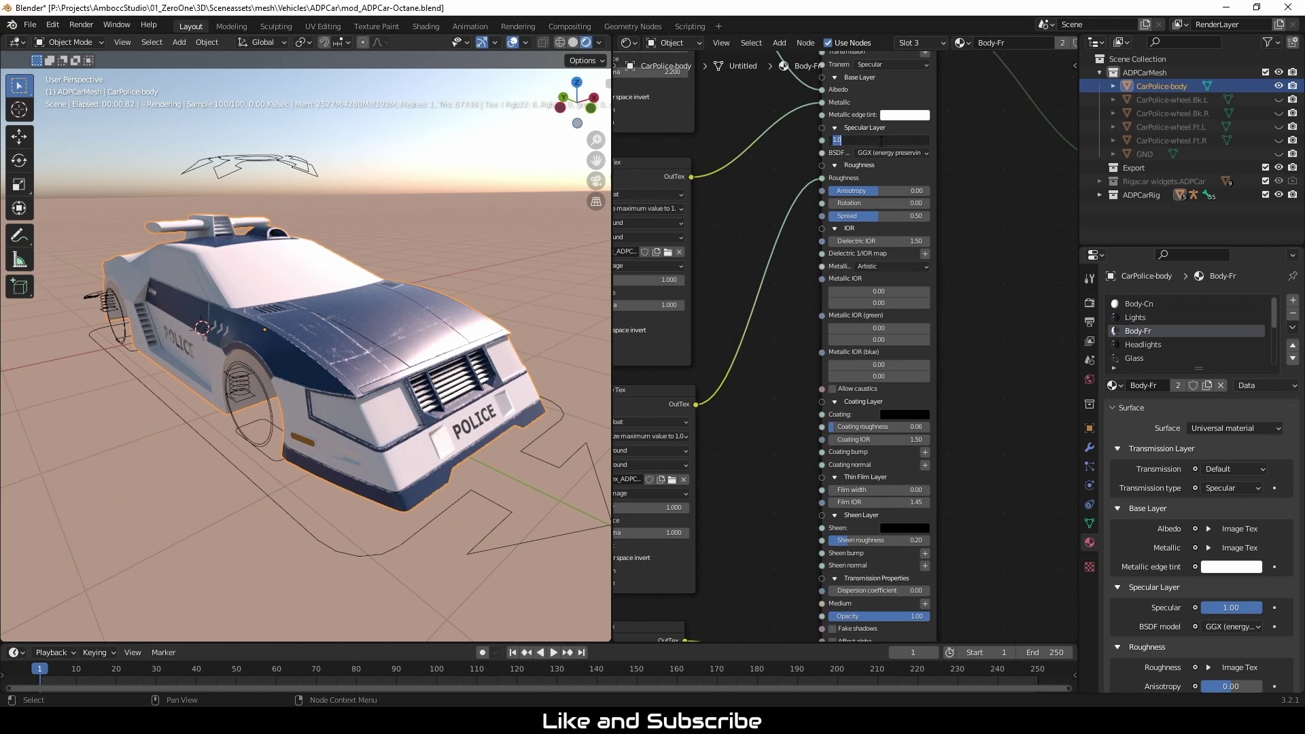
type("0.5")
key("Return")
Step: In the Lights material, add a Texture emission node to the Universal material's Emission input and place it below the Principled BSDF
left_click(1135, 317)
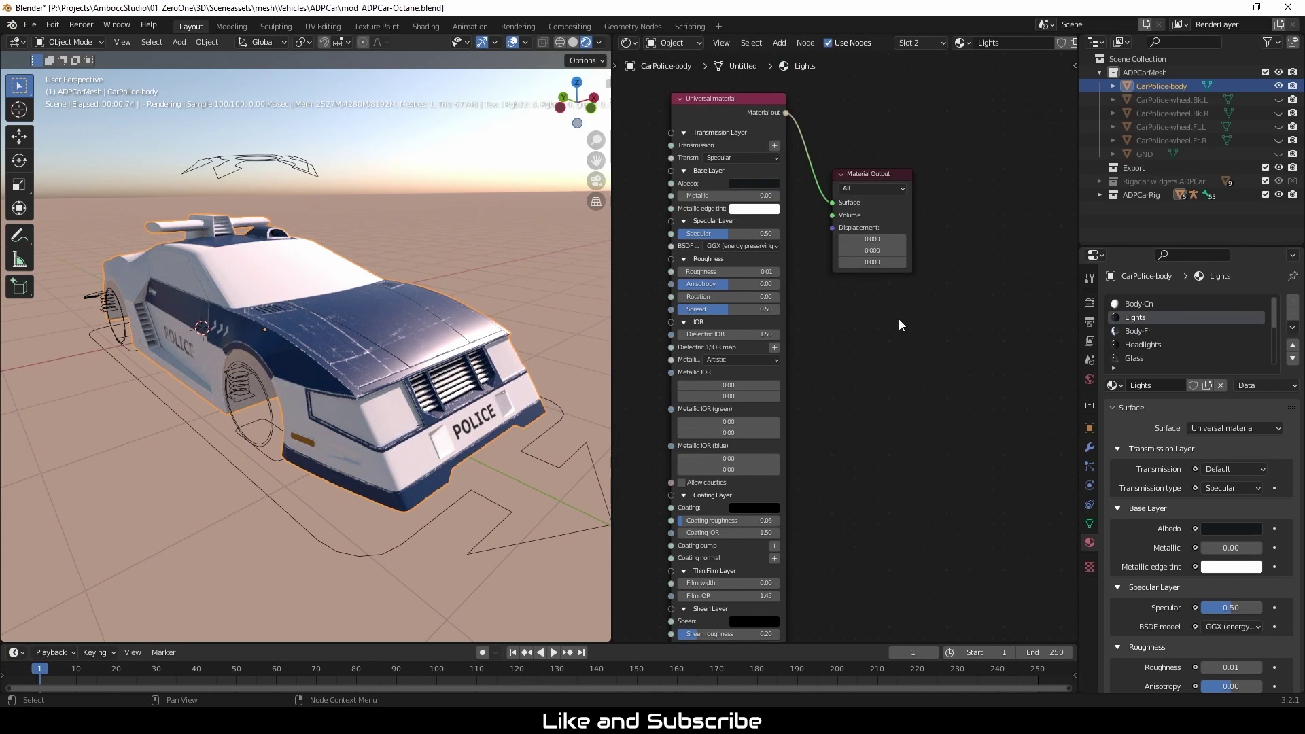
middle_click_drag(898, 320, 1021, 337)
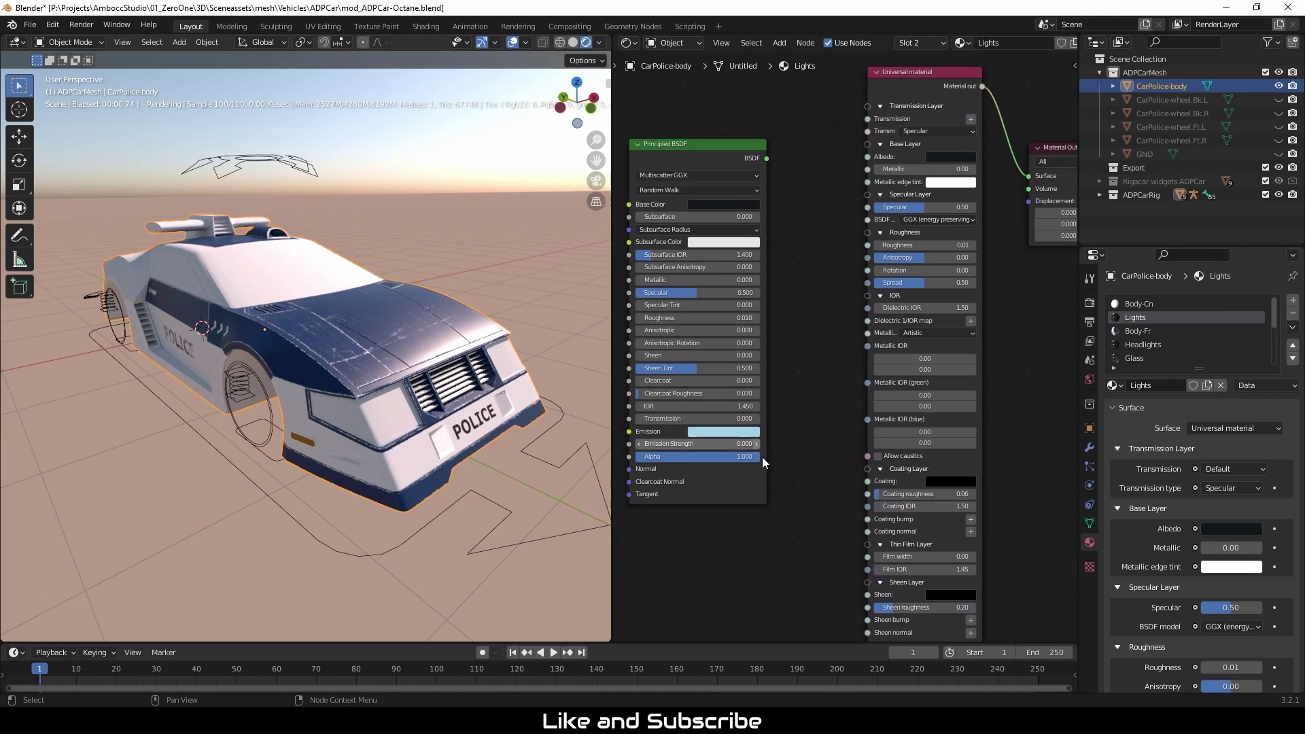
middle_click_drag(808, 523, 844, 399)
middle_click_drag(842, 499, 851, 392)
left_click(1013, 593)
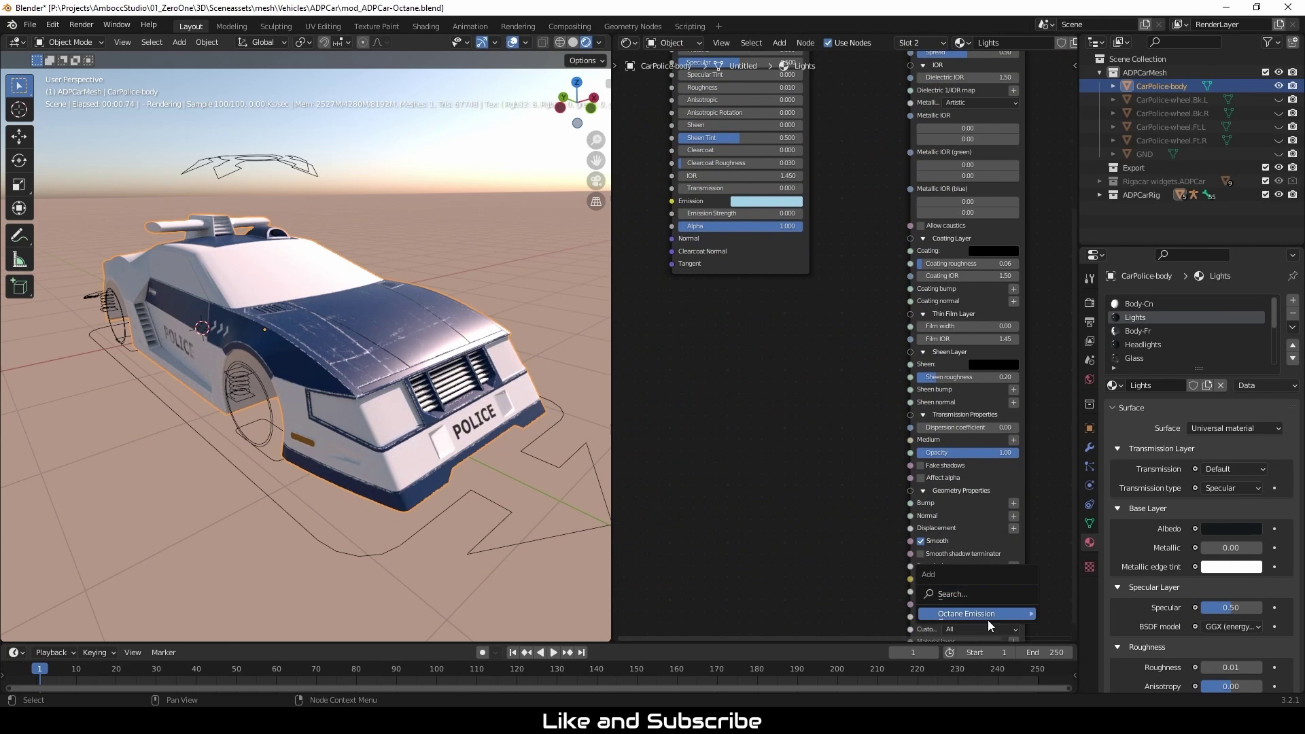
mouse_move(991, 615)
left_click(1068, 625)
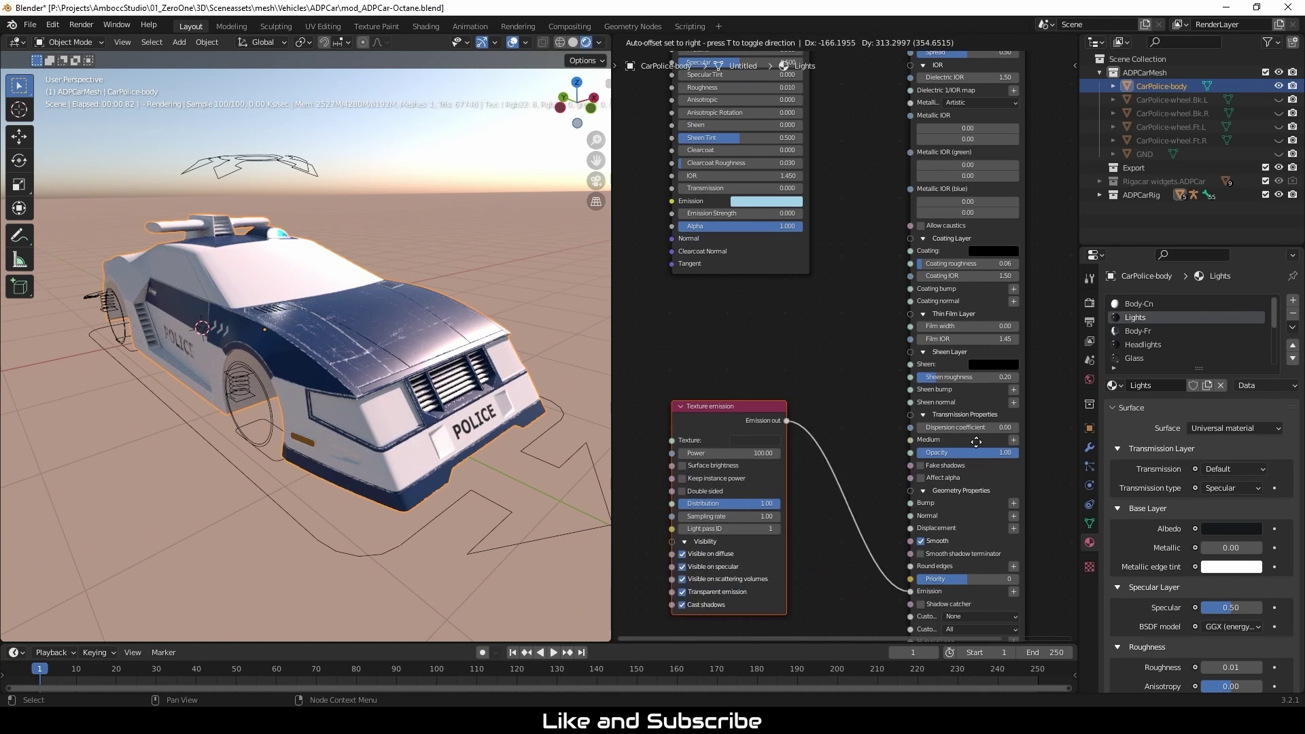
left_click(998, 386)
Step: Copy the Lights Principled BSDF's emission color to the Texture emission's Texture and its emission strength of 0 to Power
left_click_drag(806, 376, 789, 382)
left_click(864, 283)
key("ctrl+c")
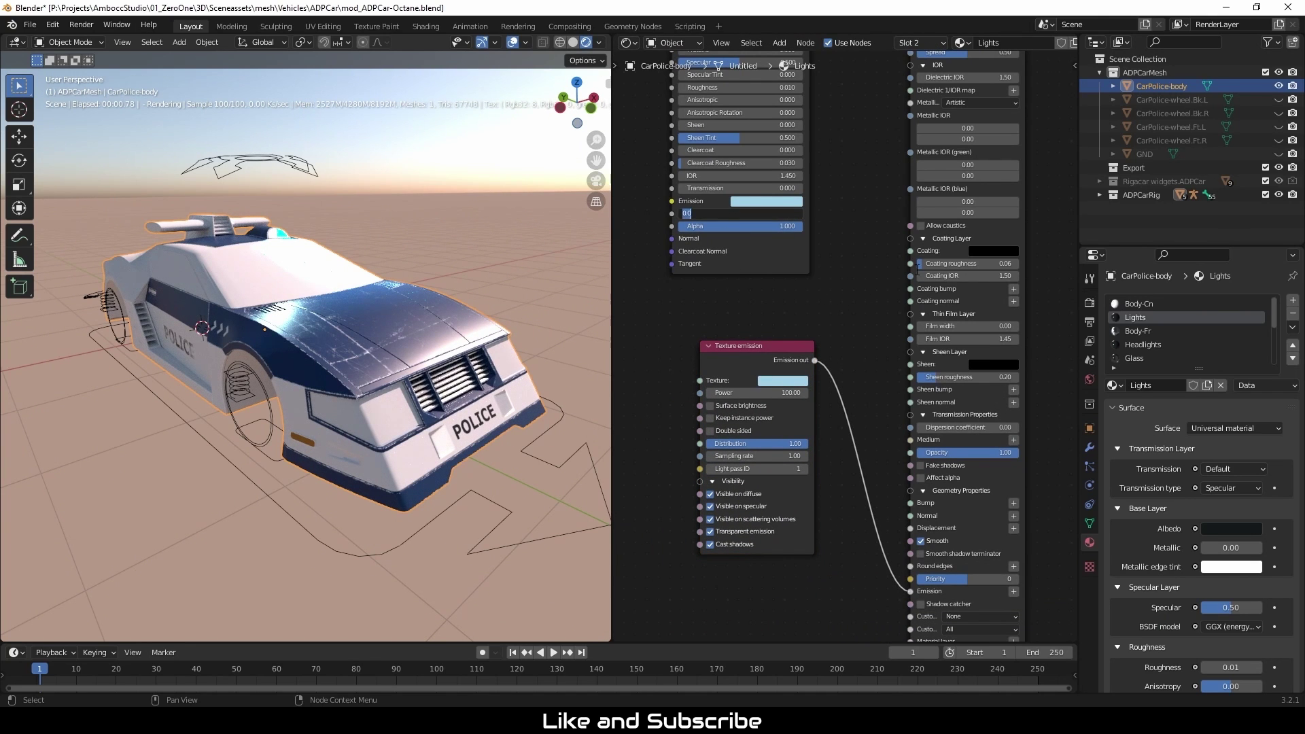
key("ctrl+v")
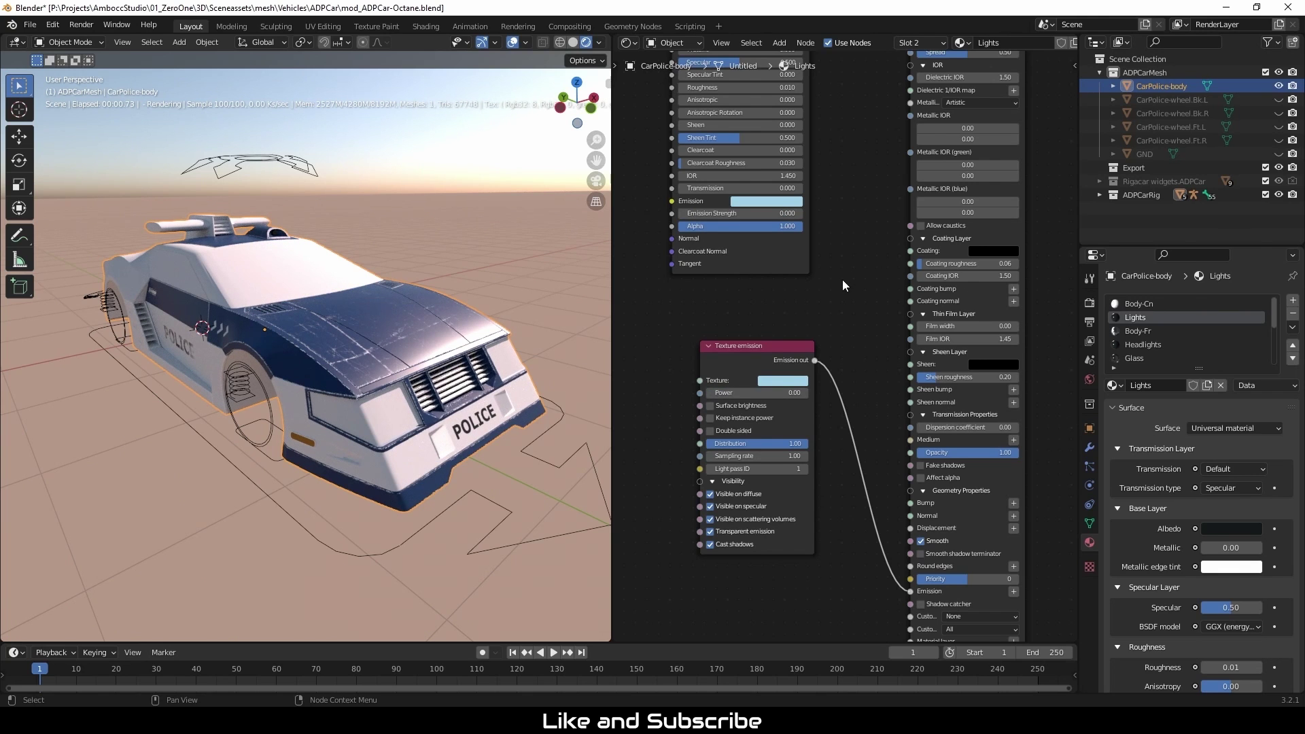
Step: Delete the Principled BSDF node from the Lights material
middle_click_drag(839, 265, 803, 403)
scroll(803, 403, "down", 3)
middle_click_drag(813, 353, 808, 377)
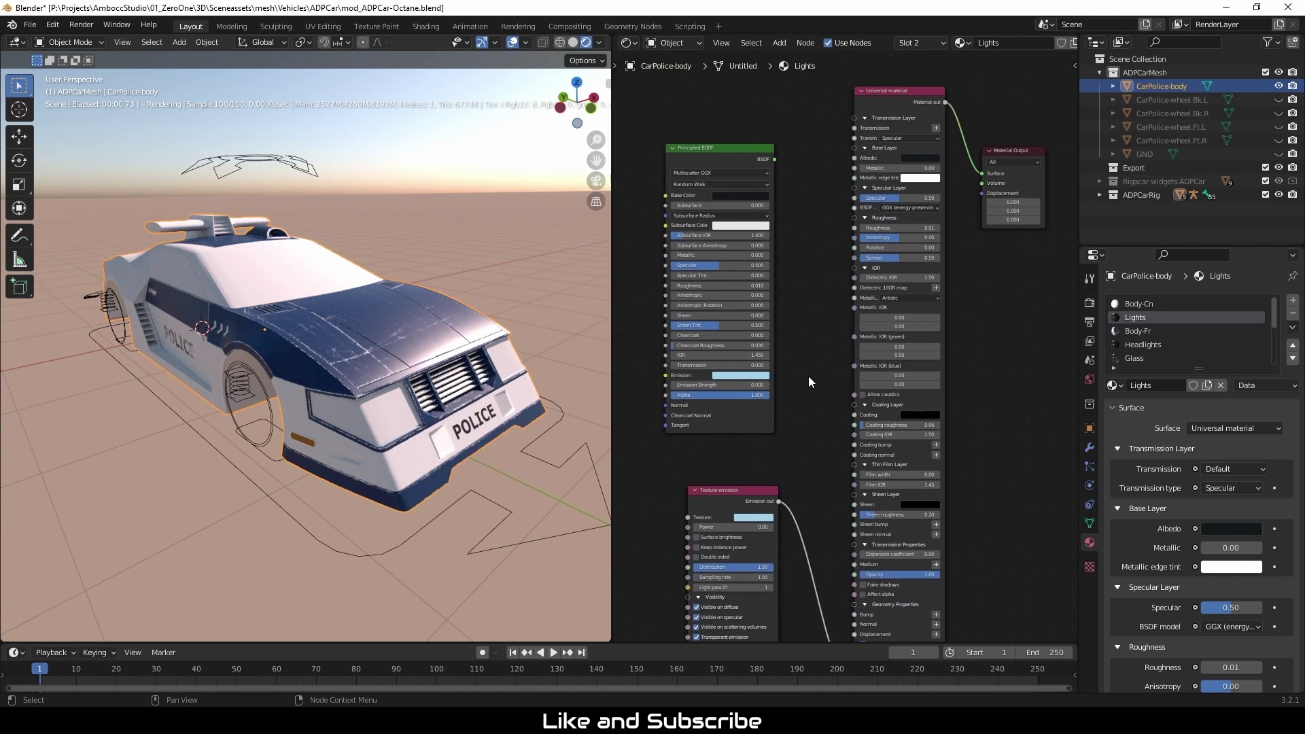
left_click(727, 145)
key("x")
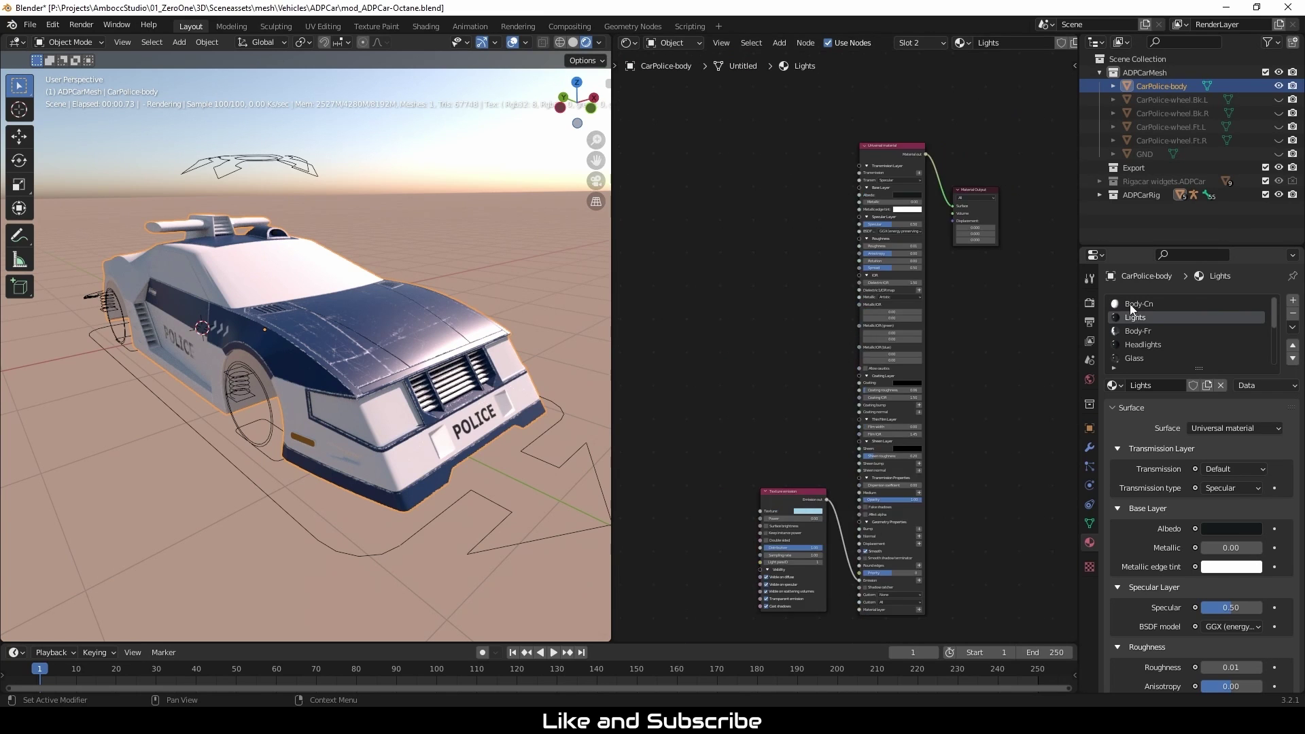
Step: Move the Headlights Principled BSDF away from its Material Output, and copy the Universal material and Texture emission nodes from Lights
left_click(1133, 331)
left_click(1135, 344)
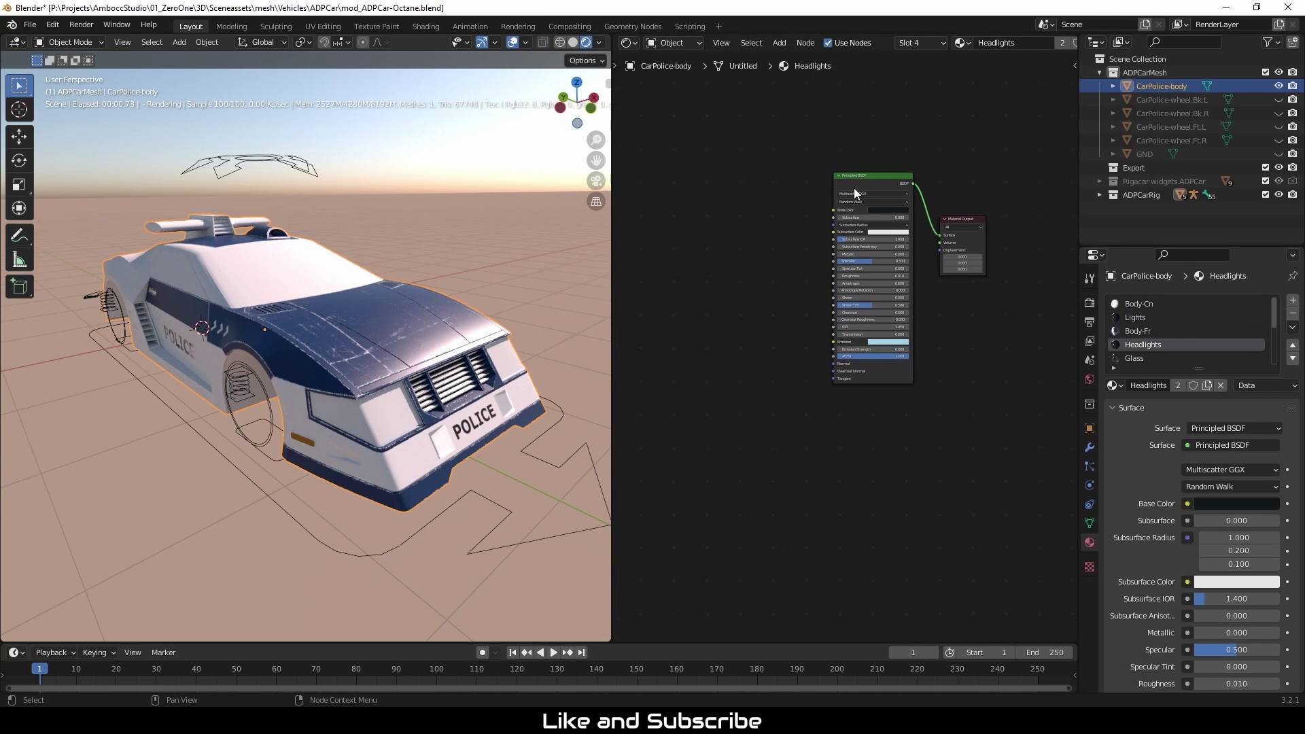
left_click_drag(853, 188, 655, 188)
left_click(1131, 320)
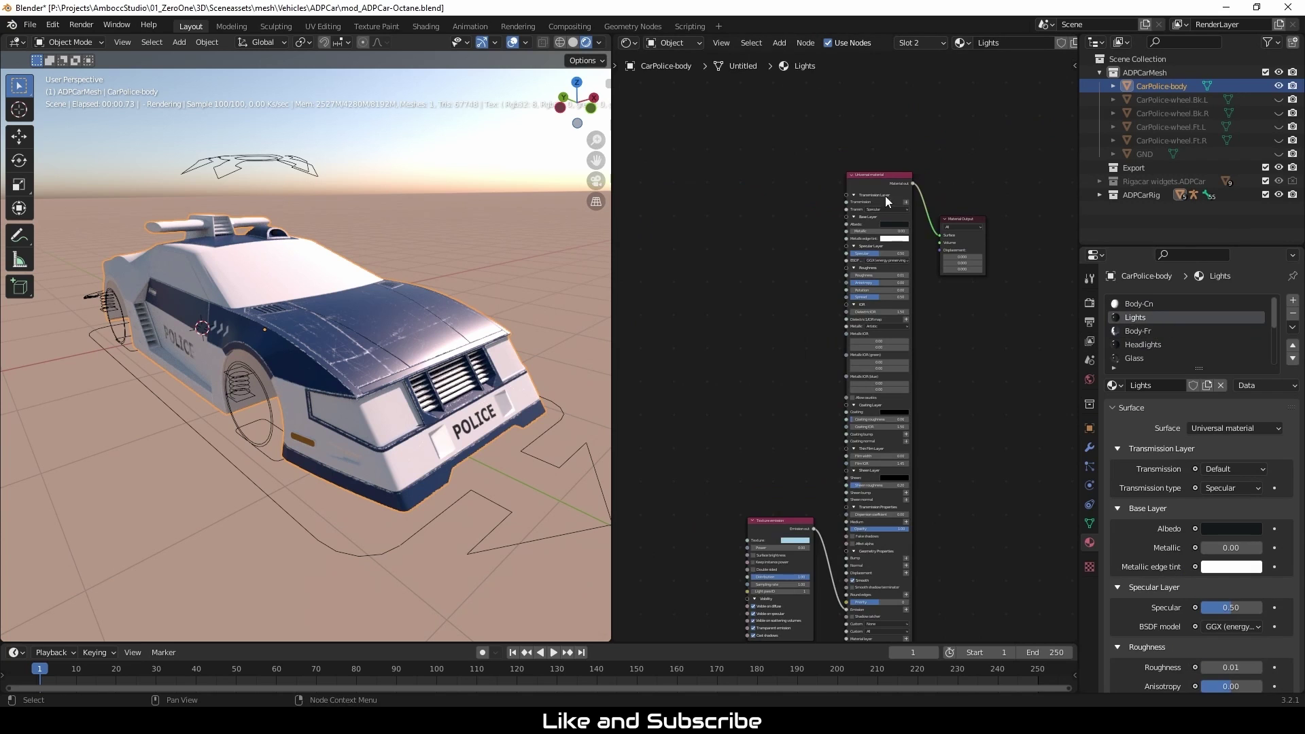
left_click_drag(752, 126, 875, 589)
left_click(1140, 345)
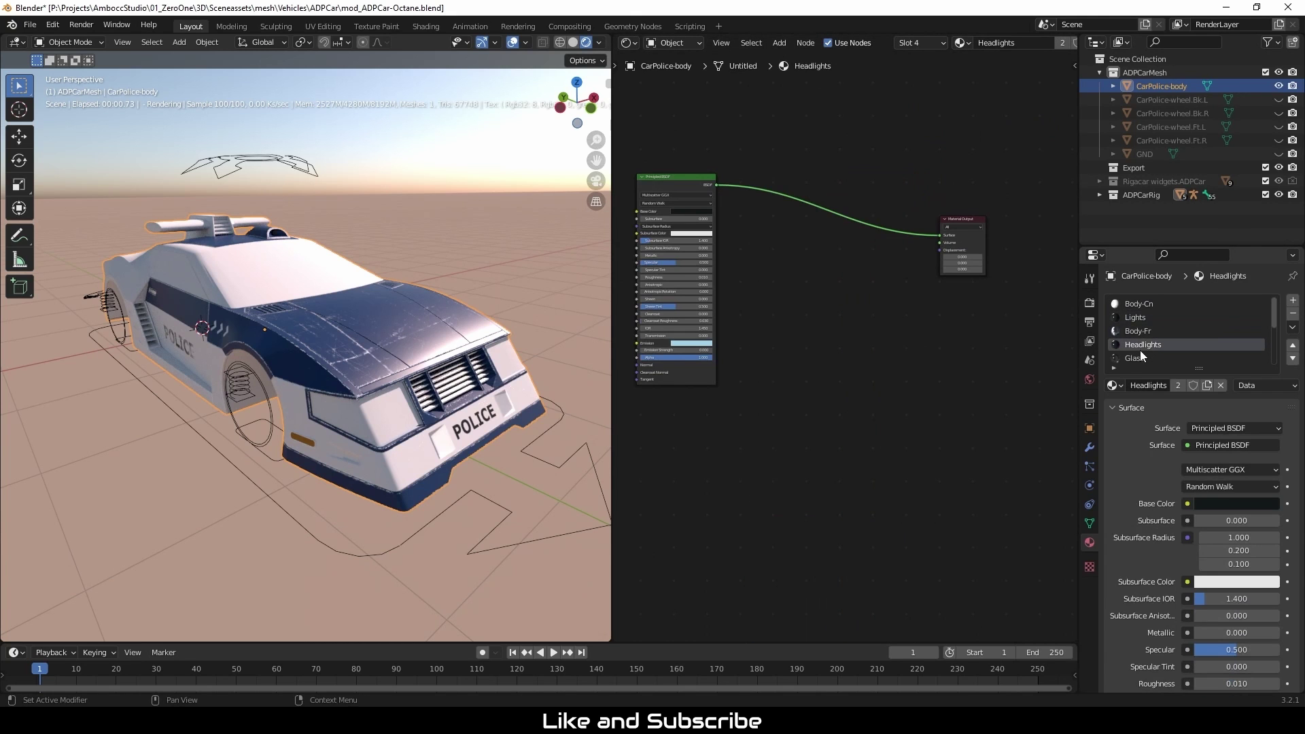
key("ctrl+v")
key("ctrl+z")
key("ctrl+z")
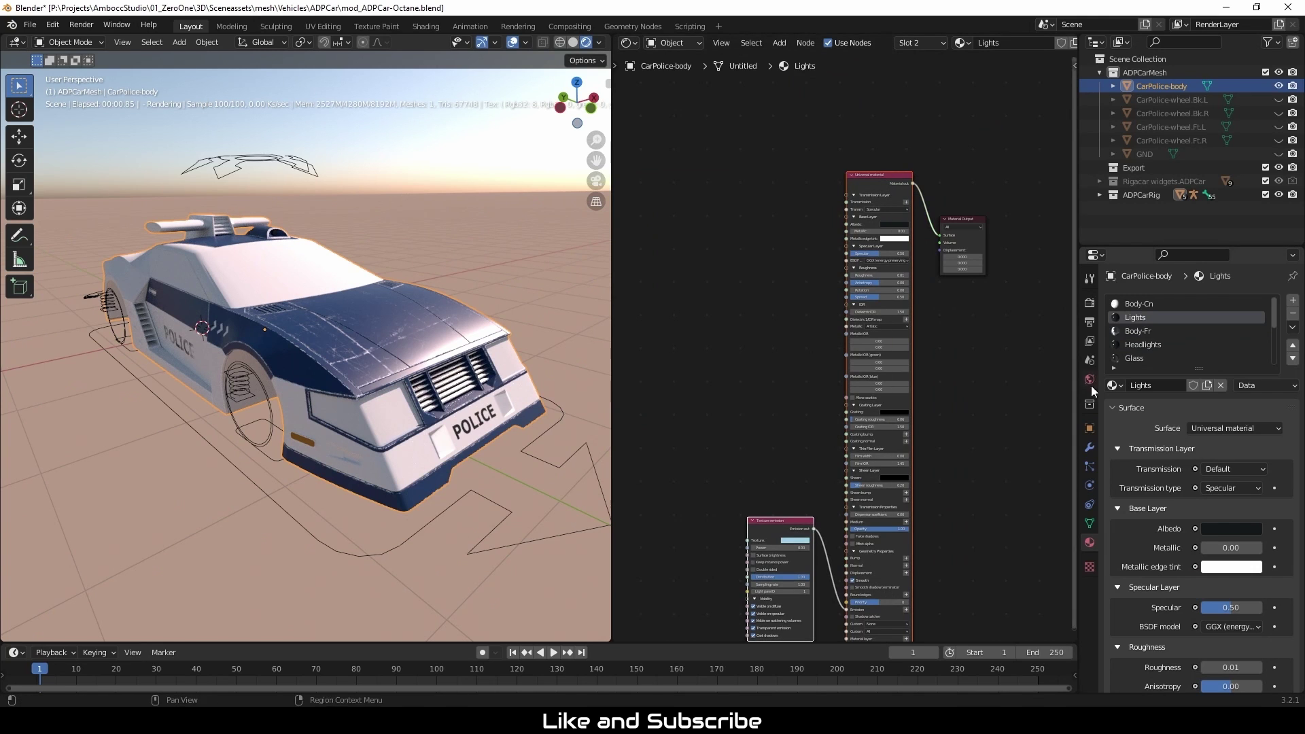
Step: Paste the copied Universal material and Texture emission nodes into Headlights and feed the Material Output's Surface from the Universal material
left_click(1138, 344)
key("ctrl+v")
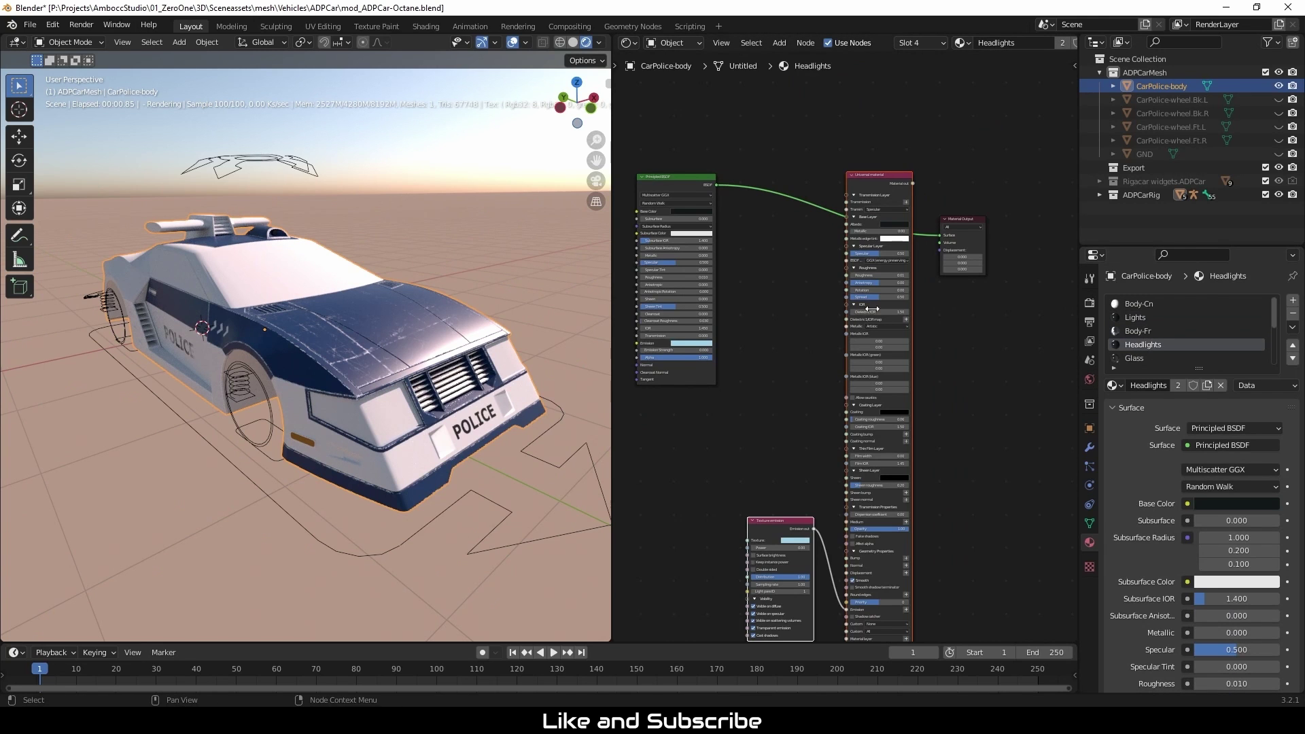
left_click_drag(912, 184, 939, 235)
Step: In Headlights, copy the Principled BSDF's base color to the Universal material's Albedo and its emission color to the Texture emission's Texture
middle_click_drag(774, 360, 823, 334)
scroll(796, 316, "up", 2)
left_click_drag(718, 154, 833, 165)
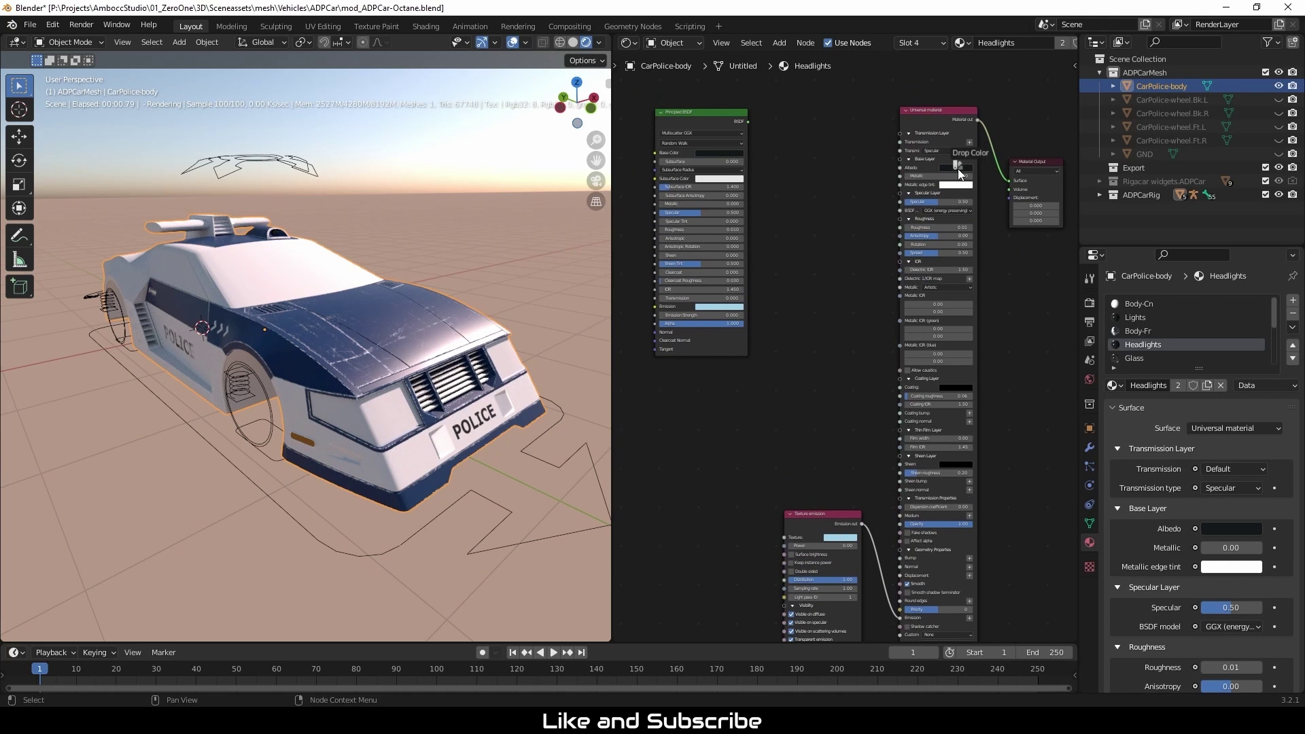
middle_click_drag(725, 338, 729, 188)
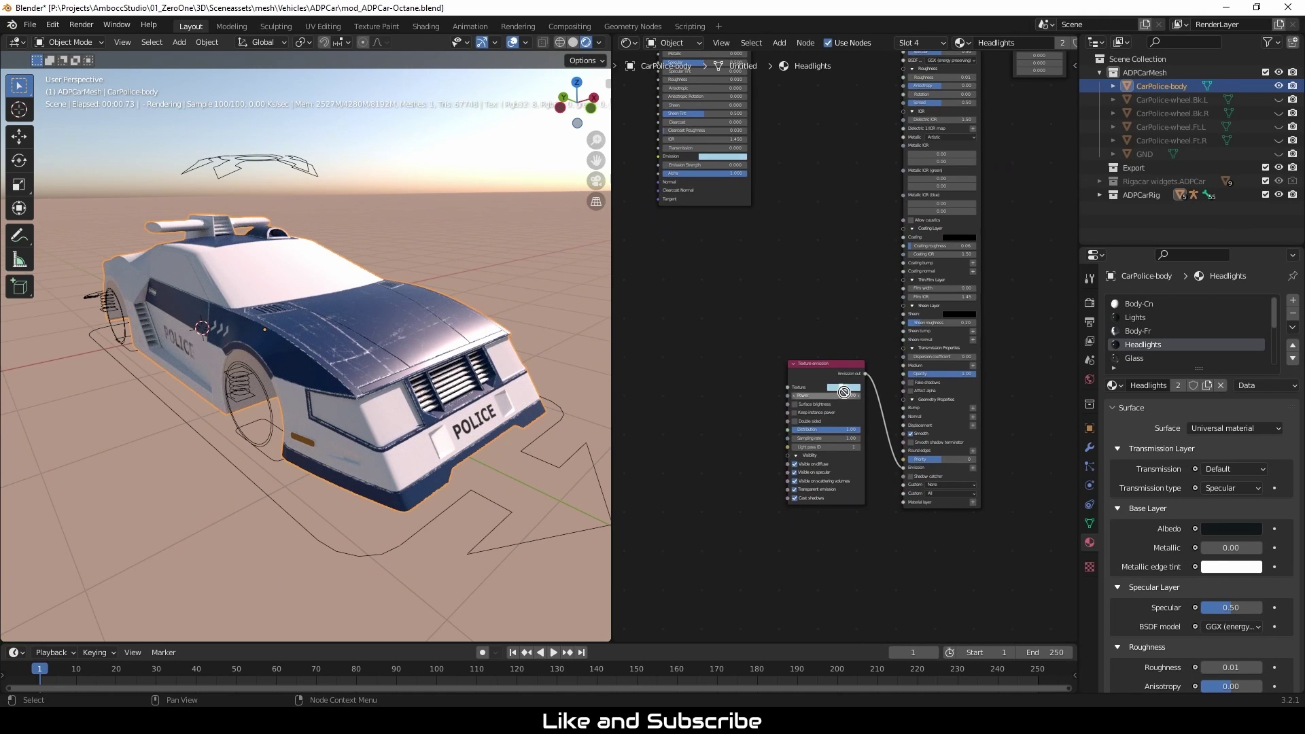
middle_click_drag(783, 133, 796, 272)
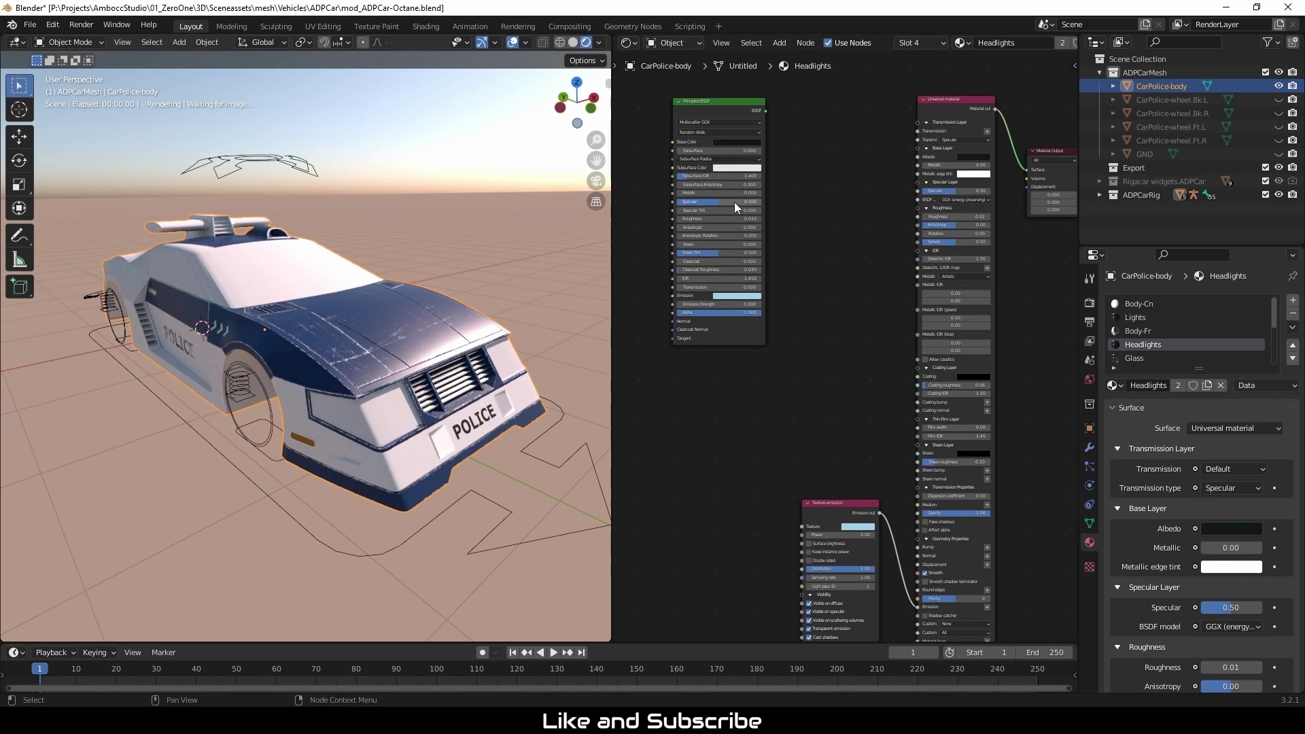
Step: Delete the Principled BSDF node from the Headlights material
scroll(703, 161, "up", 3)
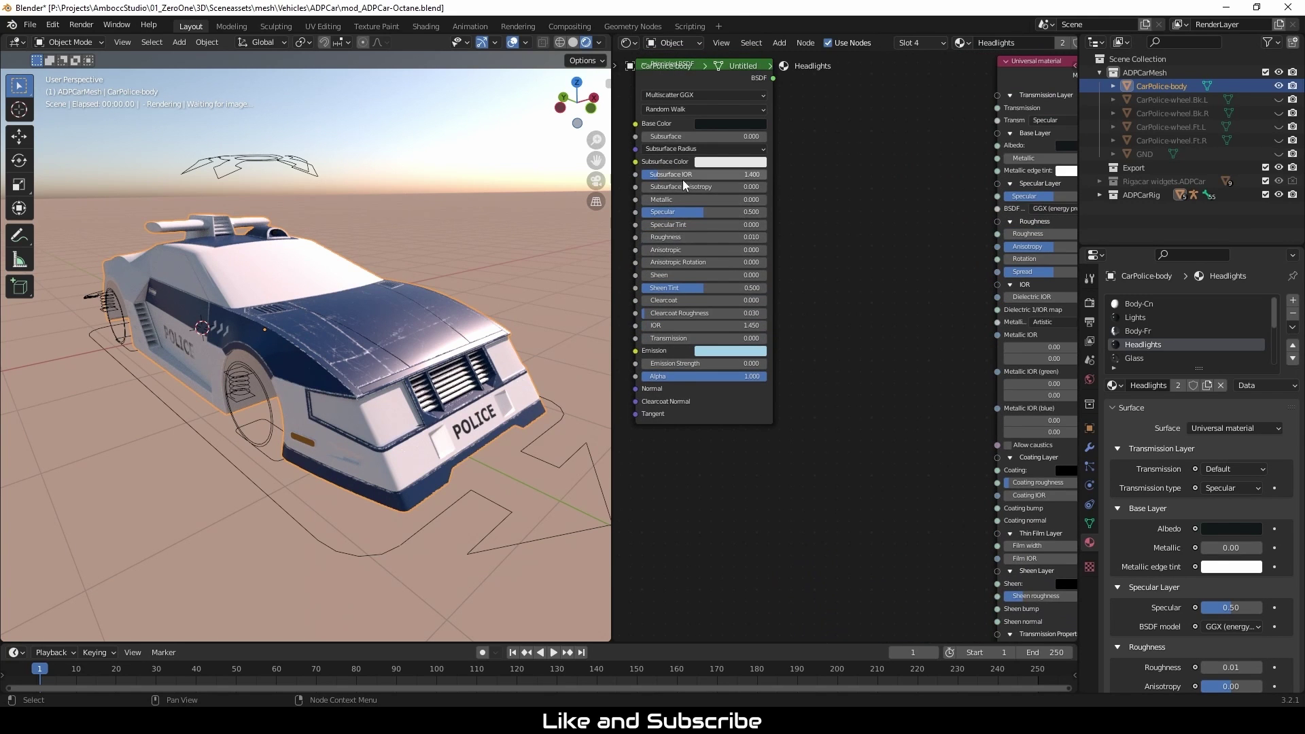
scroll(692, 235, "down", 3)
left_click_drag(739, 200, 741, 237)
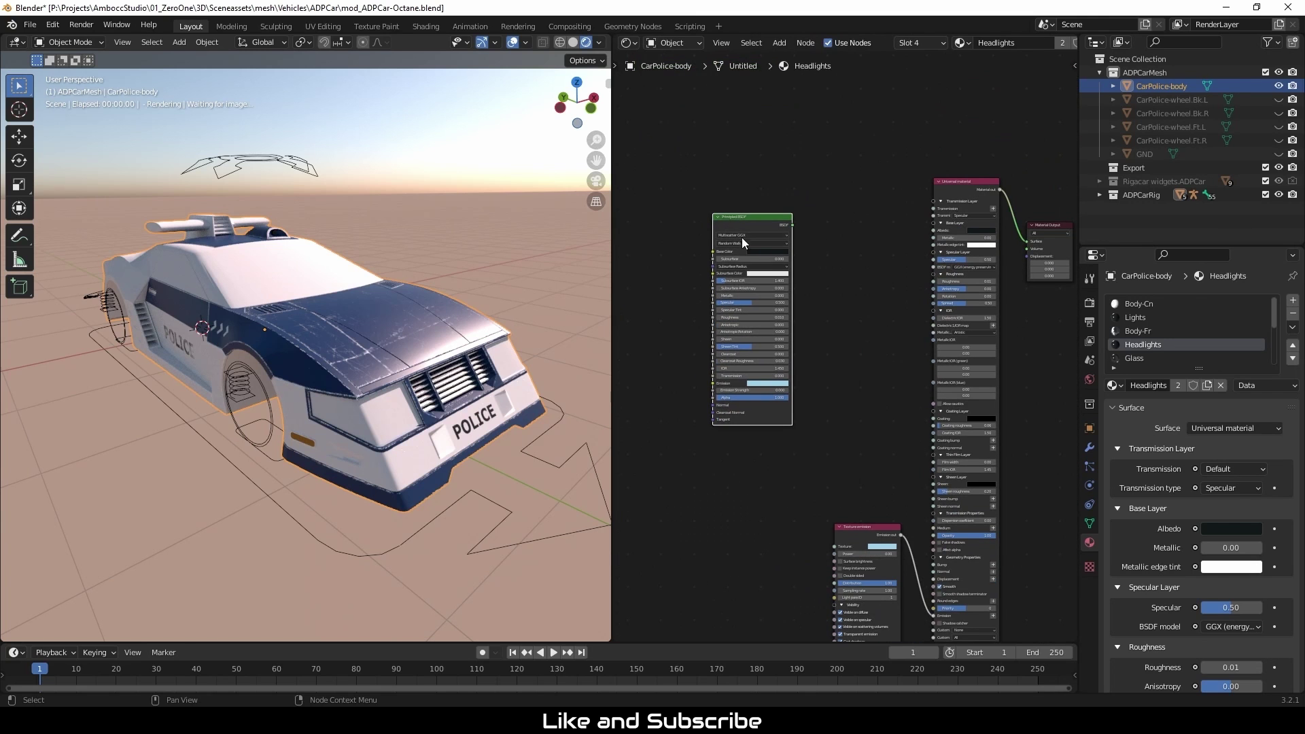
key("x")
middle_click_drag(810, 414, 710, 367)
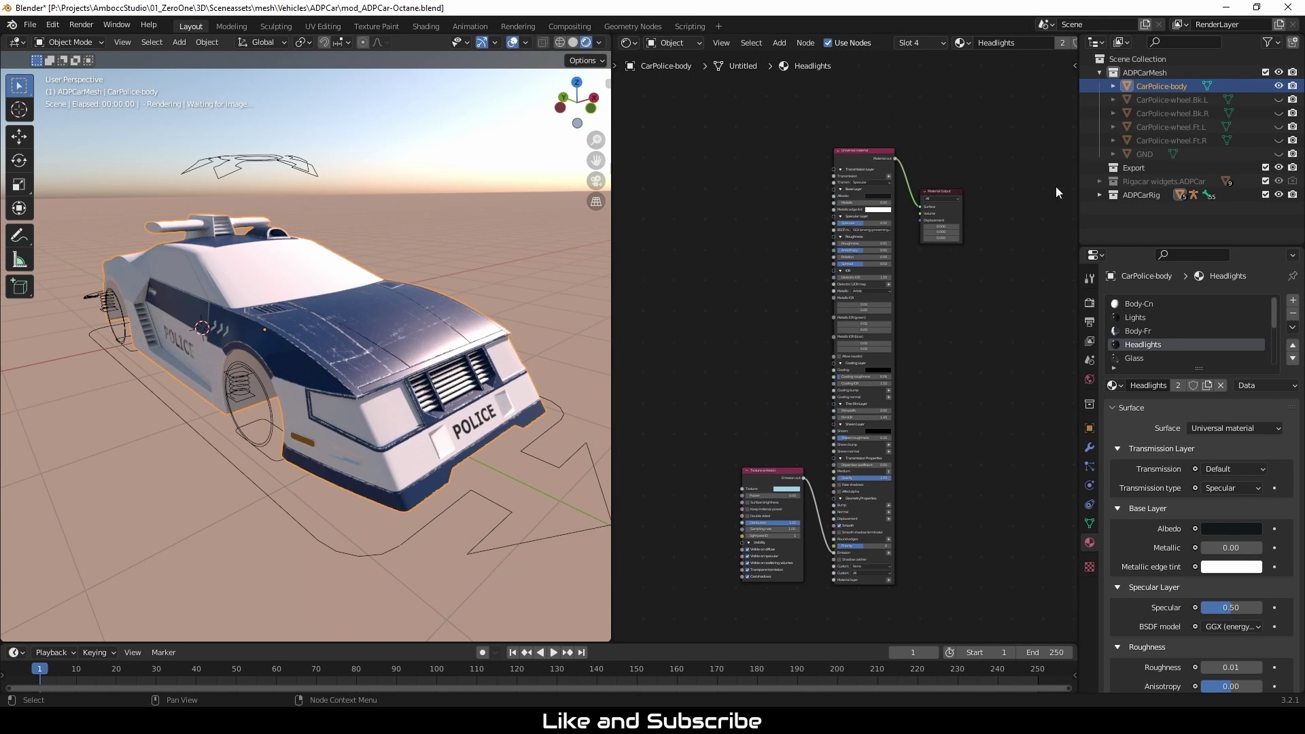
Step: Open the Glass material and move its Principled BSDF node well away from the Material Output node
scroll(1144, 347, "down", 2)
left_click(1140, 333)
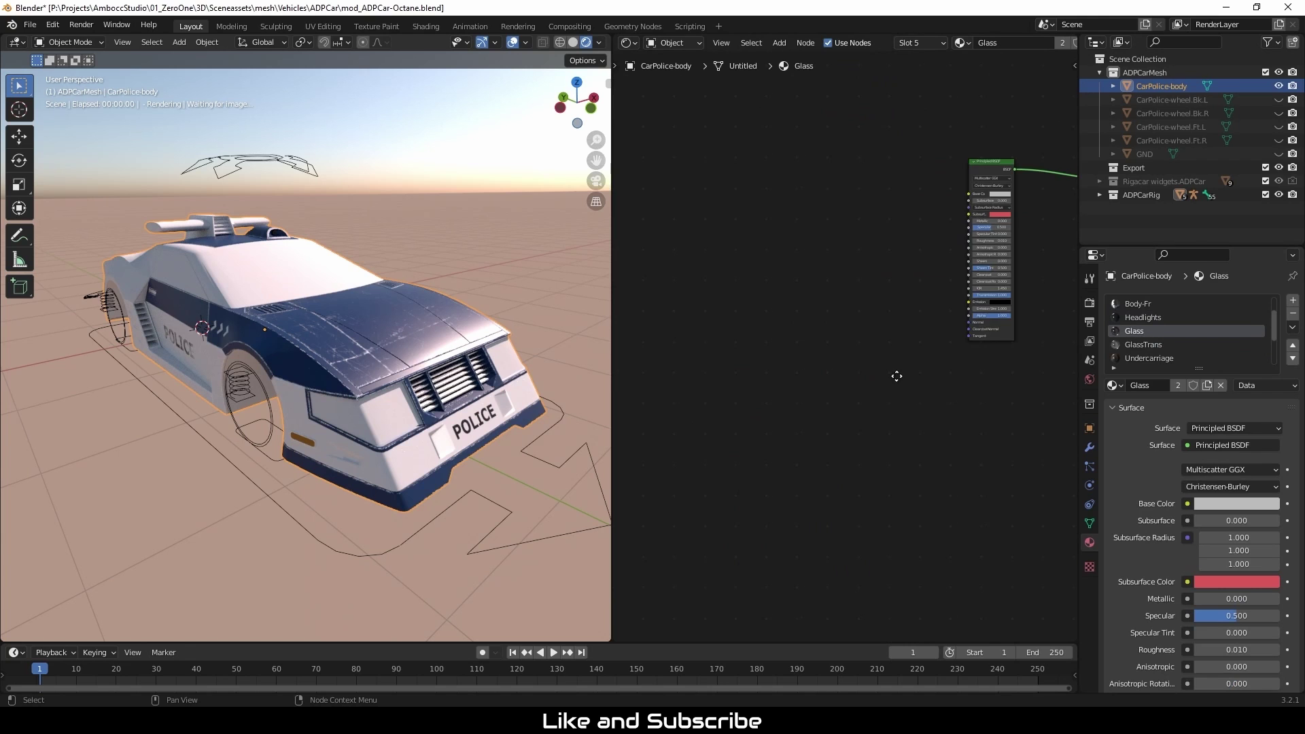
middle_click_drag(894, 373, 737, 399)
scroll(781, 195, "up", 3)
left_click_drag(818, 88, 651, 136)
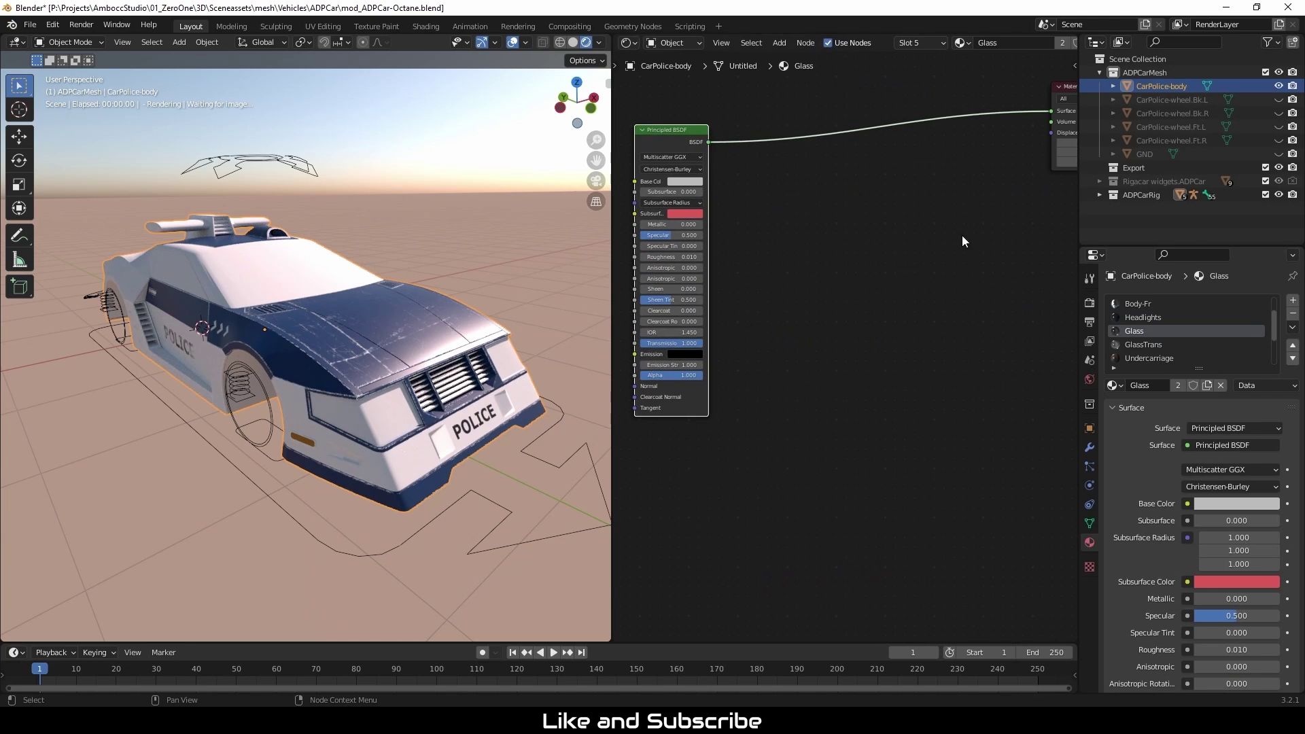
Step: Paste the copied Octane nodes into Glass, place them before the Material Output and connect the Universal material to Surface
left_click(960, 235)
middle_click_drag(932, 227, 922, 321)
key("ctrl+v")
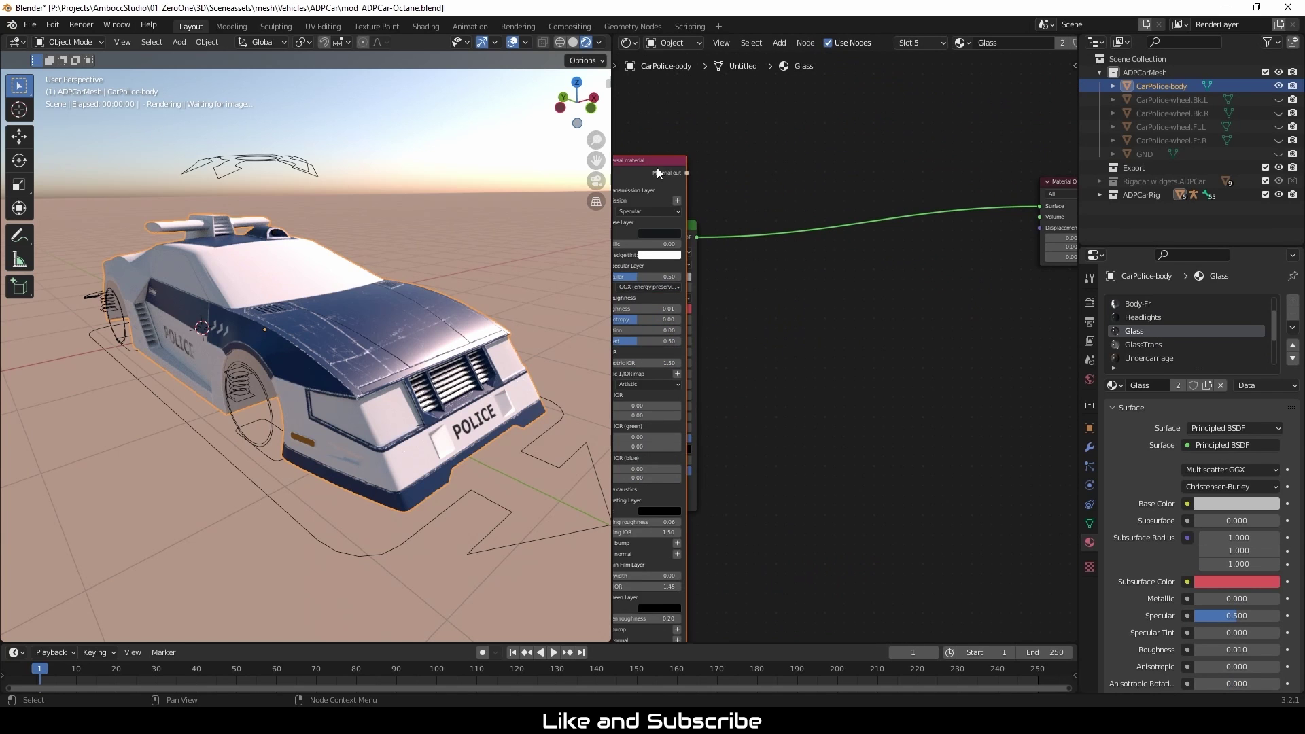
left_click_drag(655, 165, 1040, 205)
left_click(975, 134)
Step: Delete the Texture emission node from the Glass material
middle_click_drag(912, 592, 941, 397)
left_click(799, 439)
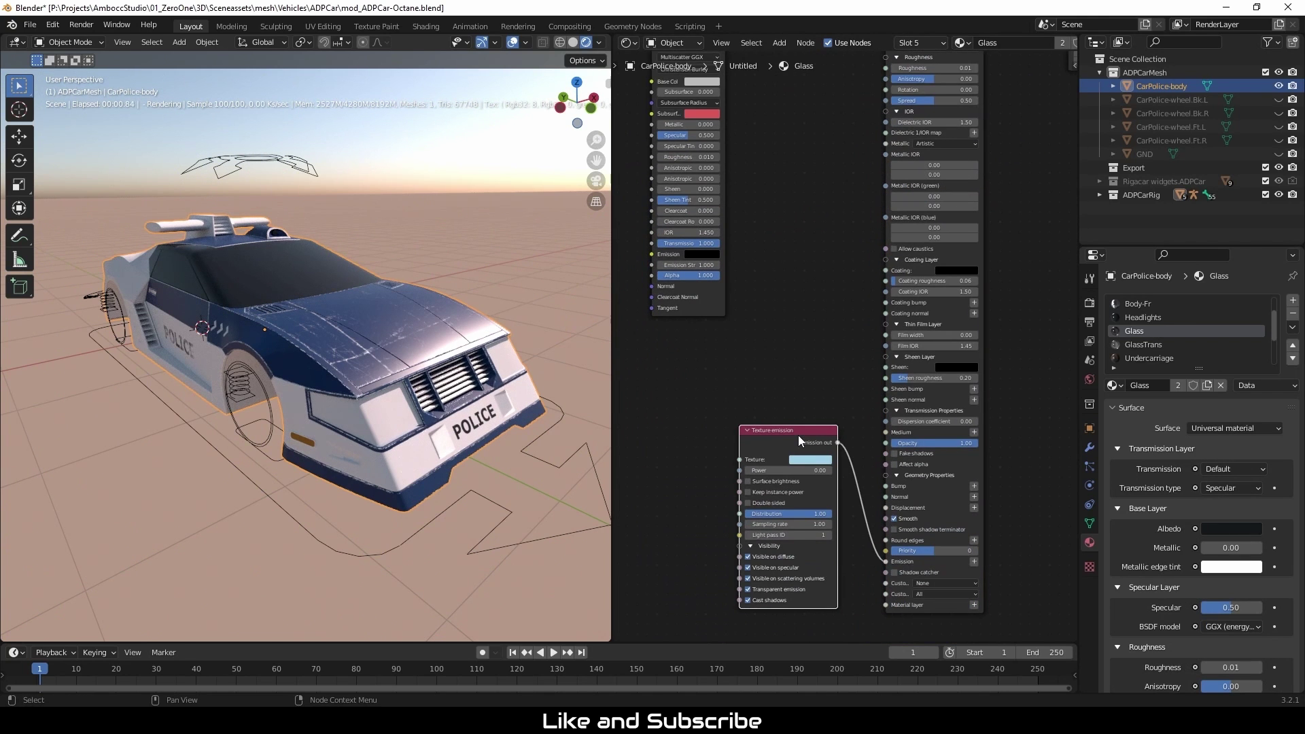
key("x")
Step: In Glass, copy the Principled BSDF's base color to the Universal material's Albedo and set the transmission type to Thin wall
middle_click_drag(799, 216, 787, 339)
scroll(774, 247, "up", 2)
scroll(770, 245, "down", 1)
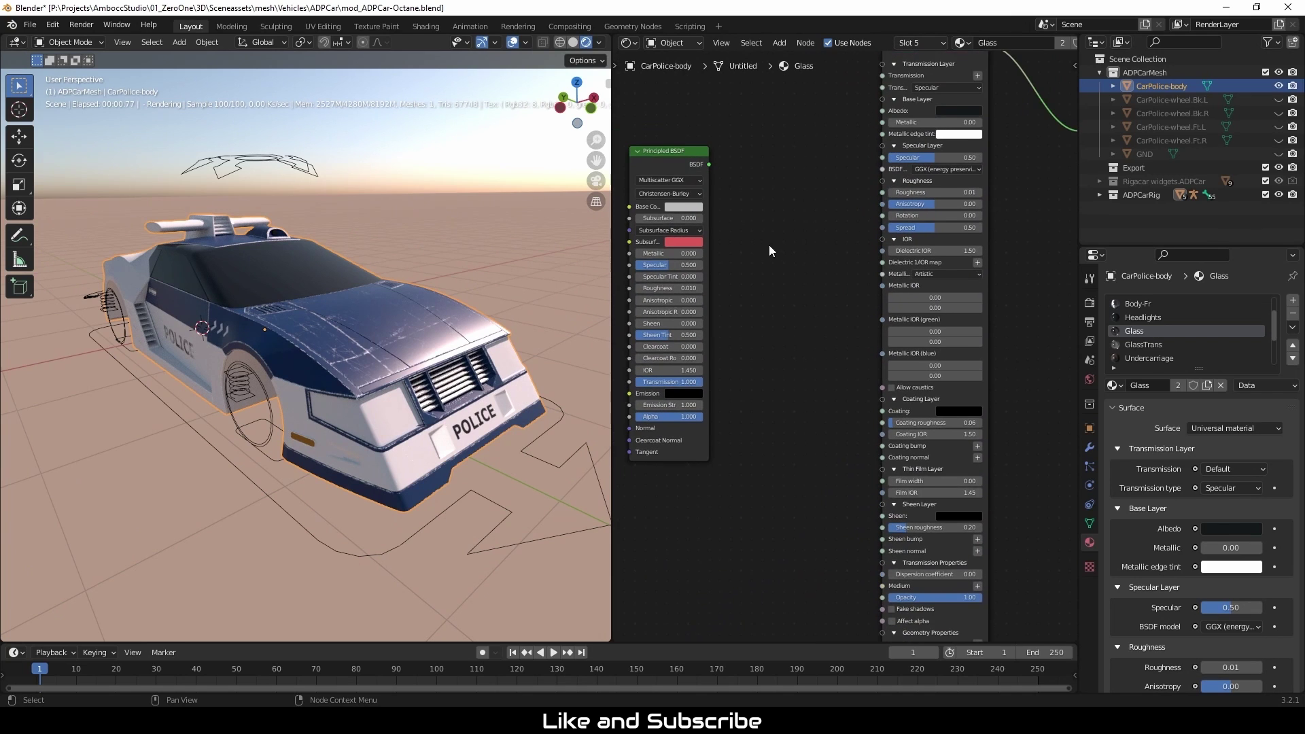
mouse_move(688, 205)
left_mouse_down()
mouse_move(946, 109)
mouse_move(681, 204)
left_mouse_up()
left_click(683, 204)
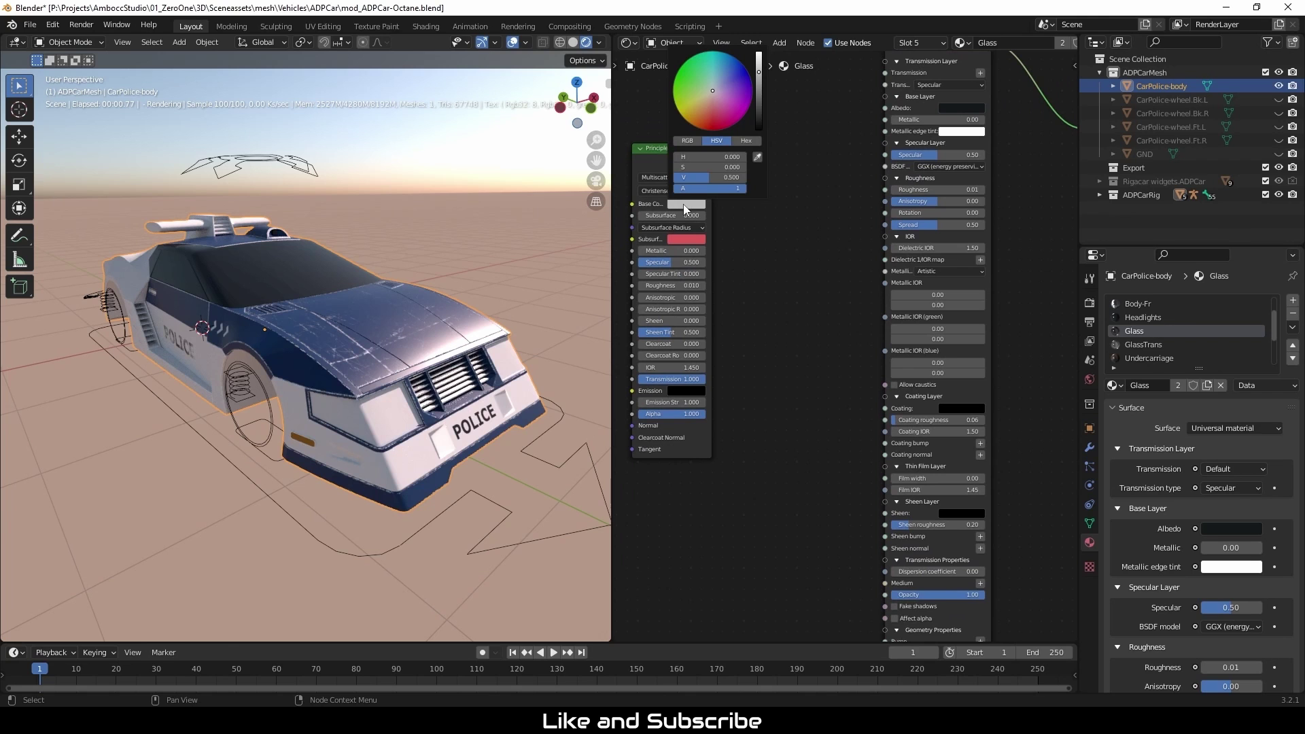
left_click_drag(691, 204, 953, 109)
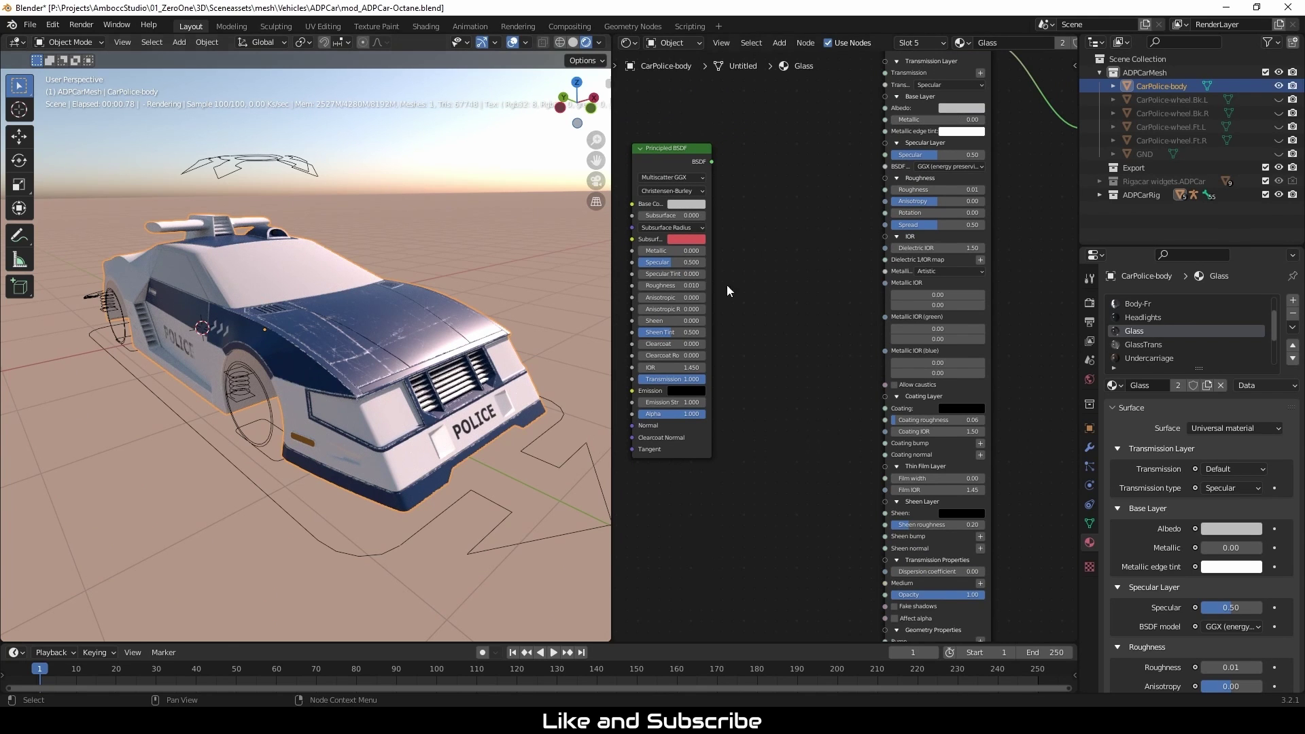
left_click(935, 85)
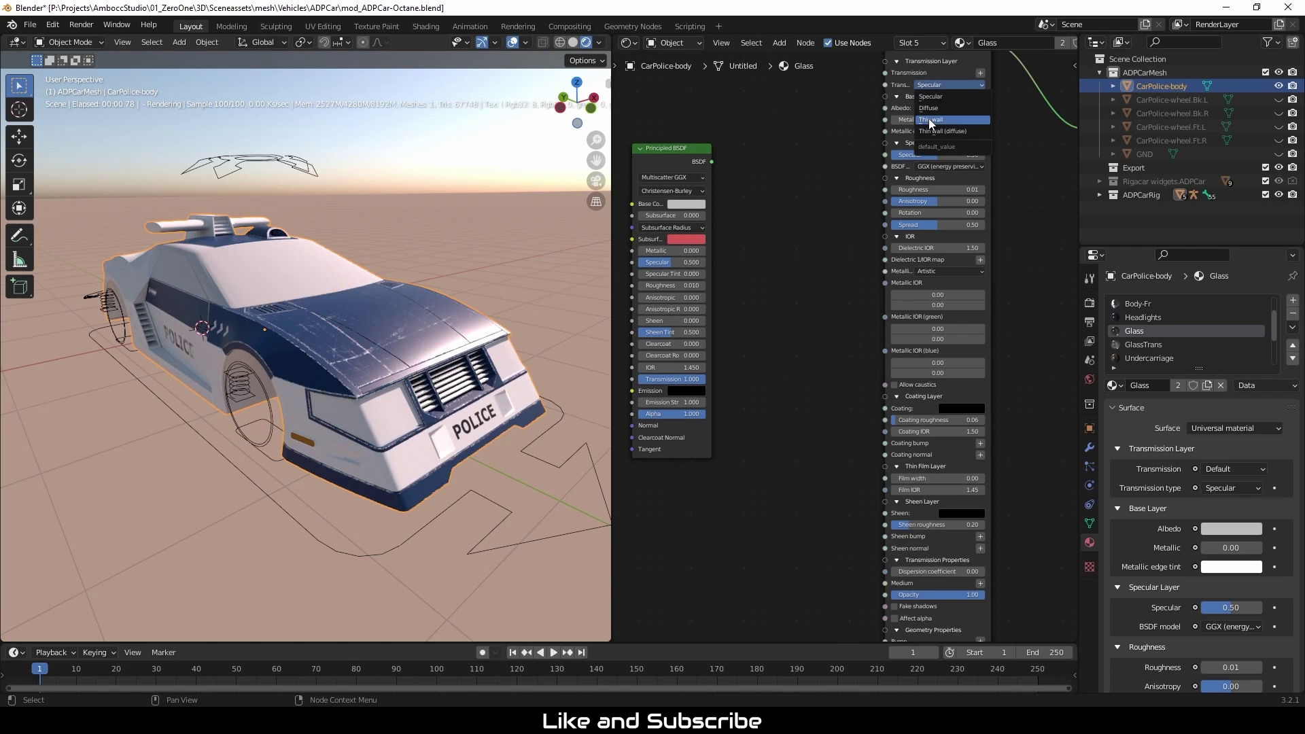
left_click(928, 119)
Step: Add a Grayscale color node to the Transmission input of Glass's Universal material and set its value to 1.00
middle_click_drag(809, 225, 814, 266)
left_click(986, 116)
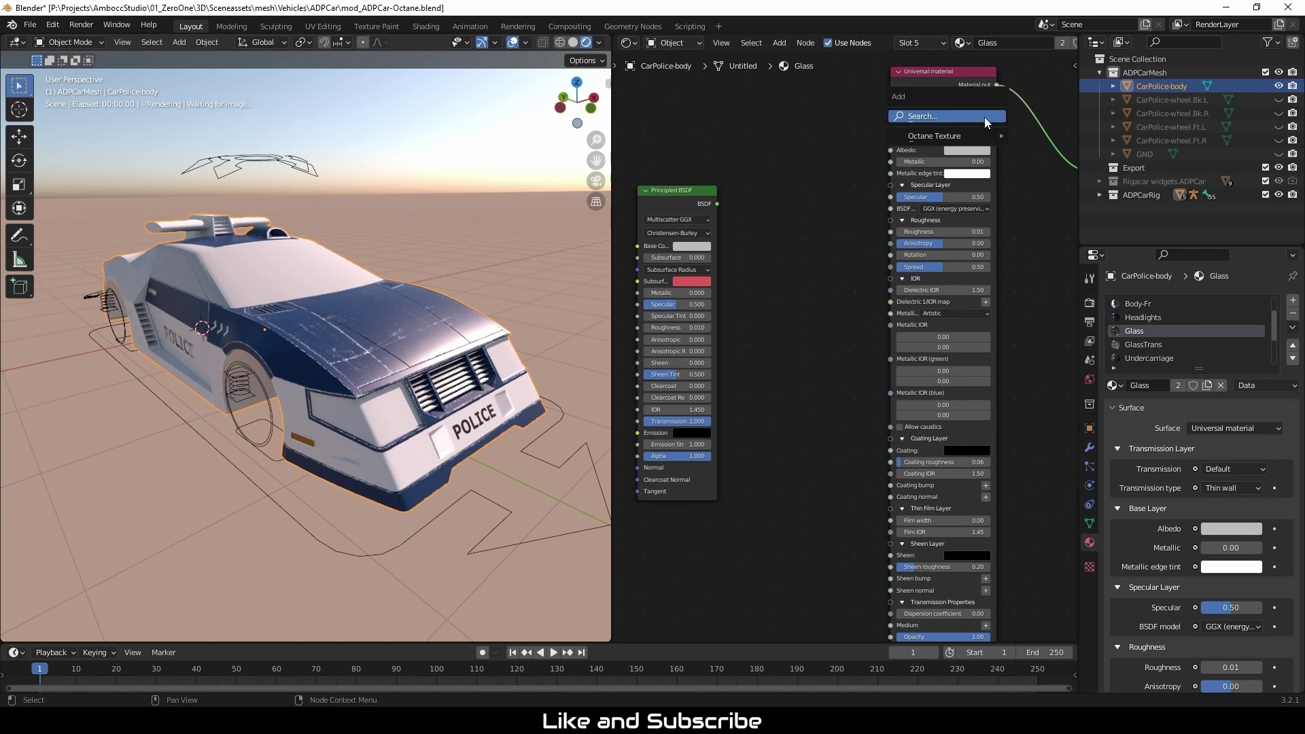
mouse_move(993, 136)
left_click(1067, 150)
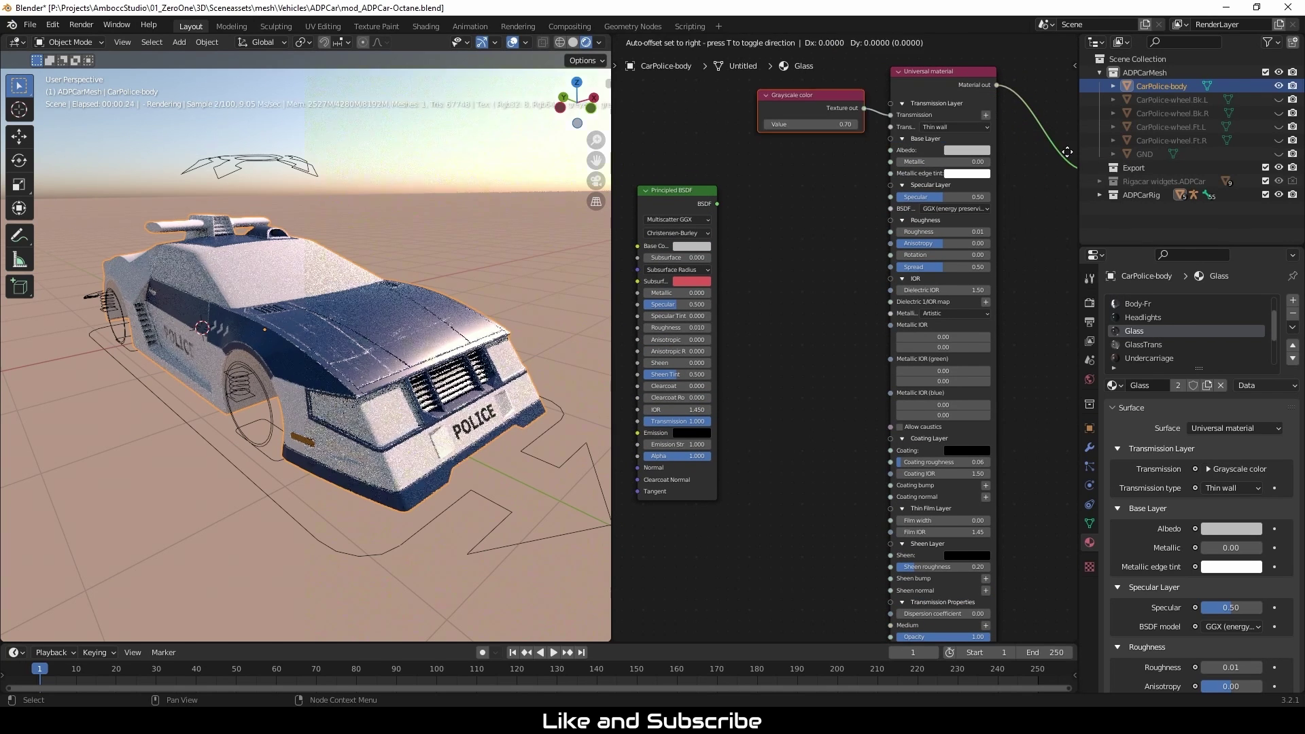
left_click(759, 126)
left_click_drag(759, 132, 809, 131)
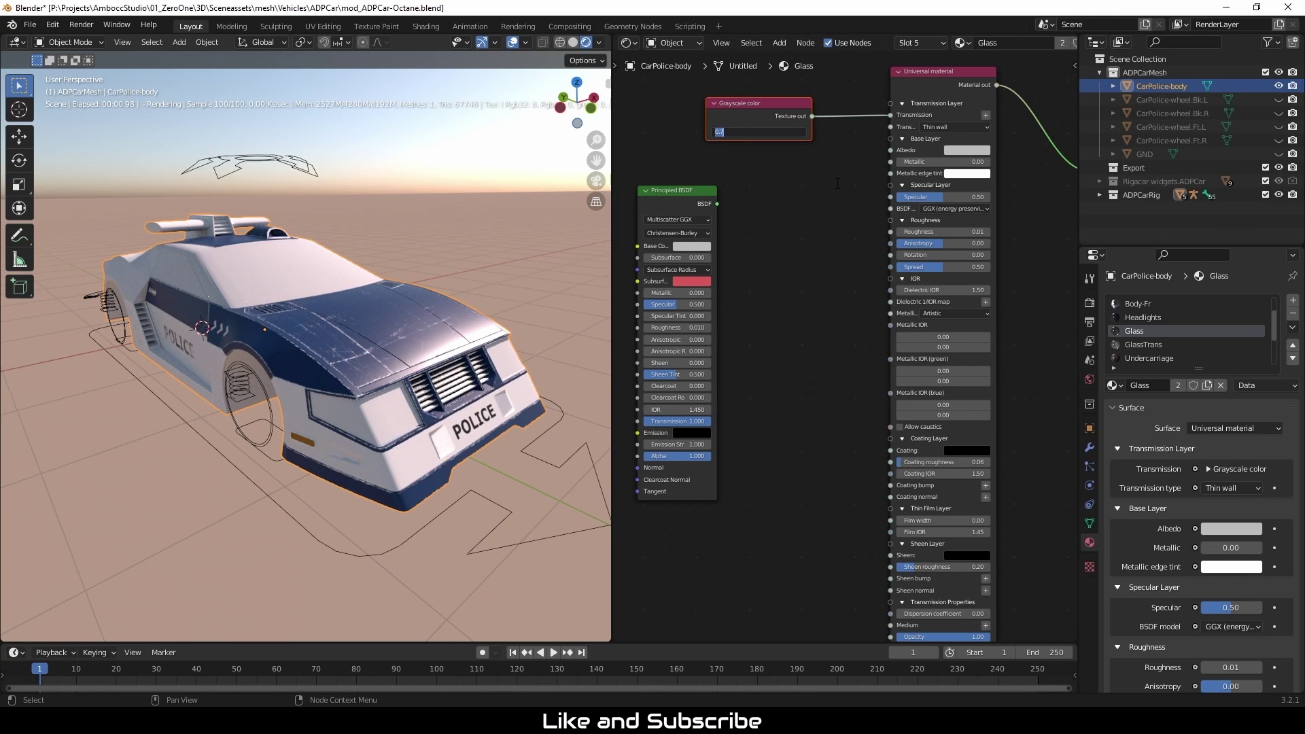
middle_click_drag(807, 359, 827, 363)
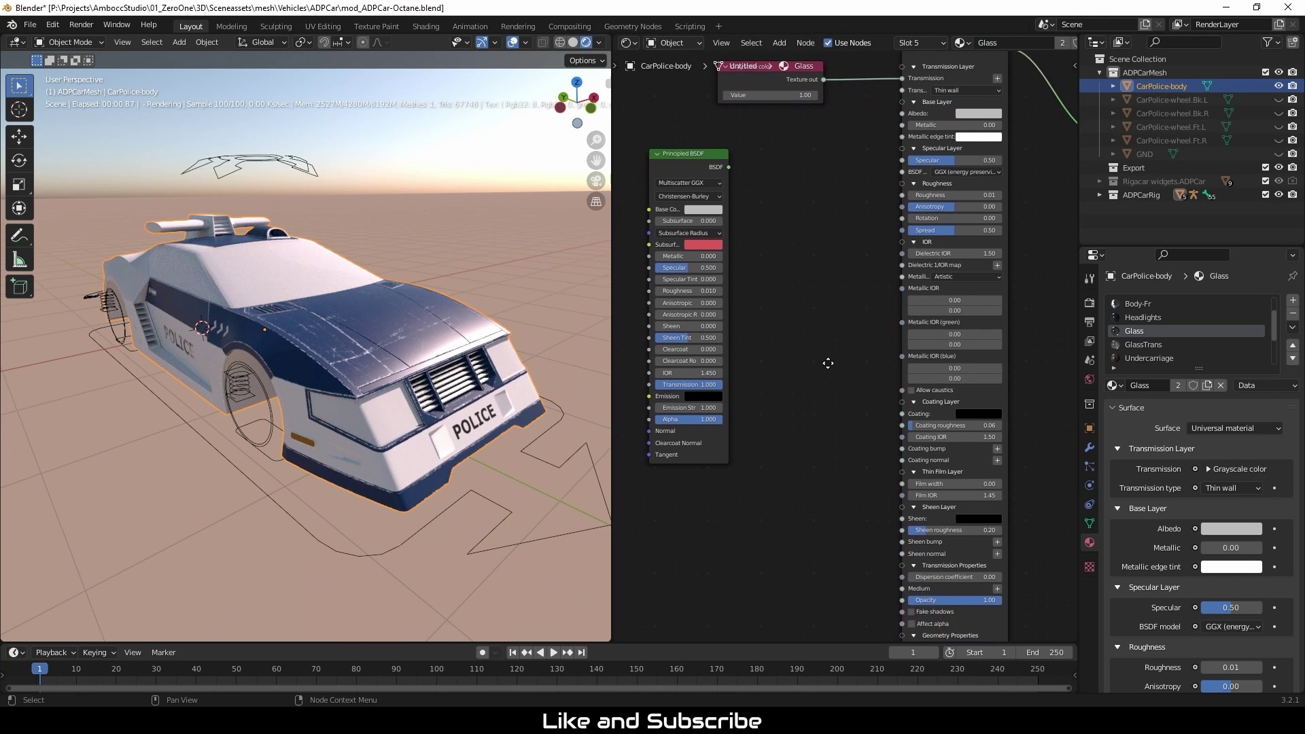
scroll(805, 362, "down", 2)
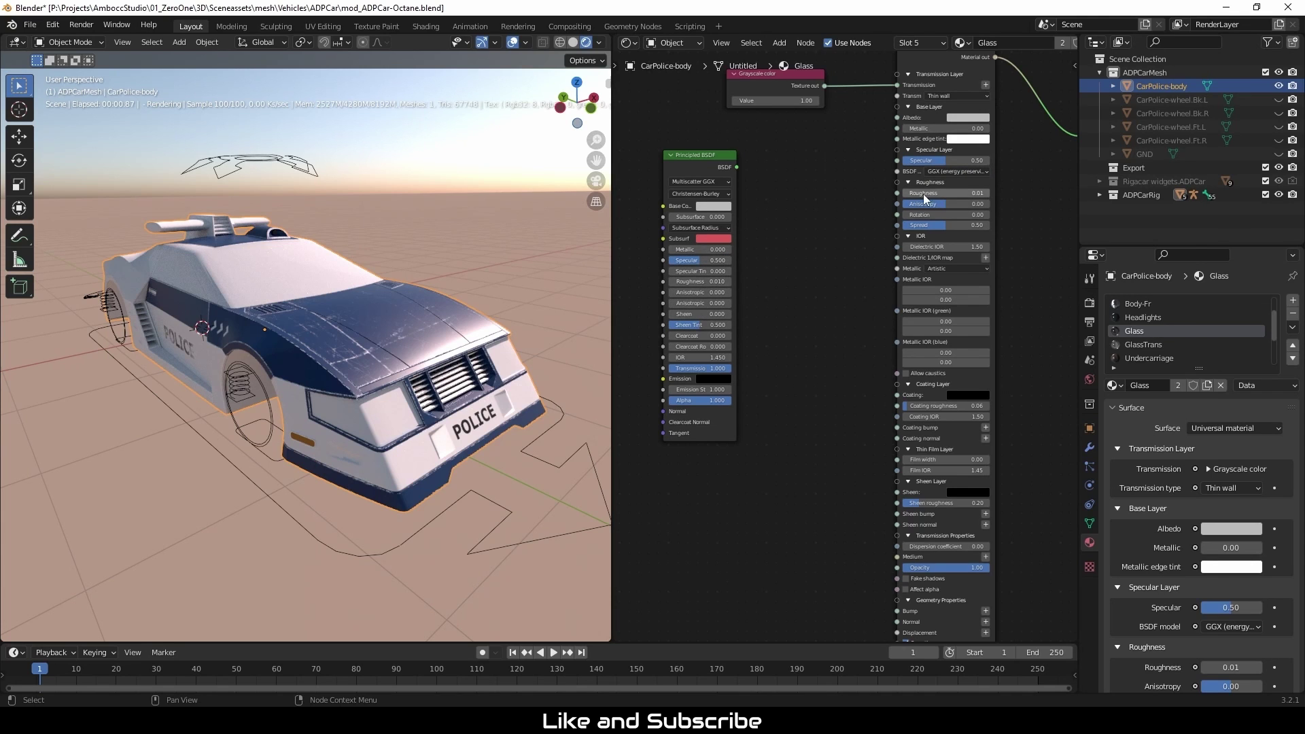
Step: Delete the Principled BSDF node from the Glass material
left_click(706, 159)
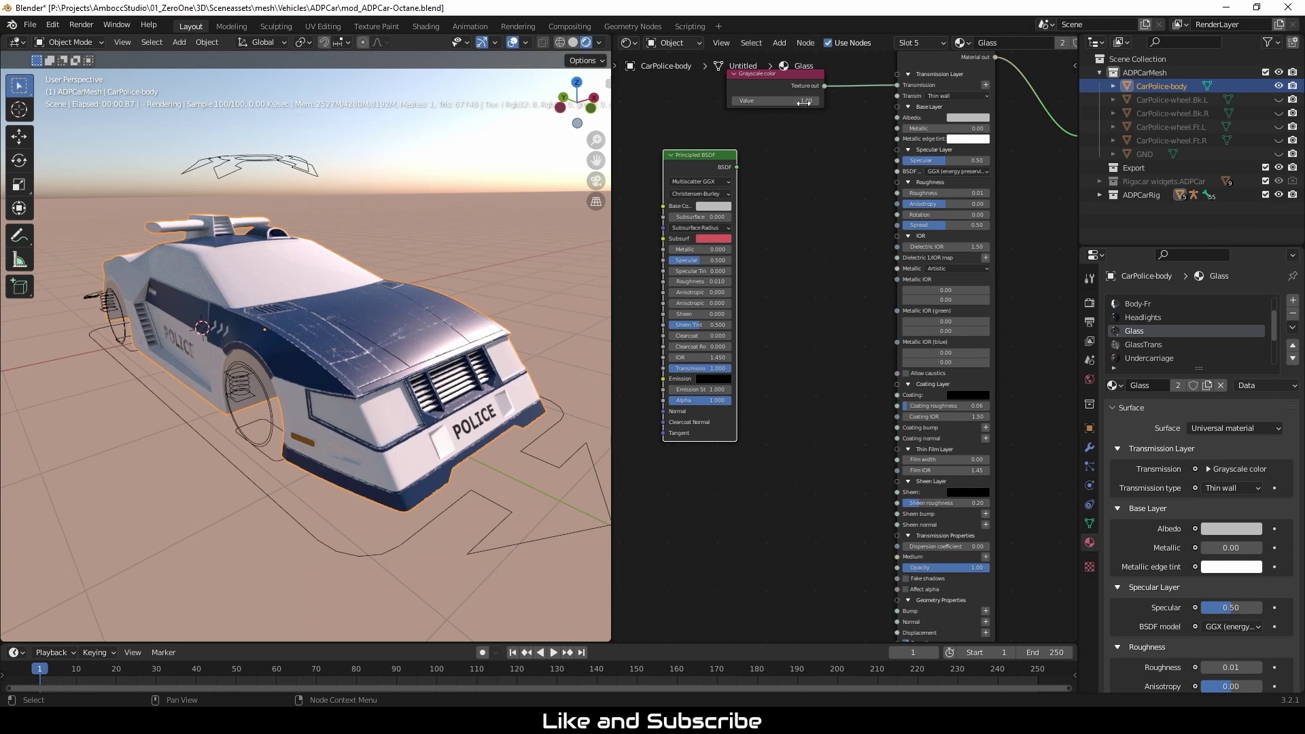
left_click(806, 339)
left_click(710, 161)
key("x")
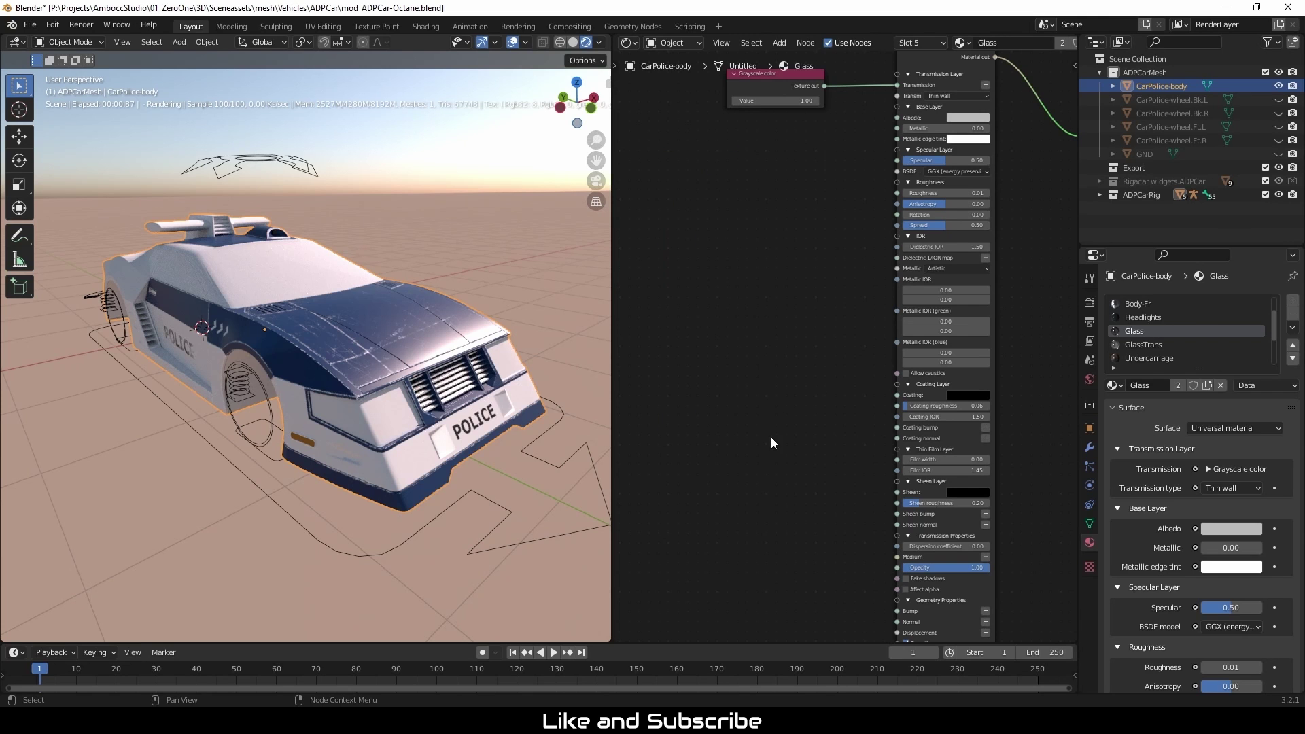
middle_click_drag(785, 378, 766, 395)
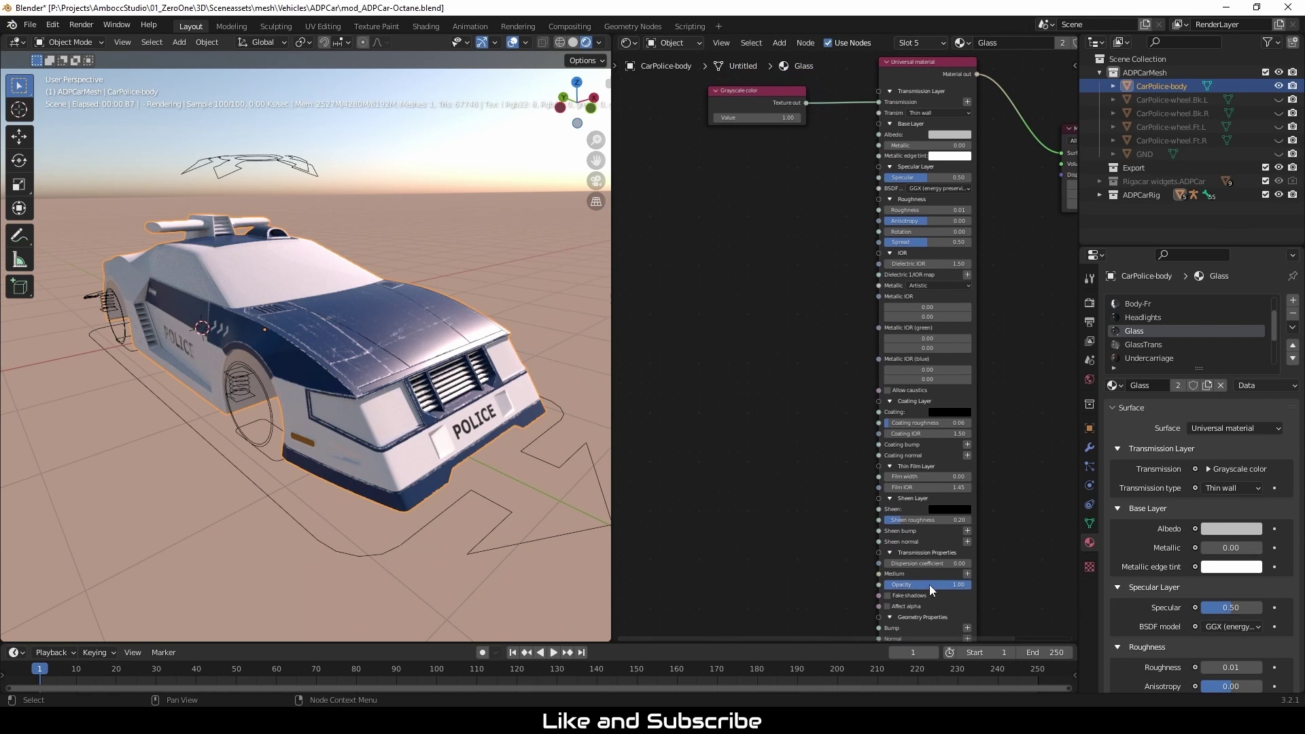
Step: Try an opacity of 0.00 on Glass's Universal material while viewing the car windows up close, and restore it to 1.00
left_click_drag(929, 584, 840, 585)
middle_click_drag(511, 384, 411, 357)
scroll(271, 303, "up", 4)
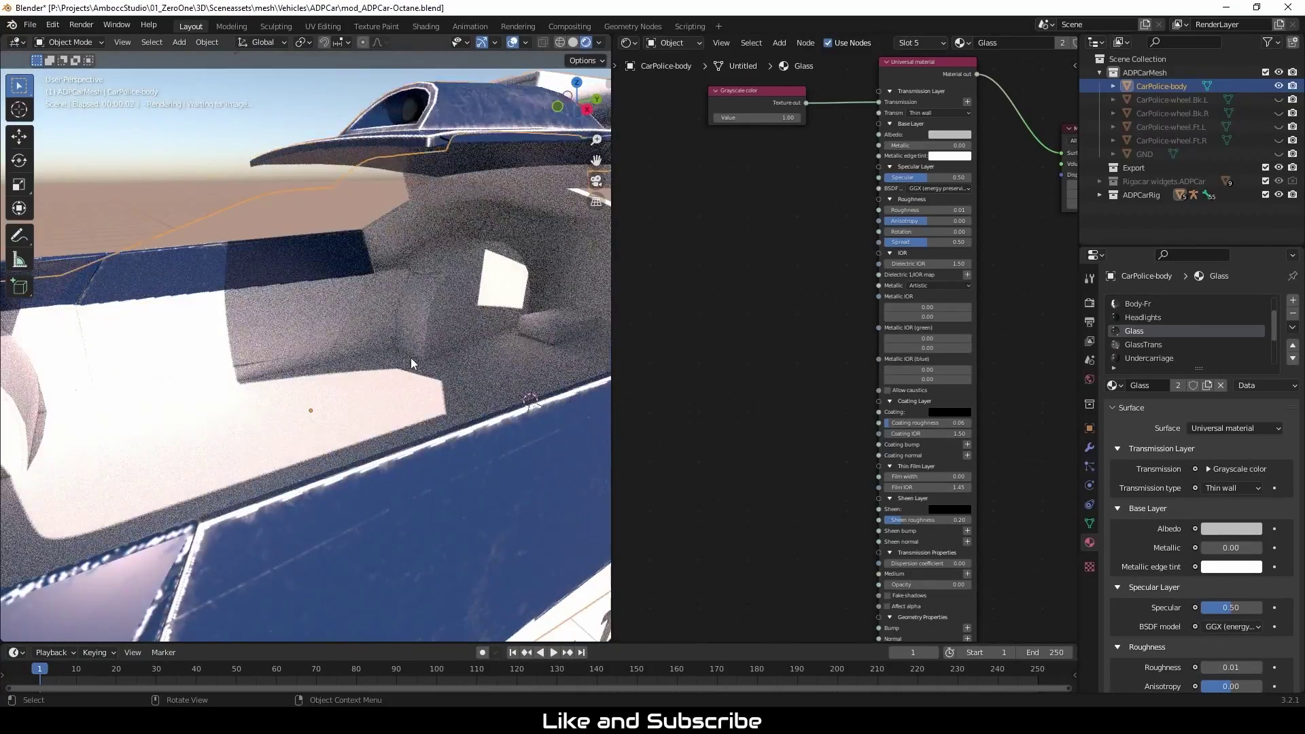
left_click_drag(917, 585, 970, 585)
scroll(788, 435, "down", 2)
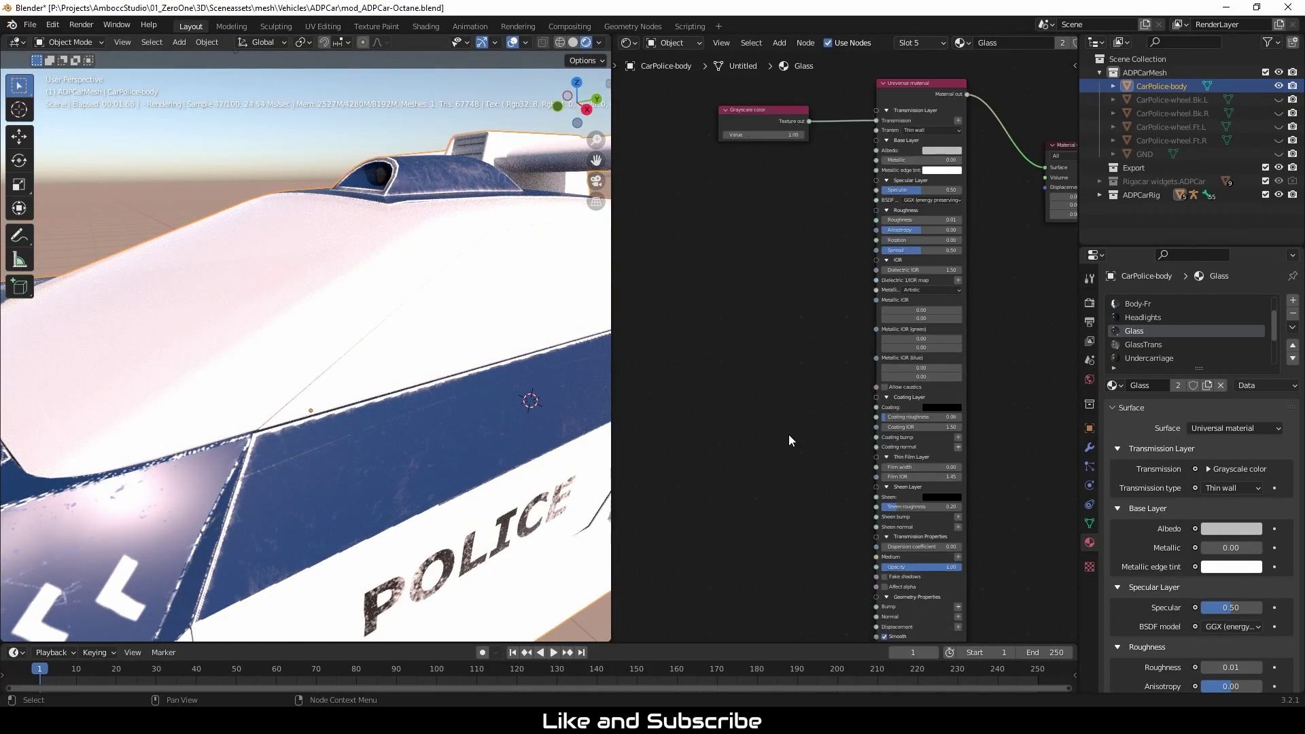
Step: Try the Specular transmission type on Glass's Universal material, and return it to Thin wall
middle_click_drag(810, 496, 771, 528)
middle_click_drag(769, 361, 773, 395)
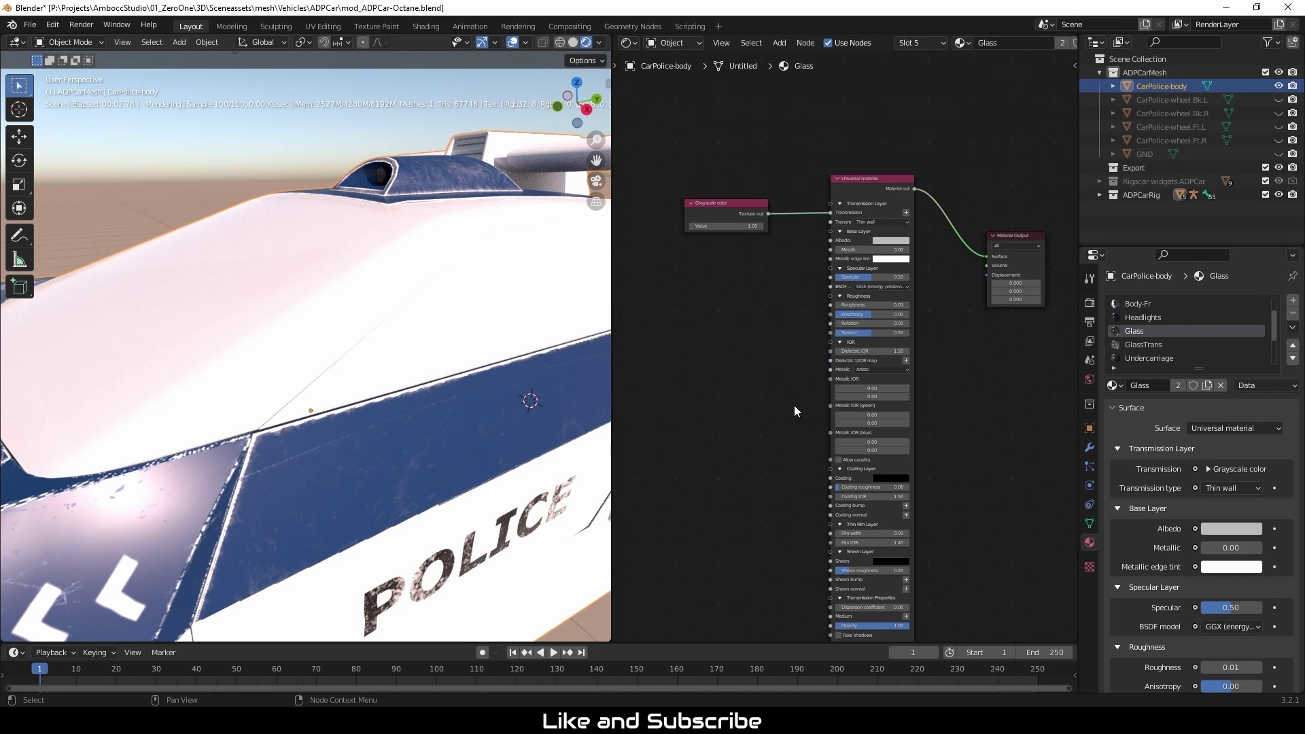
scroll(757, 285, "up", 2)
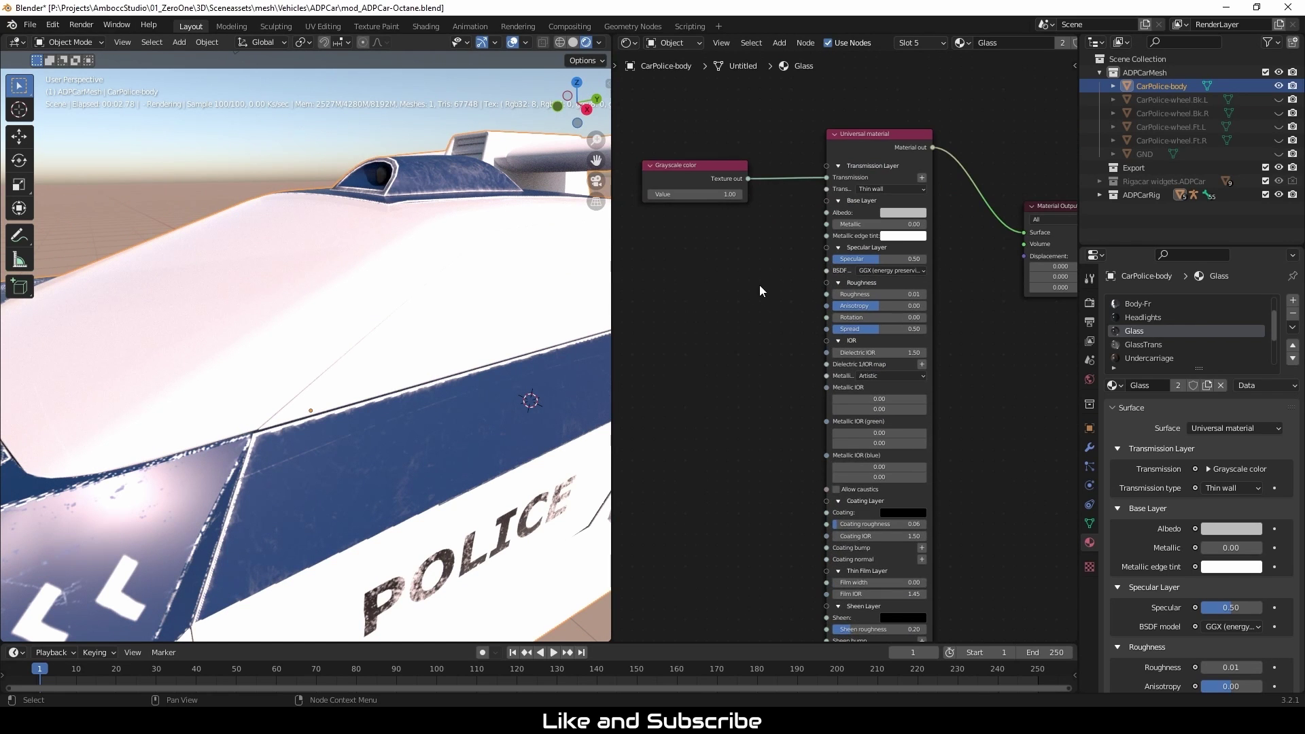
left_click(894, 182)
left_click(891, 187)
left_click(888, 200)
left_click(888, 187)
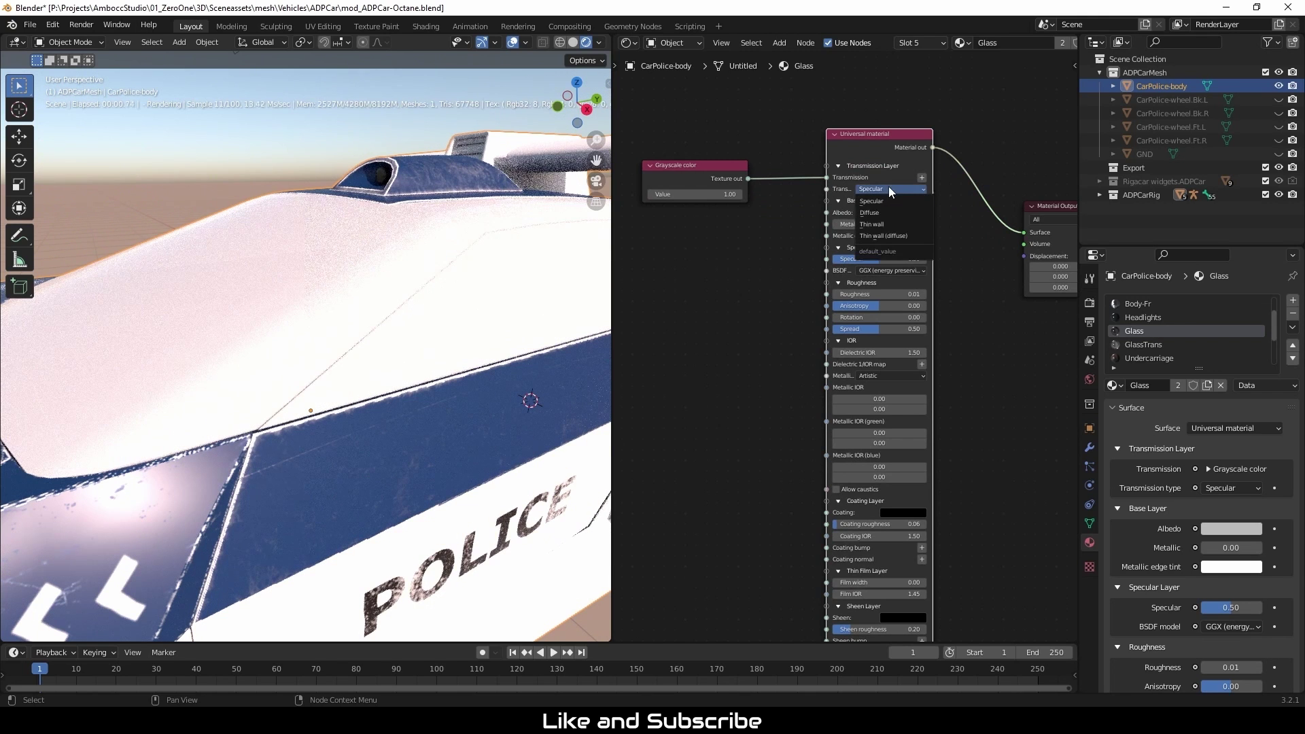
left_click(887, 200)
left_click(880, 189)
left_click(875, 224)
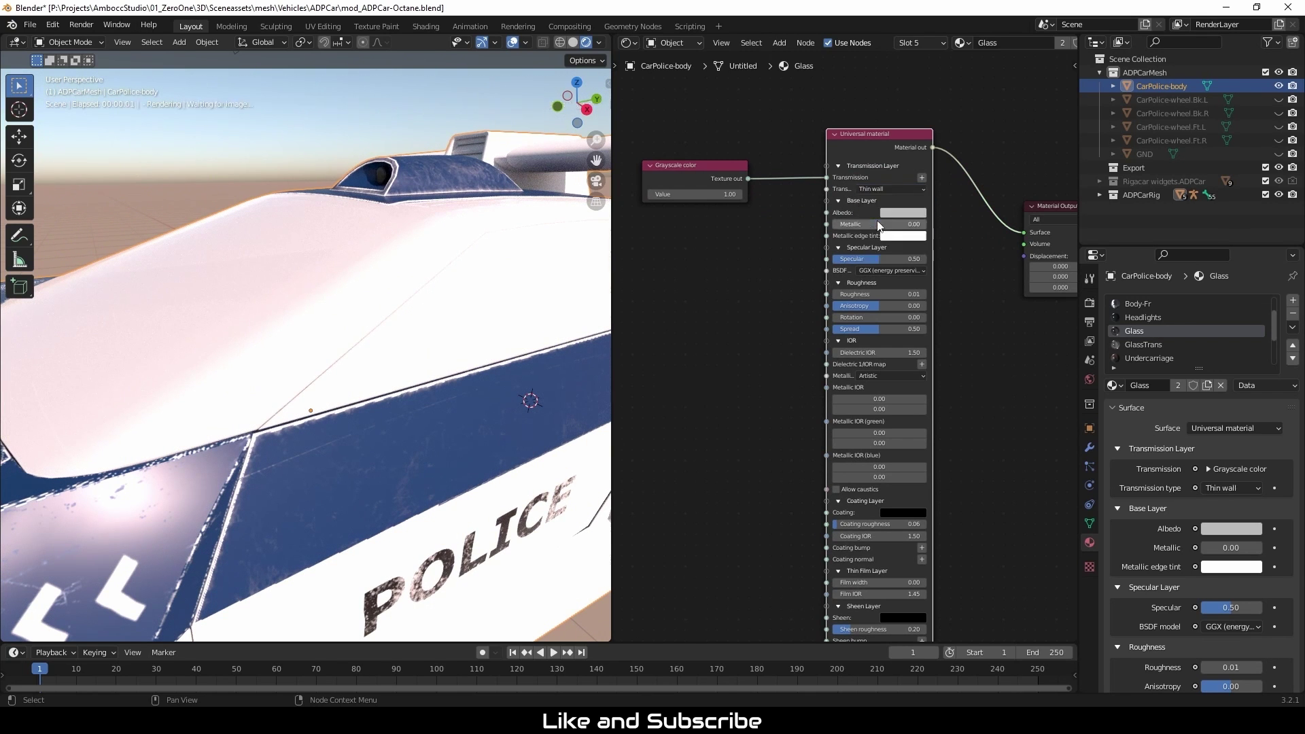
Step: Make the Glass Universal material's Albedo black by setting its HSV value to 0, and check the windows
left_click(912, 213)
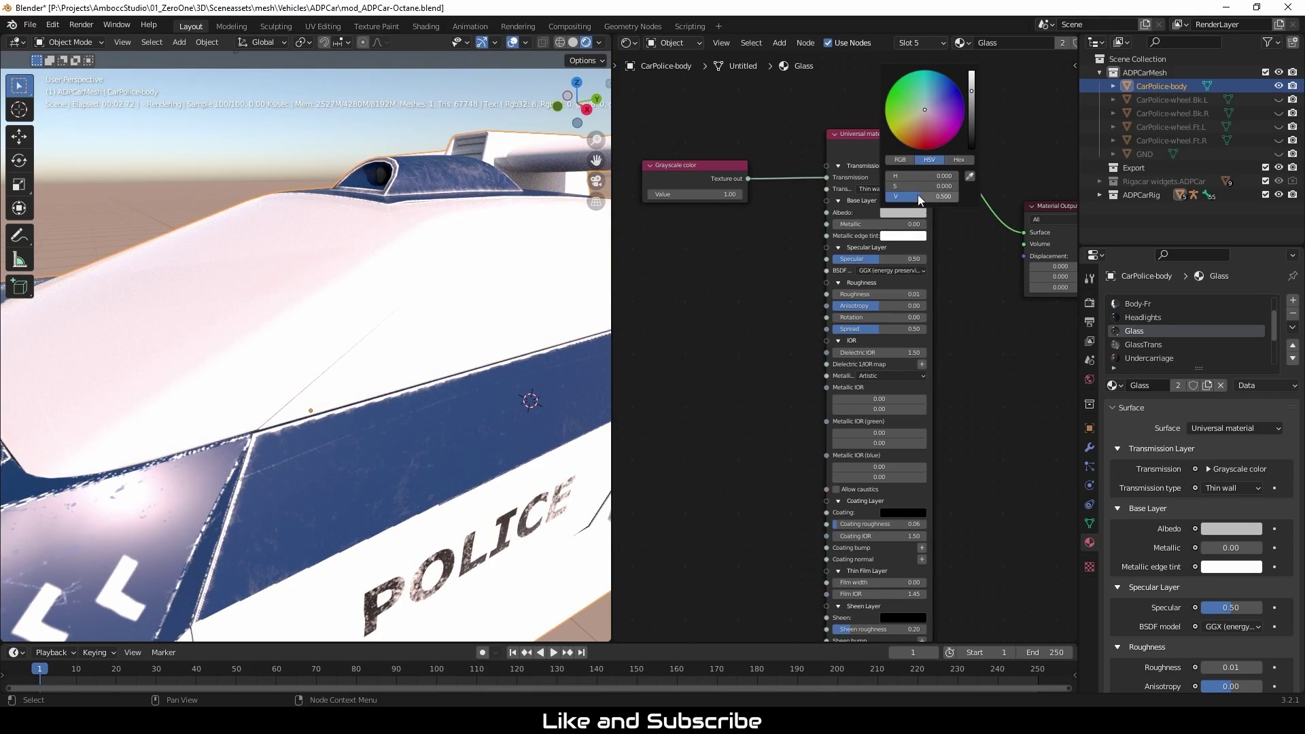
left_click_drag(918, 195, 886, 195)
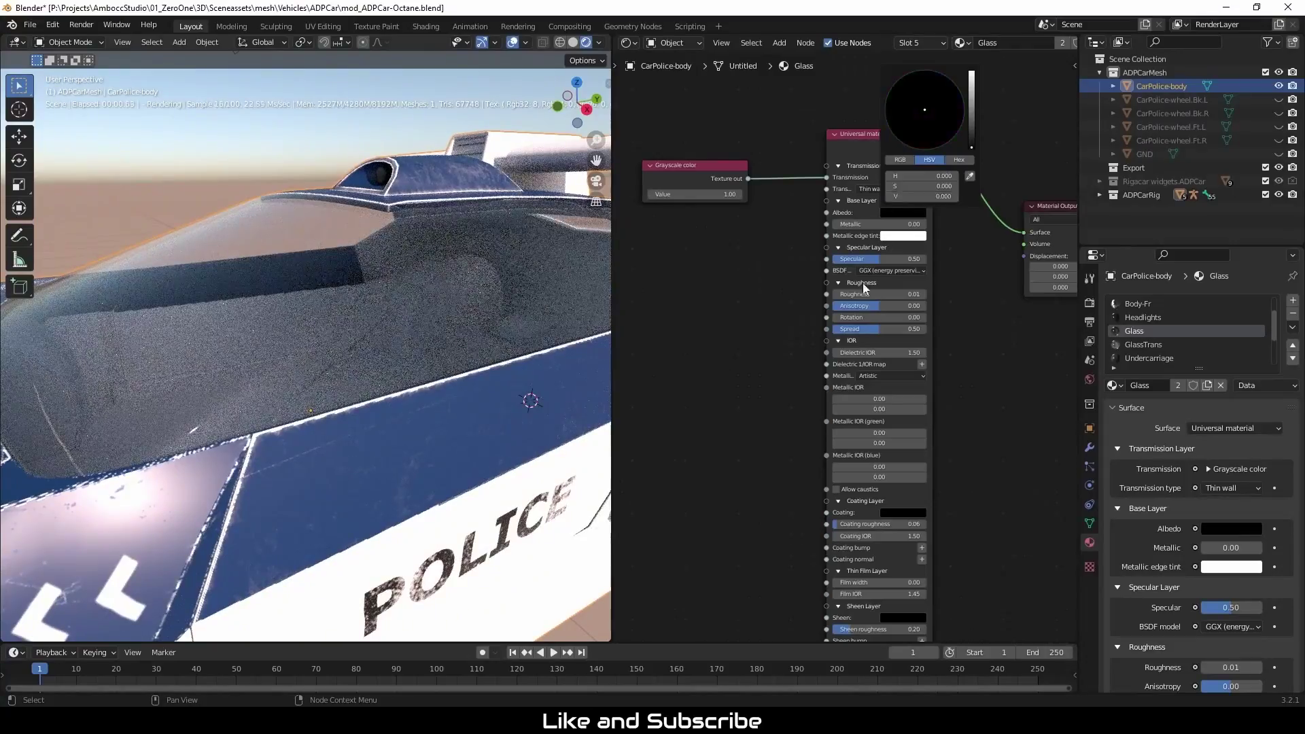
middle_click_drag(671, 513, 719, 448)
middle_click_drag(249, 438, 377, 442)
Step: Copy the Grayscale color and Universal material nodes from the Glass material
left_click(1155, 345)
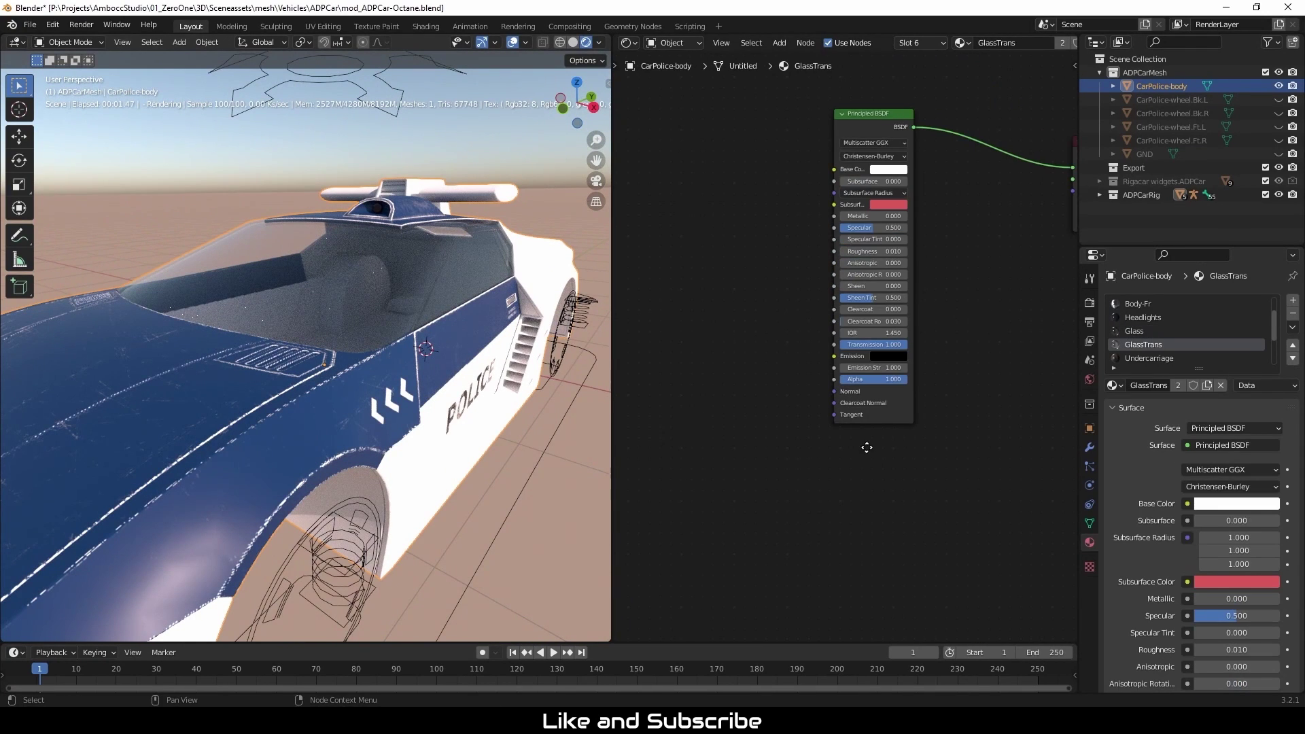
key("Home")
left_click(1132, 331)
key("Home")
left_click_drag(657, 92, 875, 447)
Step: Replace GlassTrans's Principled BSDF with the copied Grayscale color and Universal material nodes, and connect the Universal material to Surface
left_click(1153, 343)
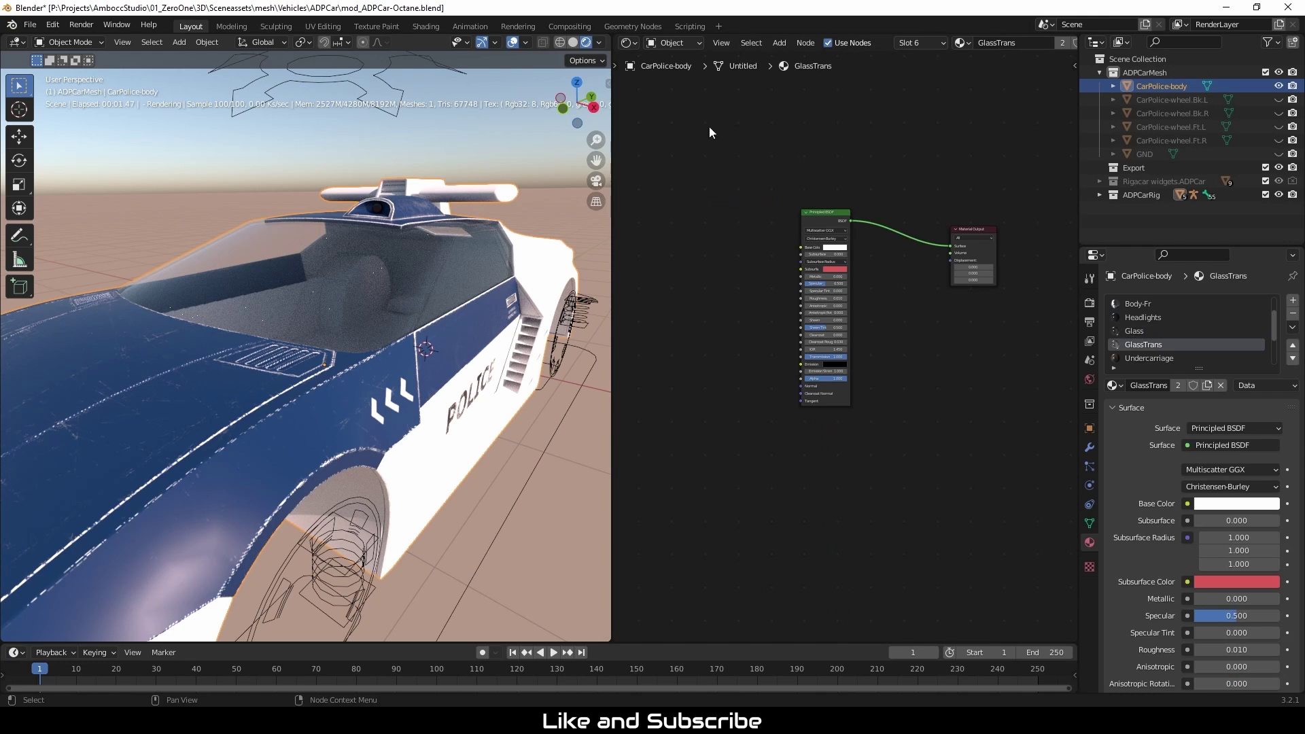
left_click_drag(708, 126, 839, 337)
key("x")
key("ctrl+v")
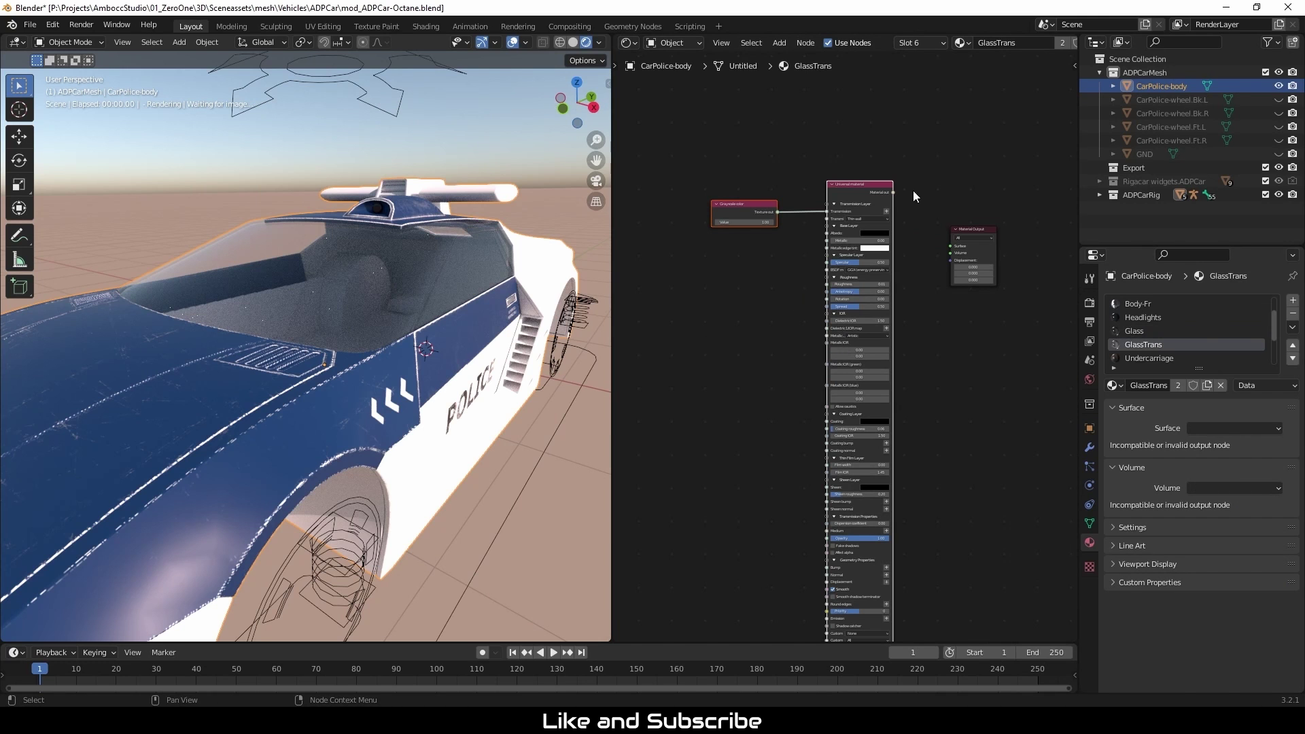
left_click_drag(892, 193, 953, 246)
left_click_drag(893, 193, 950, 246)
middle_click_drag(580, 512, 404, 390)
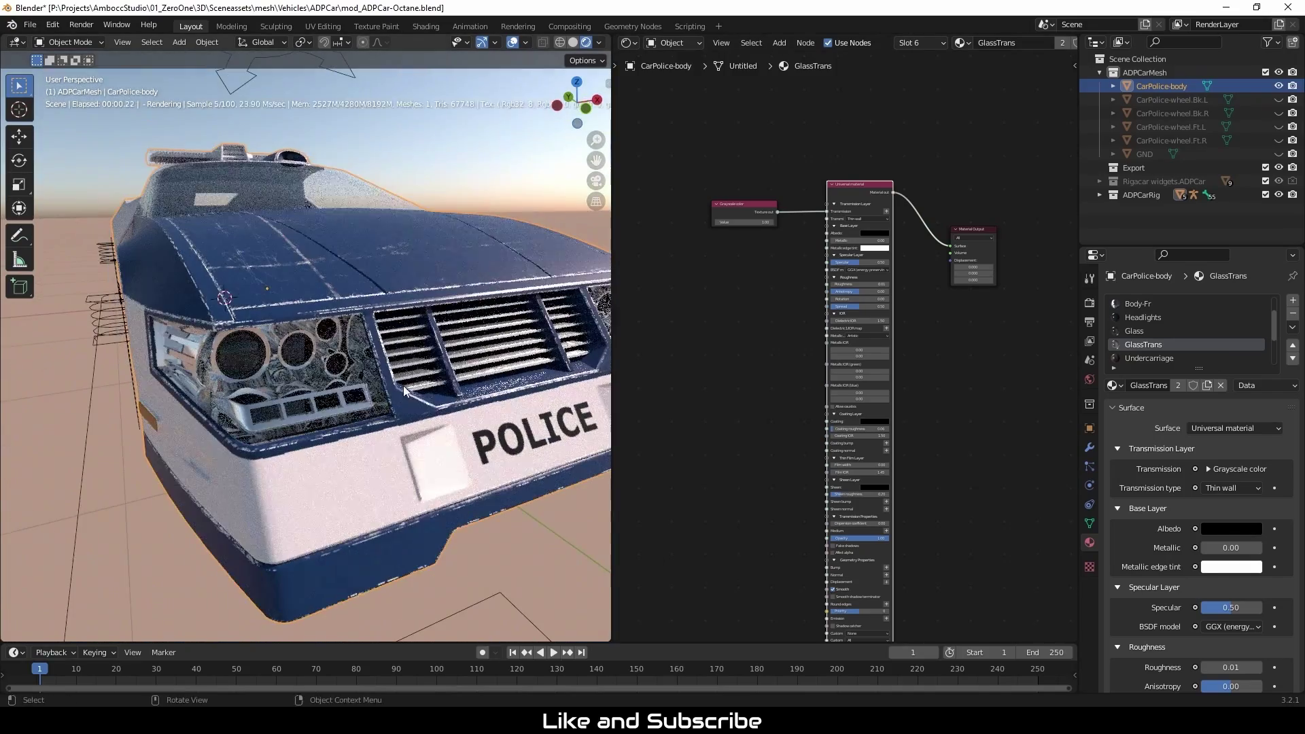
Step: Disconnect GlassTrans's Surface link, try a magenta Albedo and reconnect it to identify which car parts use the material
left_click_drag(950, 246, 939, 248)
middle_click_drag(352, 411, 468, 327)
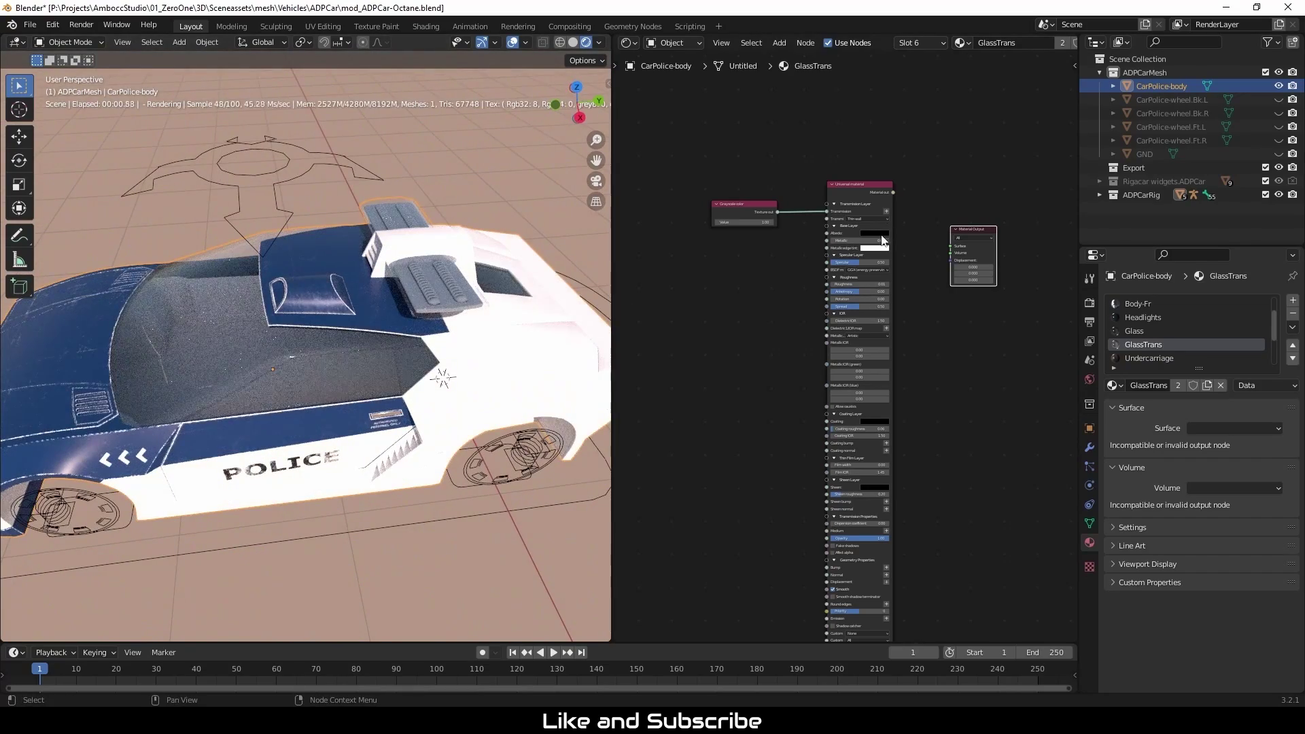
left_click(878, 232)
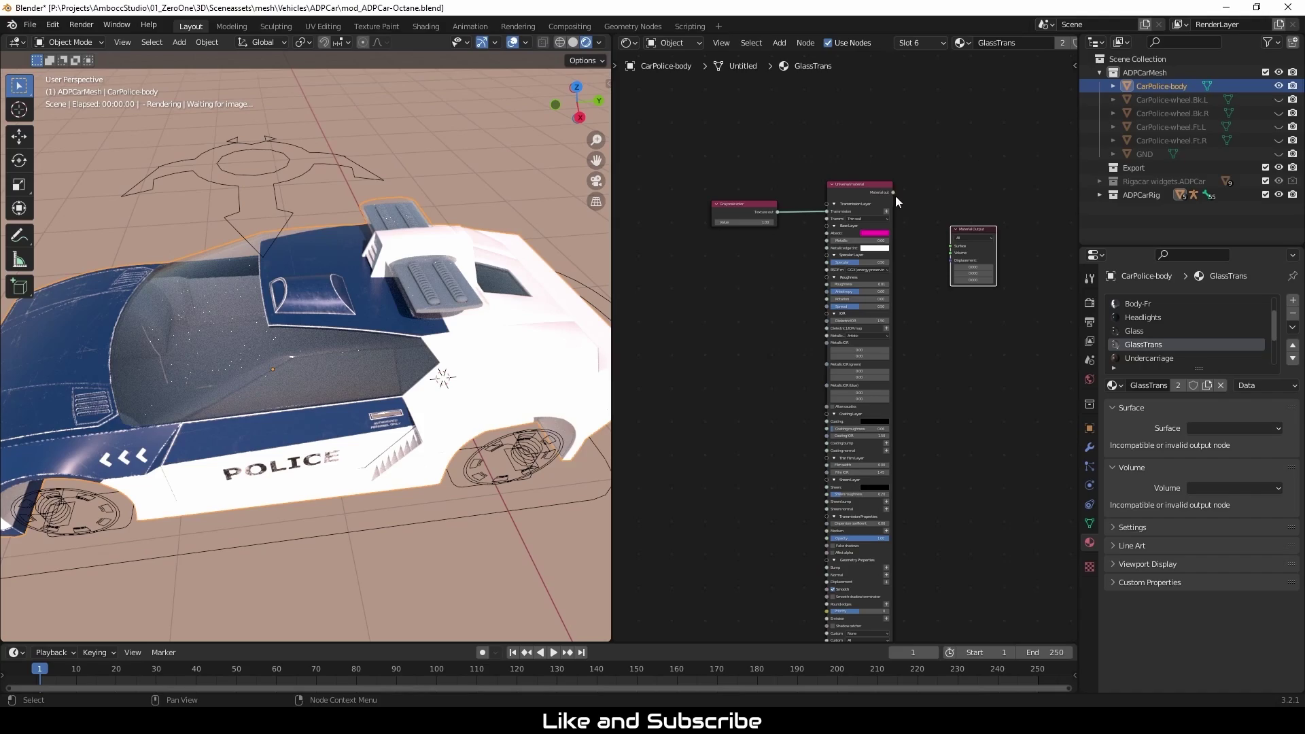
left_click_drag(951, 253, 951, 246)
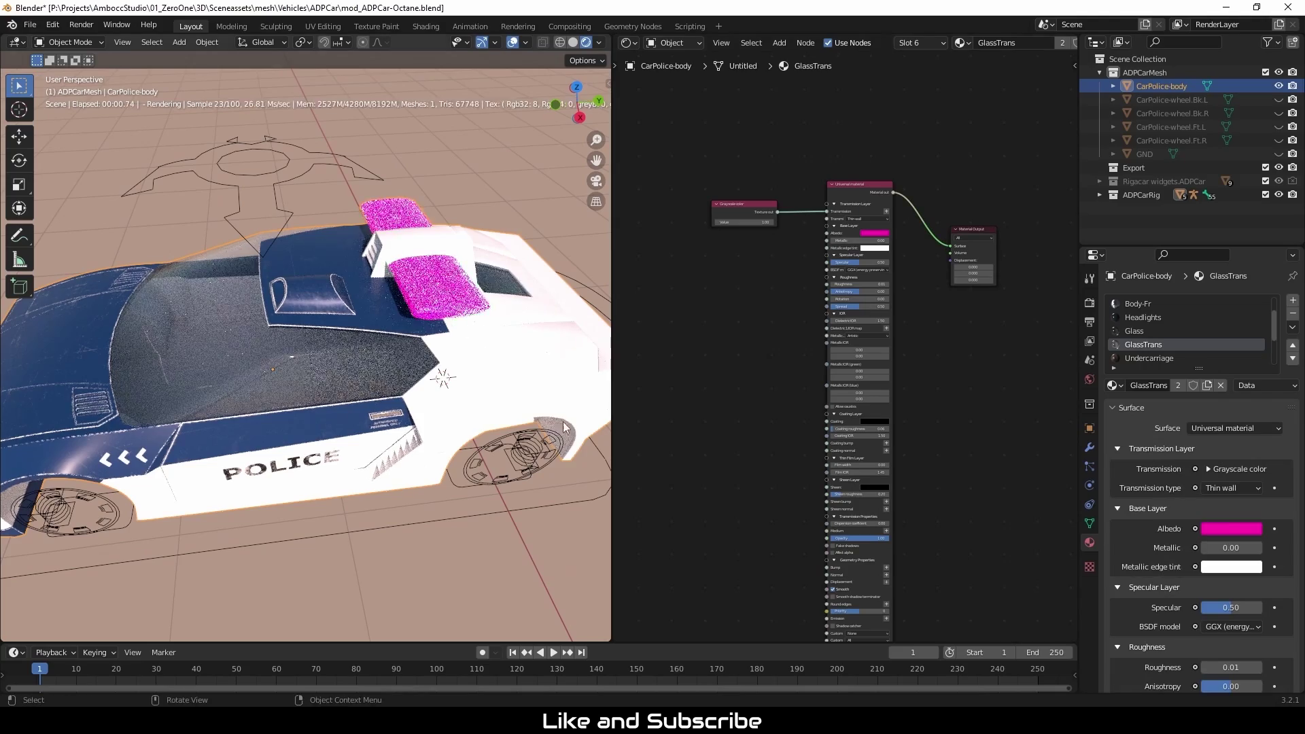
middle_click_drag(176, 339, 537, 386)
Step: Try a white and a blue Albedo on GlassTrans's Universal material, and return the color to black
left_click(875, 233)
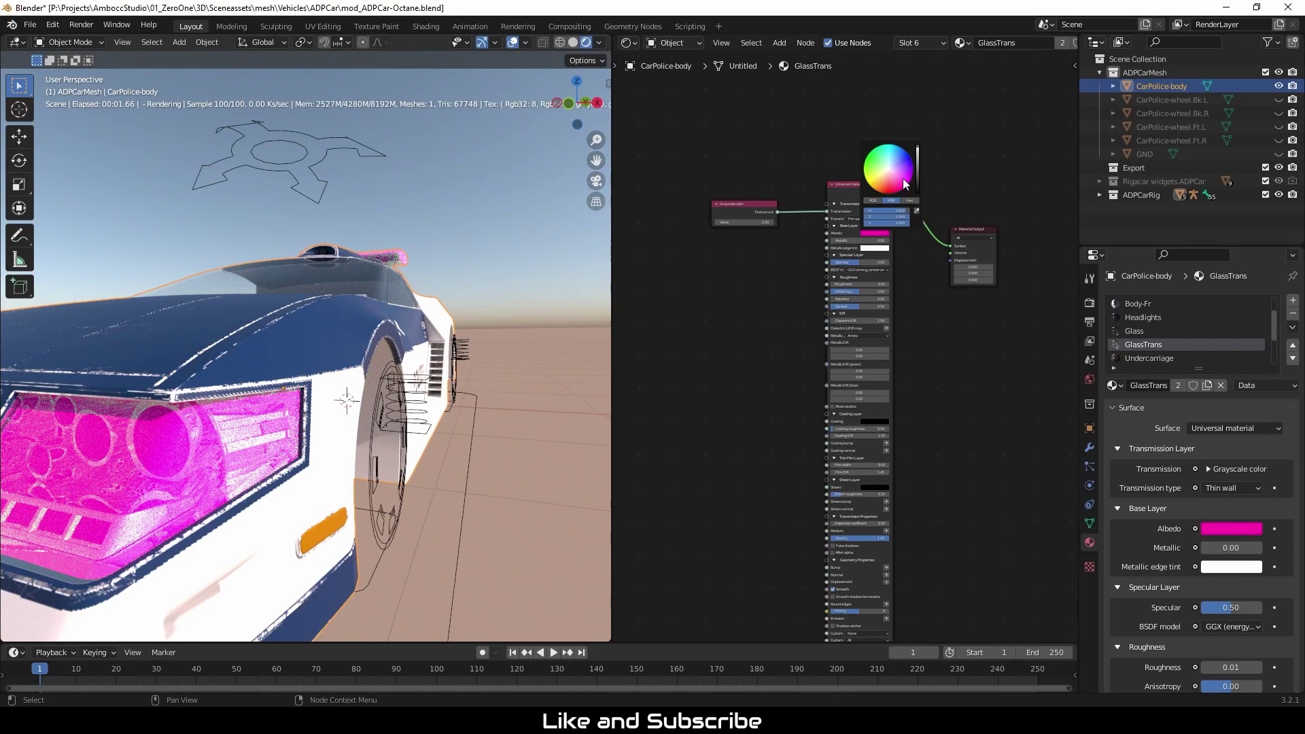
left_click_drag(893, 215, 865, 216)
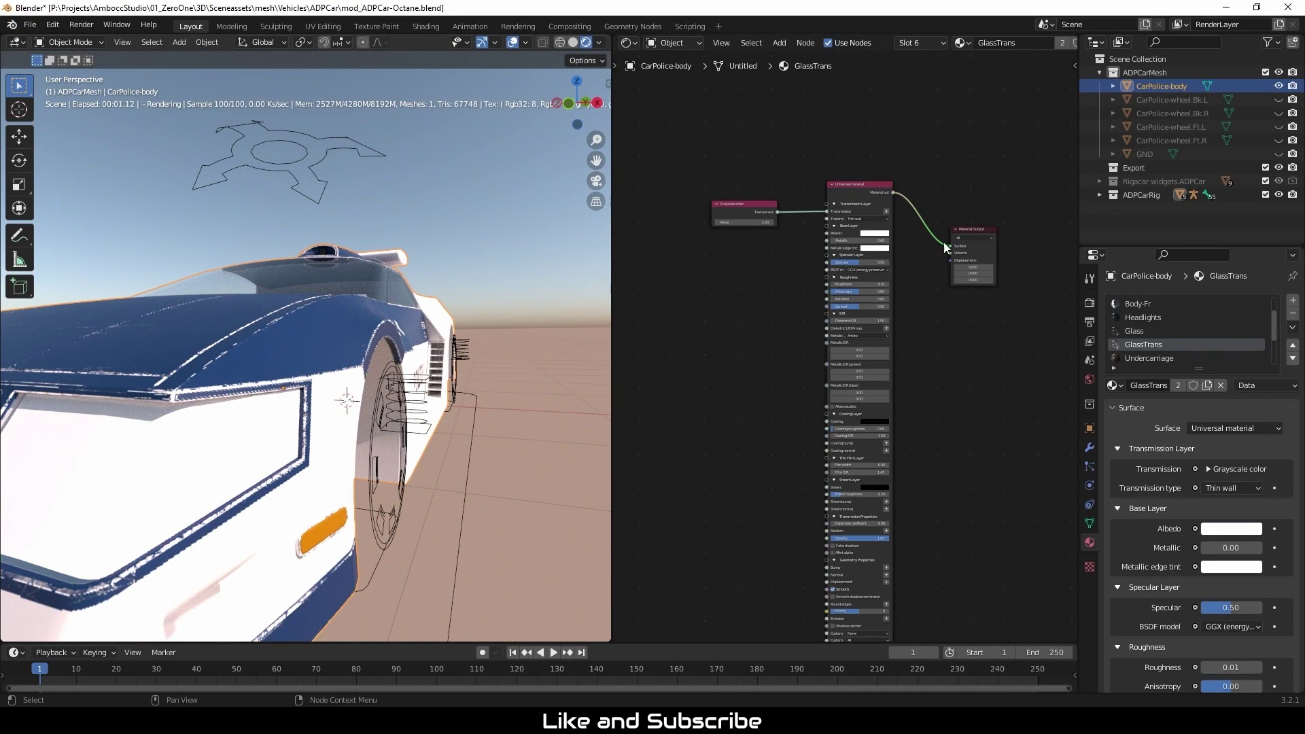
scroll(877, 231, "up", 2)
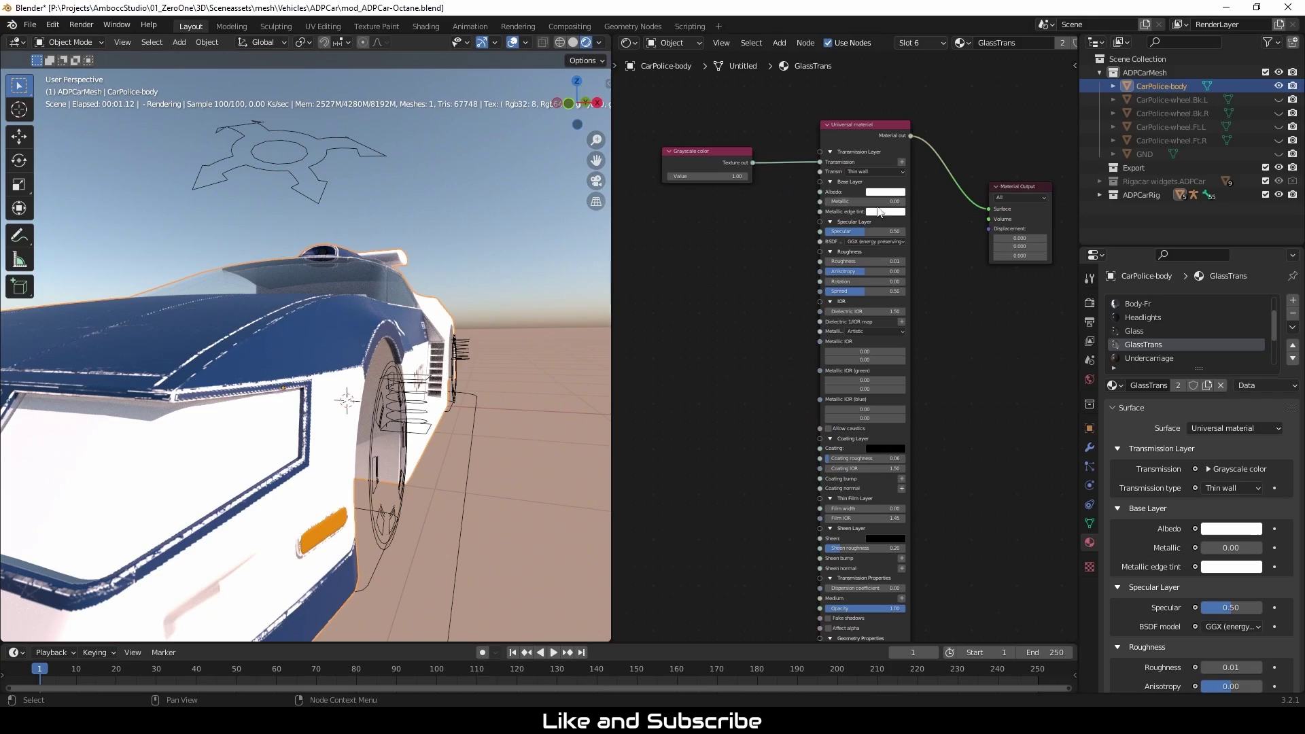
left_click(884, 194)
mouse_move(925, 180)
left_mouse_down()
mouse_move(863, 179)
mouse_move(926, 179)
left_mouse_up()
left_click_drag(904, 104, 926, 86)
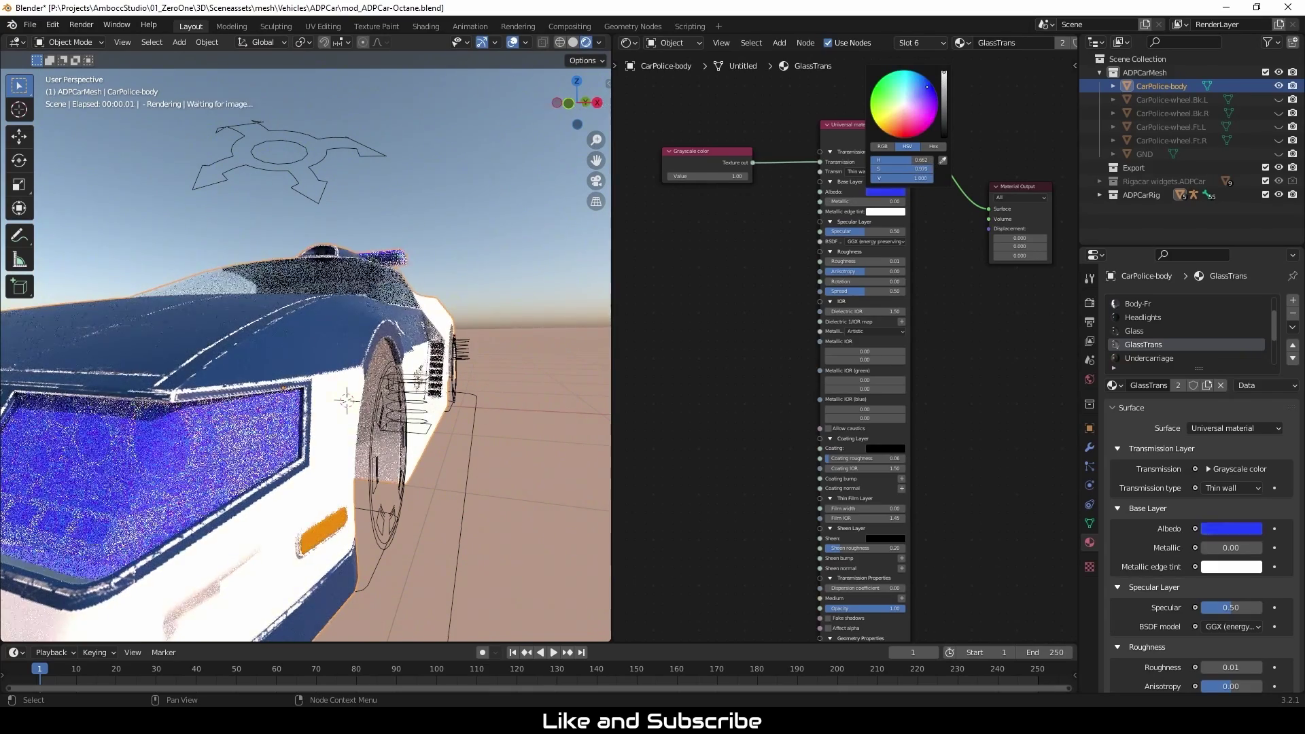
left_click(900, 193)
left_click_drag(919, 178, 859, 178)
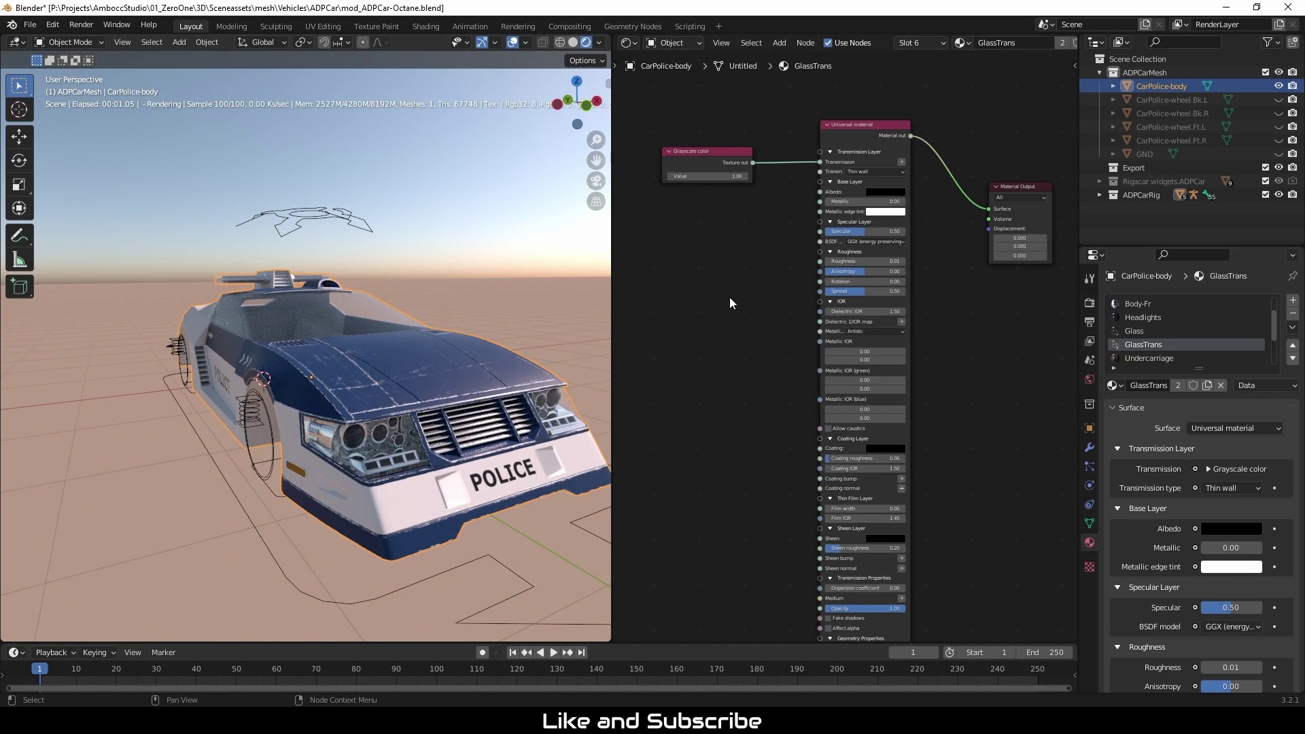
Step: Open the Undercarriage material and delete its Principled BSDF and Normal Map nodes
left_click(1148, 358)
middle_click_drag(293, 367, 330, 305)
scroll(857, 357, "down", 1)
middle_click_drag(930, 353, 1002, 447)
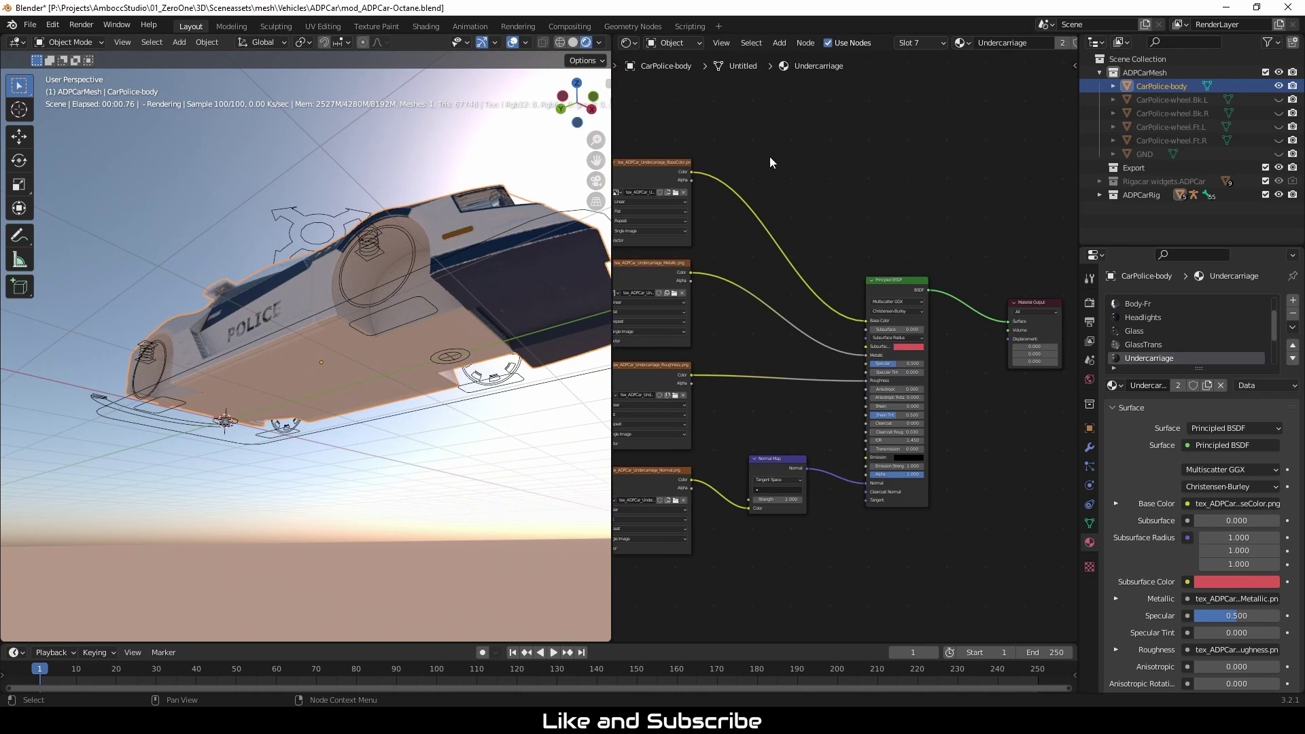
left_click_drag(767, 161, 908, 553)
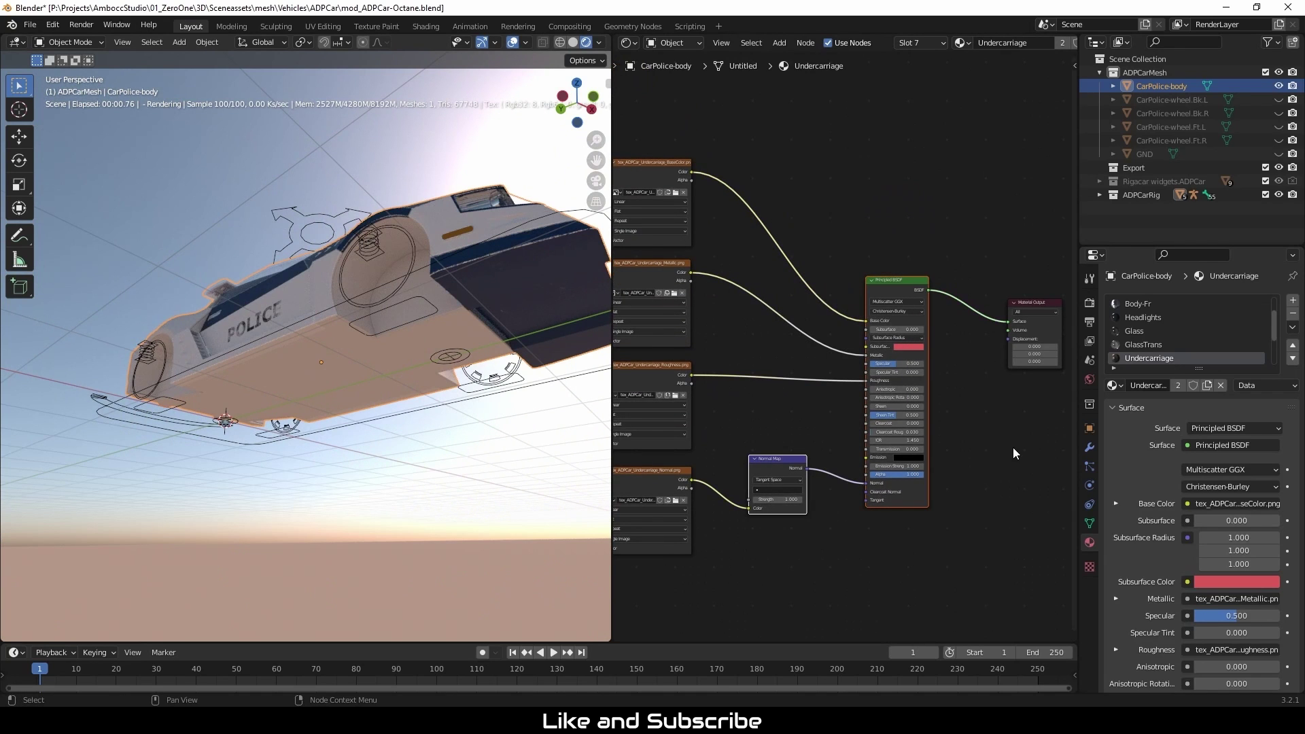
key("x")
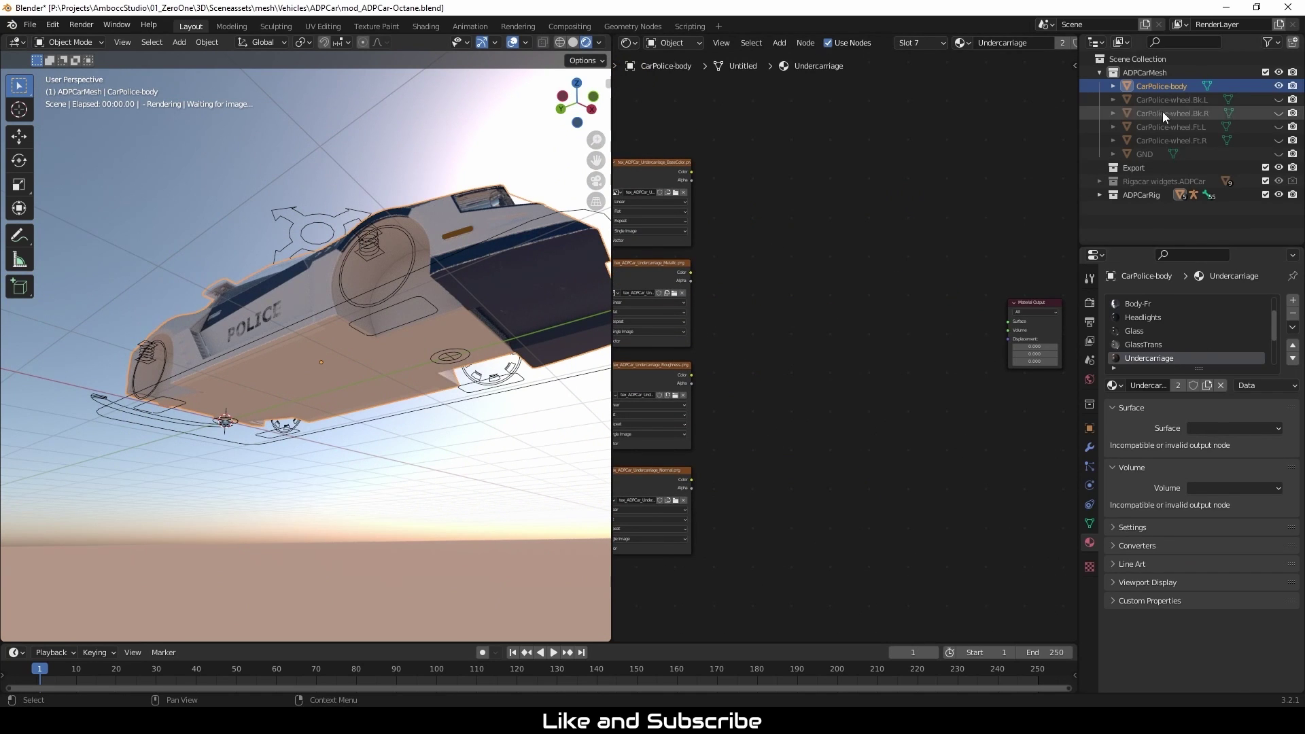
Step: Copy the four Image Tex nodes and the Universal material node from the Body-Fr material
left_click(1163, 305)
key("Home")
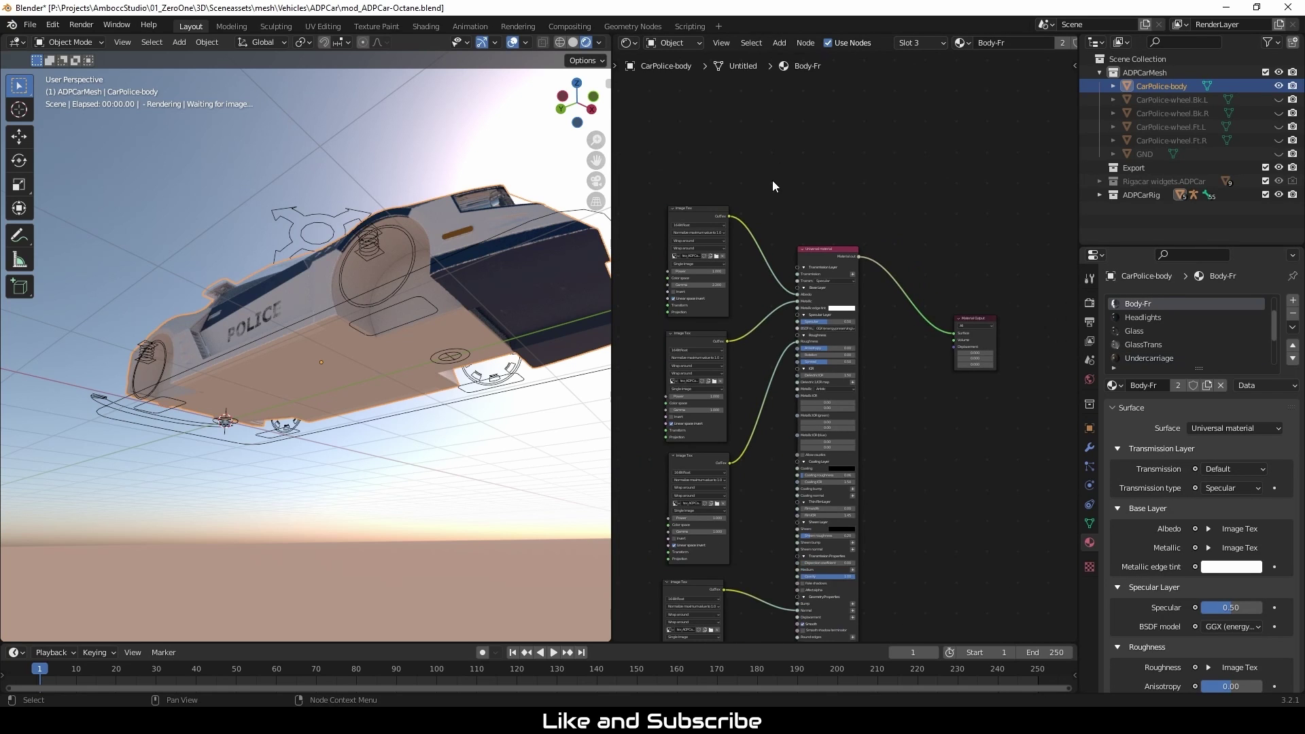
left_click_drag(679, 110, 877, 673)
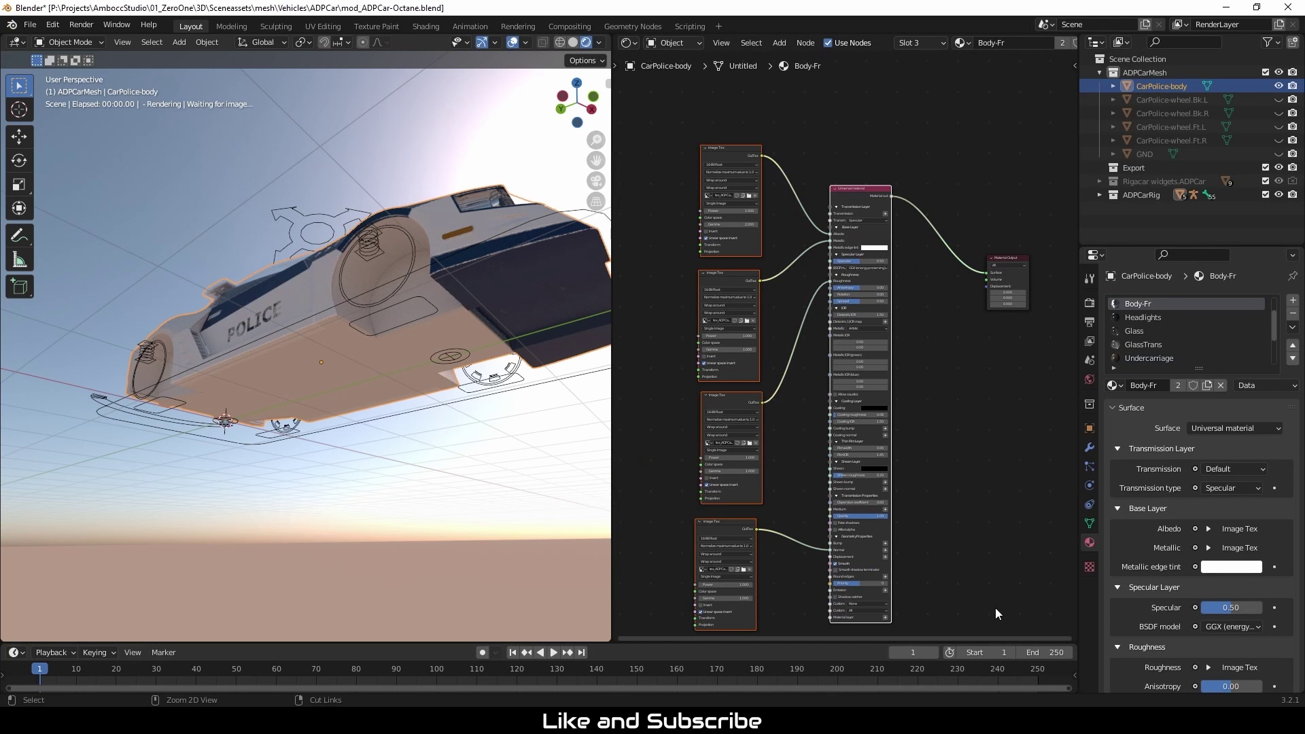
Step: Paste the copied Image Tex and Universal material nodes into the Undercarriage material and connect the Universal material to the output's Surface
left_click(1147, 359)
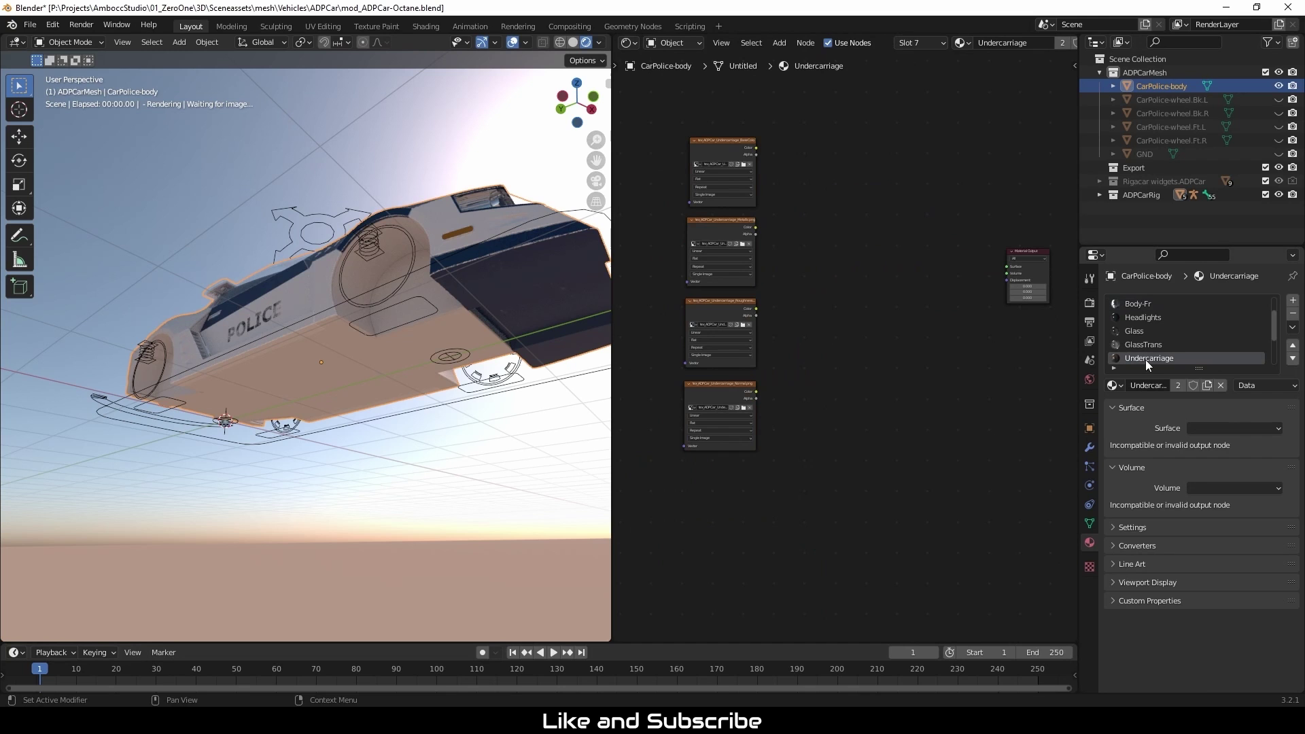
key("ctrl+v")
key("g")
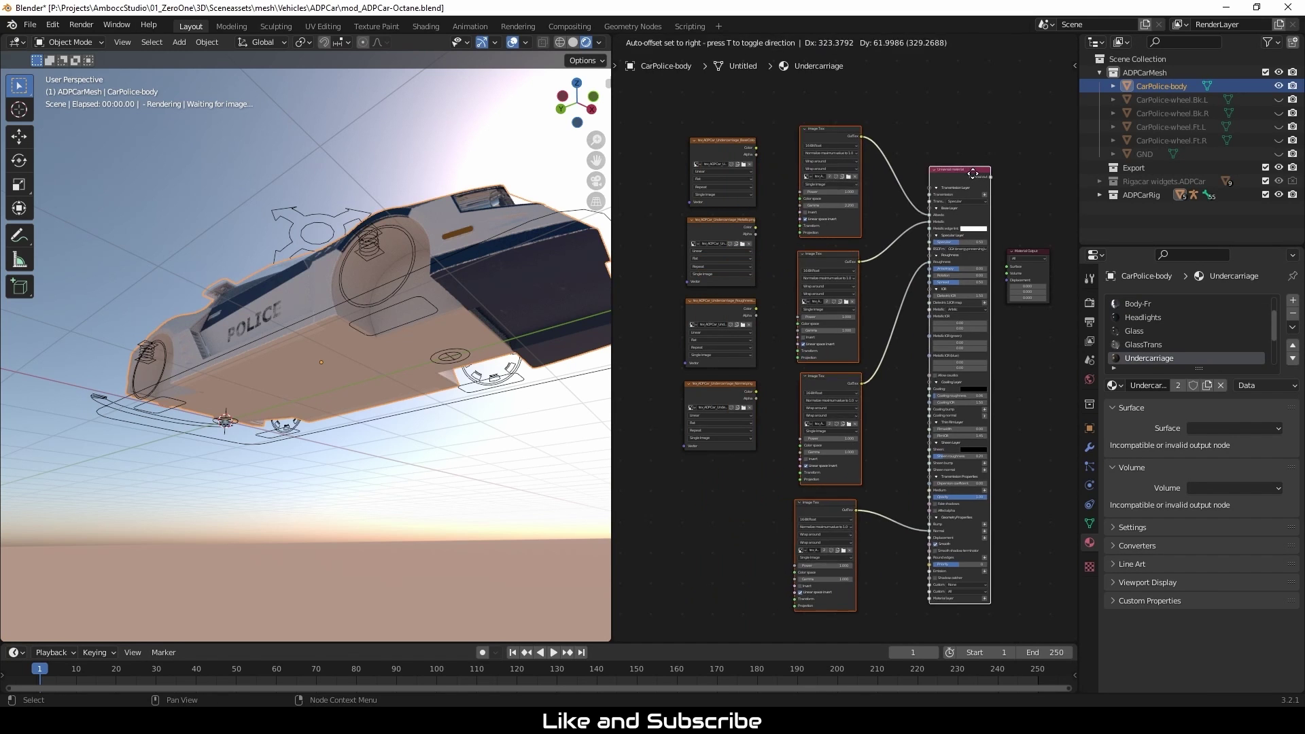
left_click(979, 190)
left_click_drag(976, 184, 1006, 266)
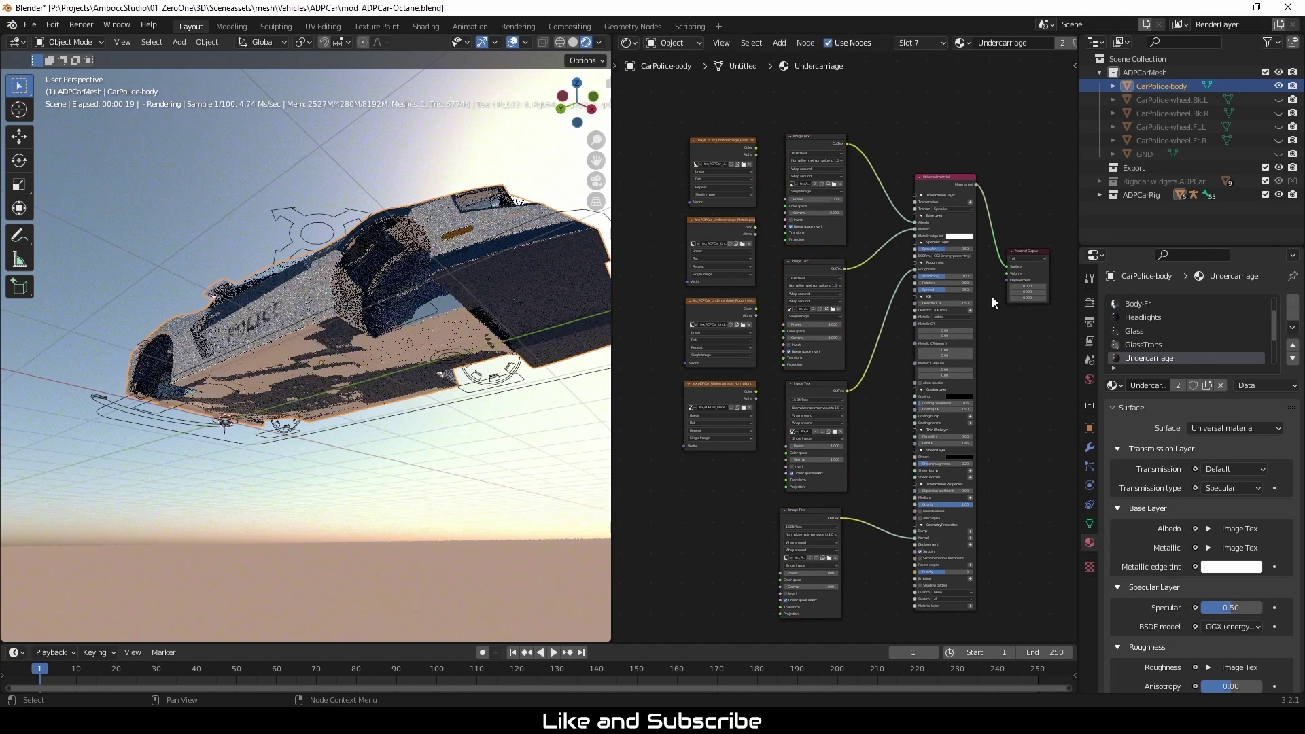
Step: Load tex_ADPCar_Undercarriage_BaseColor.png into the Image Tex node feeding Undercarriage's Albedo
scroll(992, 297, "up", 2)
middle_click_drag(770, 168, 818, 362)
scroll(822, 350, "up", 4)
middle_click_drag(748, 320, 772, 305)
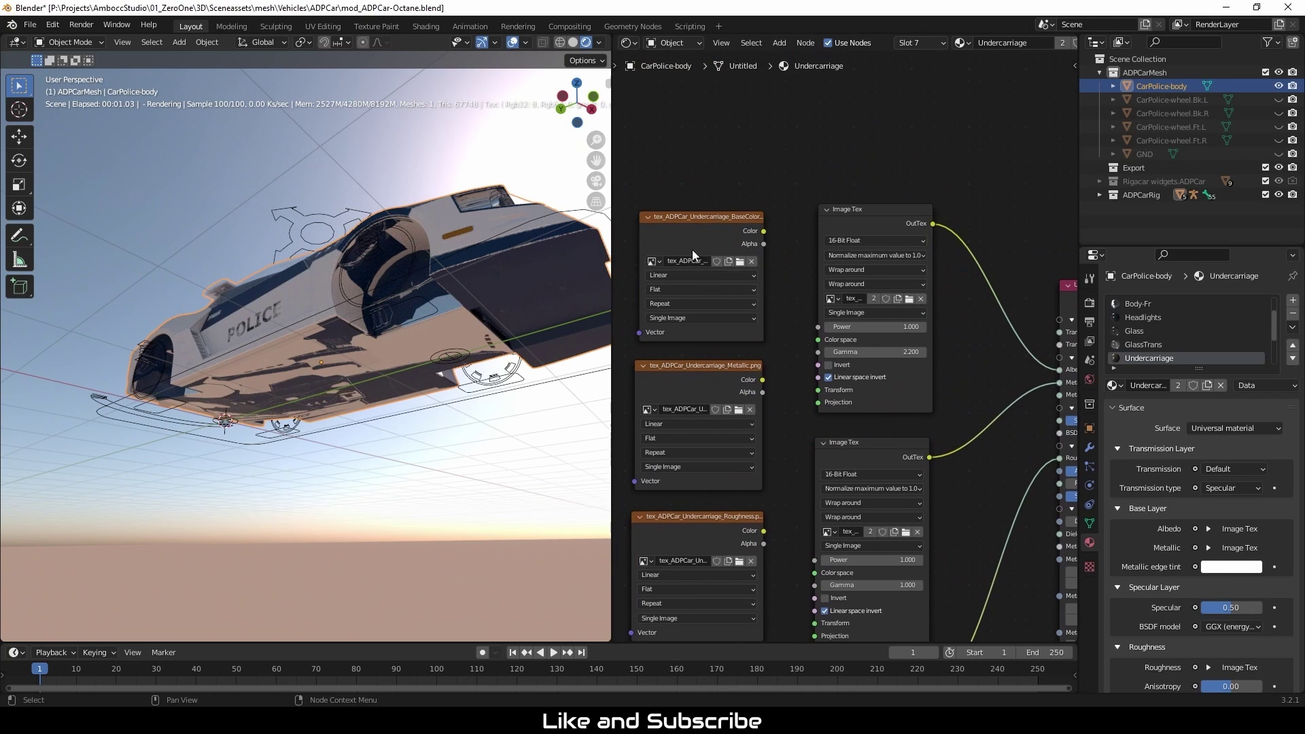
left_click(909, 301)
left_click(590, 416)
left_click(879, 553)
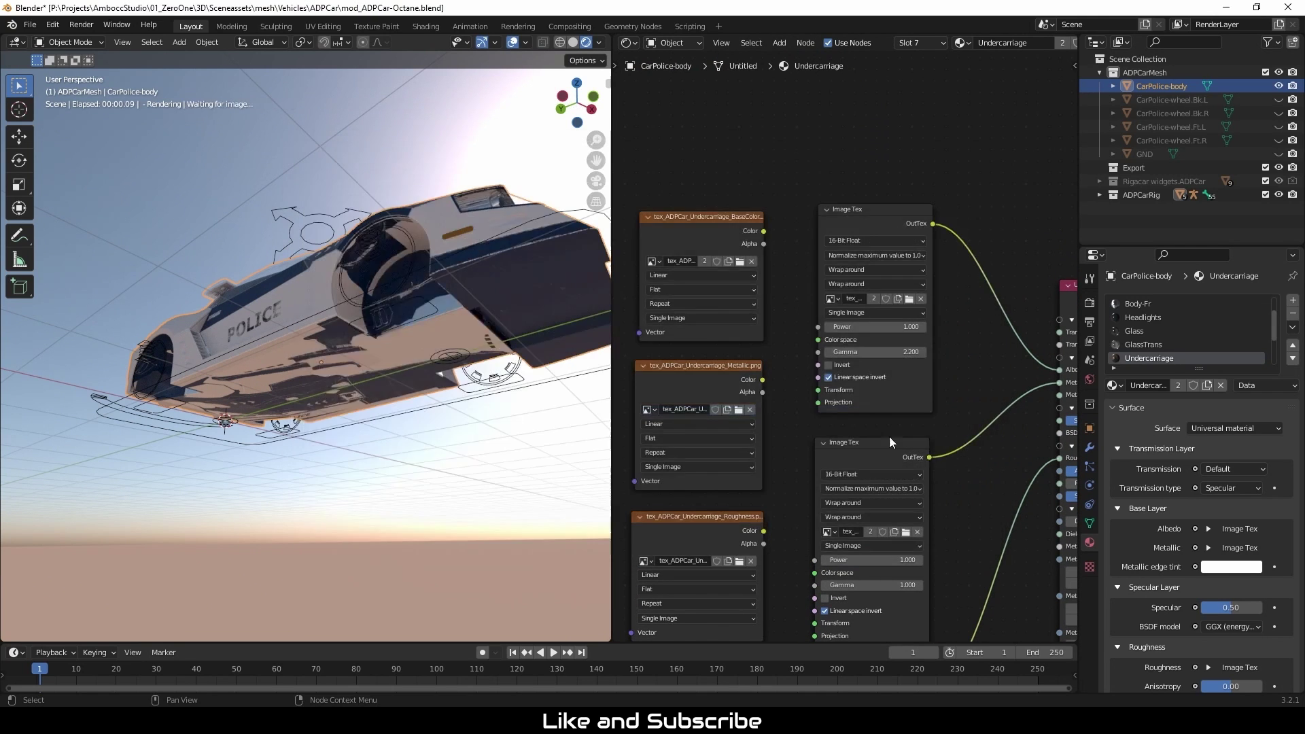
Step: Load tex_ADPCar_Undercarriage_Metallic.png into the Image Tex node feeding Undercarriage's Metallic input
middle_click_drag(958, 486, 972, 296)
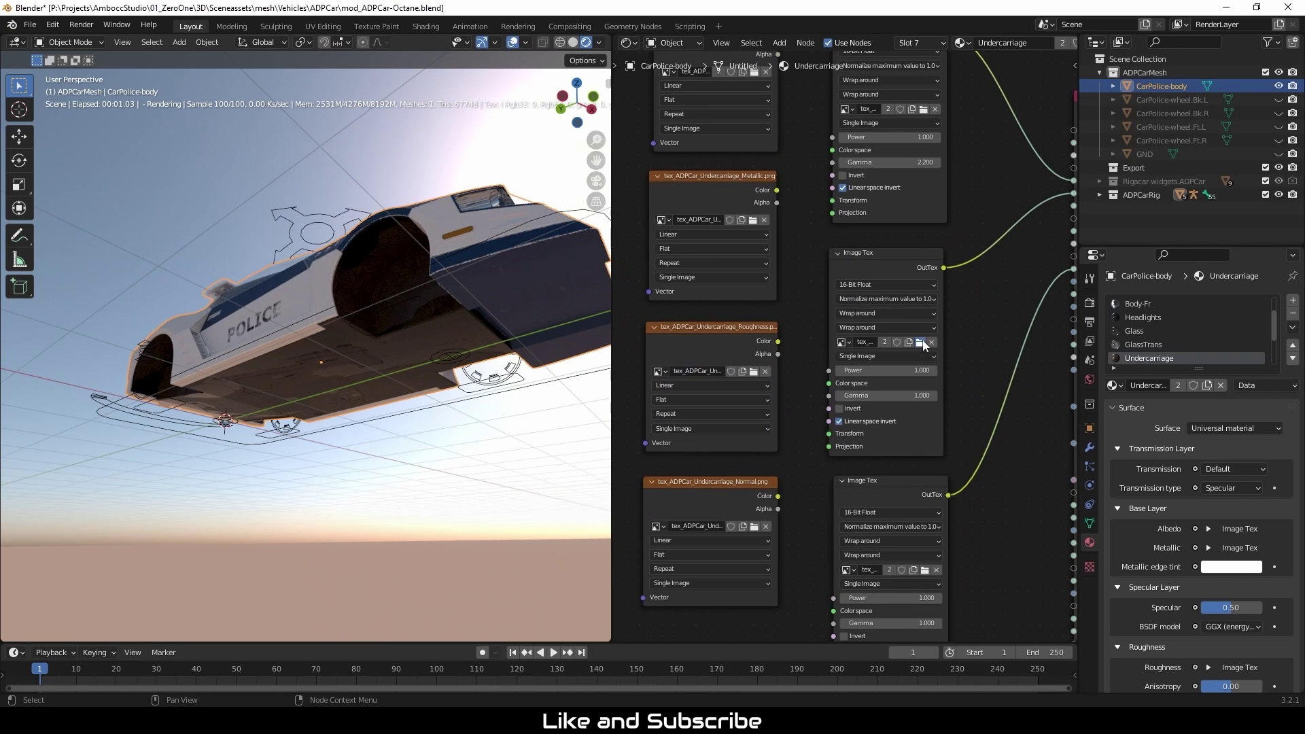
left_click(922, 344)
left_click(585, 428)
left_click(879, 553)
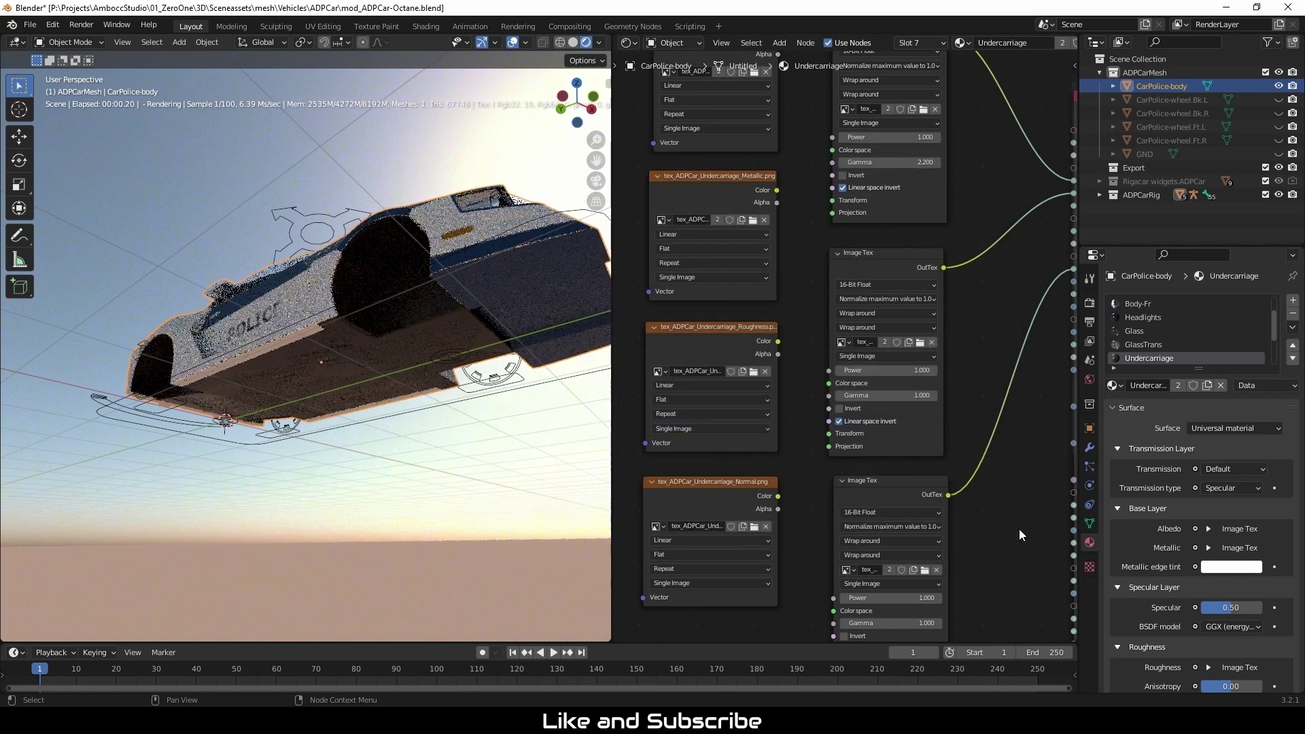
Step: Load tex_ADPCar_Undercarriage_Roughness.png into the Image Tex node feeding Undercarriage's Roughness input
middle_click_drag(931, 543, 878, 353)
left_click(873, 373)
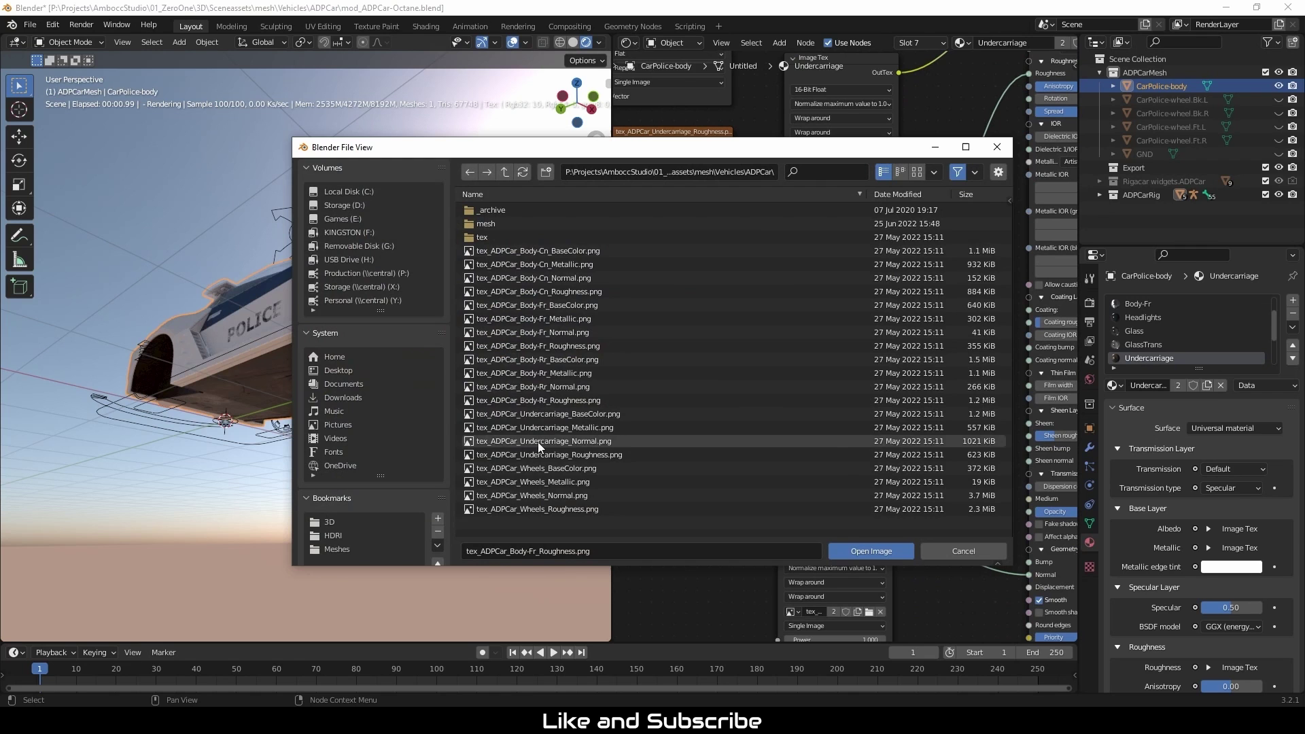
left_click(537, 441)
left_click(879, 553)
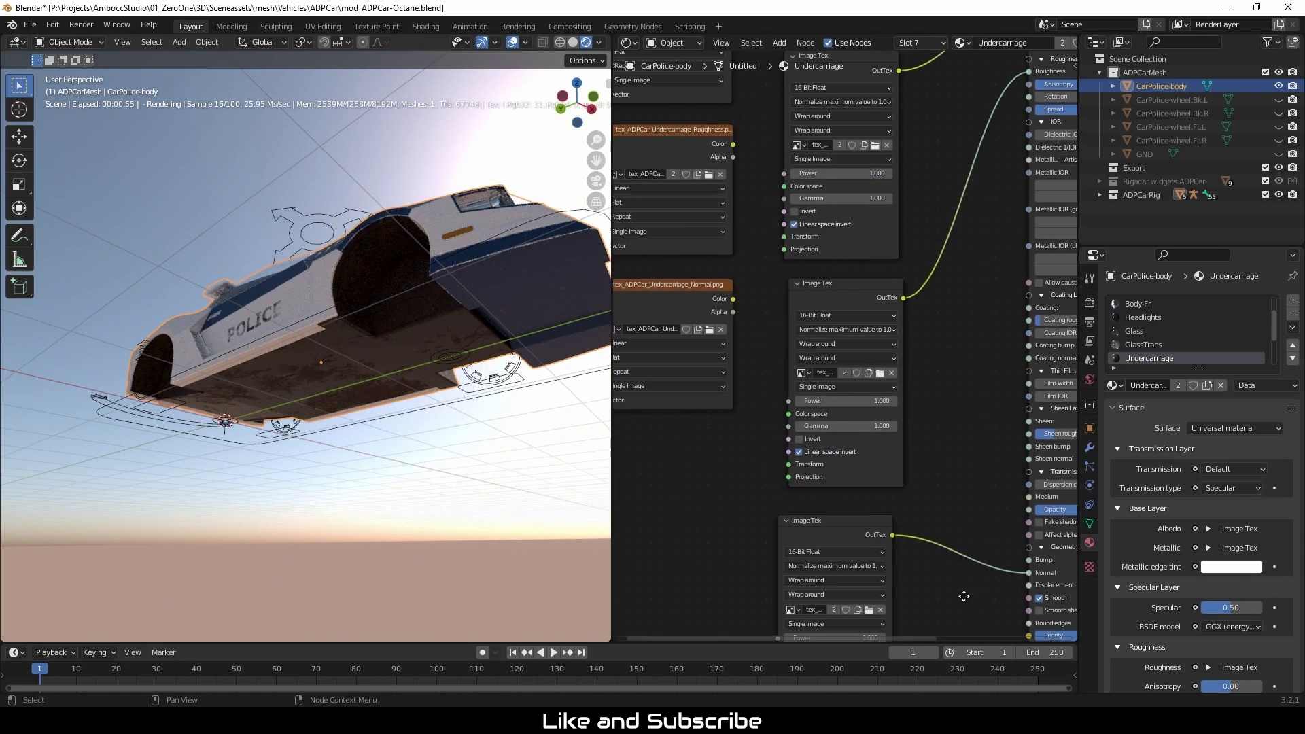
Step: Load tex_ADPCar_Undercarriage_Normal.png into the Image Tex node feeding Undercarriage's Normal input
middle_click_drag(963, 596, 890, 336)
left_click(795, 351)
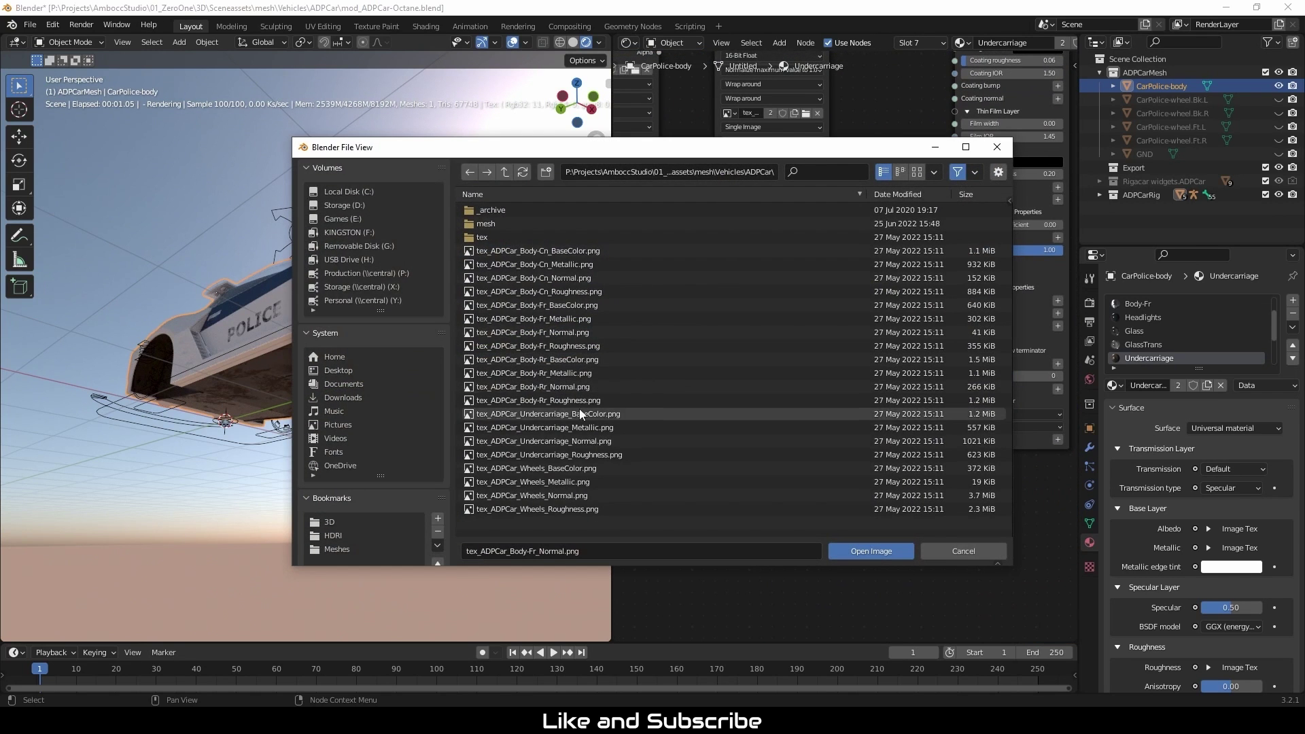
left_click(853, 552)
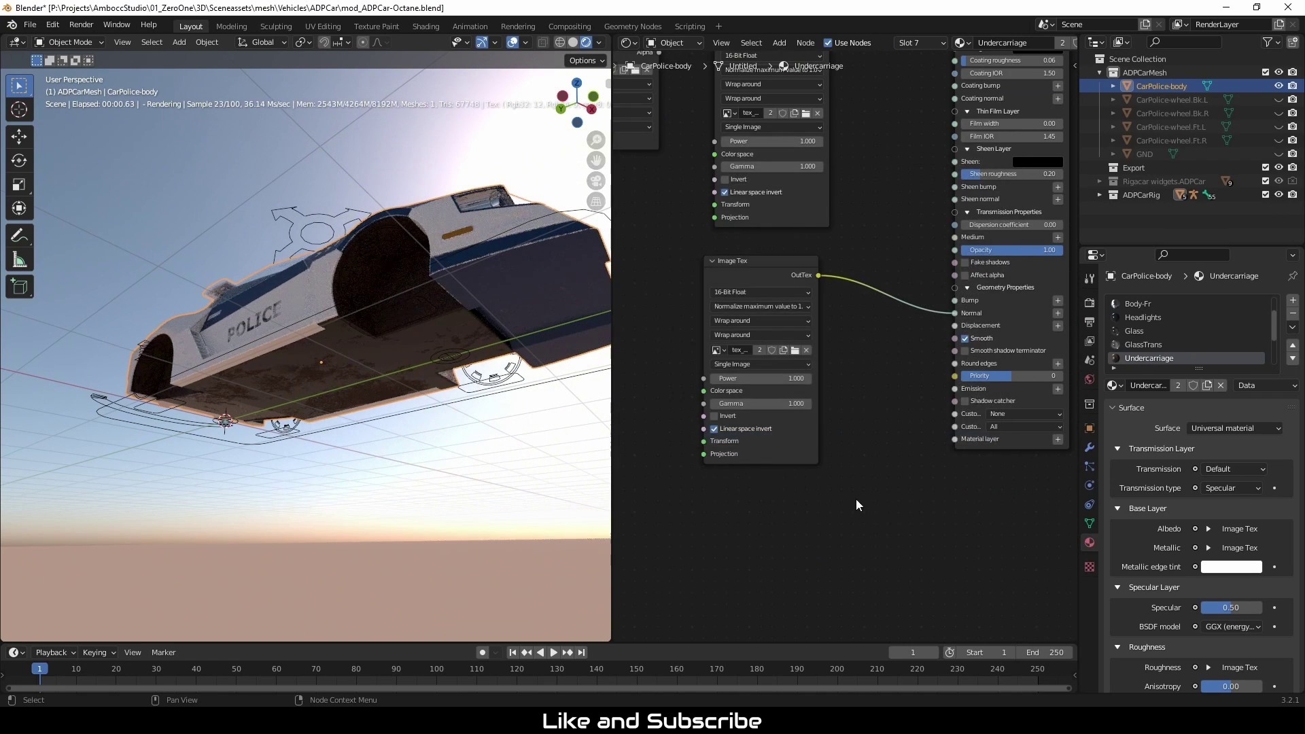
Step: Delete the four old Cycles image texture nodes from the Undercarriage material
middle_click_drag(855, 498, 786, 598)
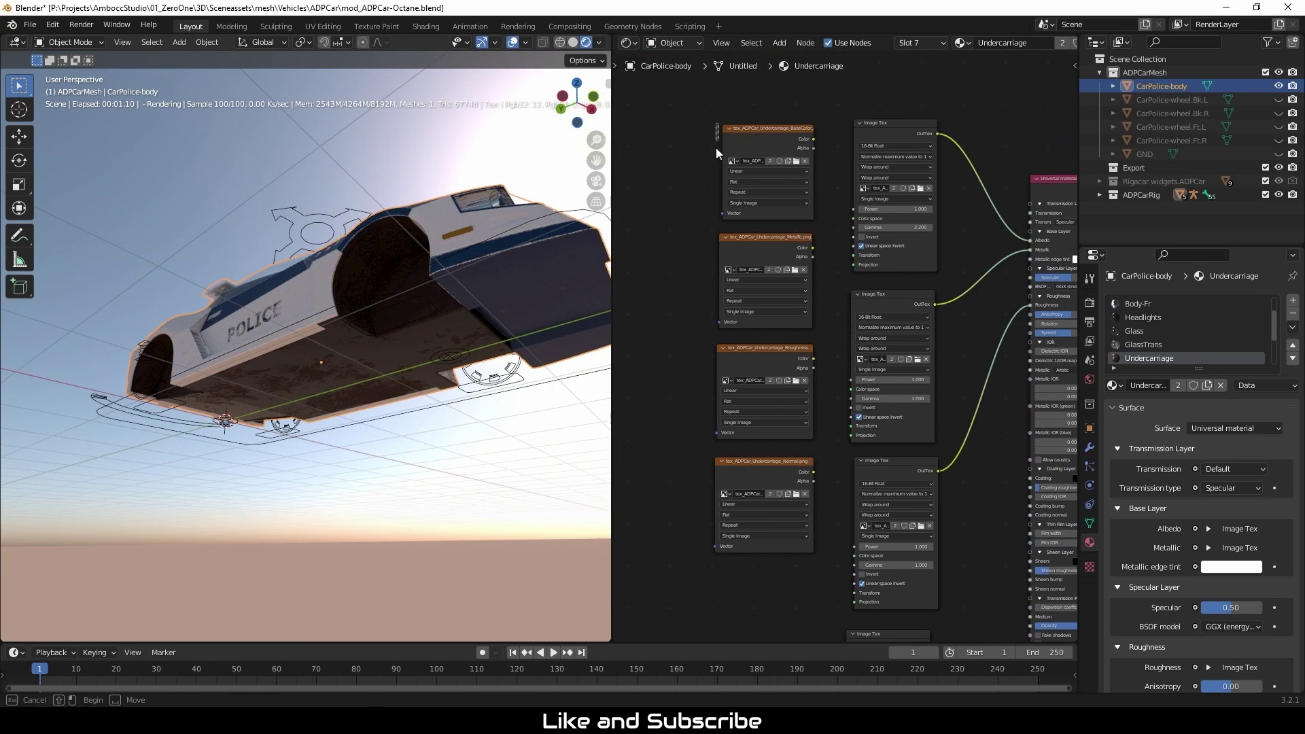
left_click_drag(716, 121, 751, 583)
key("x")
middle_click_drag(757, 513, 606, 399)
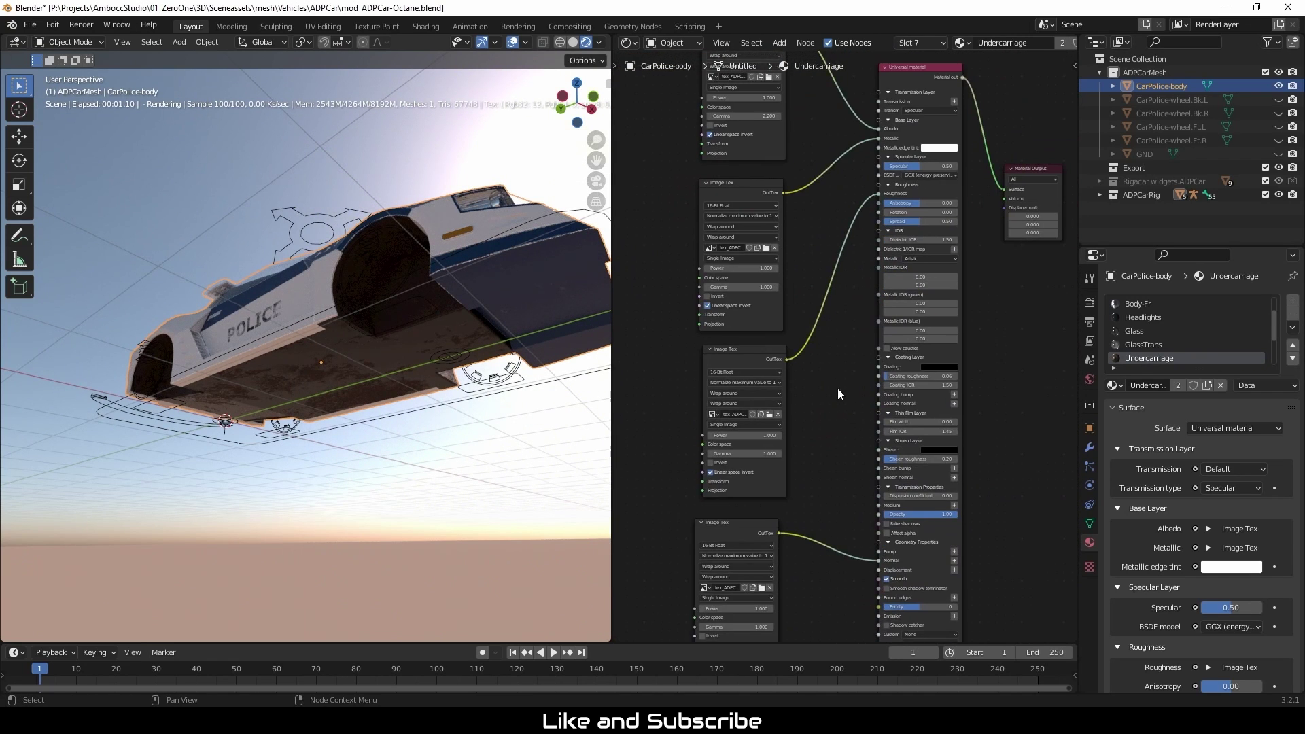
Step: Inspect the car from the front and review the Glass and GlassTrans materials' Universal material settings
middle_click_drag(837, 387, 849, 464)
middle_click_drag(485, 336, 475, 410)
middle_click_drag(952, 549, 952, 507)
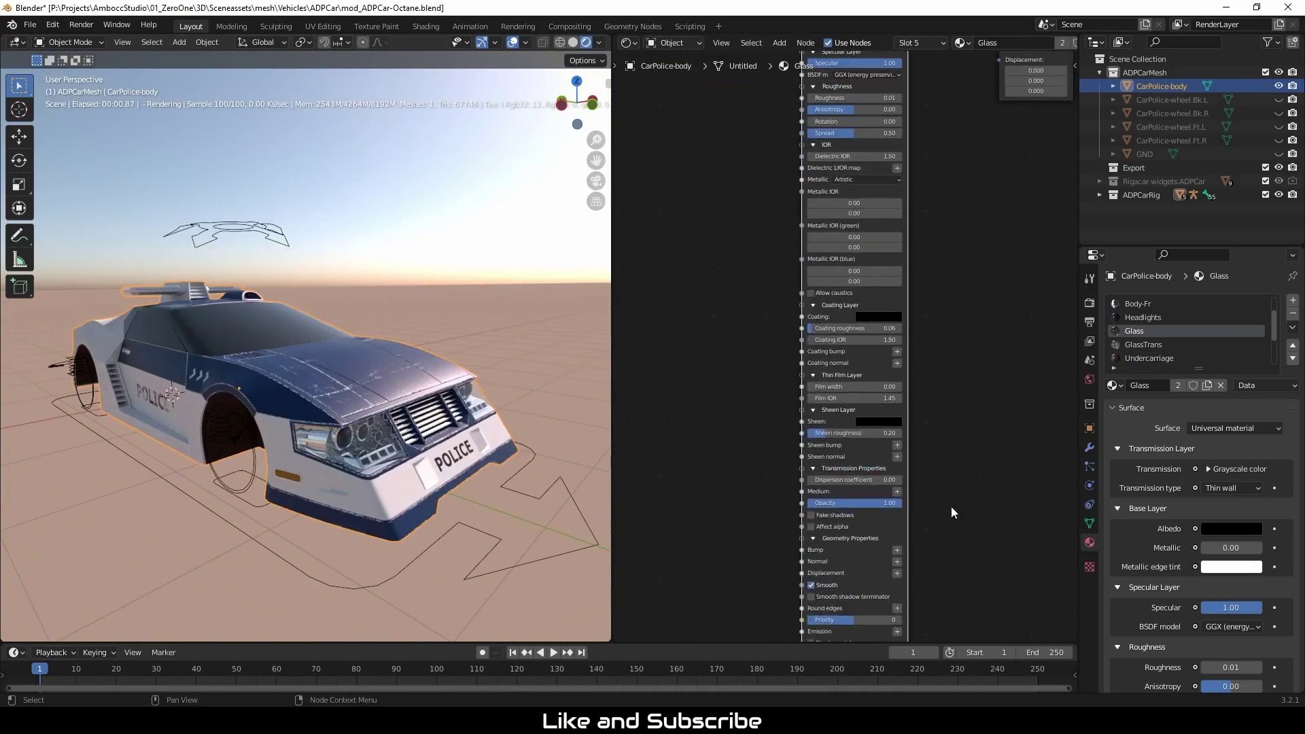
scroll(925, 421, "up", 2)
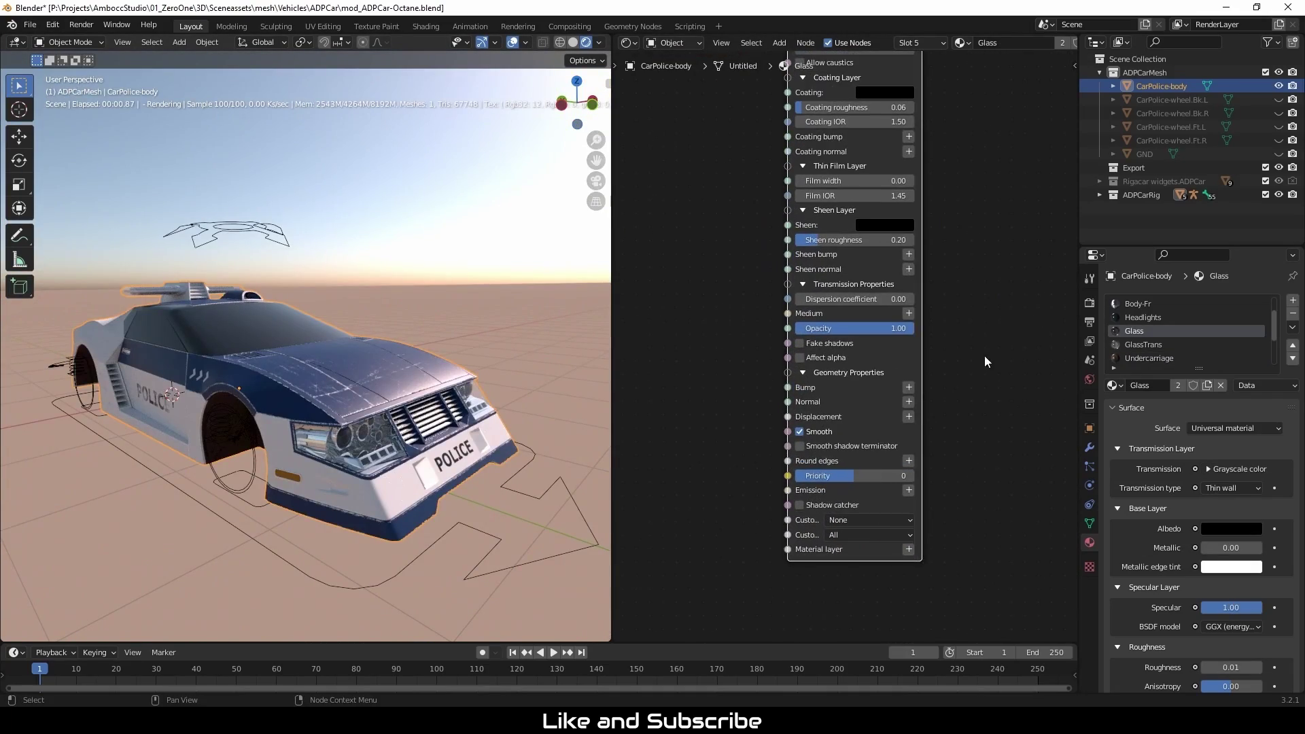
left_click(1145, 344)
scroll(1155, 347, "down", 2)
Step: Open the Body-Rr material and delete its Principled BSDF and Normal Map nodes
left_click(1137, 332)
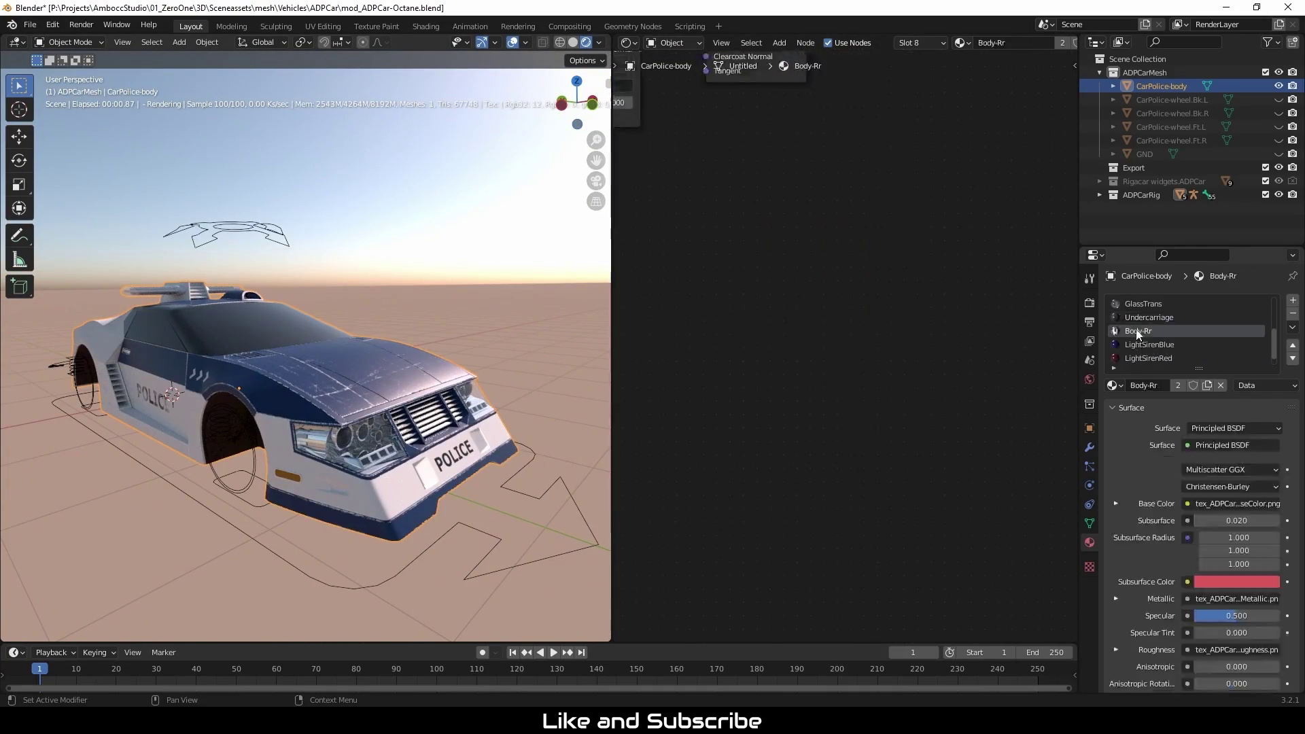
middle_click_drag(171, 412, 353, 416)
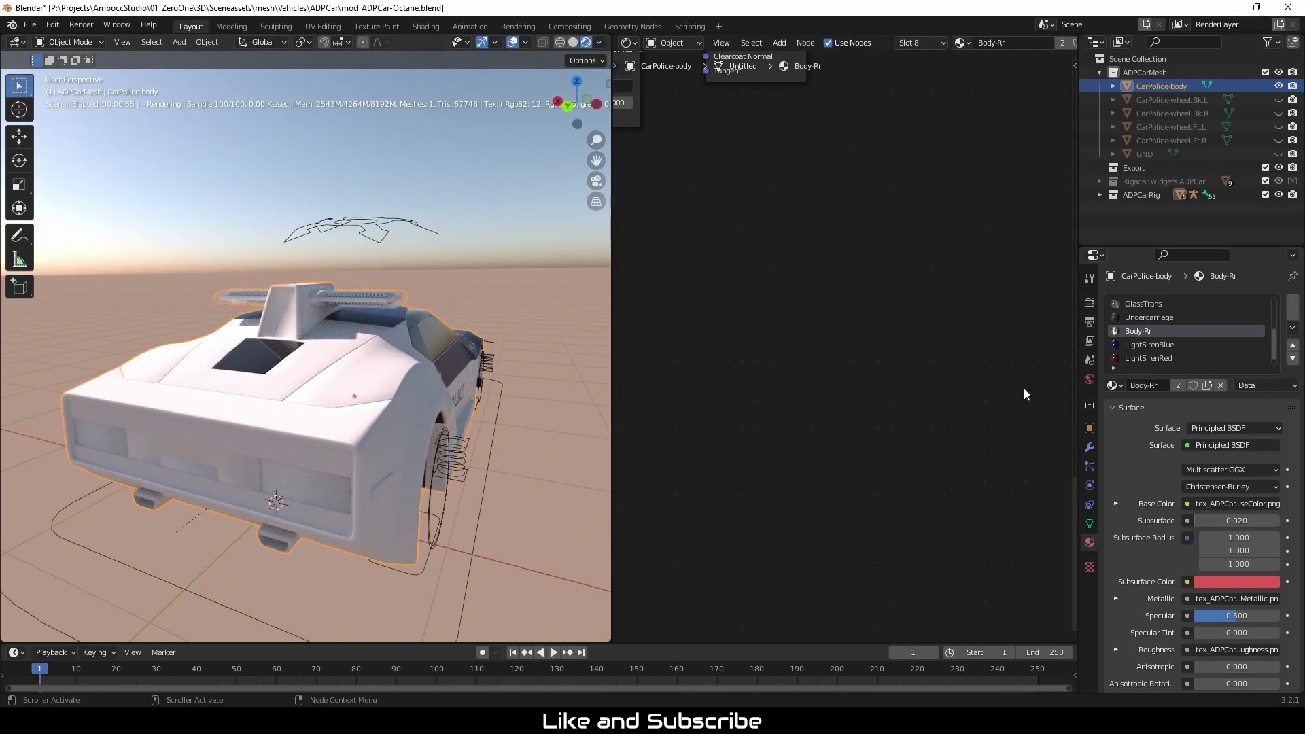
middle_click_drag(852, 449, 826, 632)
middle_click_drag(495, 399, 450, 408)
scroll(895, 323, "down", 1)
middle_click_drag(887, 327, 999, 380)
scroll(972, 332, "down", 2)
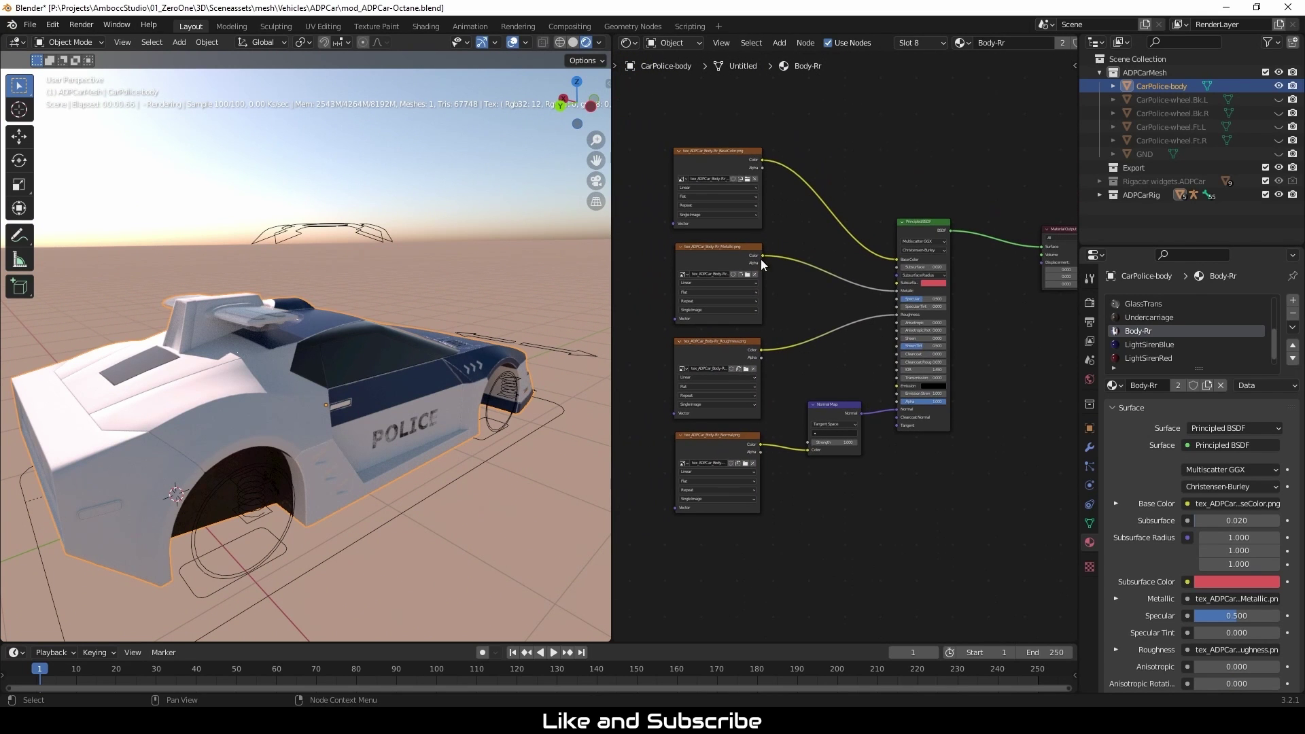
left_click_drag(693, 110, 802, 329)
left_click_drag(828, 119, 945, 530)
key("x")
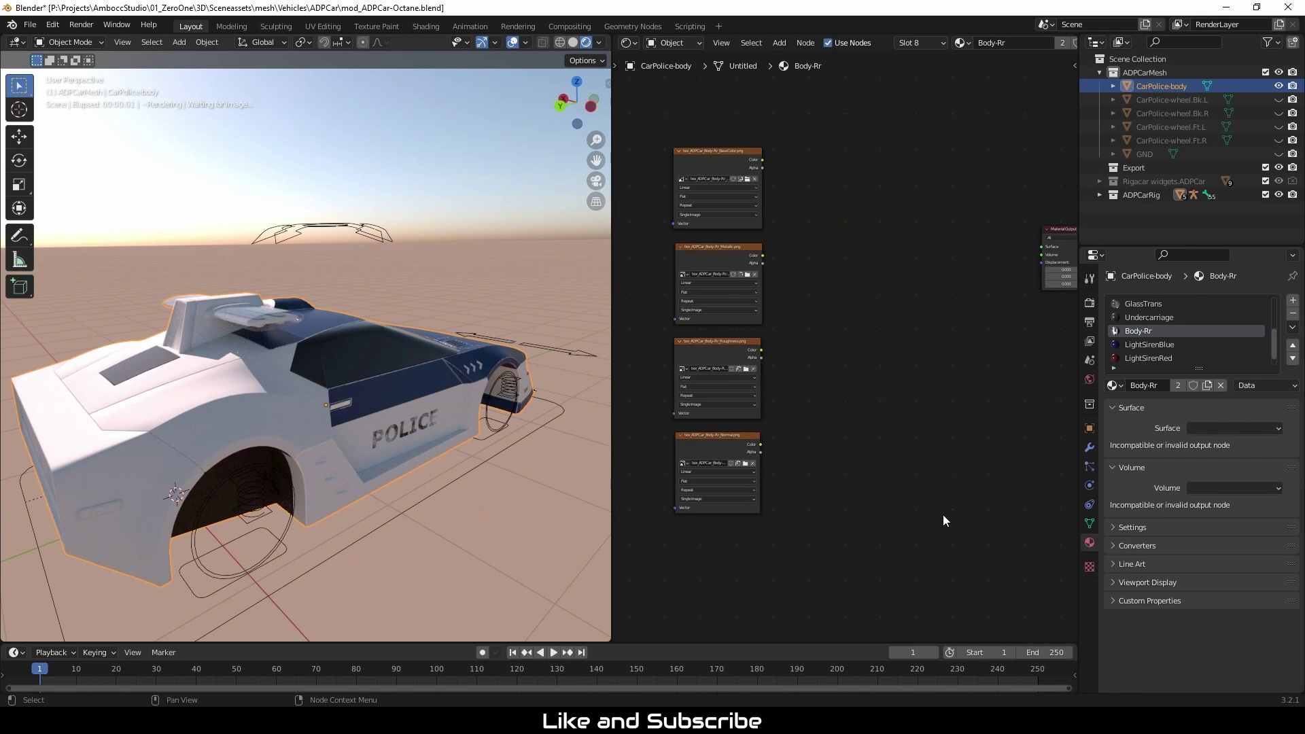
Step: Paste the copied Image Tex and Universal material nodes into Body-Rr and connect the Universal material to the output's Surface
key("ctrl+v")
left_click_drag(891, 157, 1044, 249)
scroll(748, 199, "up", 3)
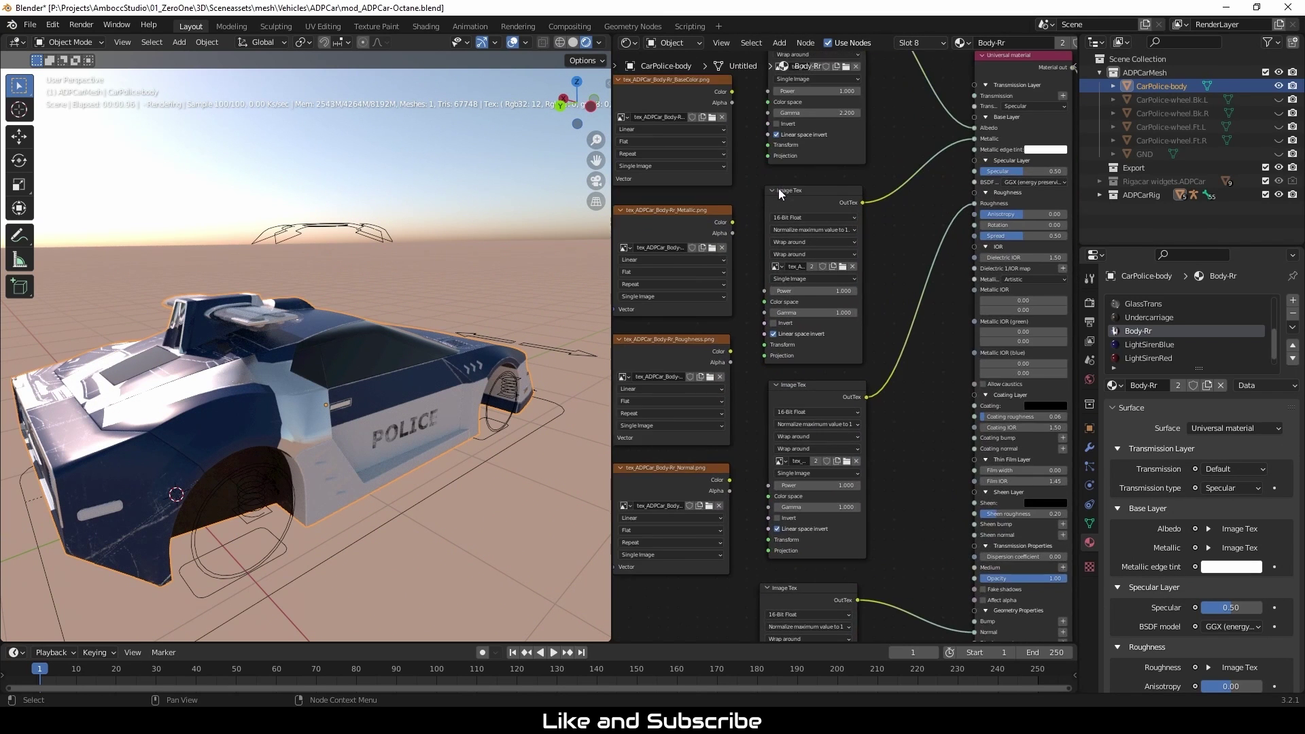
Step: Load tex_ADPCar_Body-Rr_BaseColor.png into the Image Tex node feeding Body-Rr's Albedo, moving the old BaseColor node aside
middle_click_drag(777, 189, 868, 407)
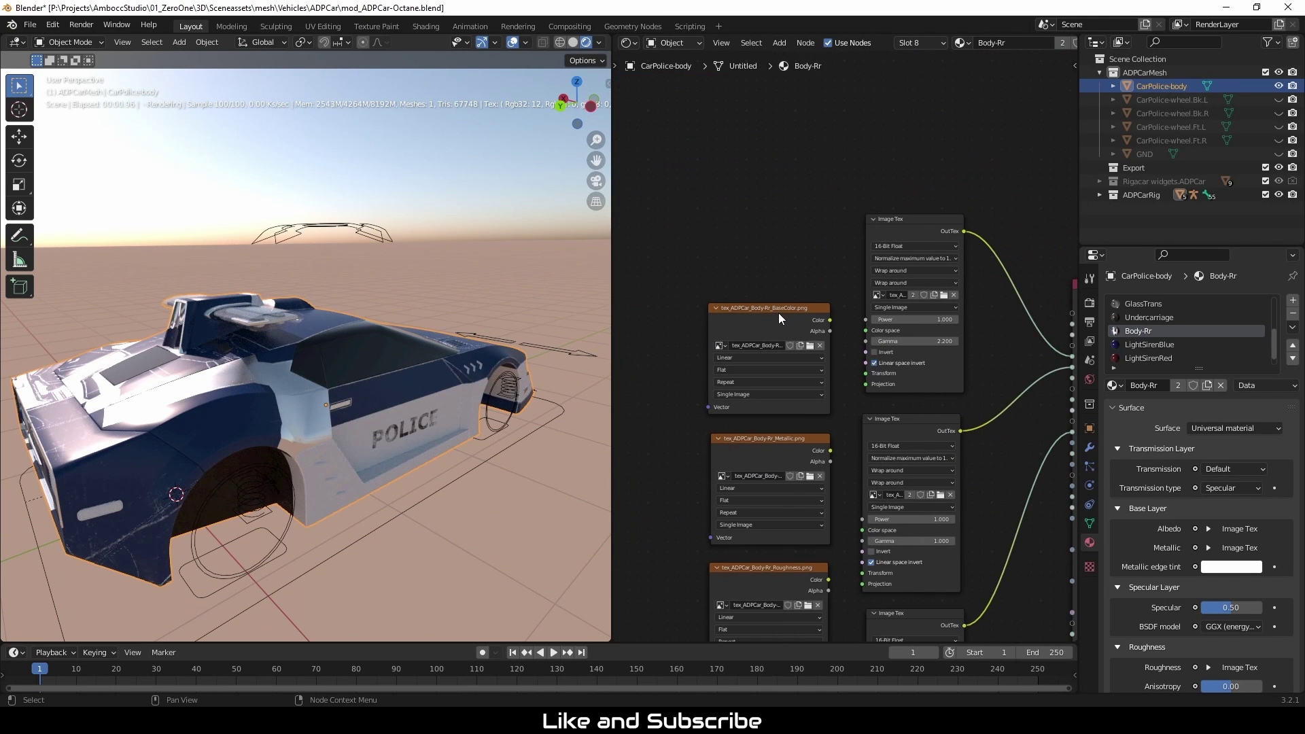
left_click_drag(777, 314, 757, 253)
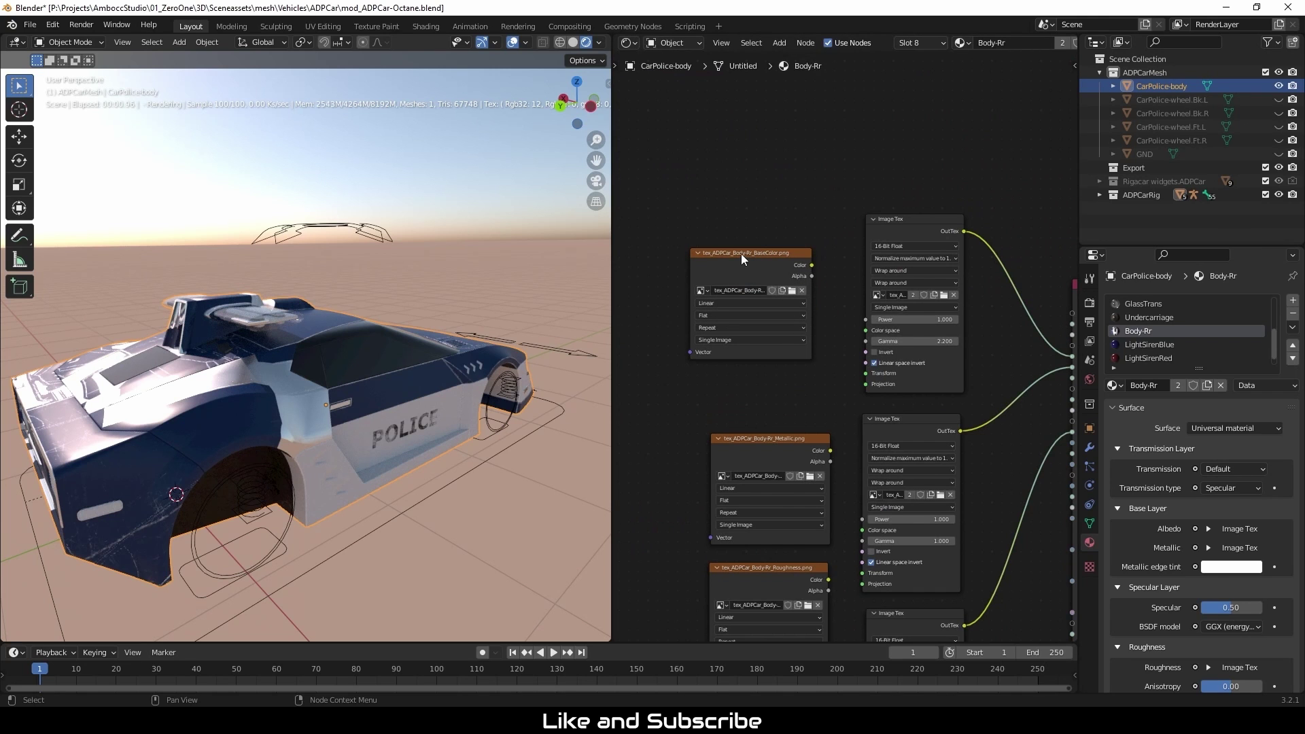
scroll(712, 227, "up", 2)
left_click(992, 272)
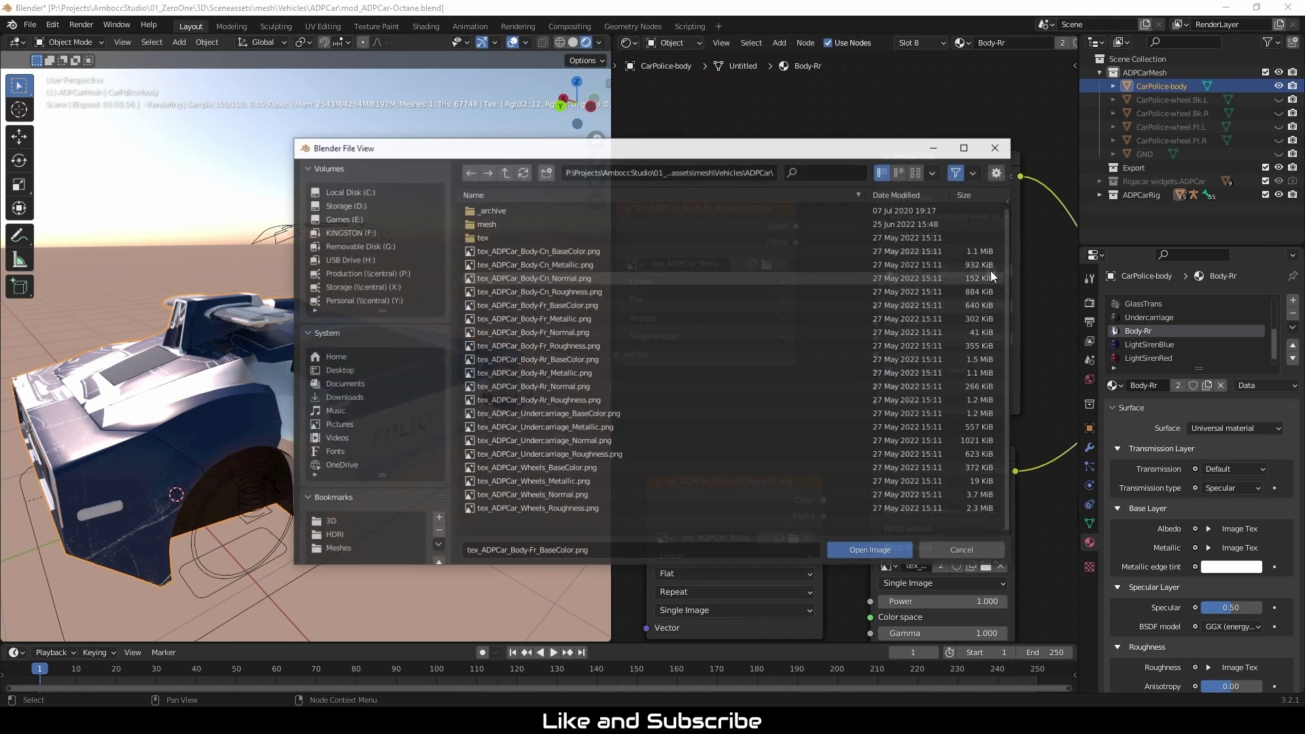
left_click(560, 358)
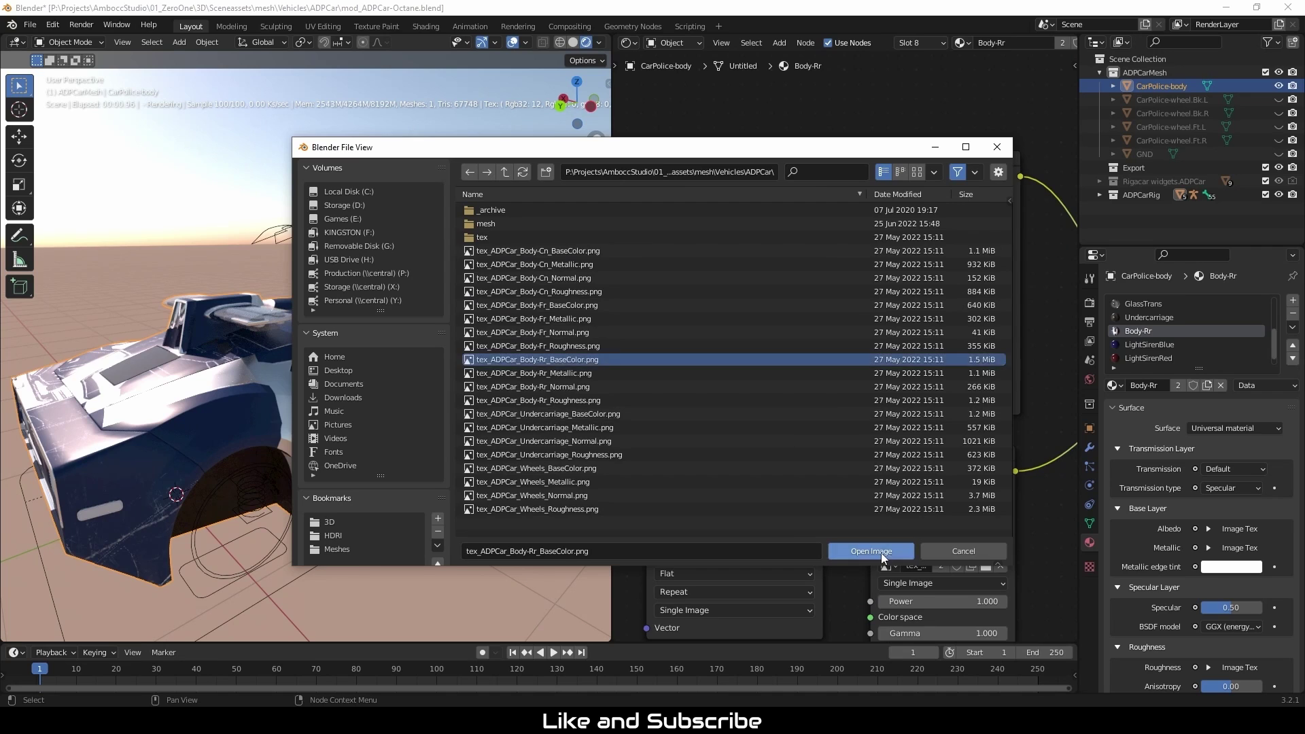
left_click(871, 551)
Step: Open the LightSirenBlue material and examine its Principled BSDF base and emission colors
scroll(1147, 337, "down", 1)
left_click(1148, 331)
middle_click_drag(827, 354, 880, 392)
scroll(873, 365, "up", 5)
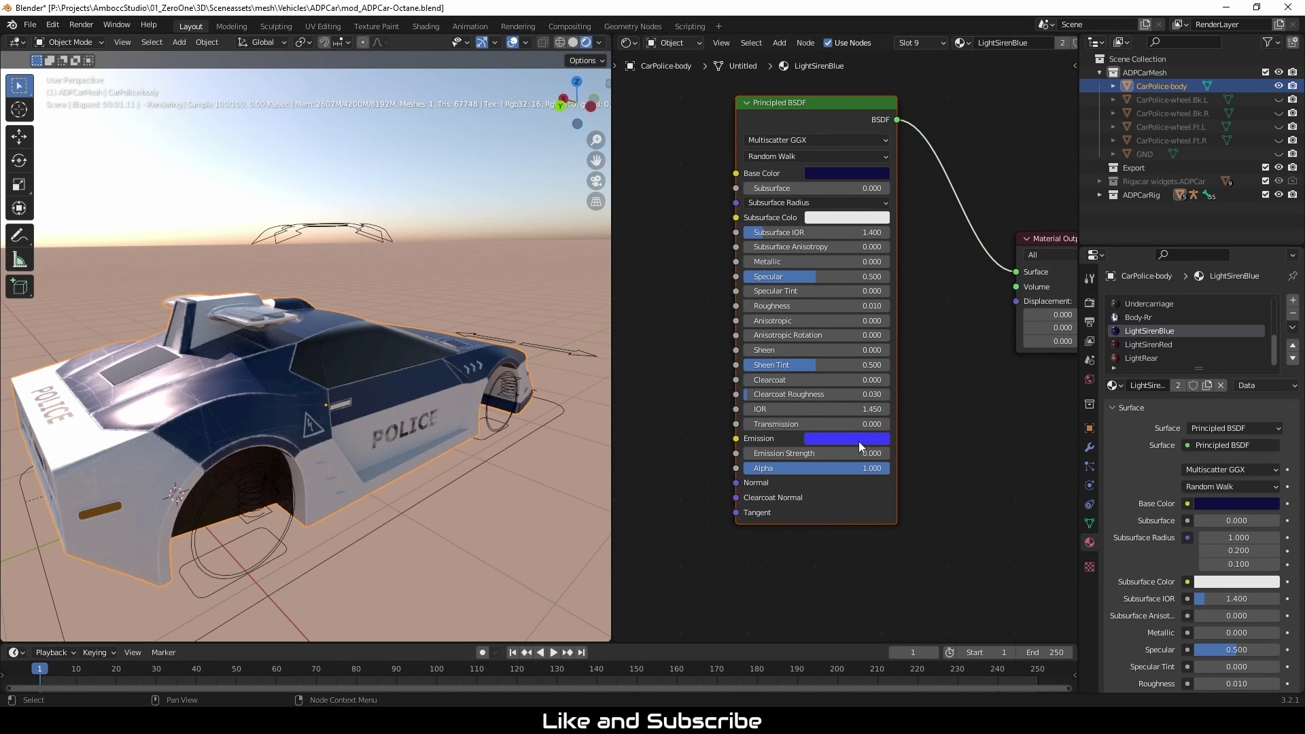
scroll(989, 389, "down", 2)
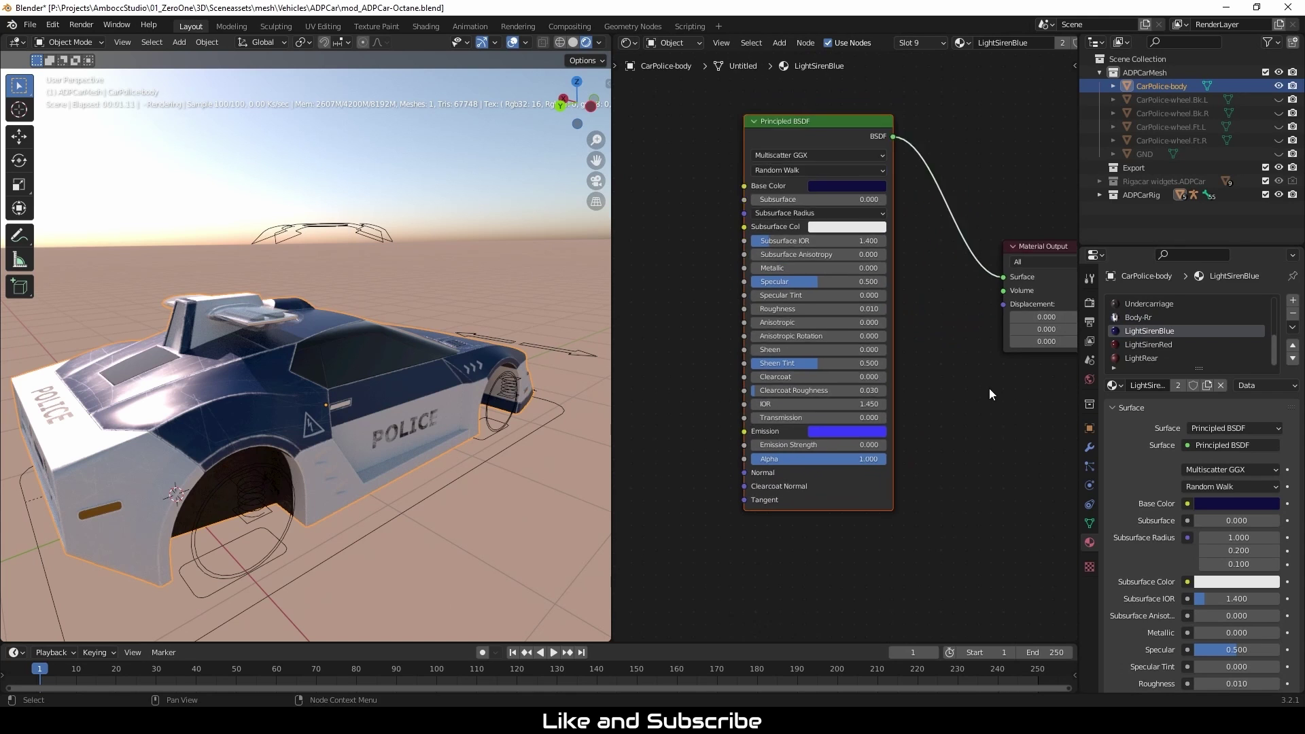
scroll(1273, 356, "up", 4)
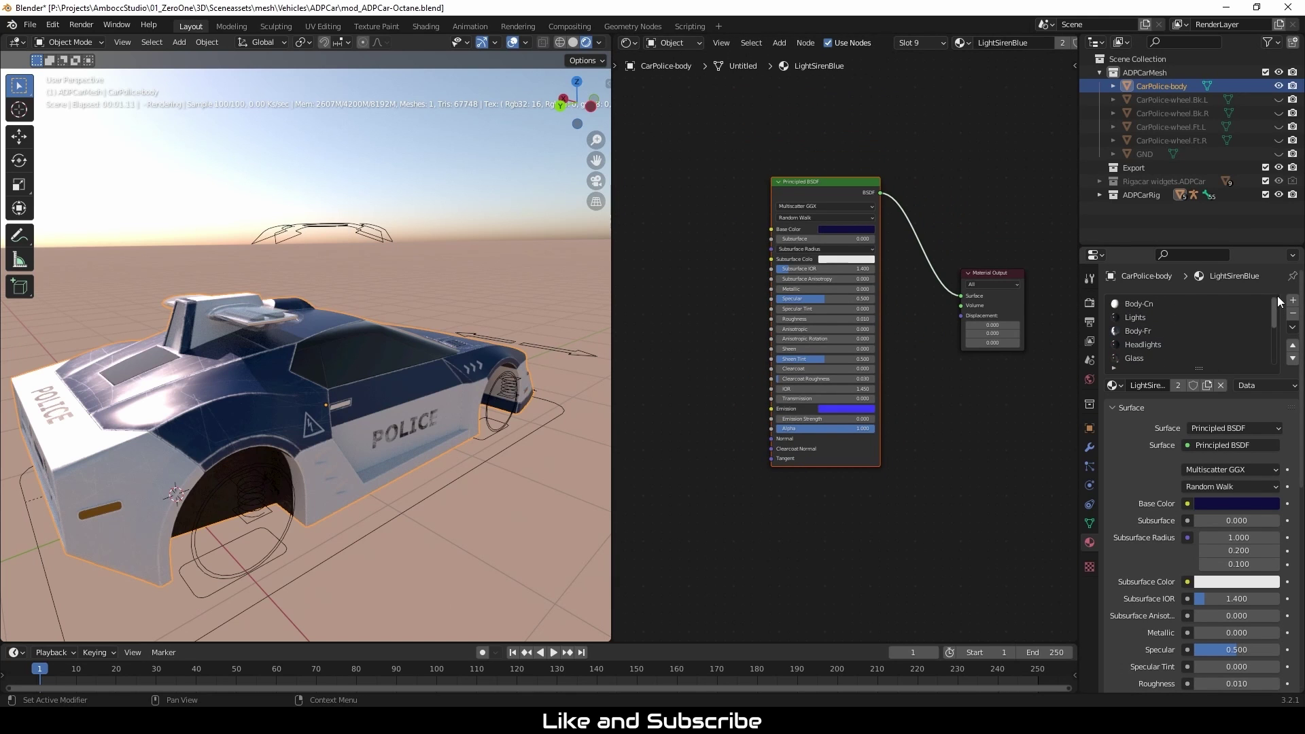
Step: Copy the Universal material and Texture emission nodes from the Lights material
left_click(1137, 318)
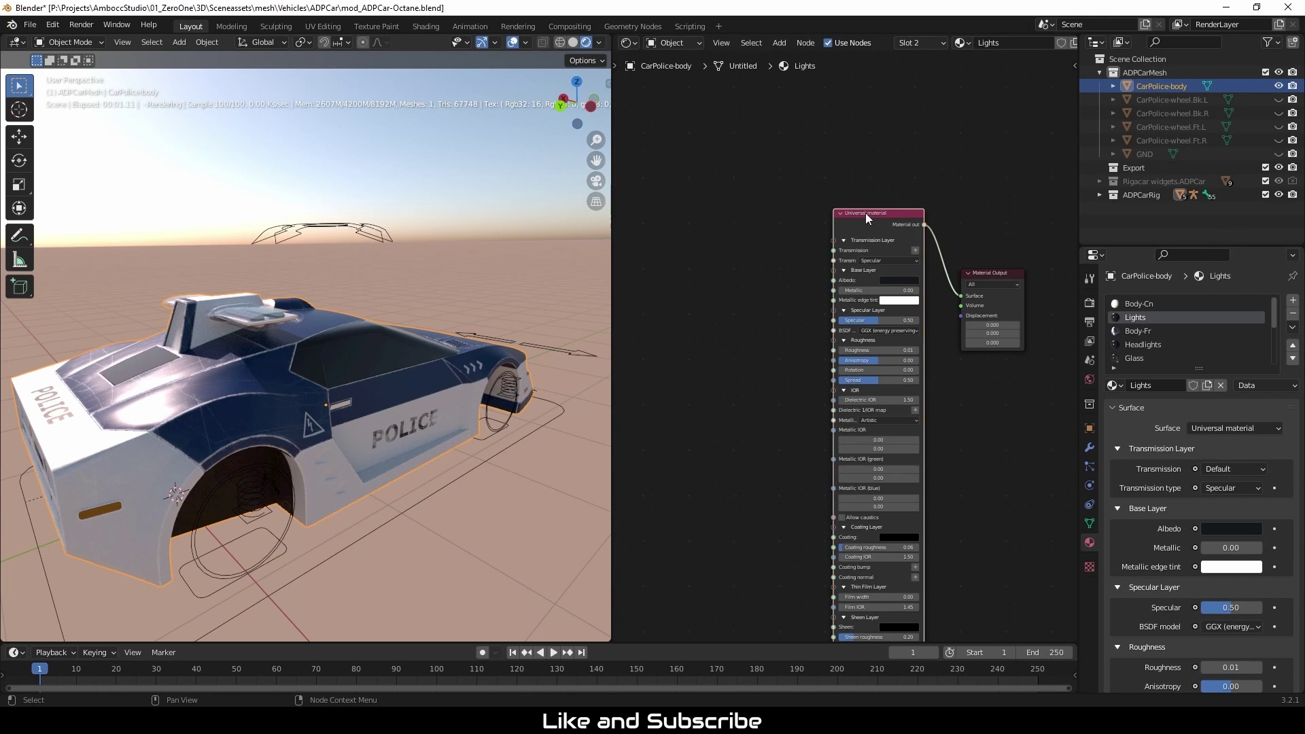
scroll(866, 213, "down", 4)
left_click_drag(738, 110, 876, 547)
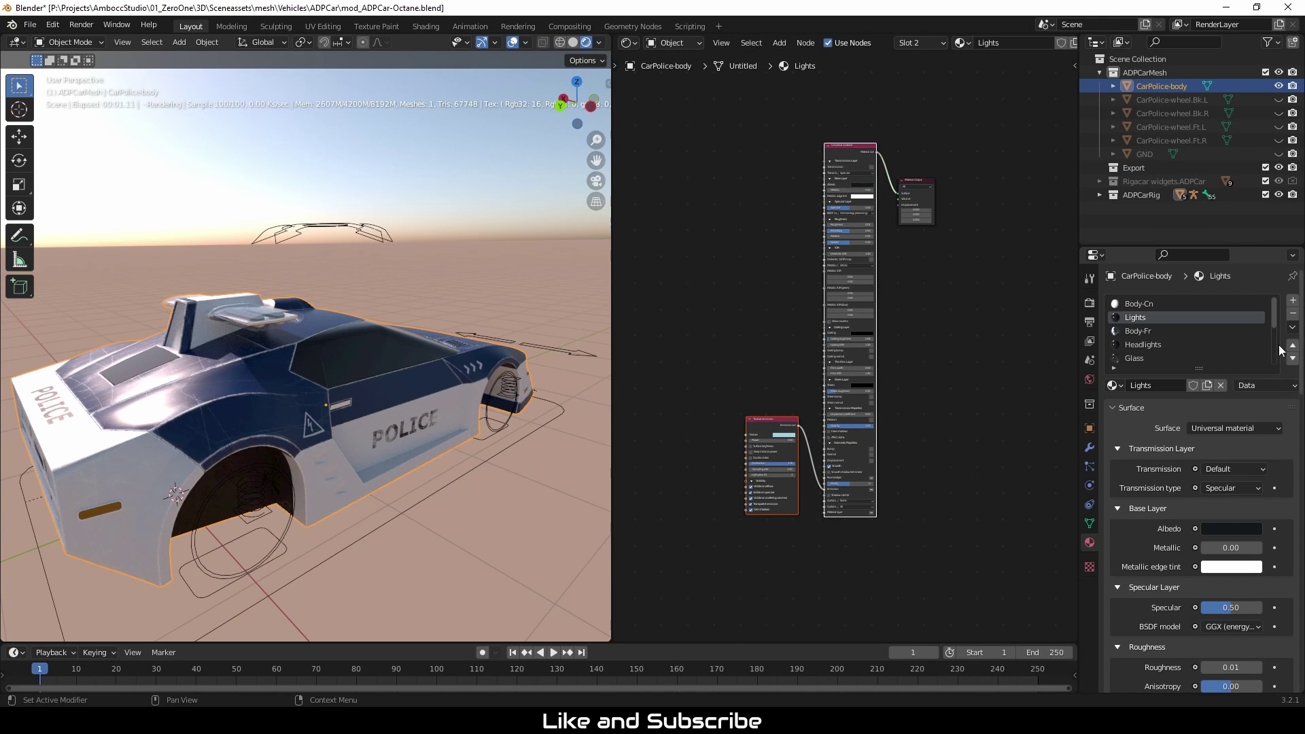
Step: Paste the copied nodes into LightSirenBlue, moving the Principled BSDF aside, and connect the Universal material to the output's Surface
left_click(1136, 331)
left_click_drag(787, 148, 592, 160)
key("ctrl+v")
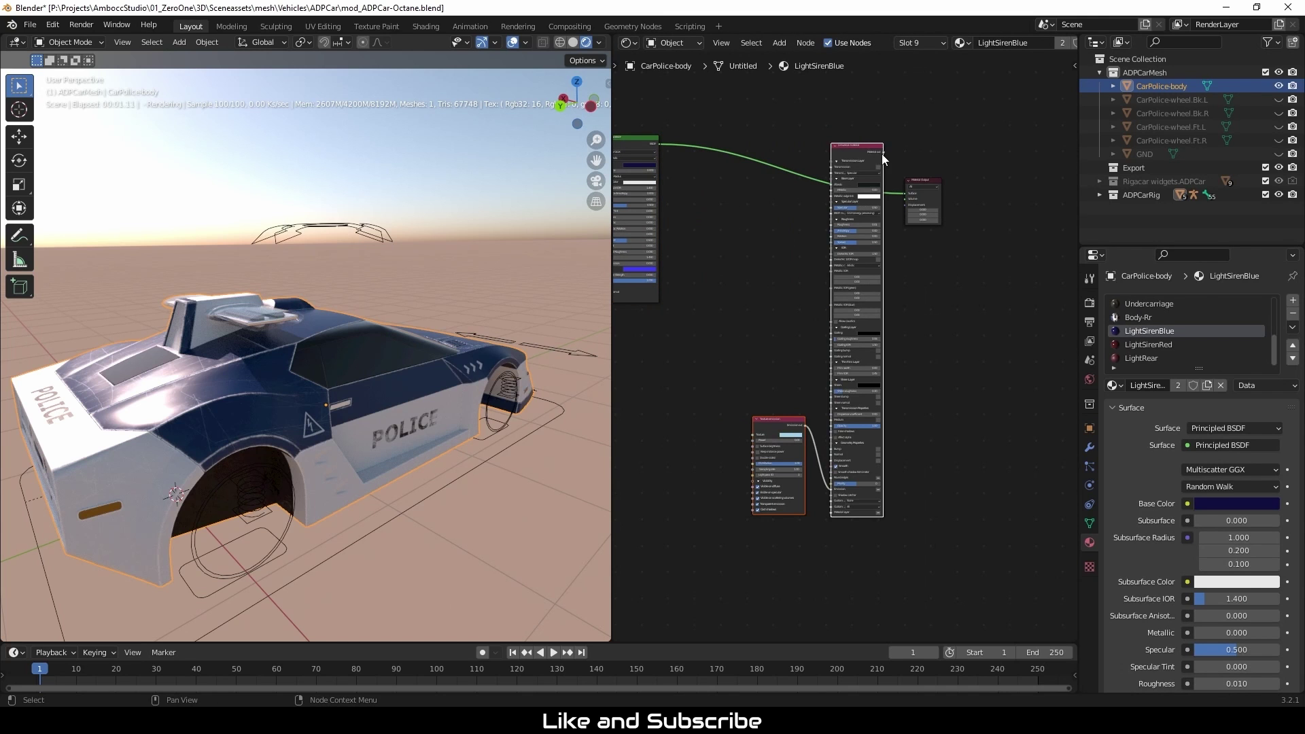
left_click_drag(906, 192, 907, 194)
key("Home")
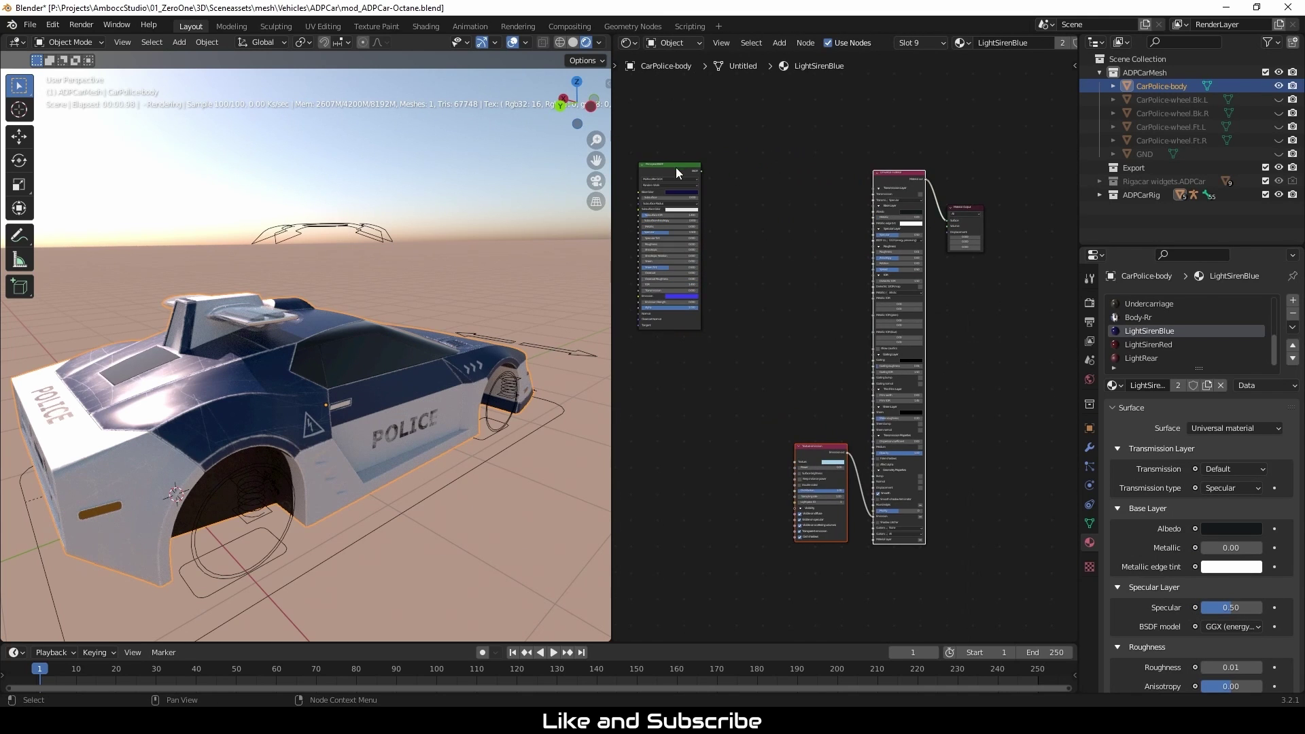
Step: Copy the Principled BSDF's Base Color to the Universal material's Albedo and its Emission color to the Texture emission's Texture
left_click_drag(676, 167, 775, 184)
scroll(837, 259, "up", 2)
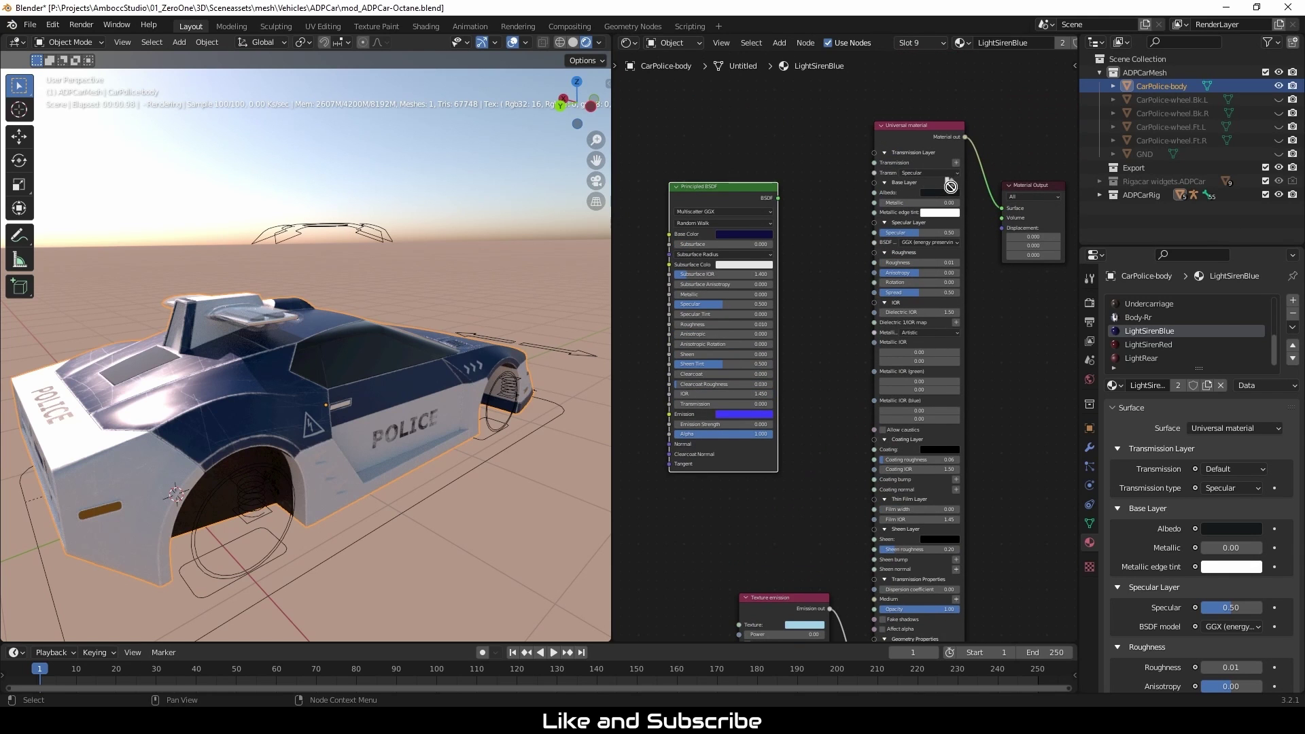
left_click_drag(945, 193, 944, 193)
middle_click_drag(1021, 555, 1016, 323)
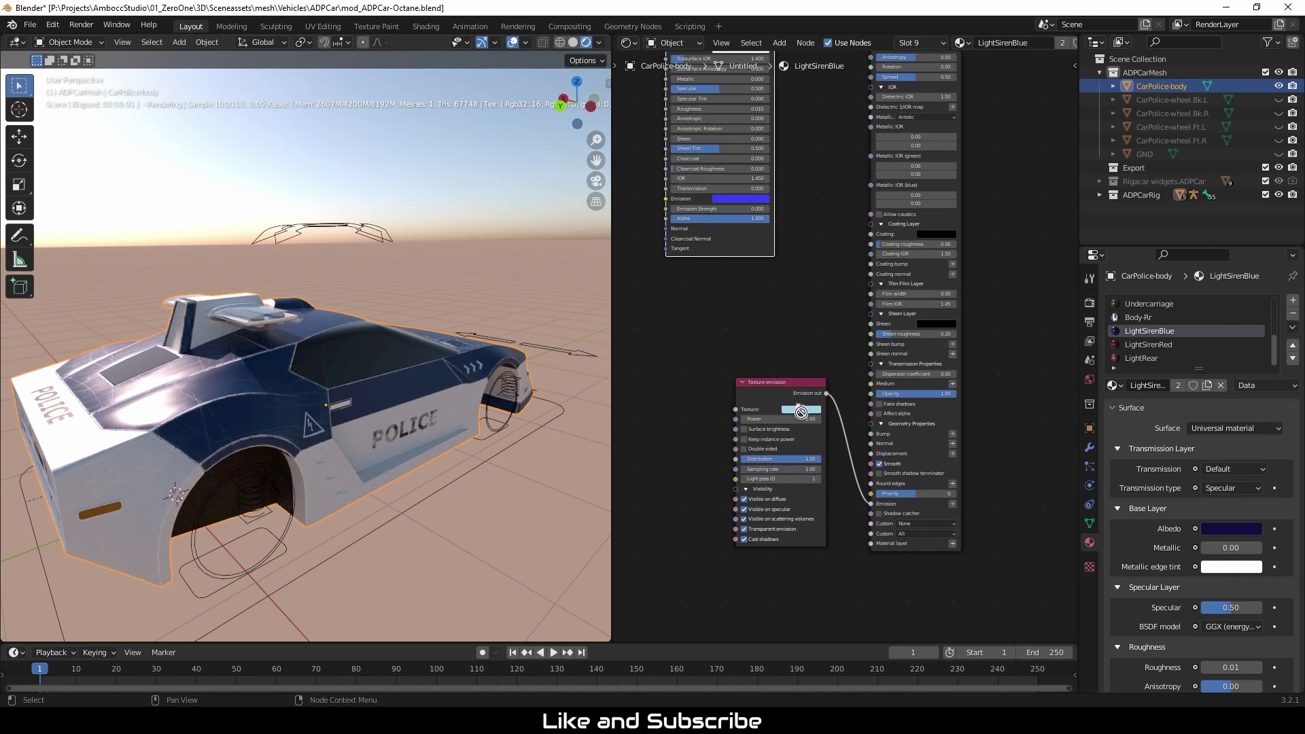
left_click_drag(805, 409, 805, 410)
Step: Raise the LightSirenBlue Texture emission's Power to preview the roof siren's blue glow, and reset it to 0
middle_click_drag(410, 482, 302, 530)
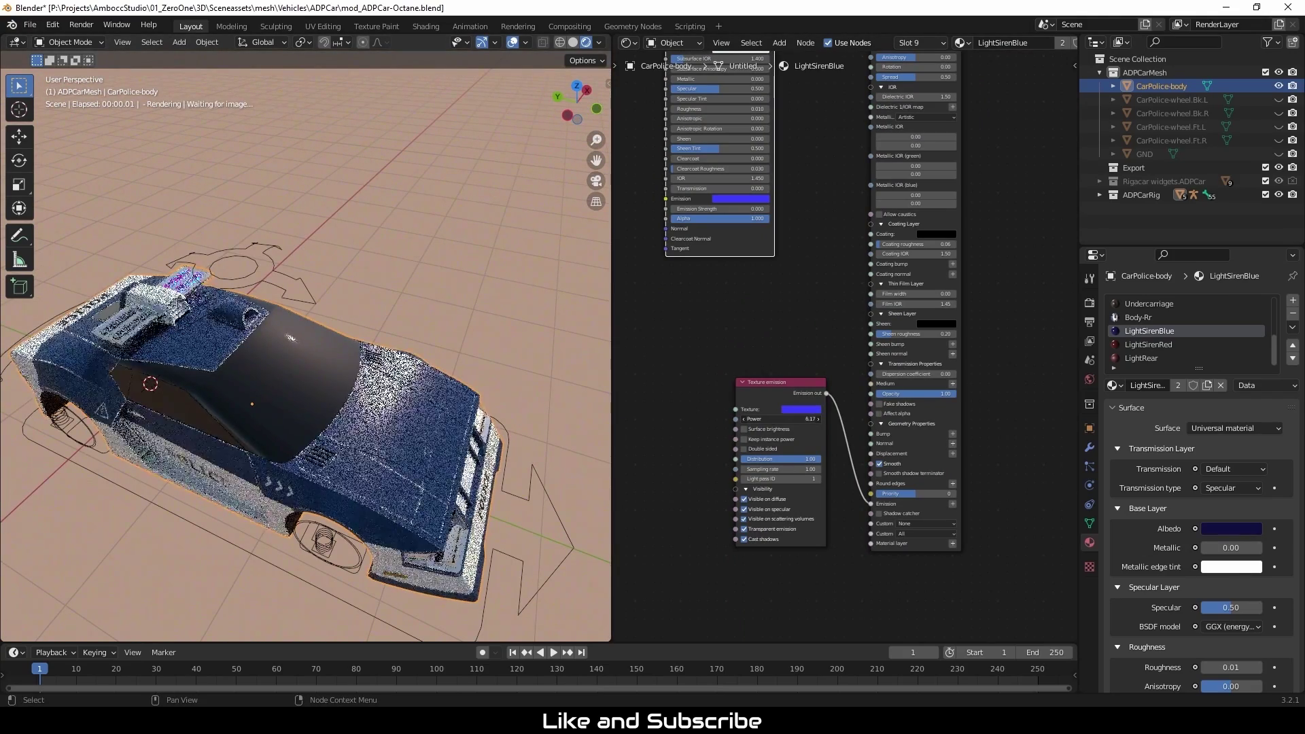
left_click_drag(754, 419, 796, 421)
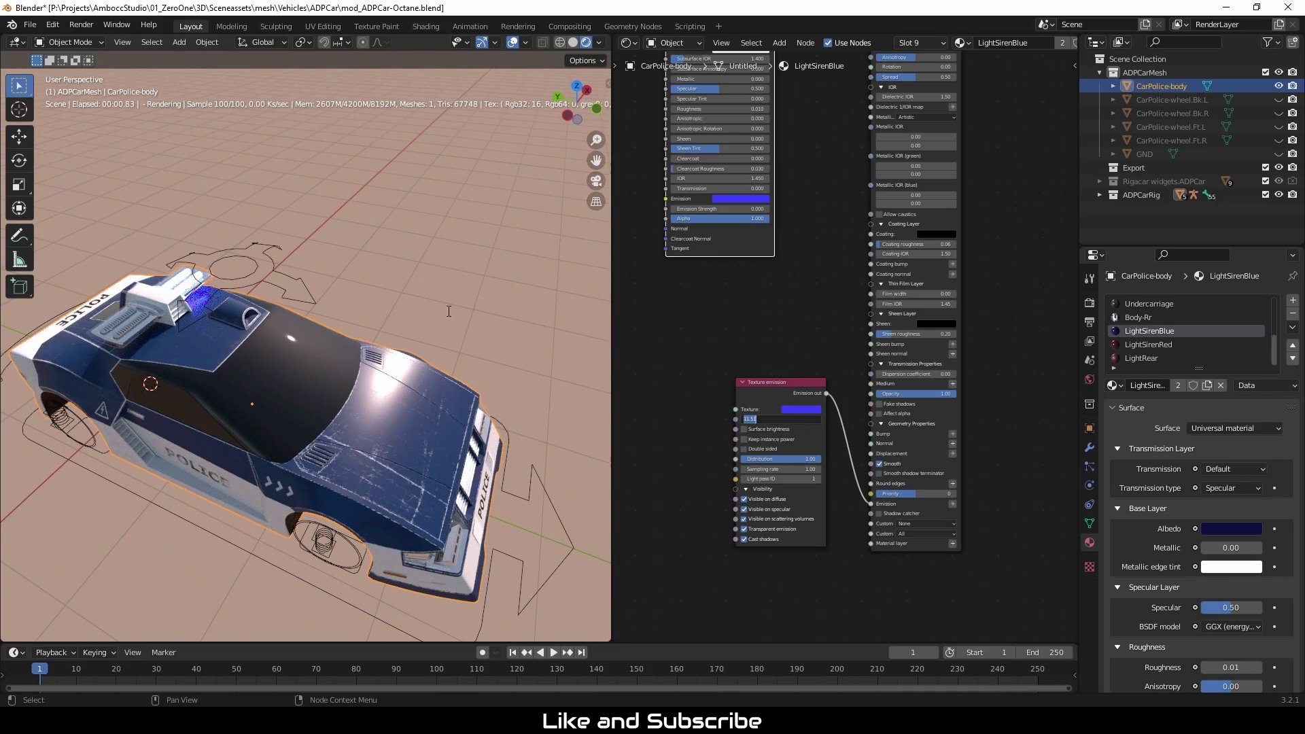
middle_click_drag(482, 324, 443, 348)
middle_click_drag(190, 292, 268, 353, "shift")
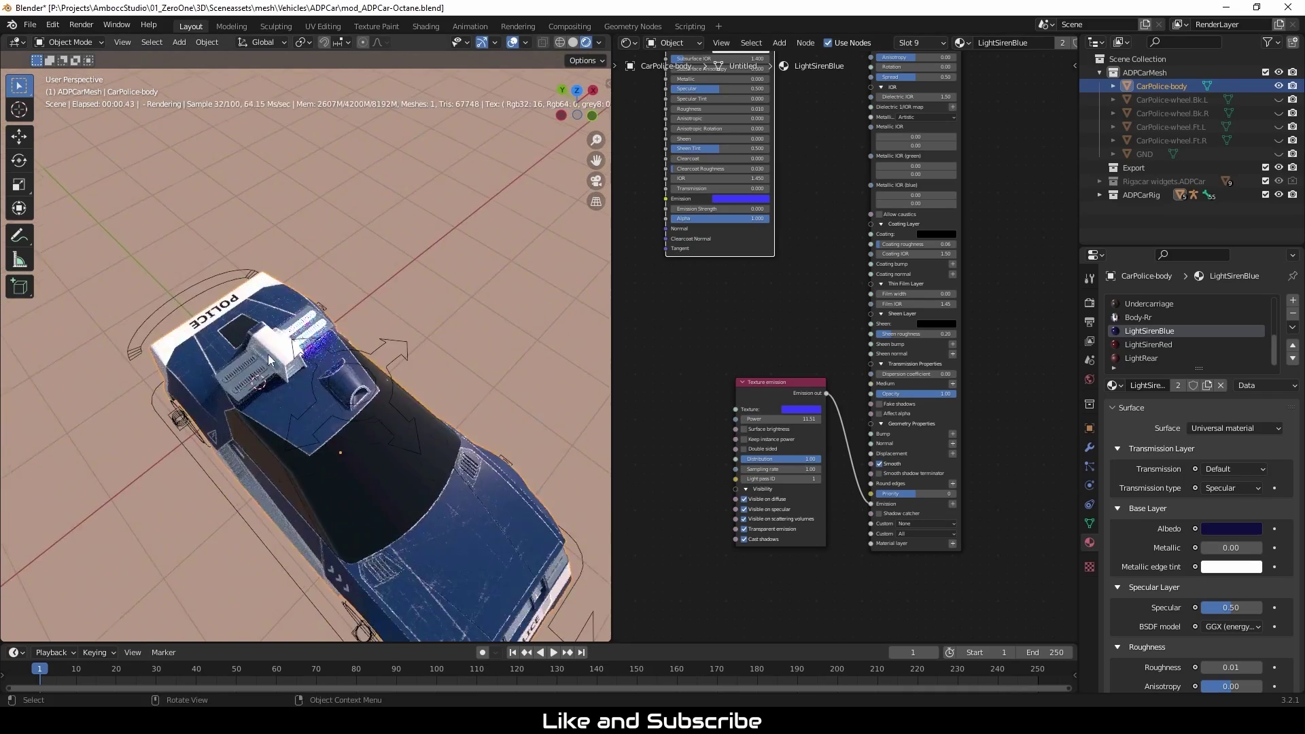
scroll(269, 356, "up", 3)
middle_click_drag(318, 441, 305, 375)
scroll(374, 373, "up", 4)
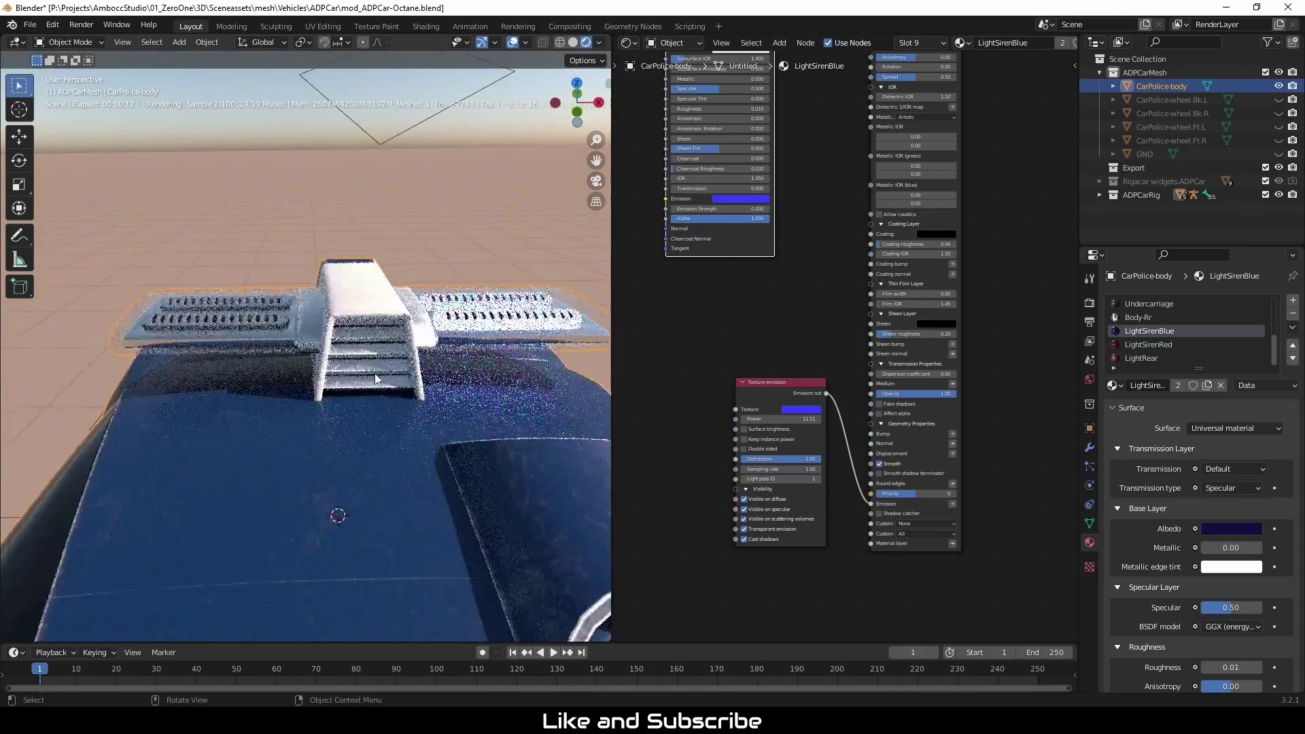
middle_click_drag(405, 385, 380, 408)
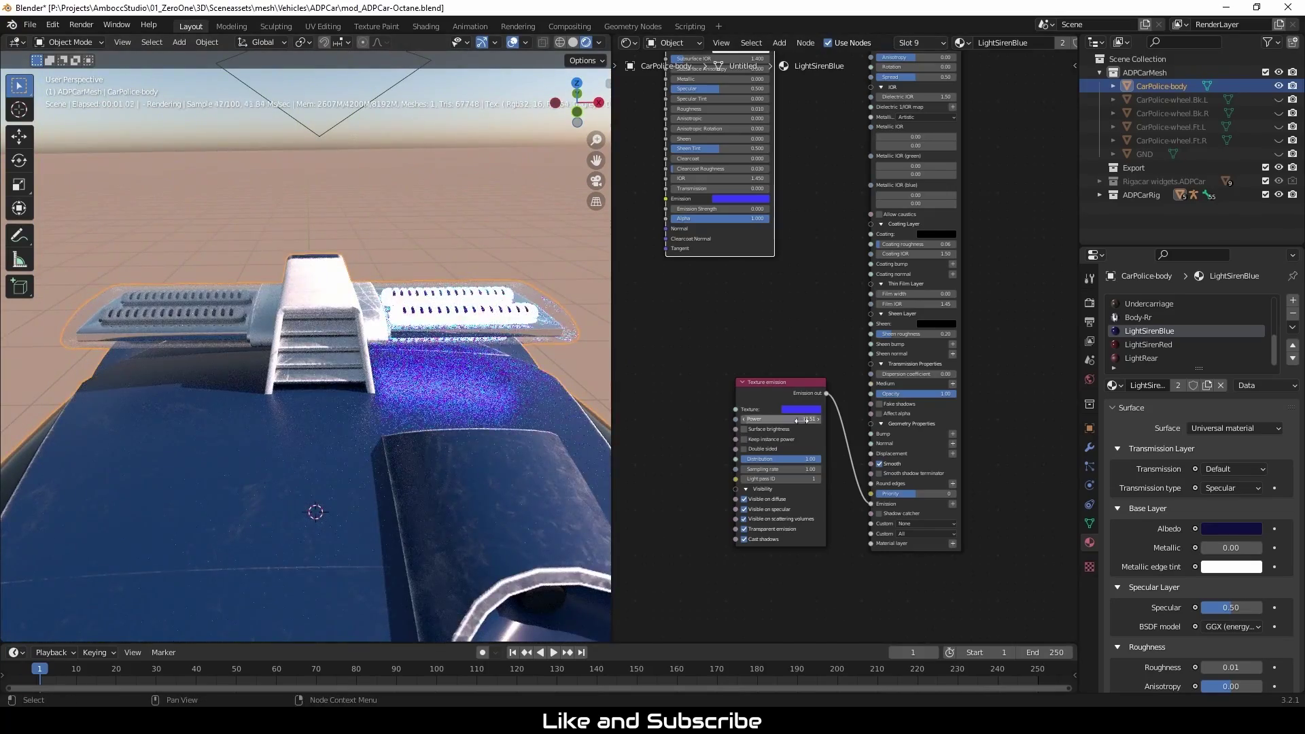
left_click(763, 417)
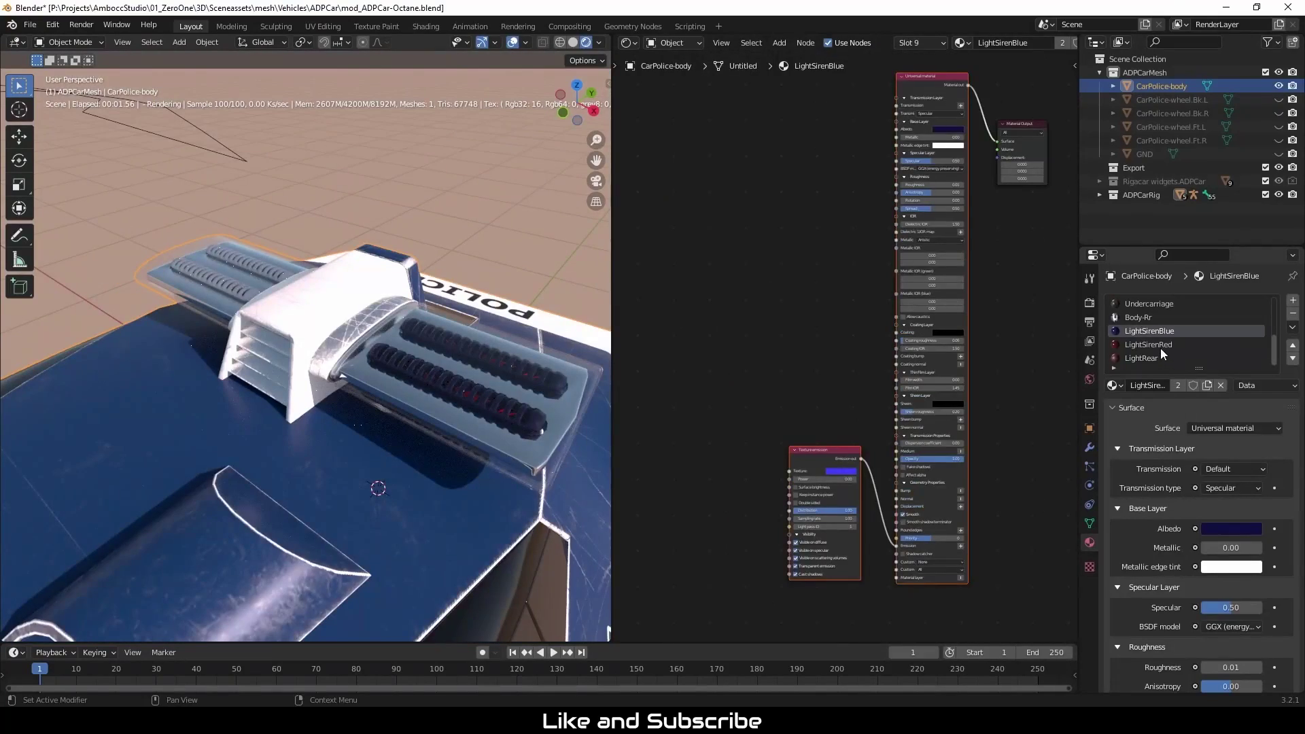
Step: Paste the copied Universal material and Texture emission nodes into LightSirenRed and connect the Universal material to the output's Surface
left_click(1159, 347)
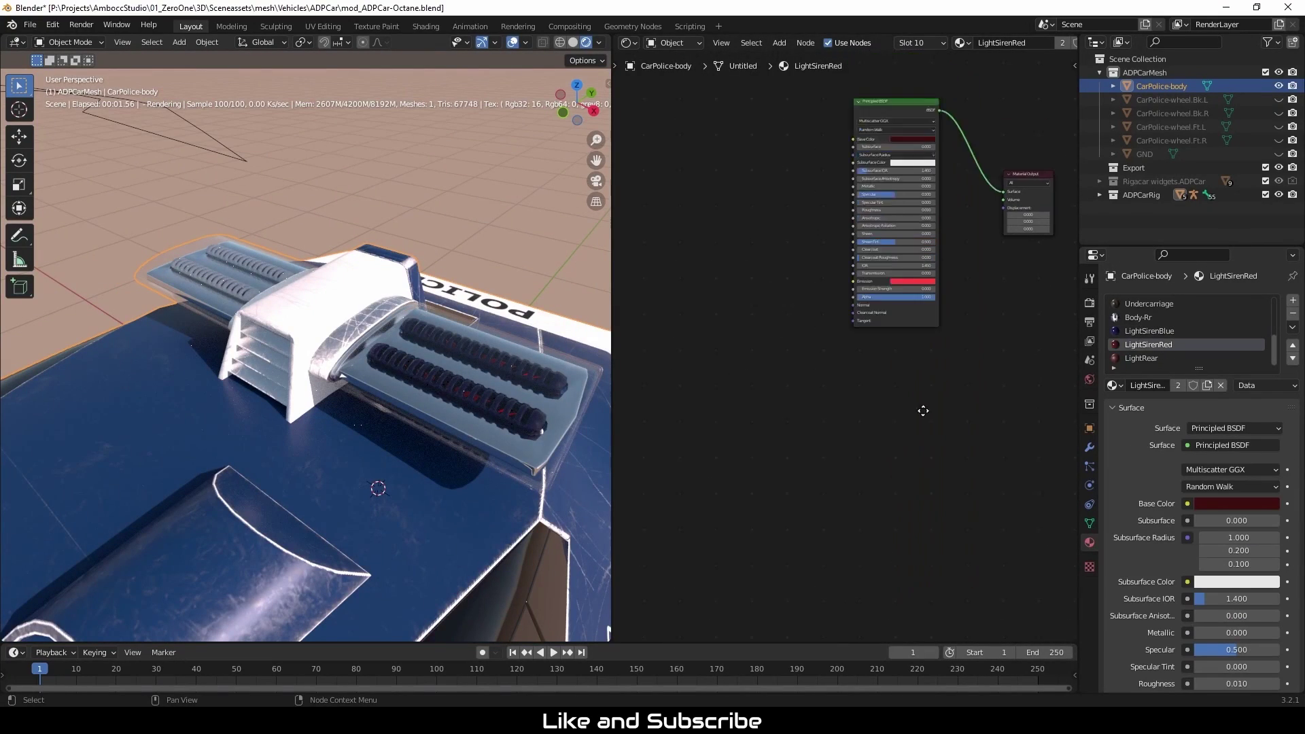
key("Home")
left_click(880, 320)
key("ctrl+v")
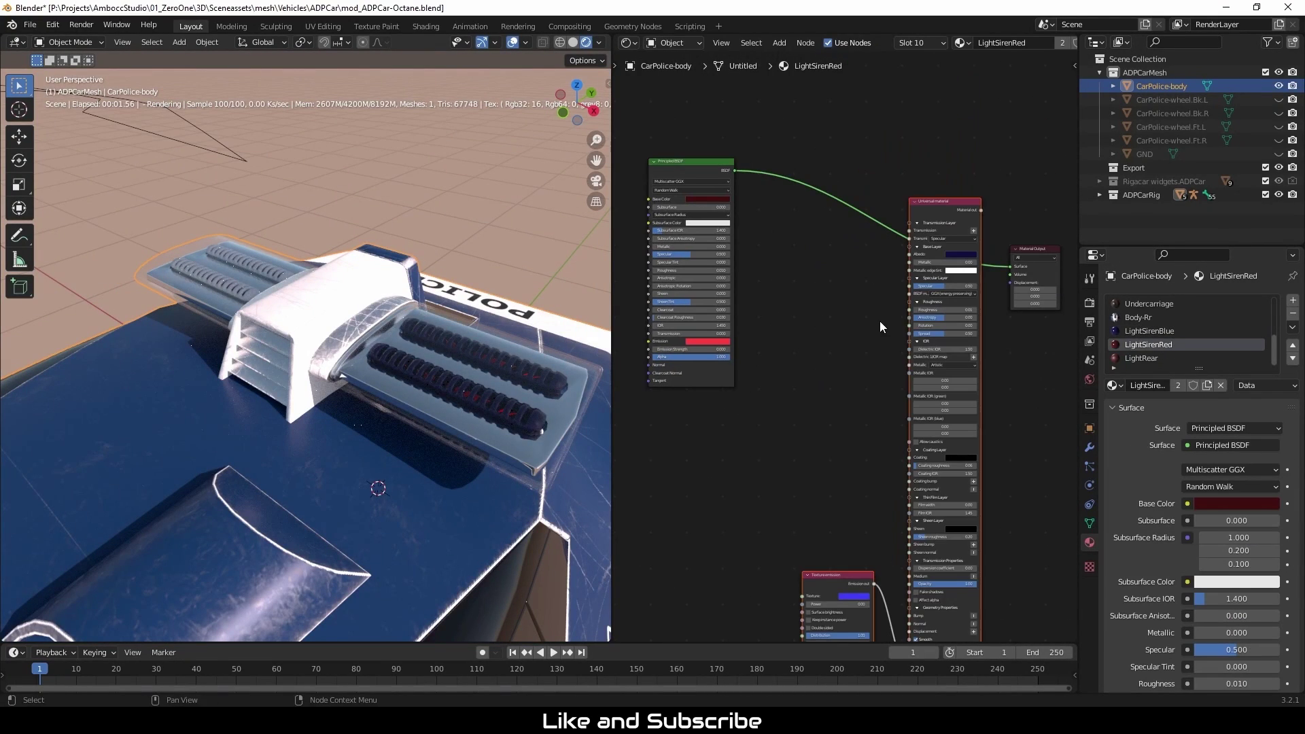
left_click_drag(980, 210, 1010, 266)
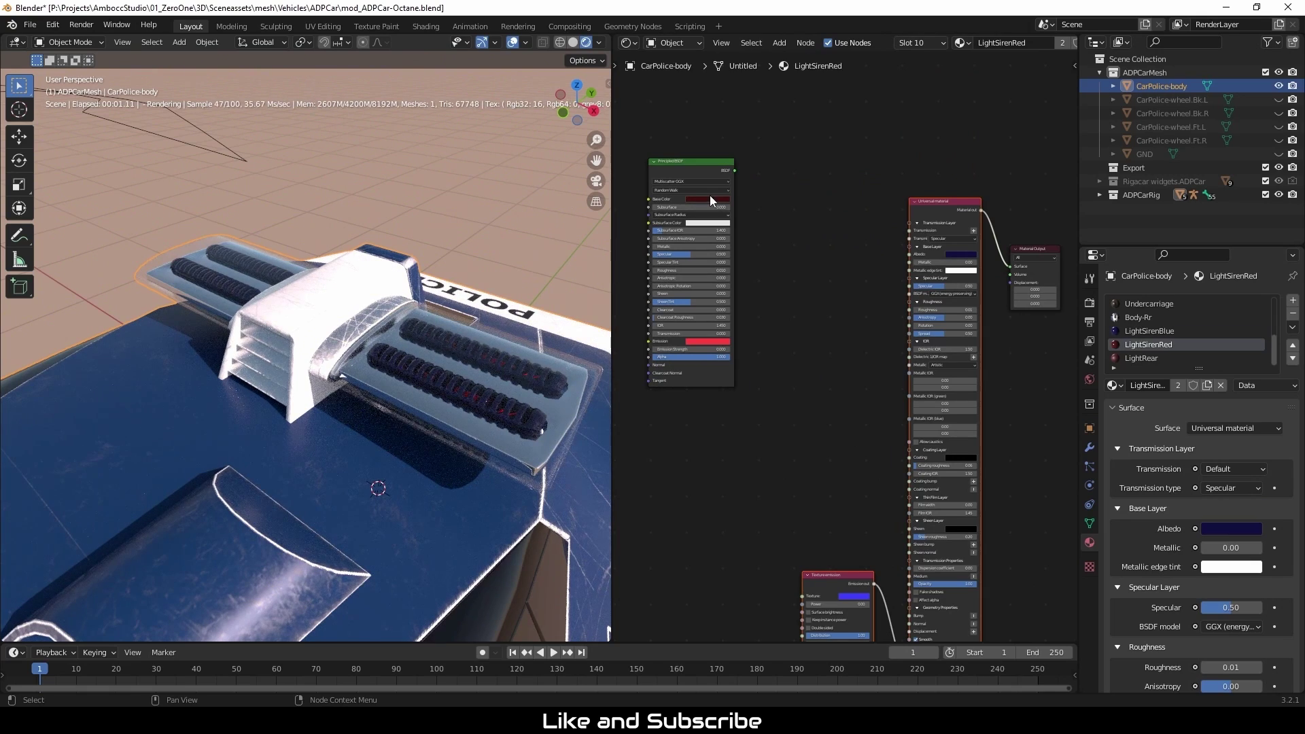
Step: Copy LightSirenRed's Principled BSDF Base Color to the Universal material's Albedo and its Emission color to the Texture emission's Texture
left_click_drag(710, 198, 961, 254)
middle_click_drag(789, 468, 793, 266)
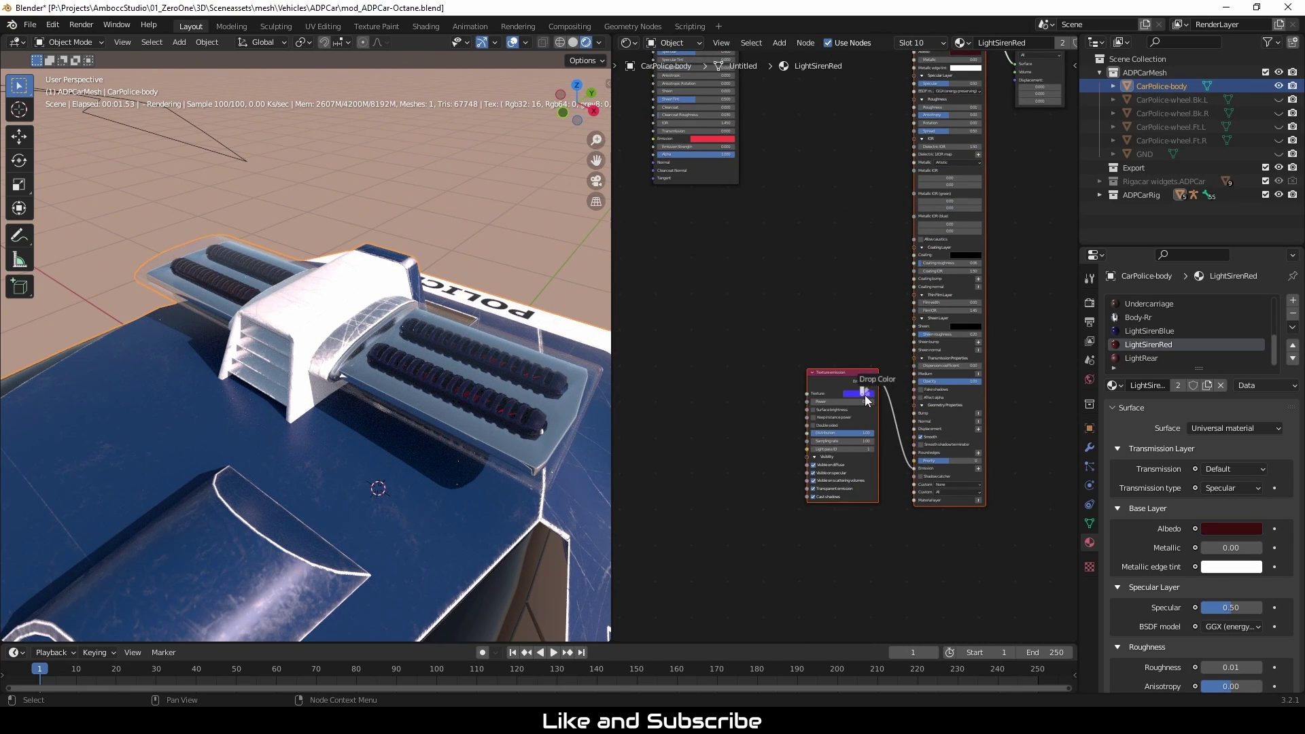
left_click_drag(865, 394, 859, 394)
Step: Raise the LightSirenRed Texture emission's Power to preview the roof siren's red glow, and reset it to 0
middle_click_drag(473, 504, 451, 520)
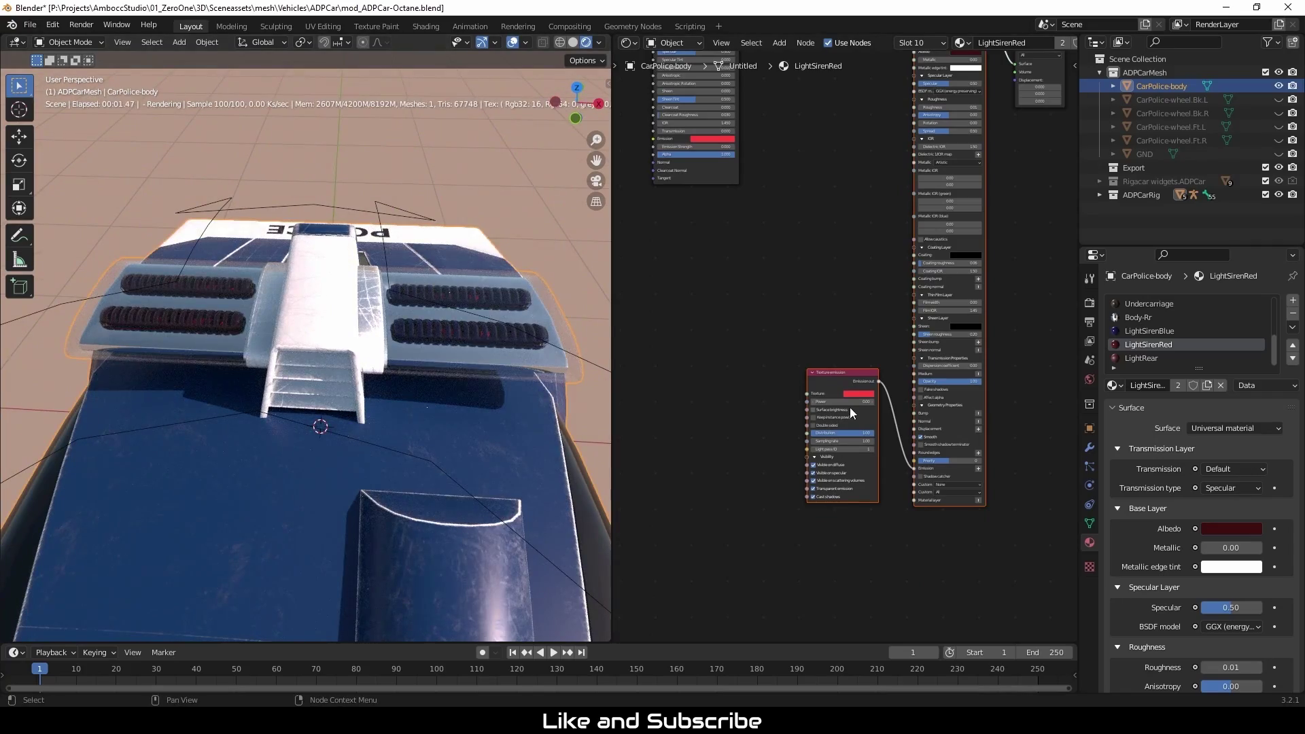
left_click_drag(834, 403, 918, 402)
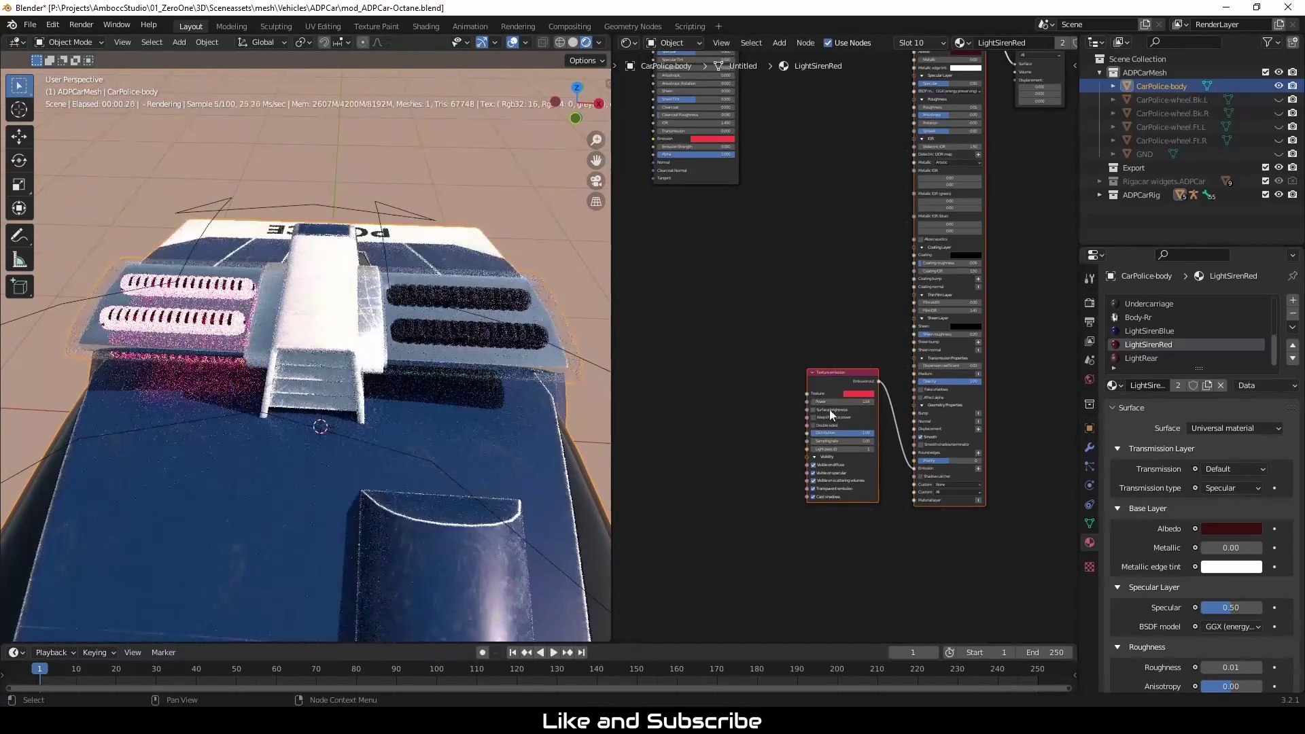
double_click(841, 401)
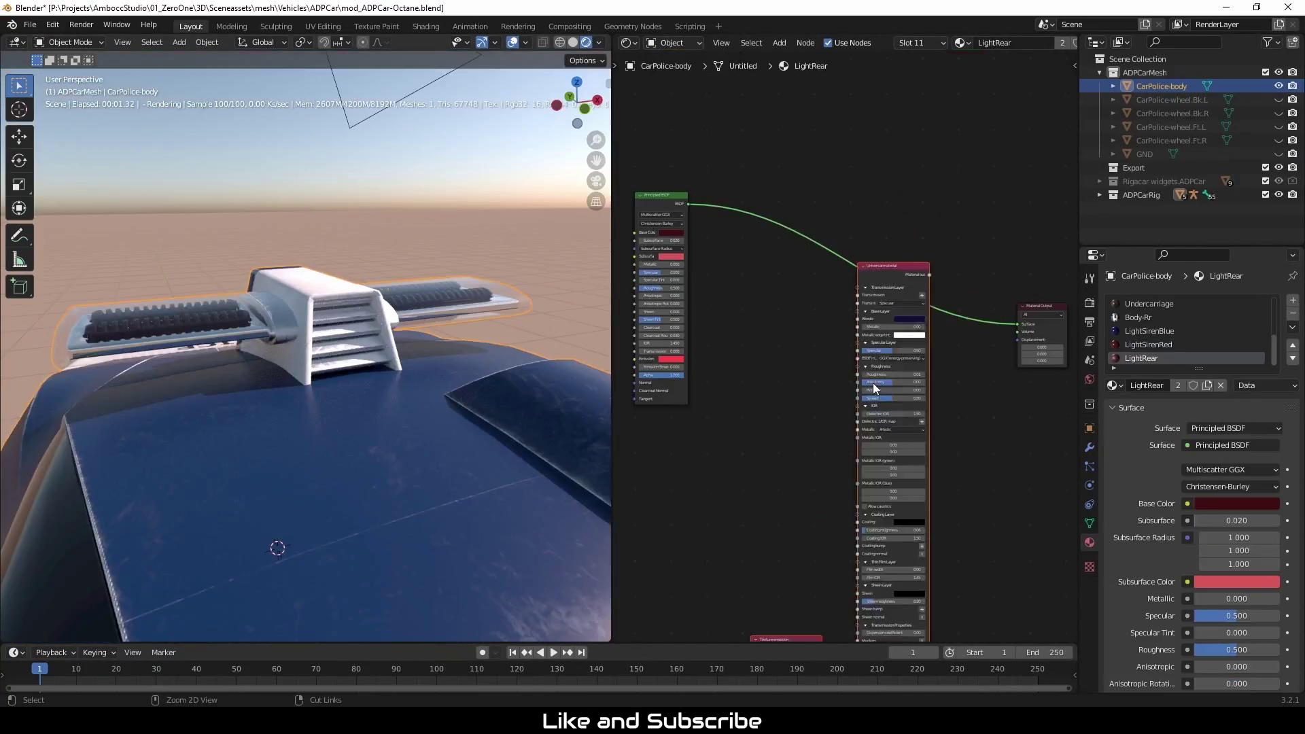
Step: Connect LightRear's Universal material to the output's Surface and copy the Principled BSDF's base and emission colors to Albedo and emission Texture
left_click_drag(930, 275, 1017, 324)
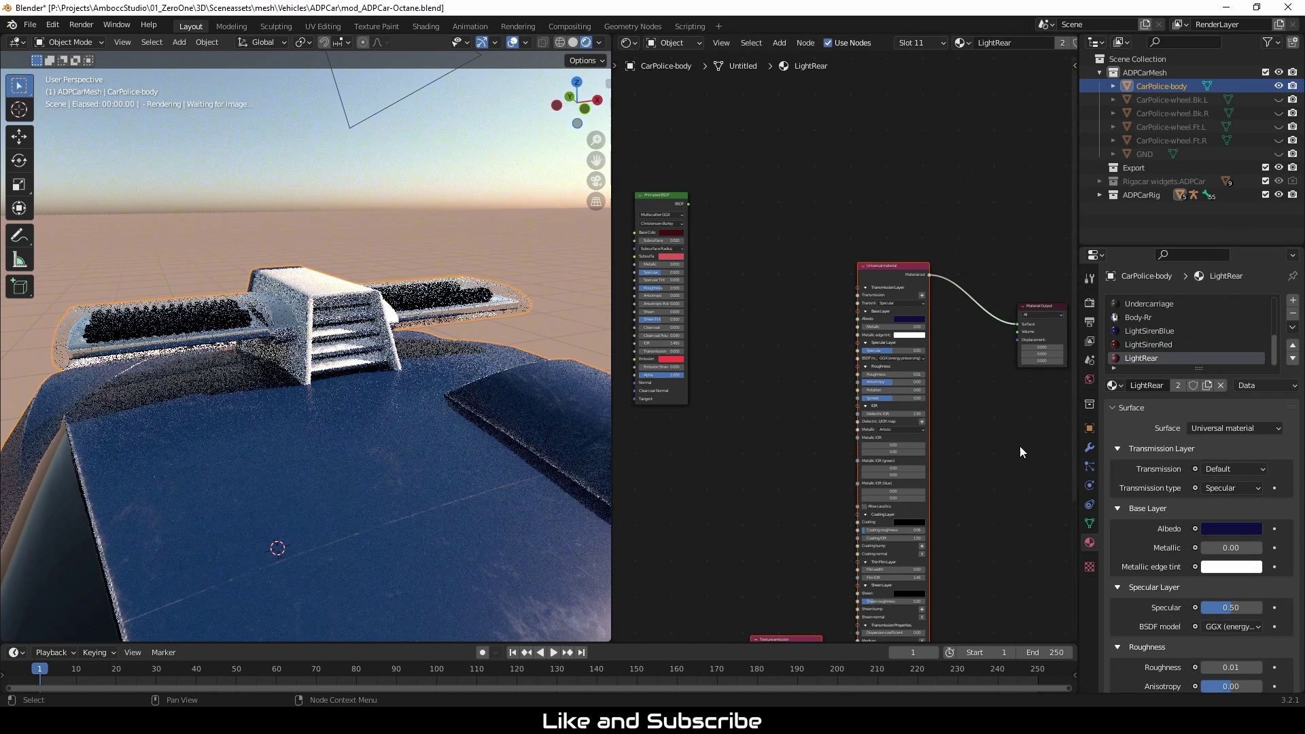
middle_click_drag(955, 468, 1001, 365)
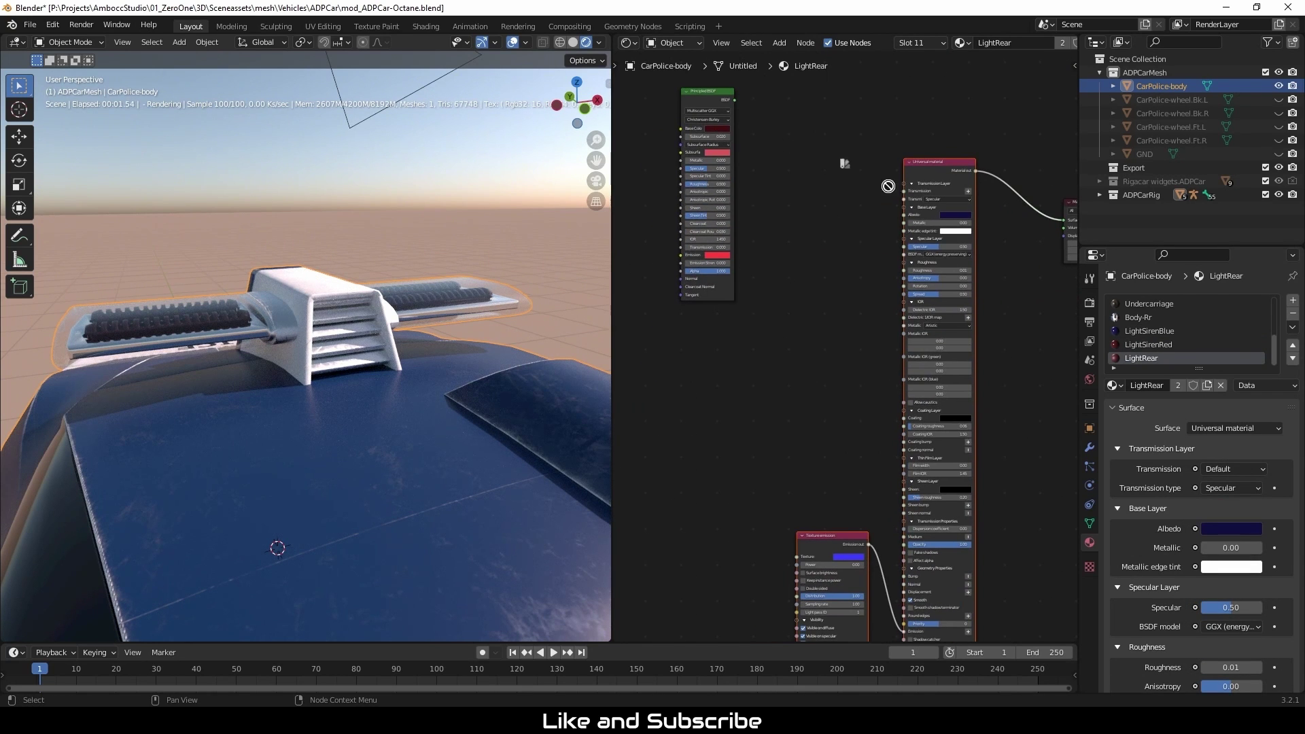
left_click_drag(959, 216, 959, 216)
middle_click_drag(793, 440, 800, 316)
left_click_drag(859, 438, 860, 438)
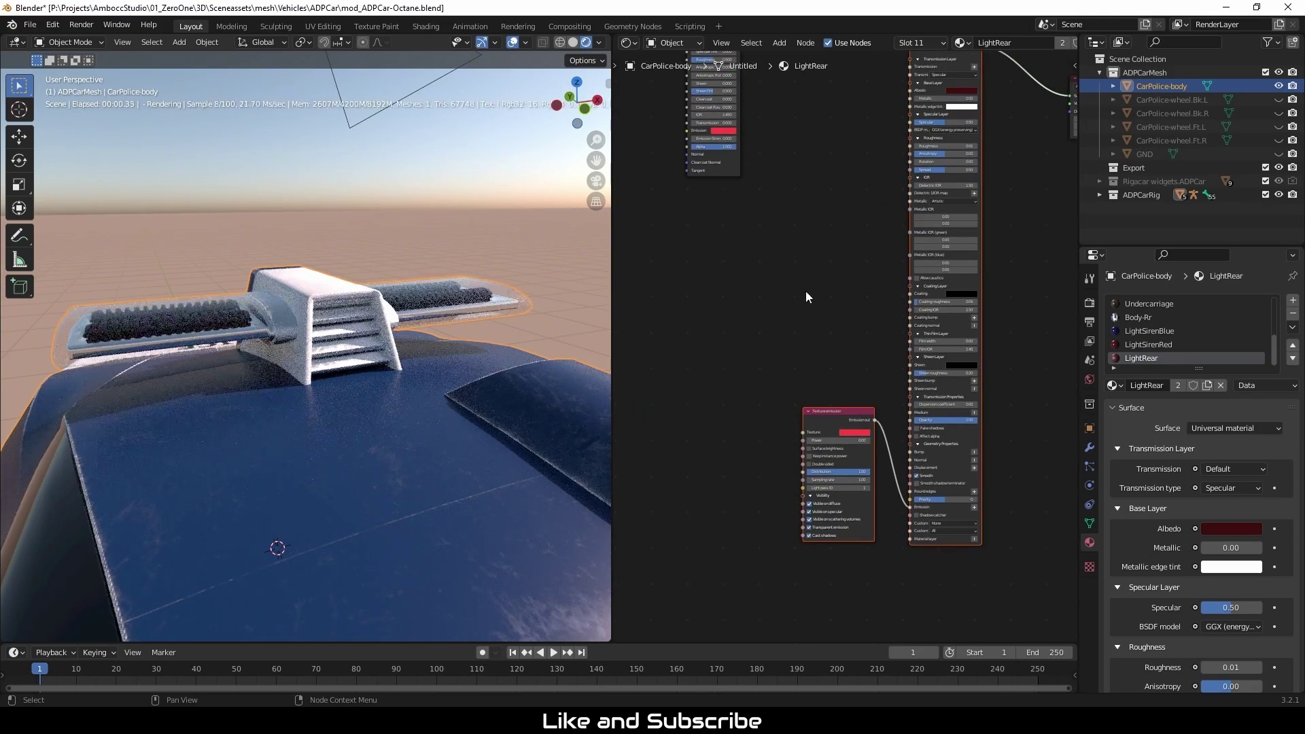
Step: Adjust the Power of LightRear's Texture emission while viewing the car's rear lights
middle_click_drag(241, 422, 429, 452)
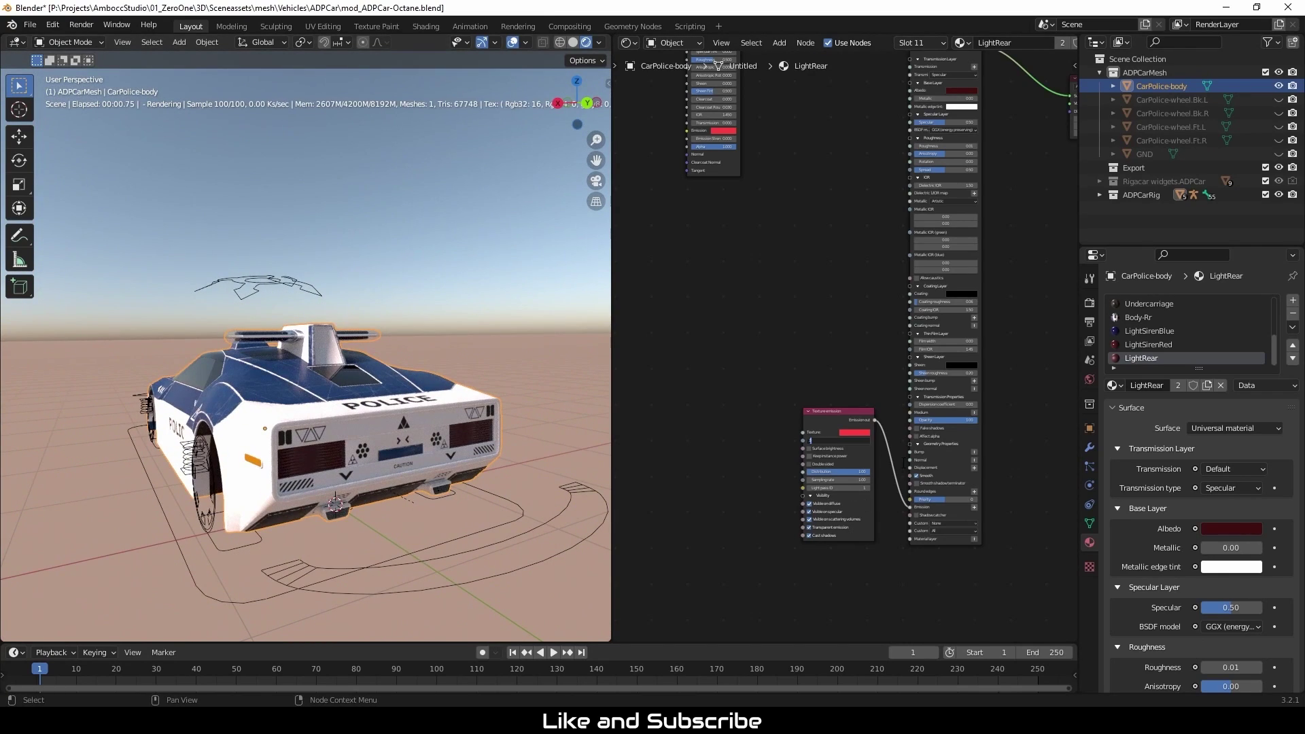
key("Return")
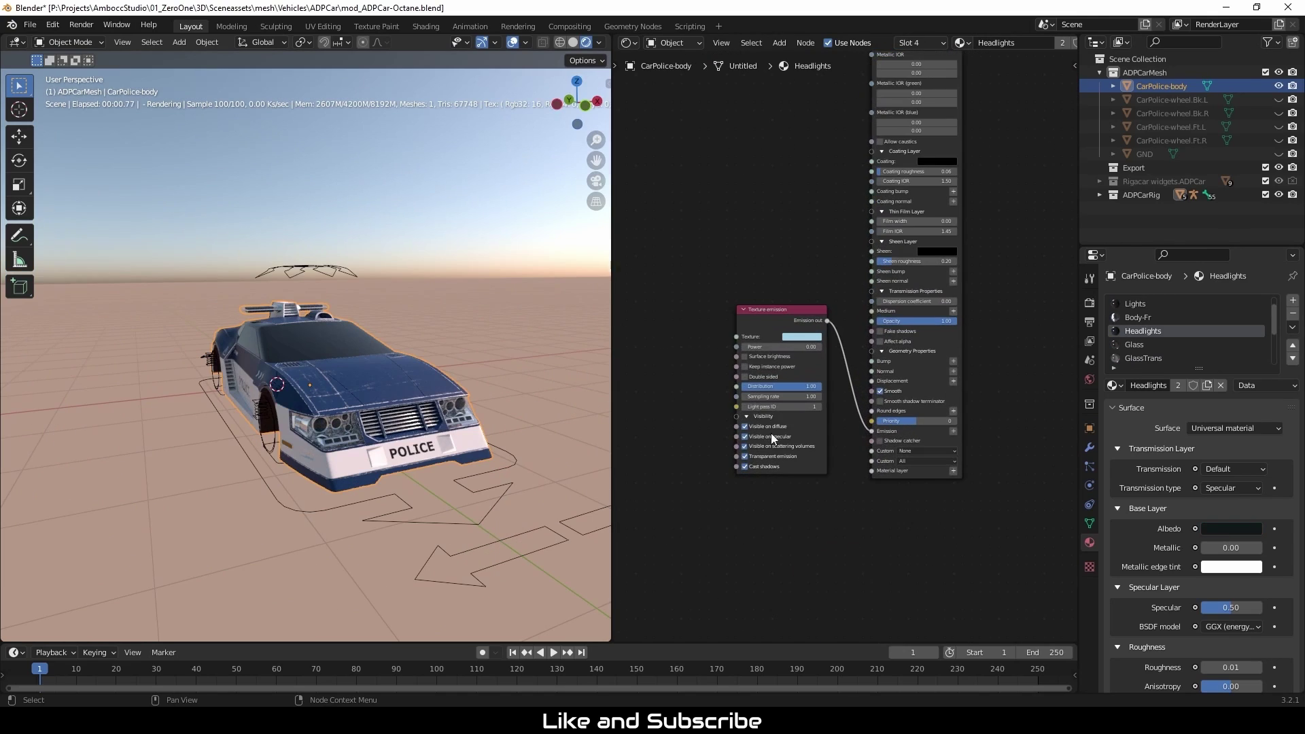
Step: Raise the Headlights Texture emission's Power to preview the front lights, and return it to 0
left_click_drag(792, 348, 827, 347)
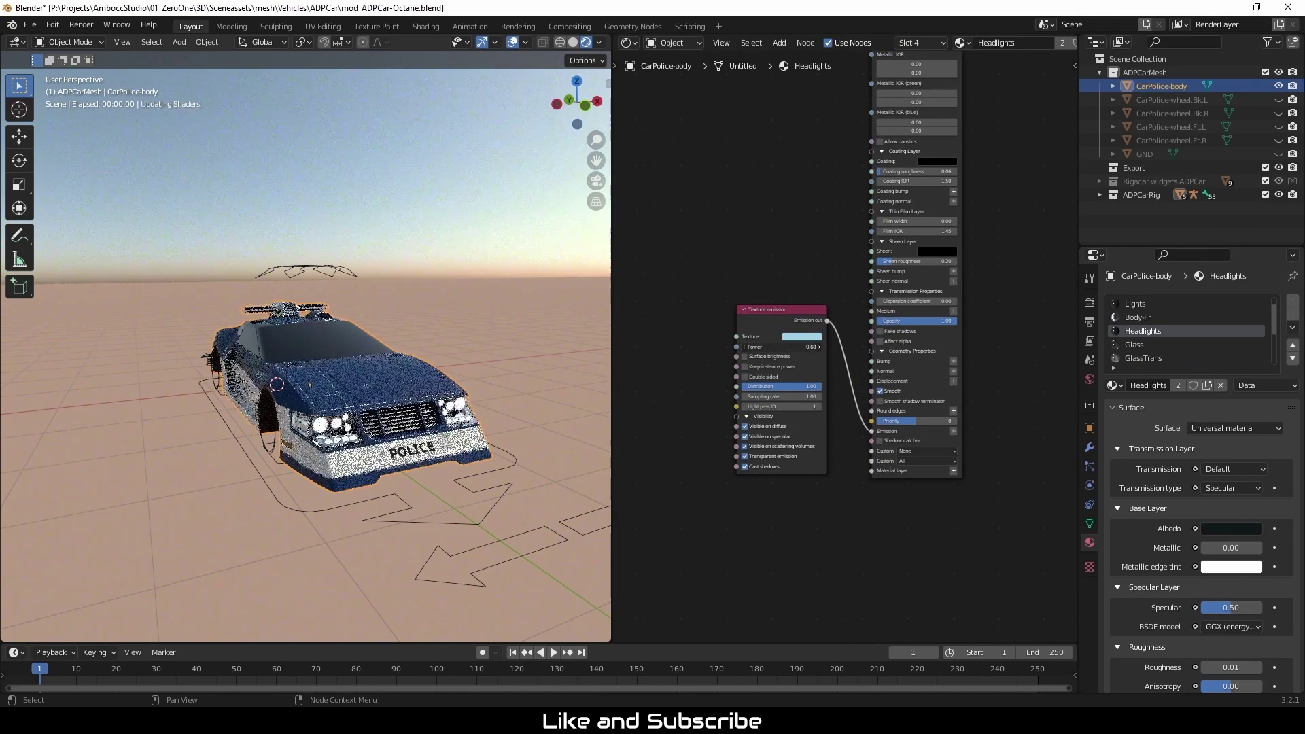
middle_click_drag(434, 455, 450, 443)
left_click_drag(450, 443, 384, 454, "shift")
scroll(384, 454, "up", 3)
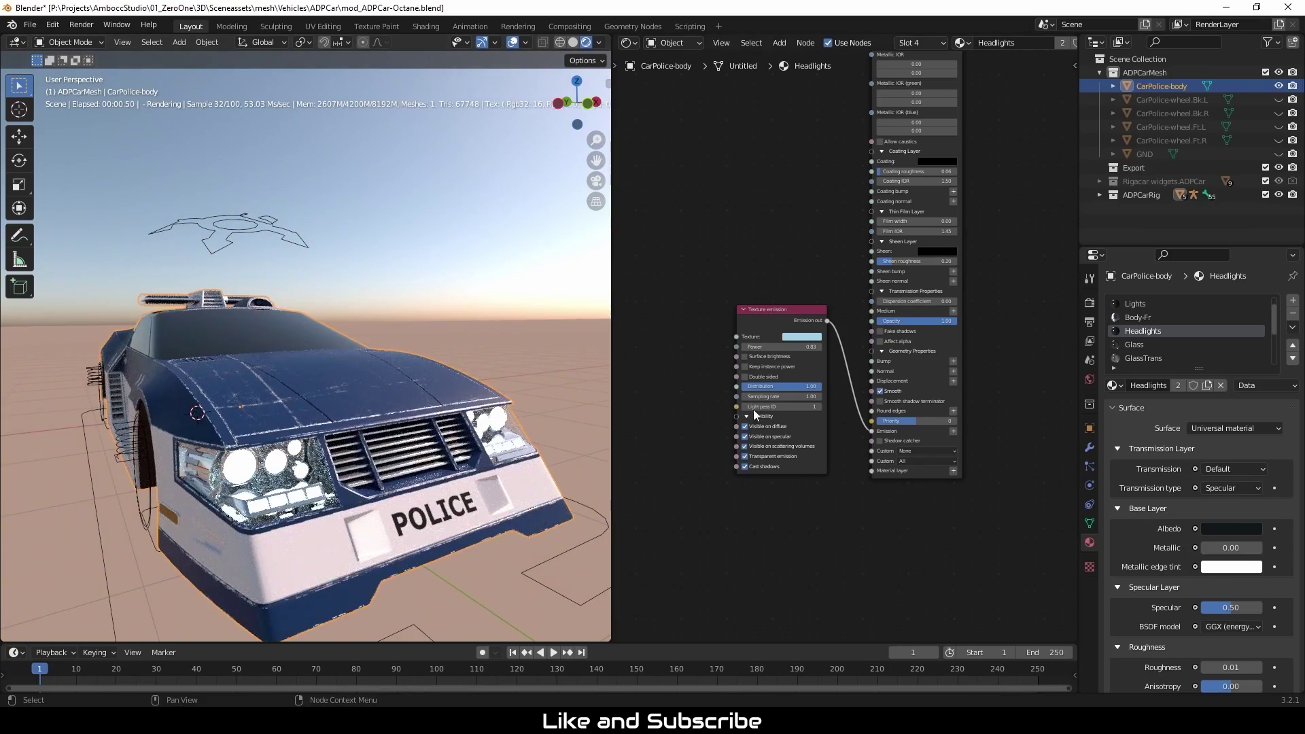
left_click_drag(796, 347, 748, 347)
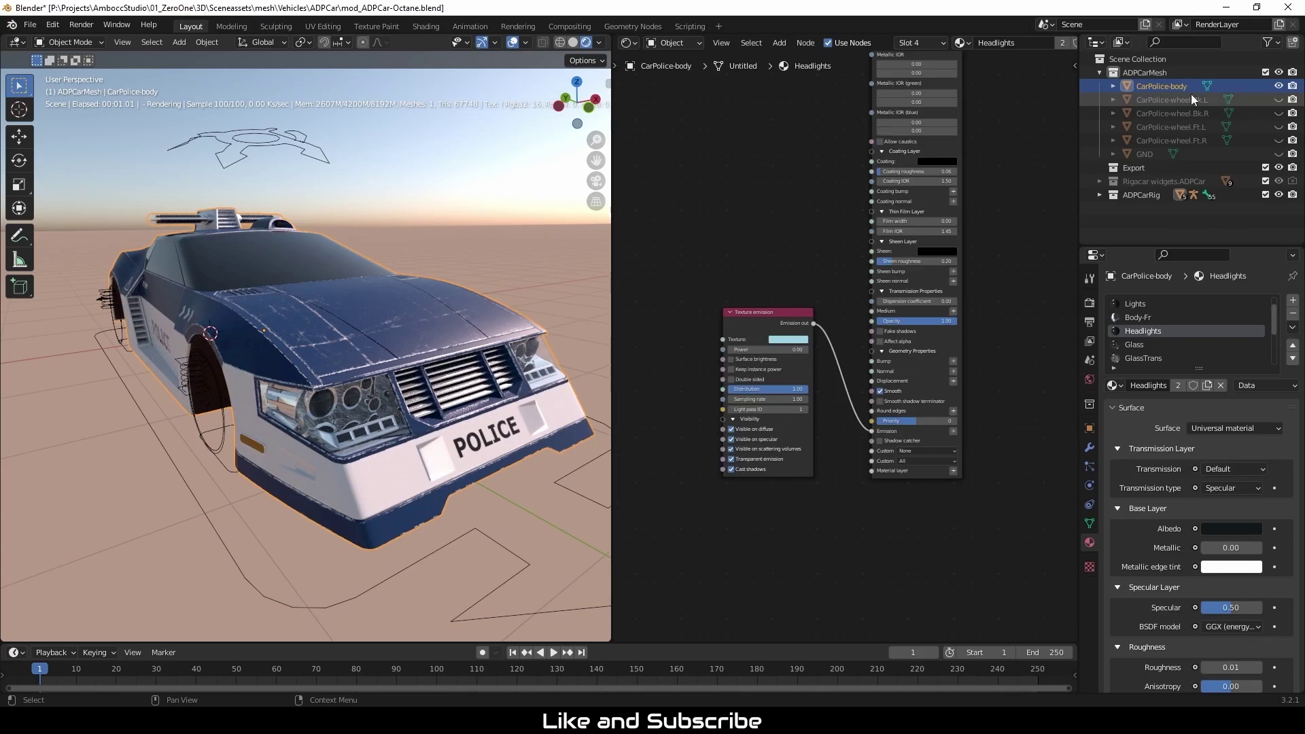
Step: Unhide and select CarPolice-wheel.Bk.L and bring its Wheels material nodes into view
left_click(1191, 98)
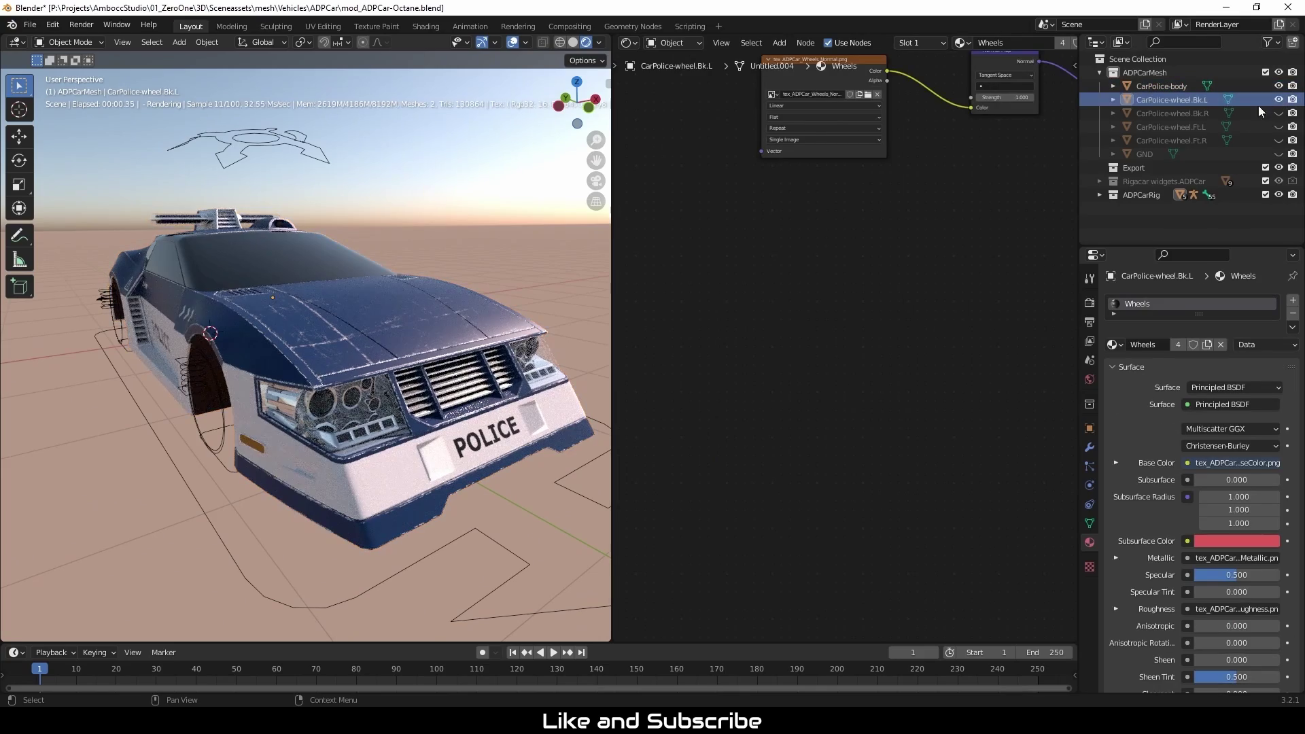
middle_click_drag(426, 411, 14, 393)
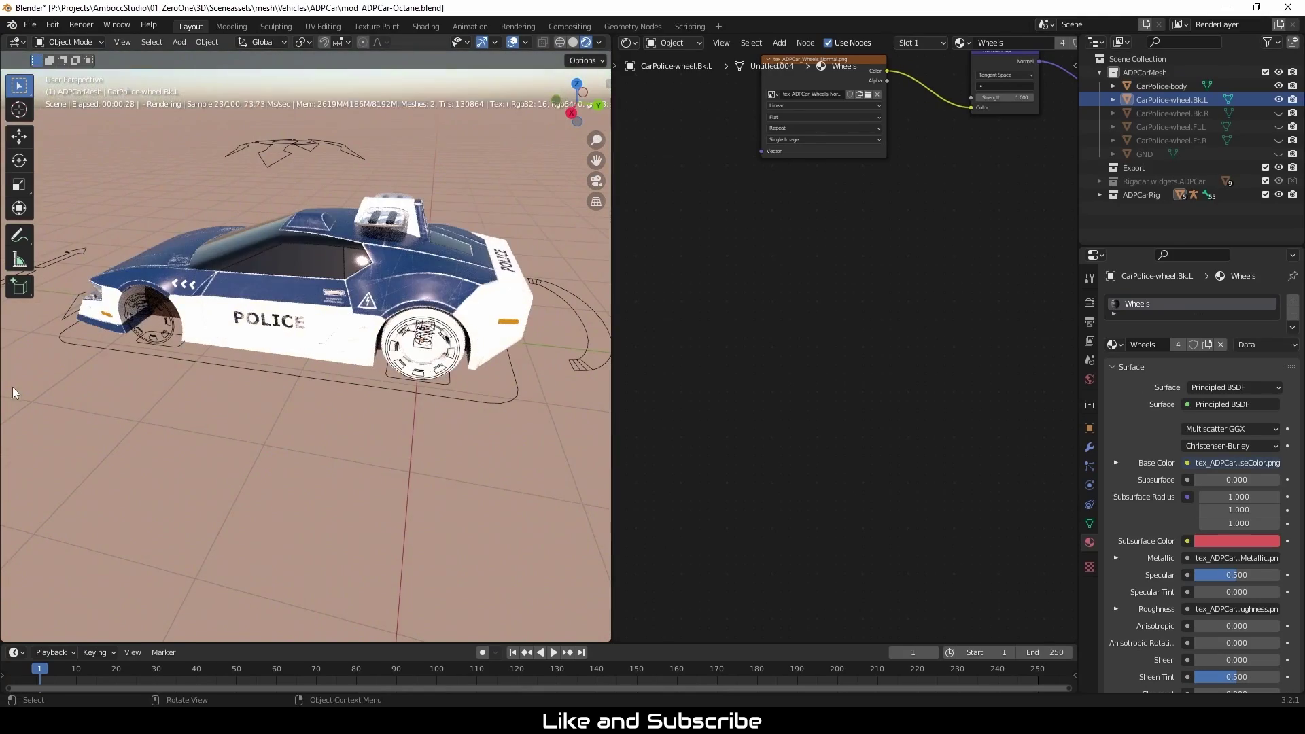
left_click(1278, 100)
left_click(1278, 100)
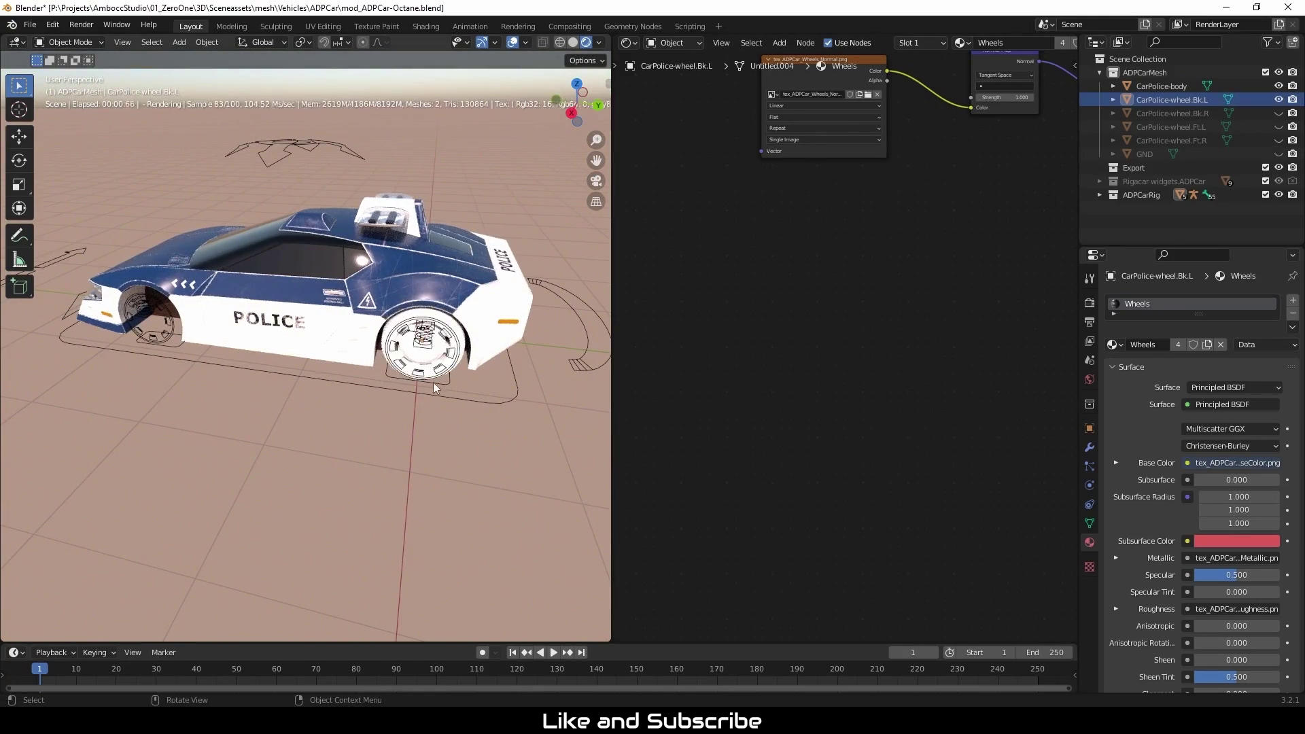
middle_click_drag(435, 386, 370, 410)
scroll(448, 358, "up", 2)
scroll(371, 410, "up", 2)
left_click_drag(1200, 316, 1199, 395)
middle_click_drag(874, 320, 874, 40)
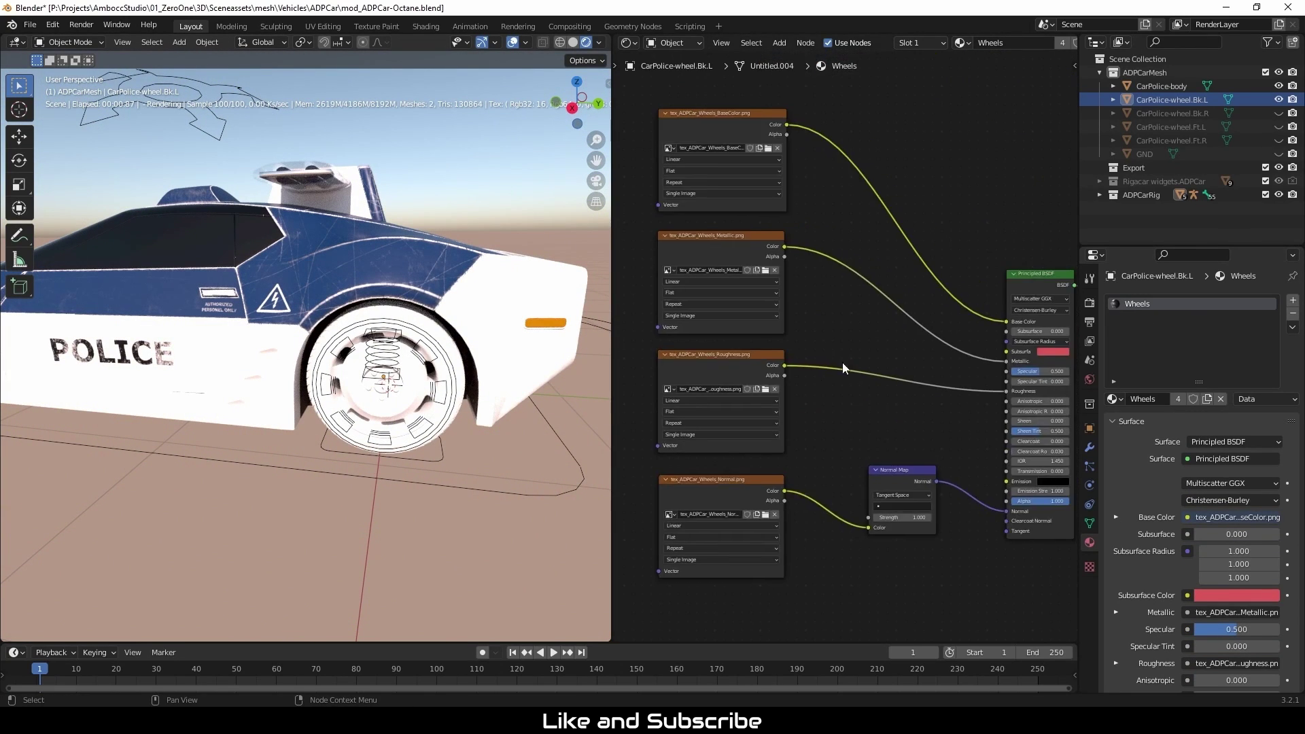
Step: Move the Wheels material's image textures, Normal Map and Principled BSDF horizontally away from the Material Output to make room
scroll(842, 367, "down", 2)
mouse_move(694, 116)
left_mouse_down()
mouse_move(938, 553)
mouse_move(991, 578)
left_mouse_up()
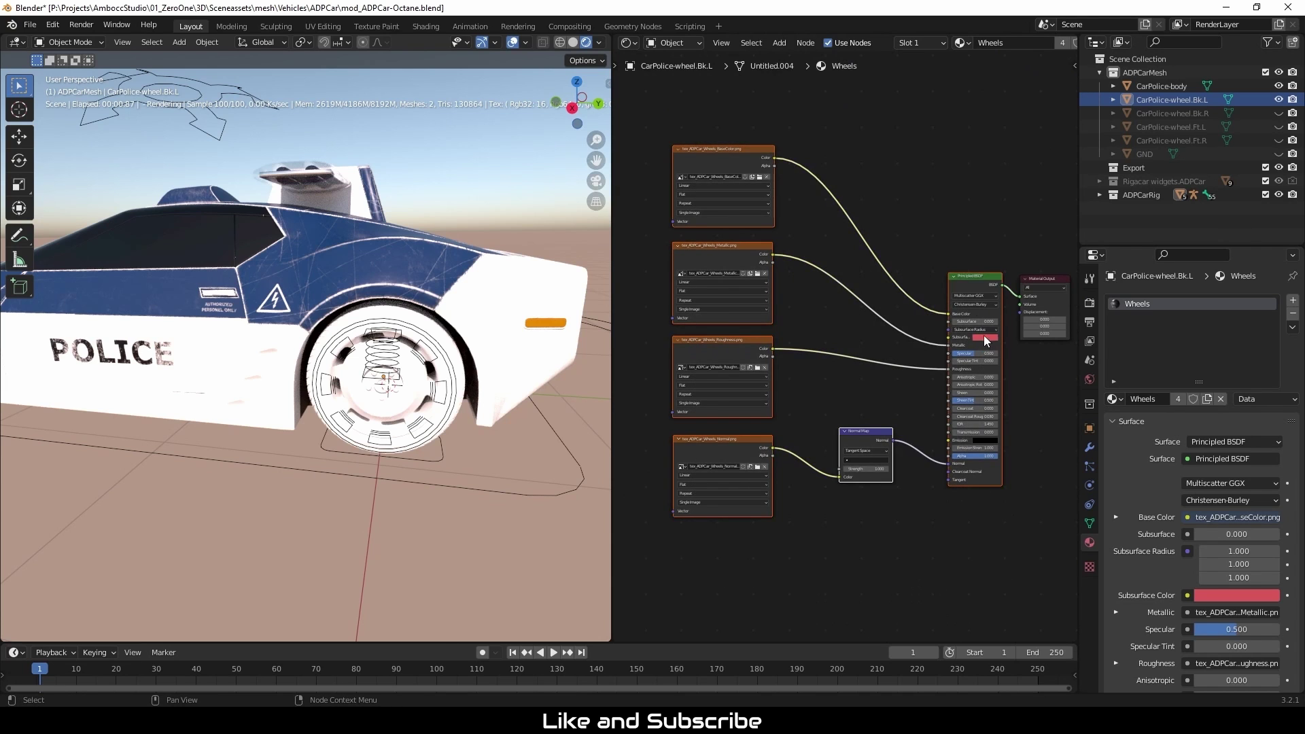
key("g")
key("x")
left_click(717, 306)
left_click(934, 340)
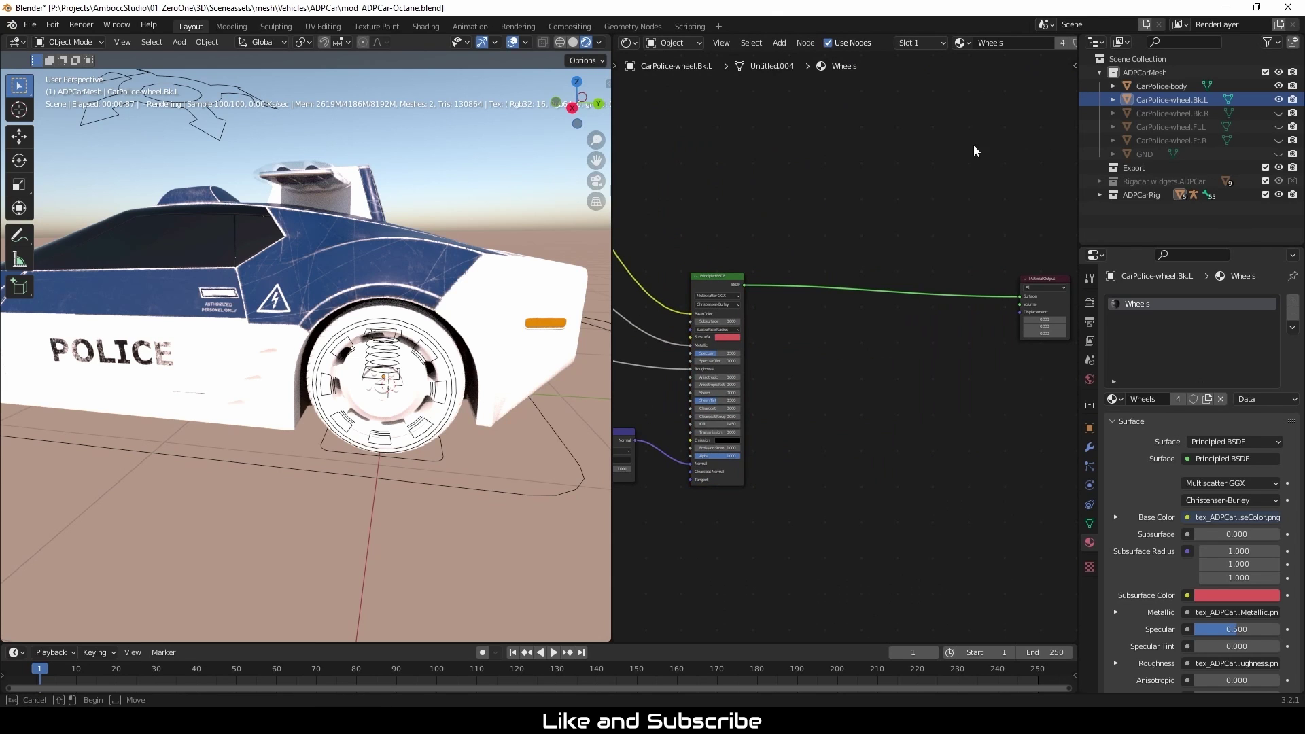
Step: Copy the four Image Tex nodes and the Universal material from CarPolice-body's Body-Cn material
left_click(1173, 87)
left_click_drag(672, 136, 920, 540)
key("ctrl+c")
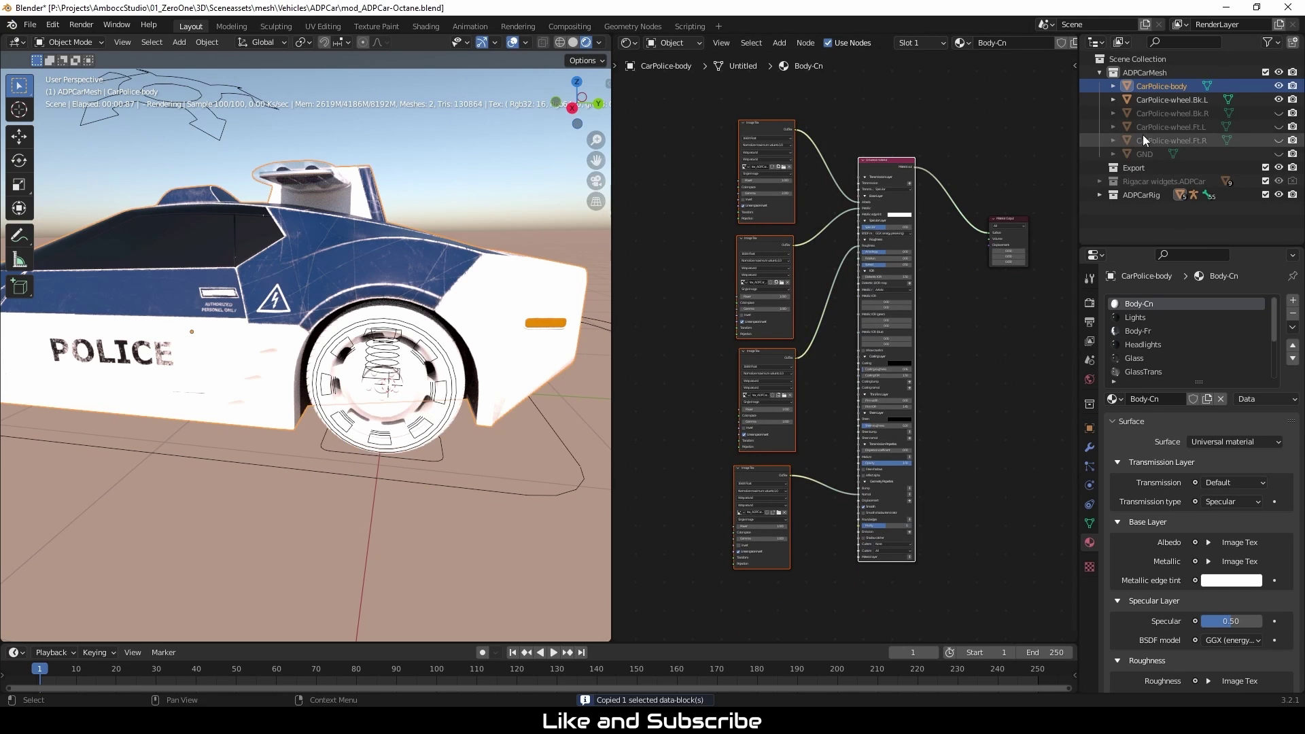
Step: Paste the copied nodes into the Wheels material of CarPolice-wheel.Bk.L and connect the Universal material to the output's Surface
left_click(1166, 101)
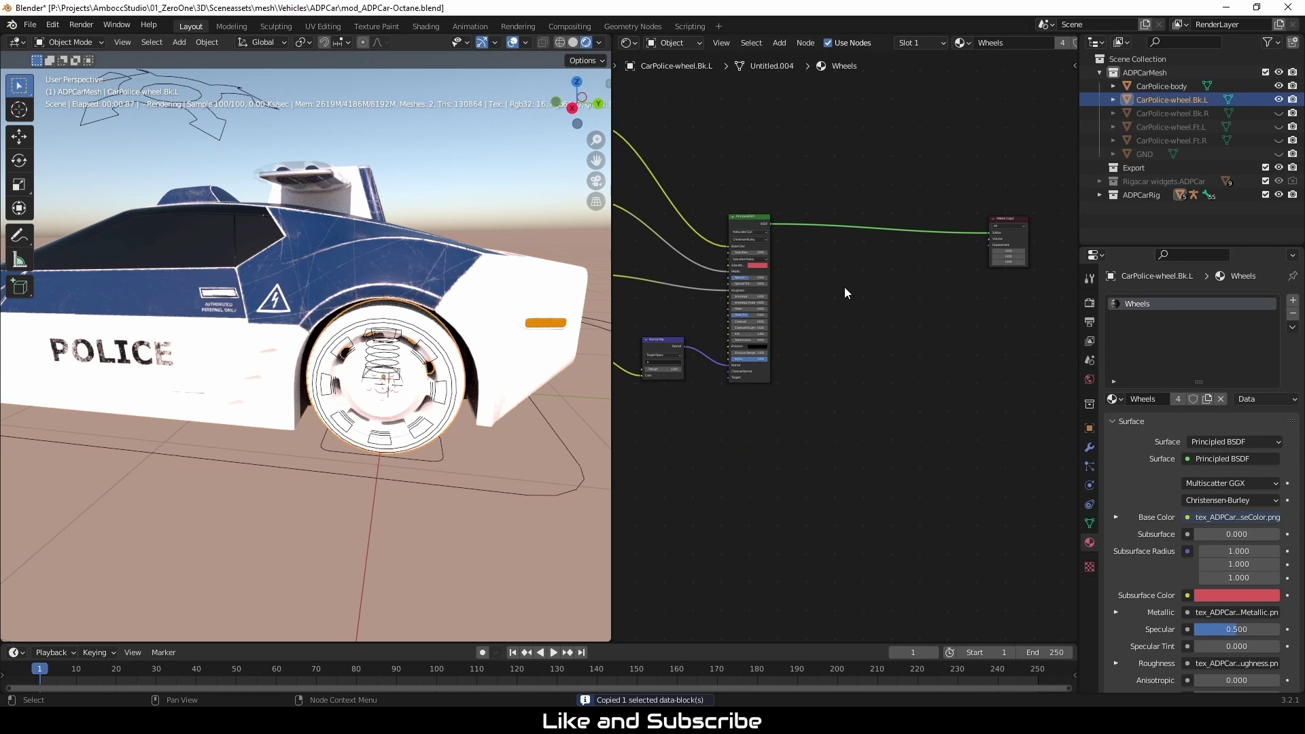
key("ctrl+v")
left_click_drag(885, 172, 992, 234)
middle_click_drag(742, 413, 808, 409)
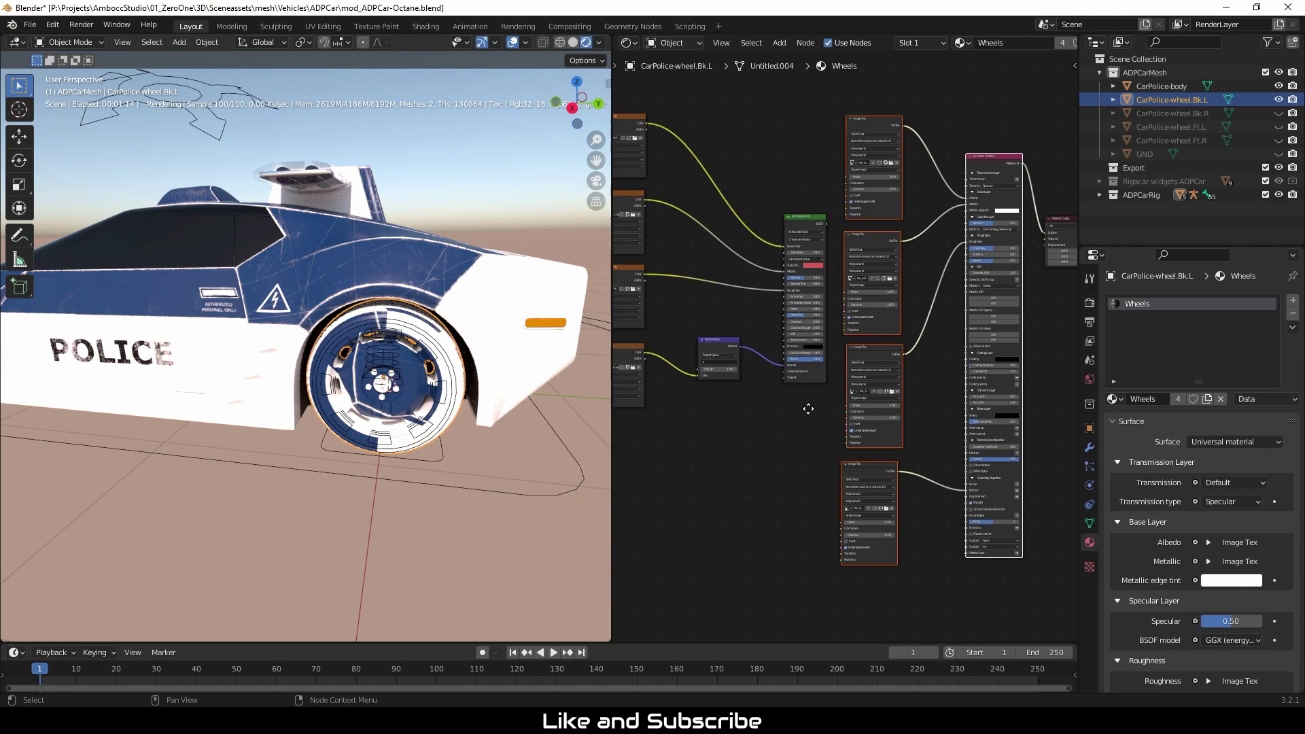
Step: Delete the old Principled BSDF and Normal Map nodes from the Wheels material
scroll(793, 381, "up", 3)
scroll(757, 443, "down", 2)
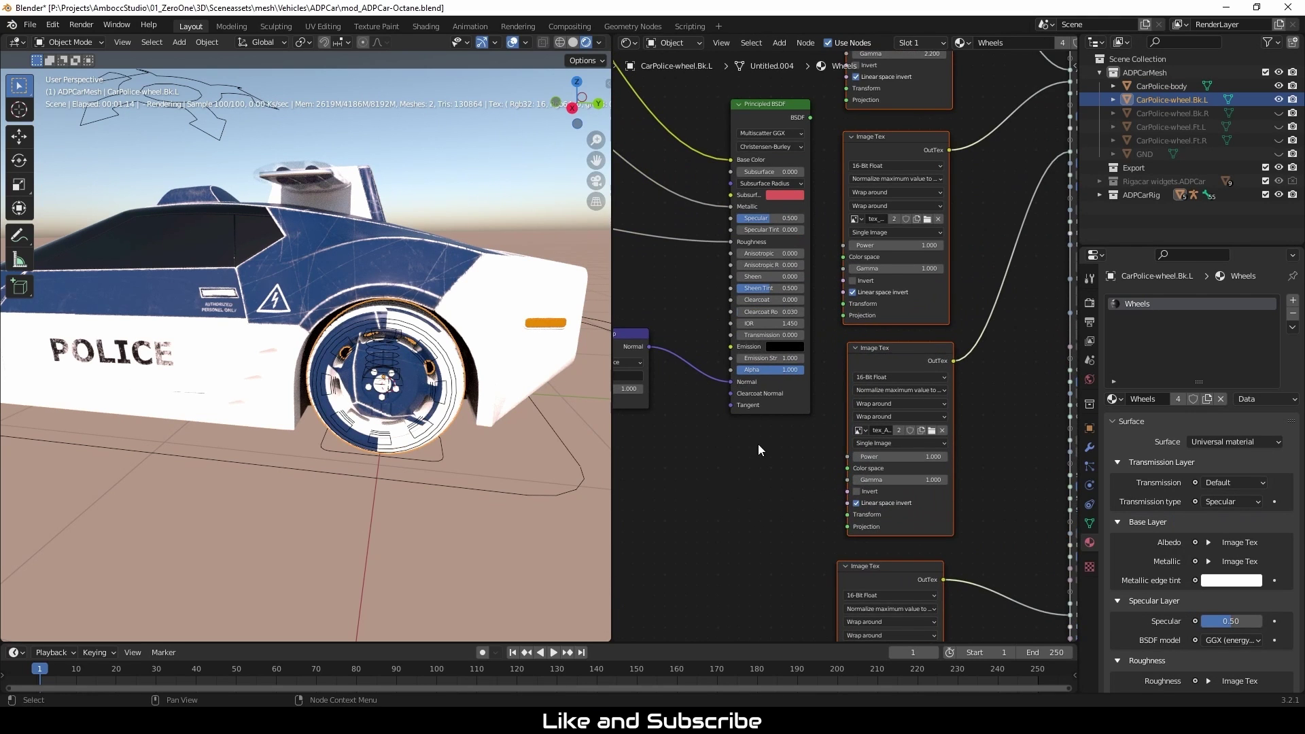
middle_click_drag(753, 444, 757, 446)
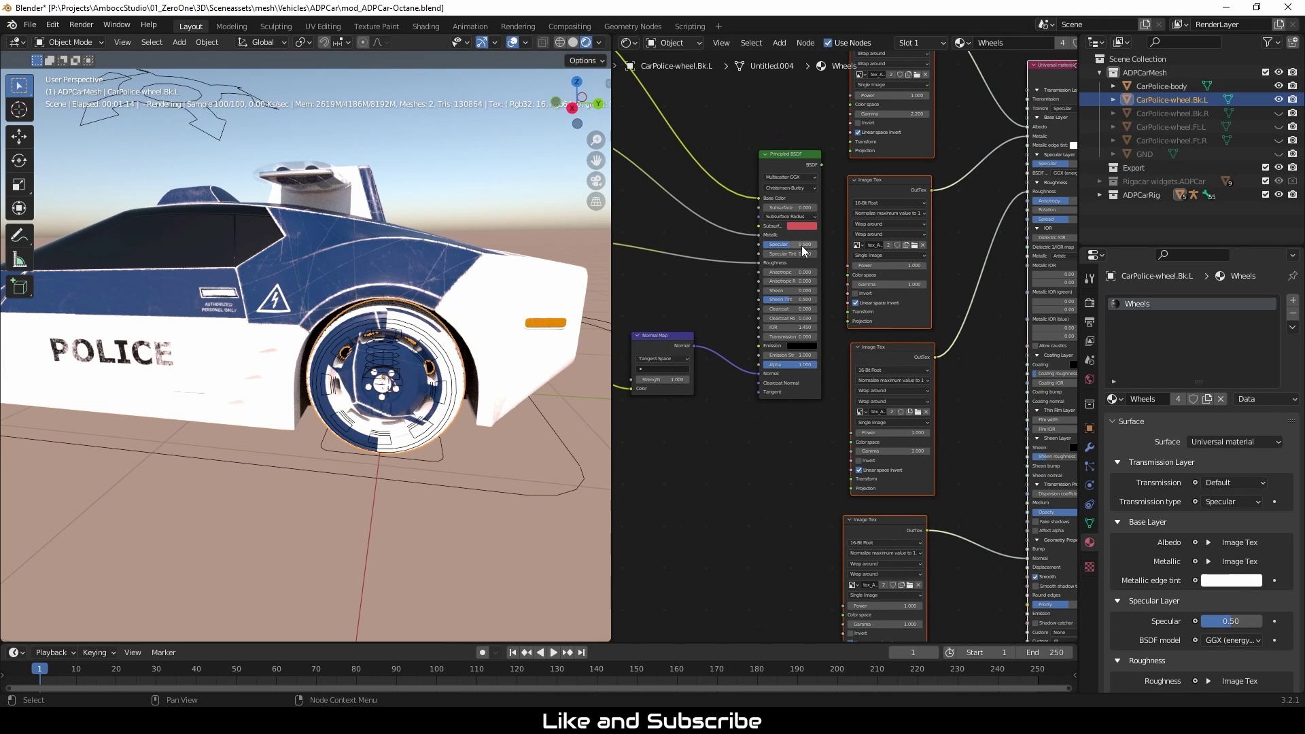
scroll(787, 458, "down", 2)
middle_click_drag(751, 442, 819, 452)
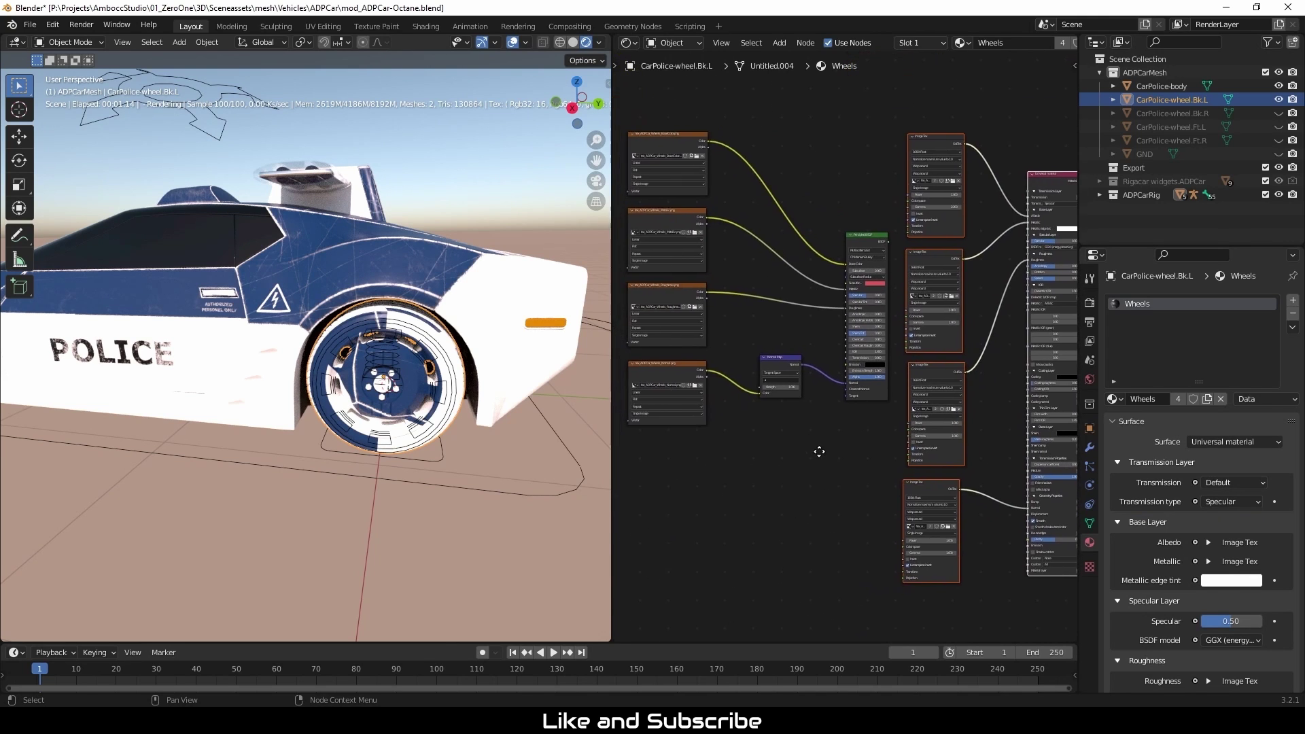
scroll(632, 173, "up", 3)
left_click_drag(761, 84, 873, 486)
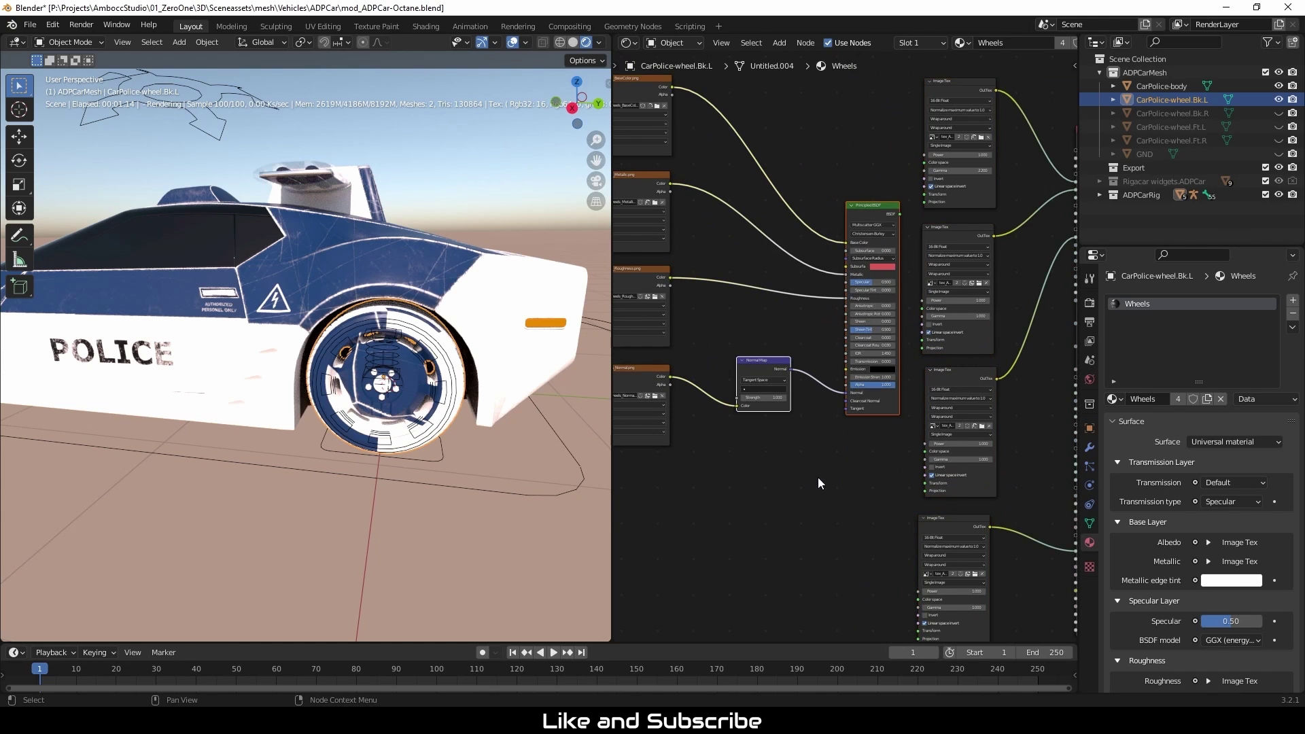
key("x")
Step: Move the four original wheel image texture nodes next to the pasted Image Tex nodes
left_click_drag(775, 437, 878, 128)
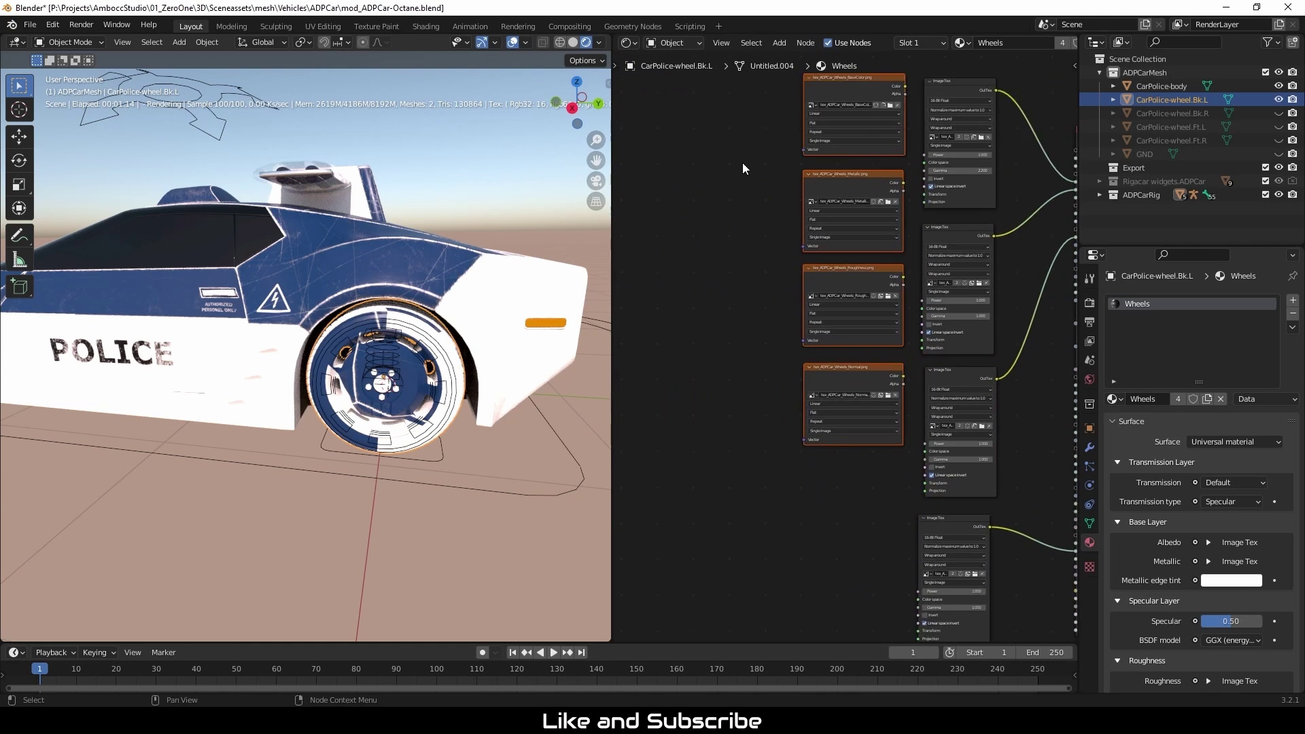
scroll(745, 170, "up", 2)
middle_click_drag(753, 178, 631, 332)
scroll(630, 331, "up", 3)
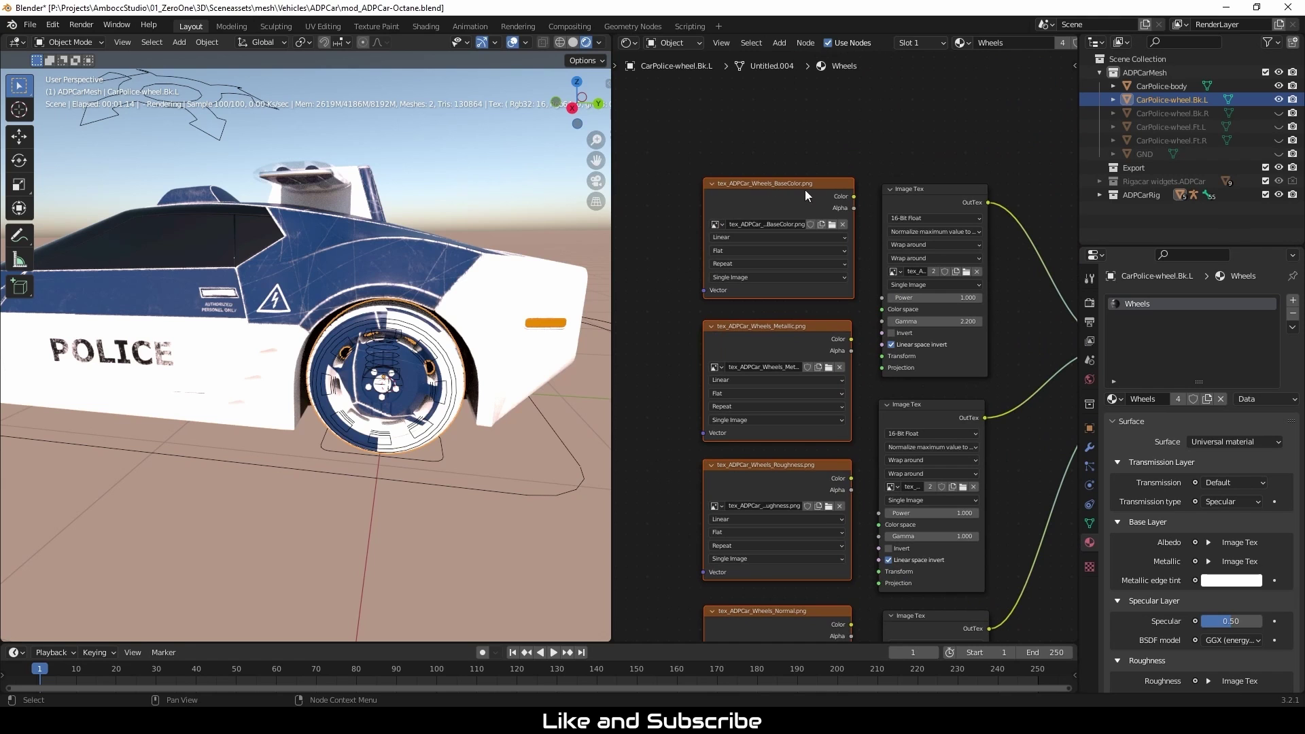
Step: Look up the texture folder from the original BaseColor node and load tex_ADPCar_Wheels_BaseColor.png into the Albedo's Image Tex node
left_click(831, 225)
left_click(698, 176)
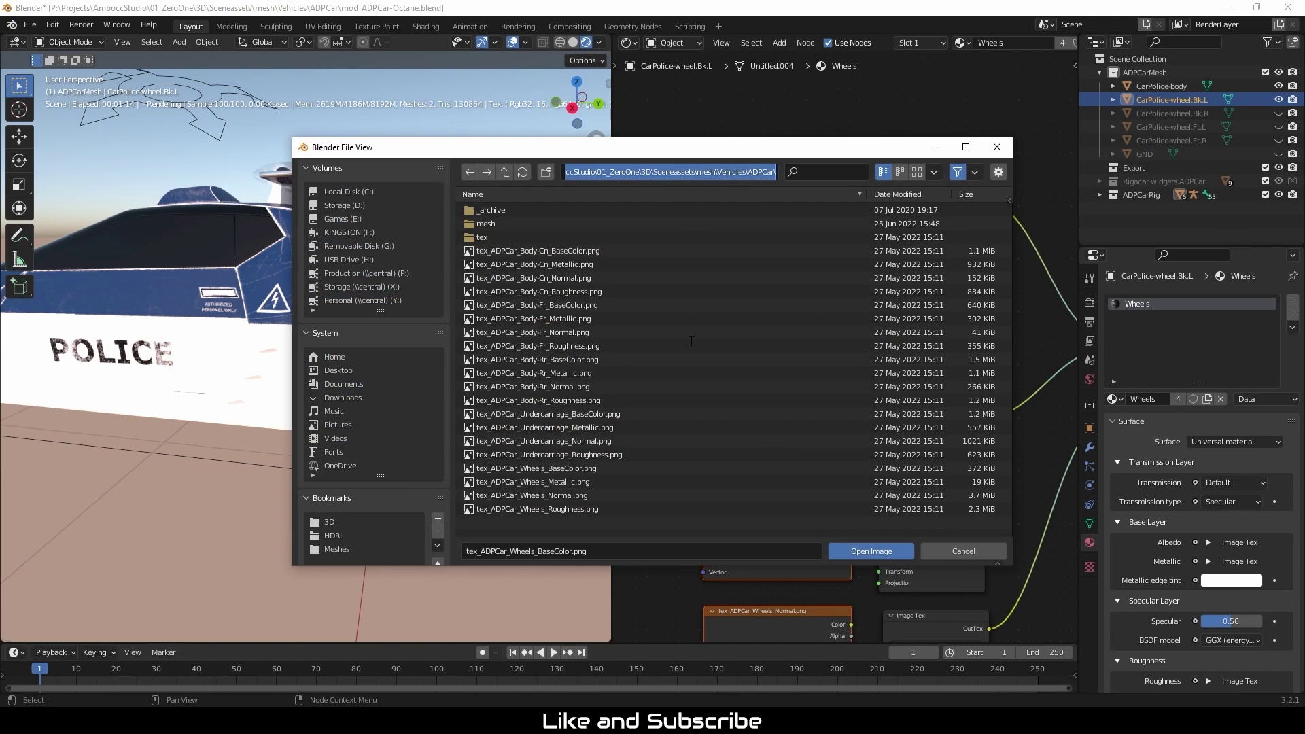
left_click(931, 547)
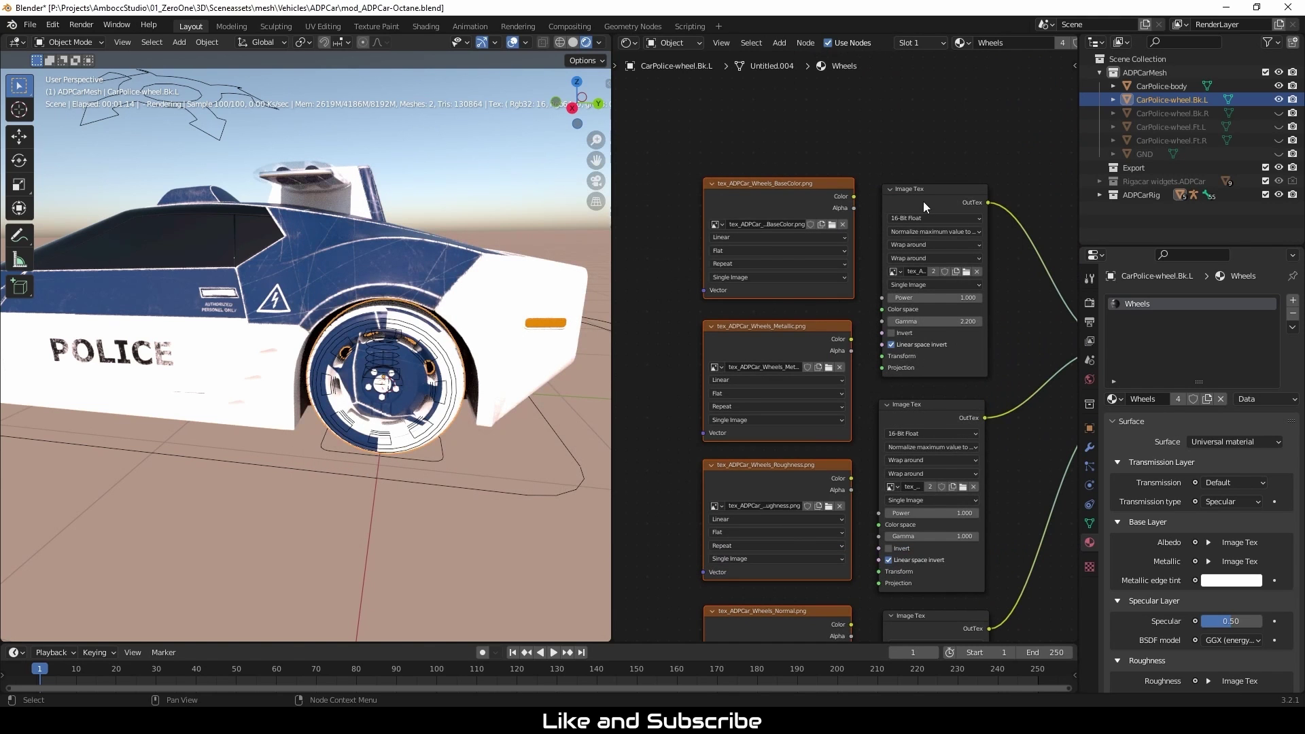
left_click(965, 272)
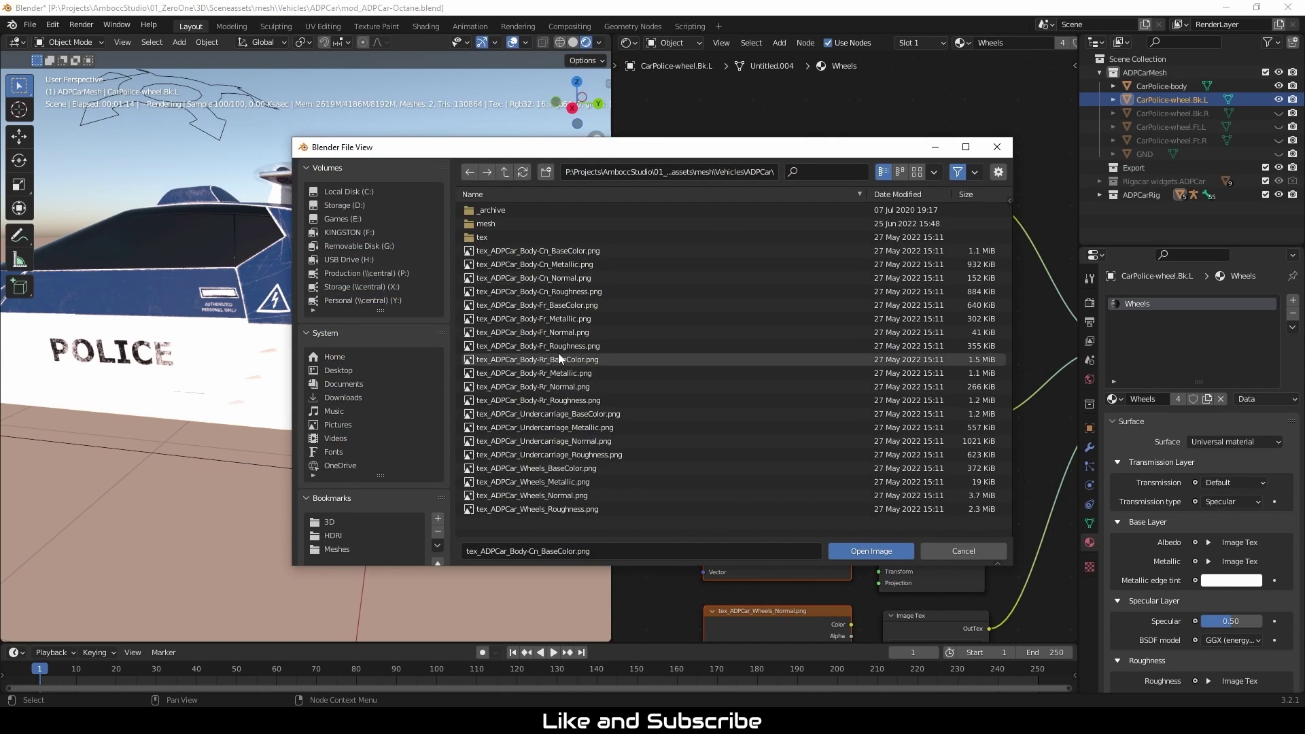
left_click(623, 468)
left_click(860, 551)
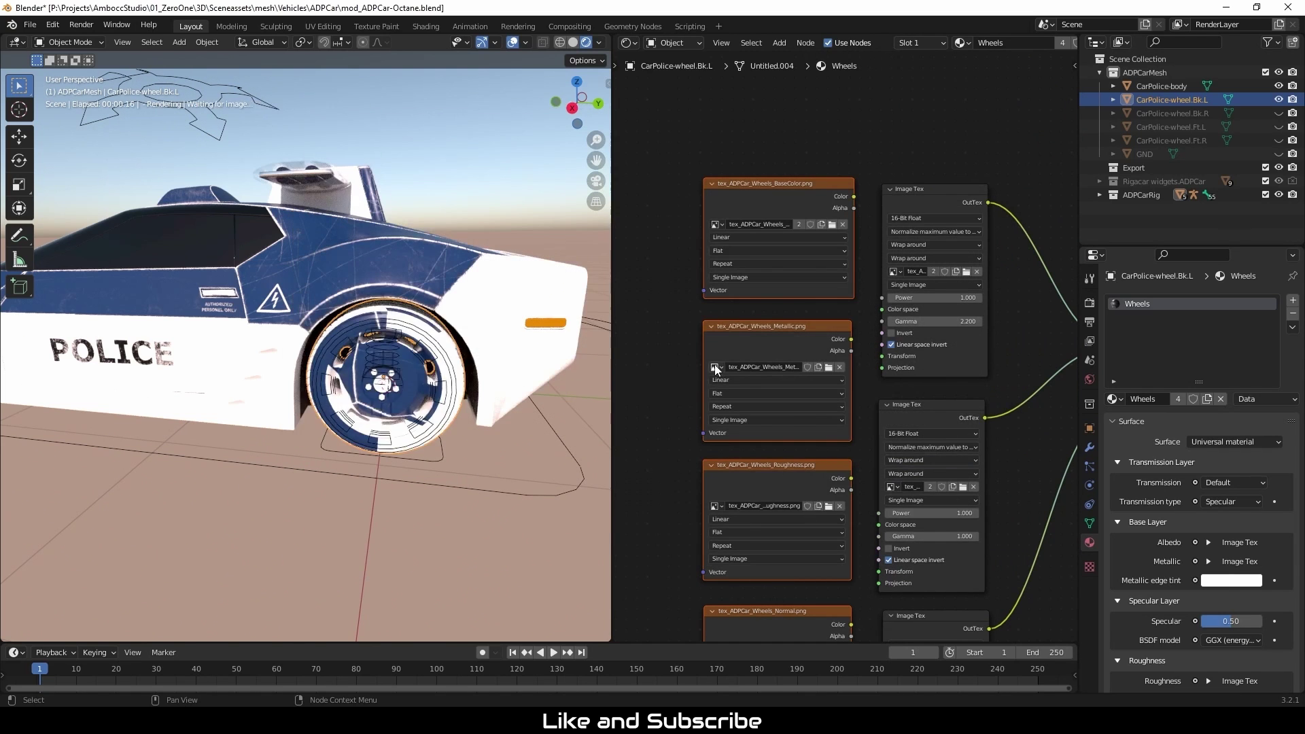